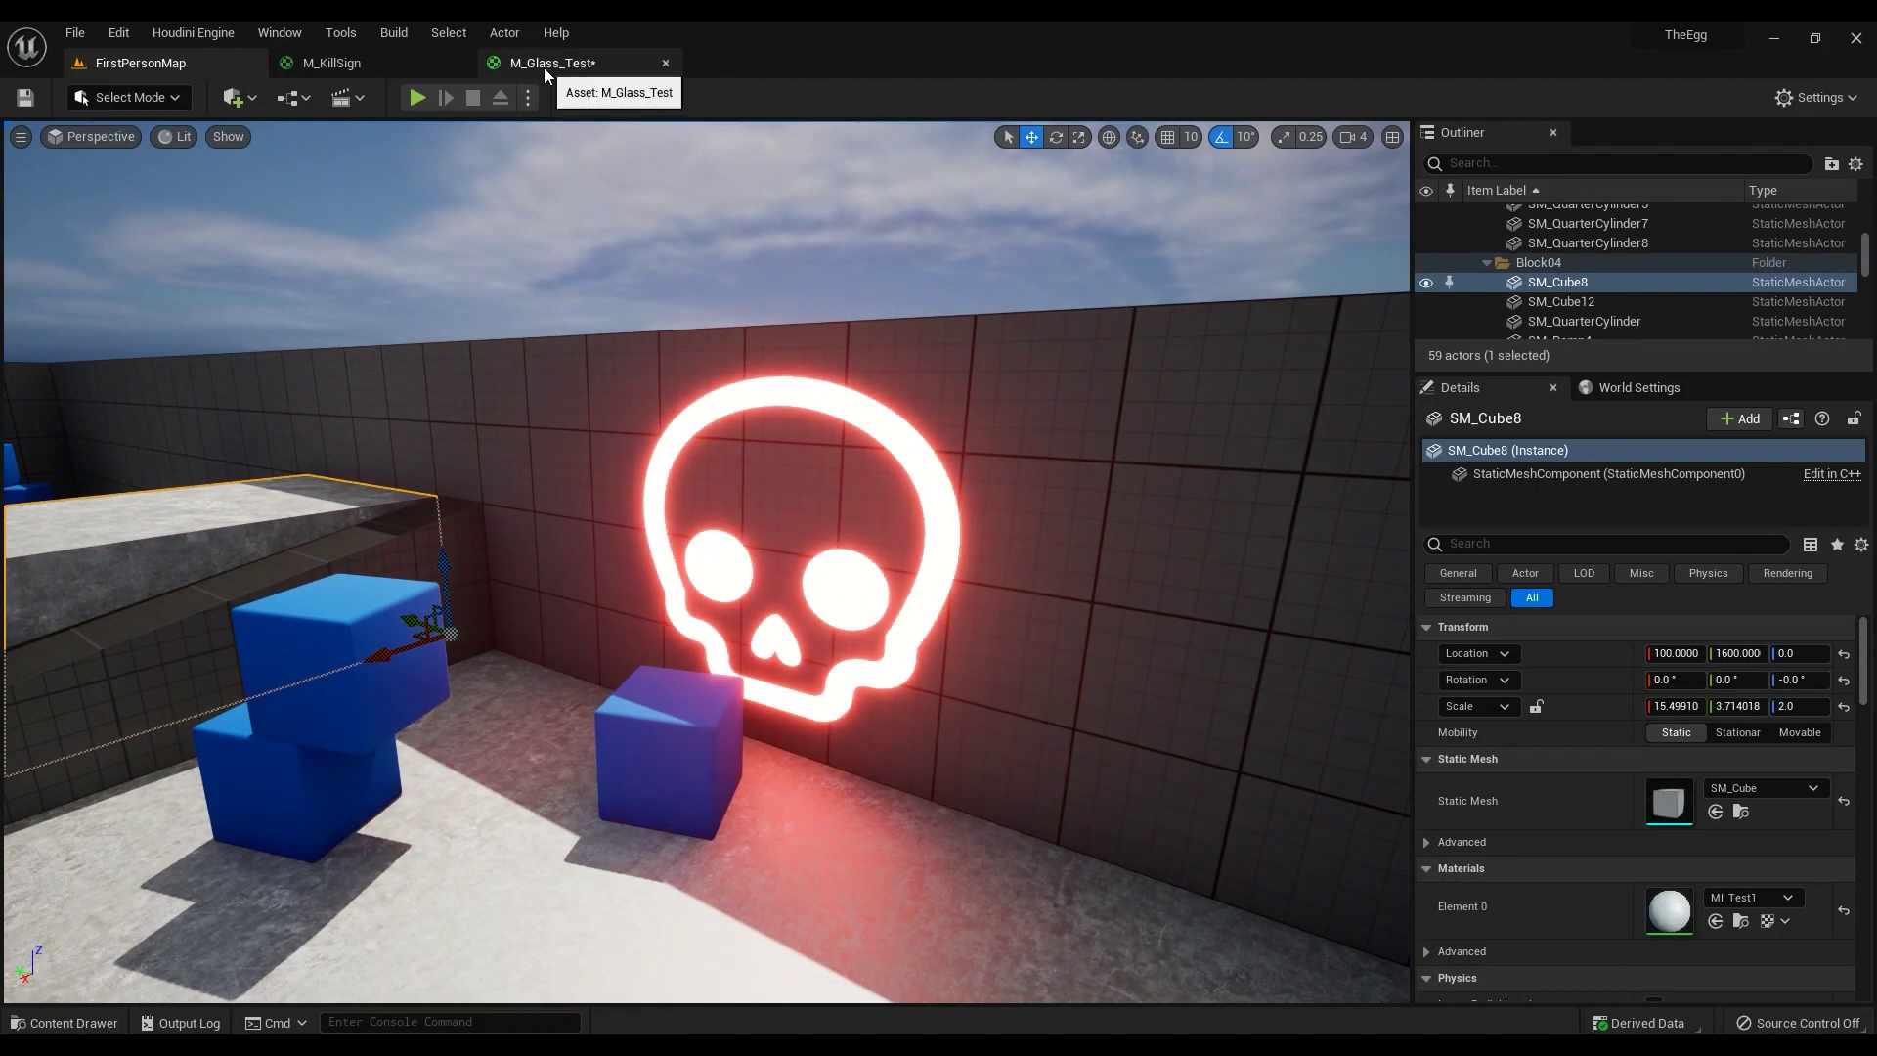
click(543, 64)
right_drag(1137, 353, 1017, 354)
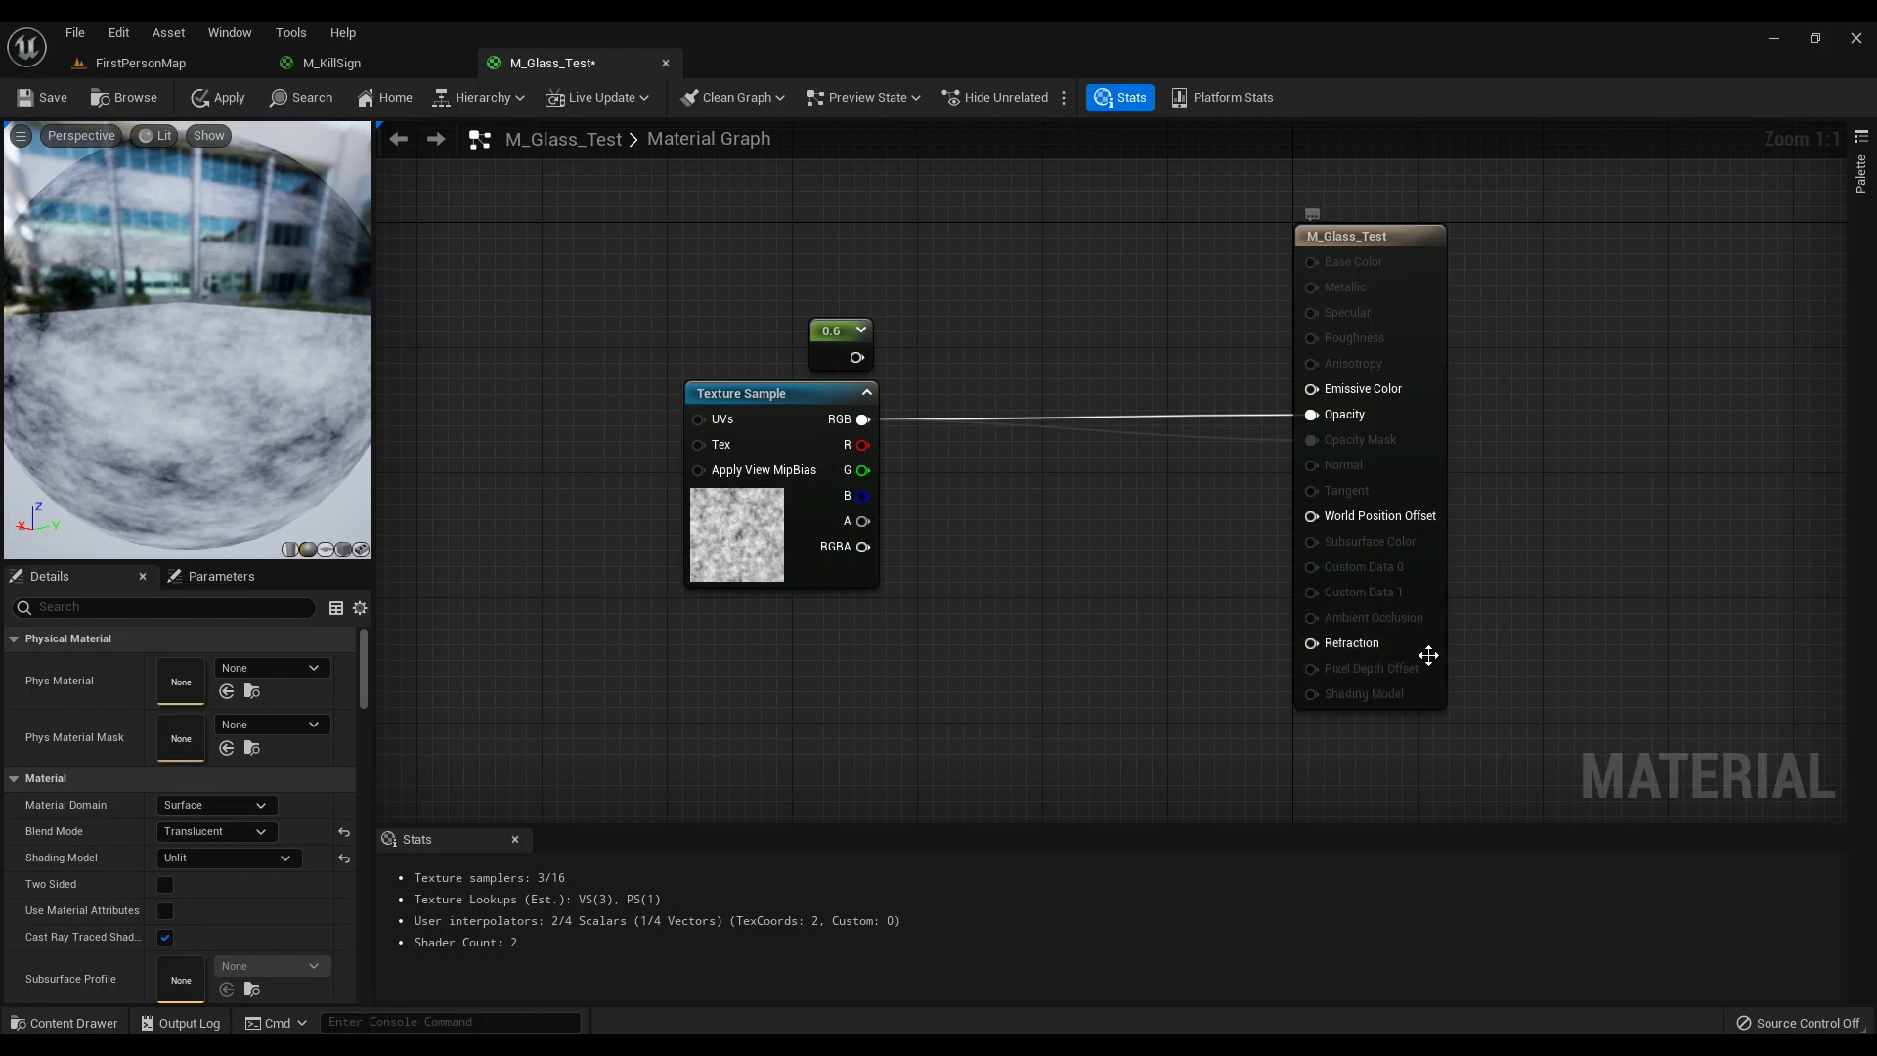
click(152, 65)
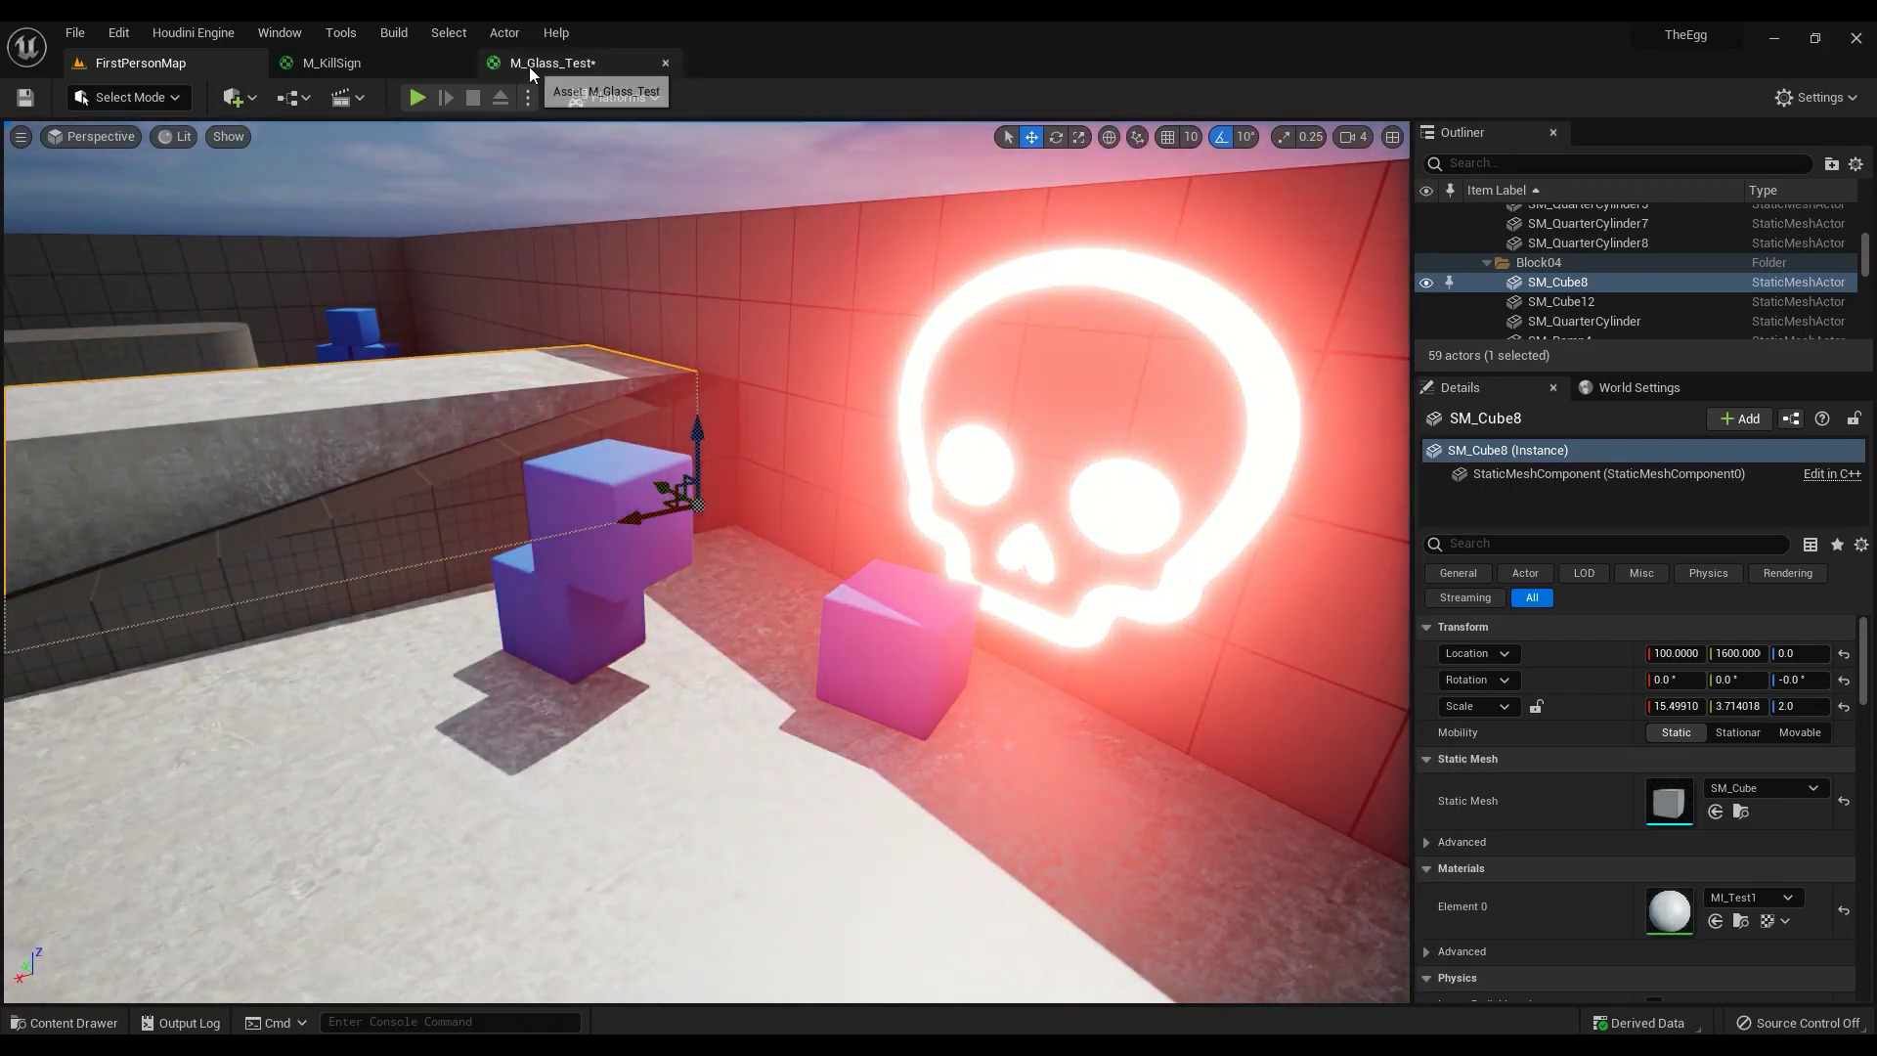
Step: Open the M_Glass_Test material and set its shading model to Default Lit, keeping the translucency lighting mode at Volumetric NonDirectional
click(532, 64)
click(1459, 316)
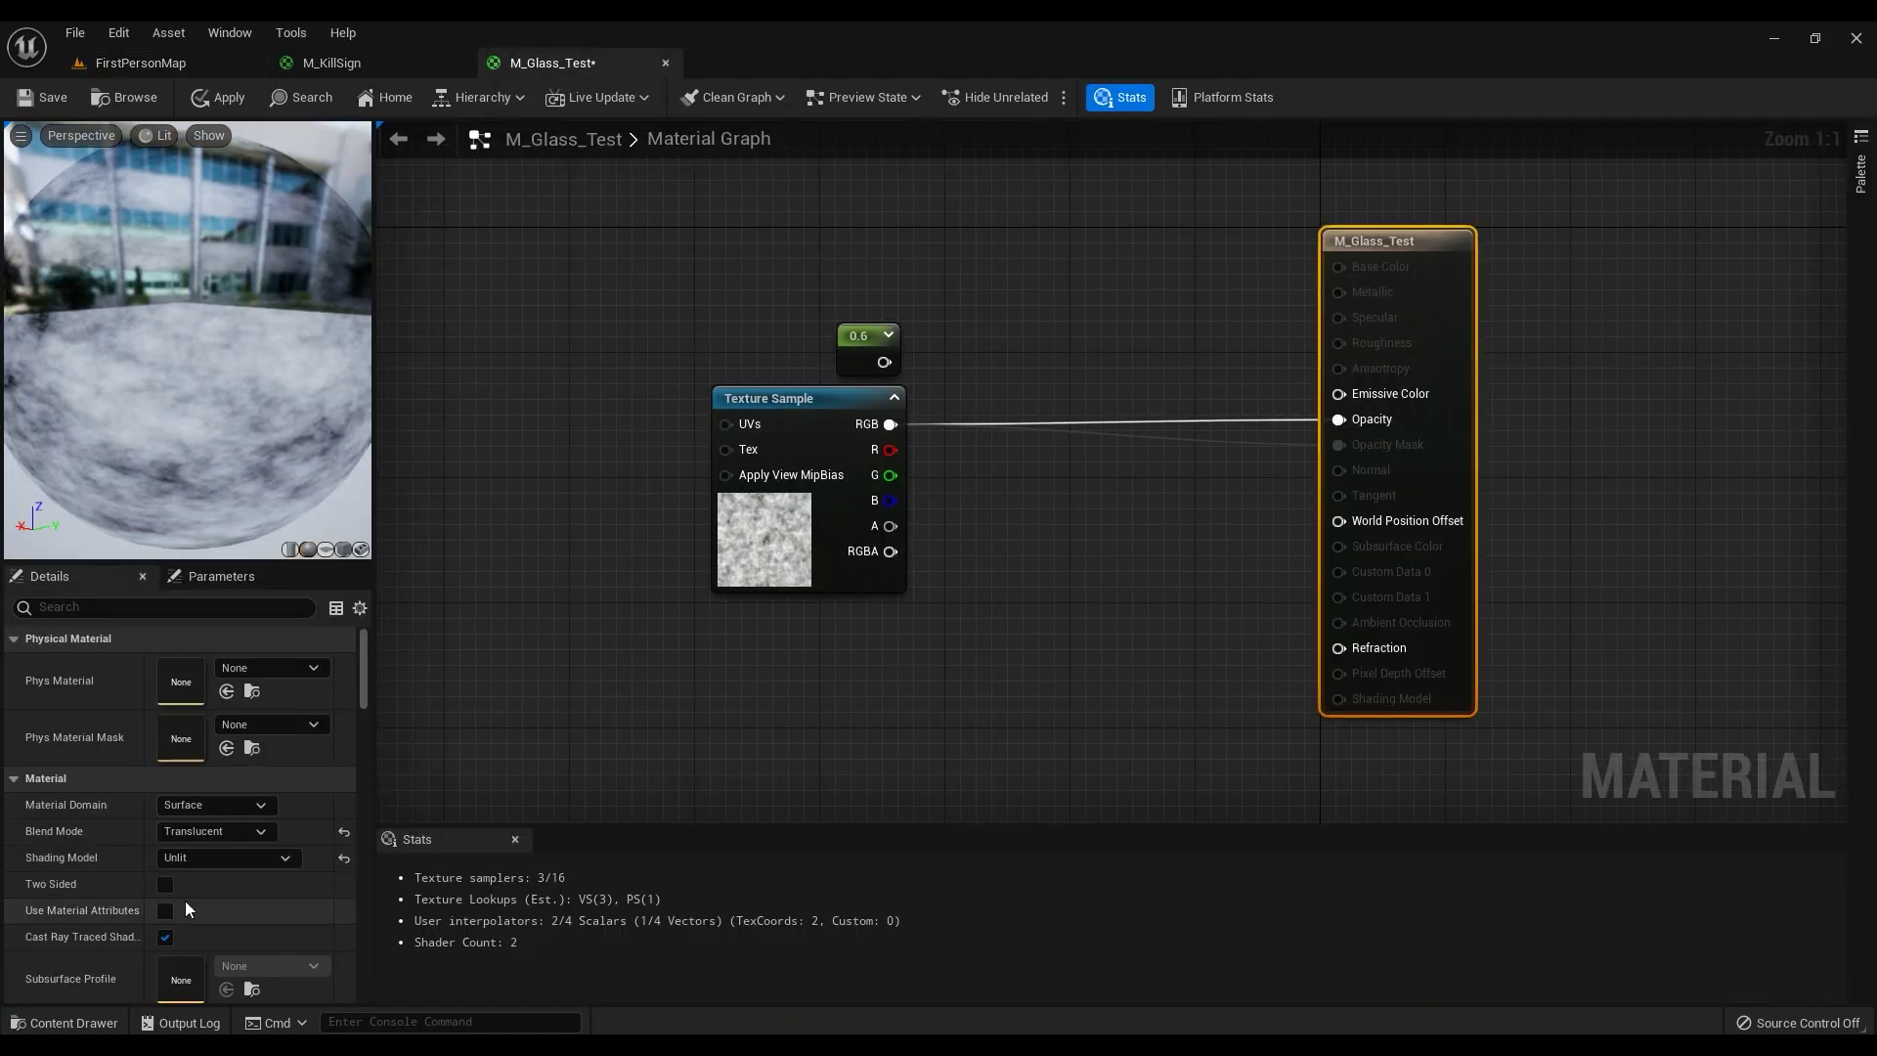
click(227, 865)
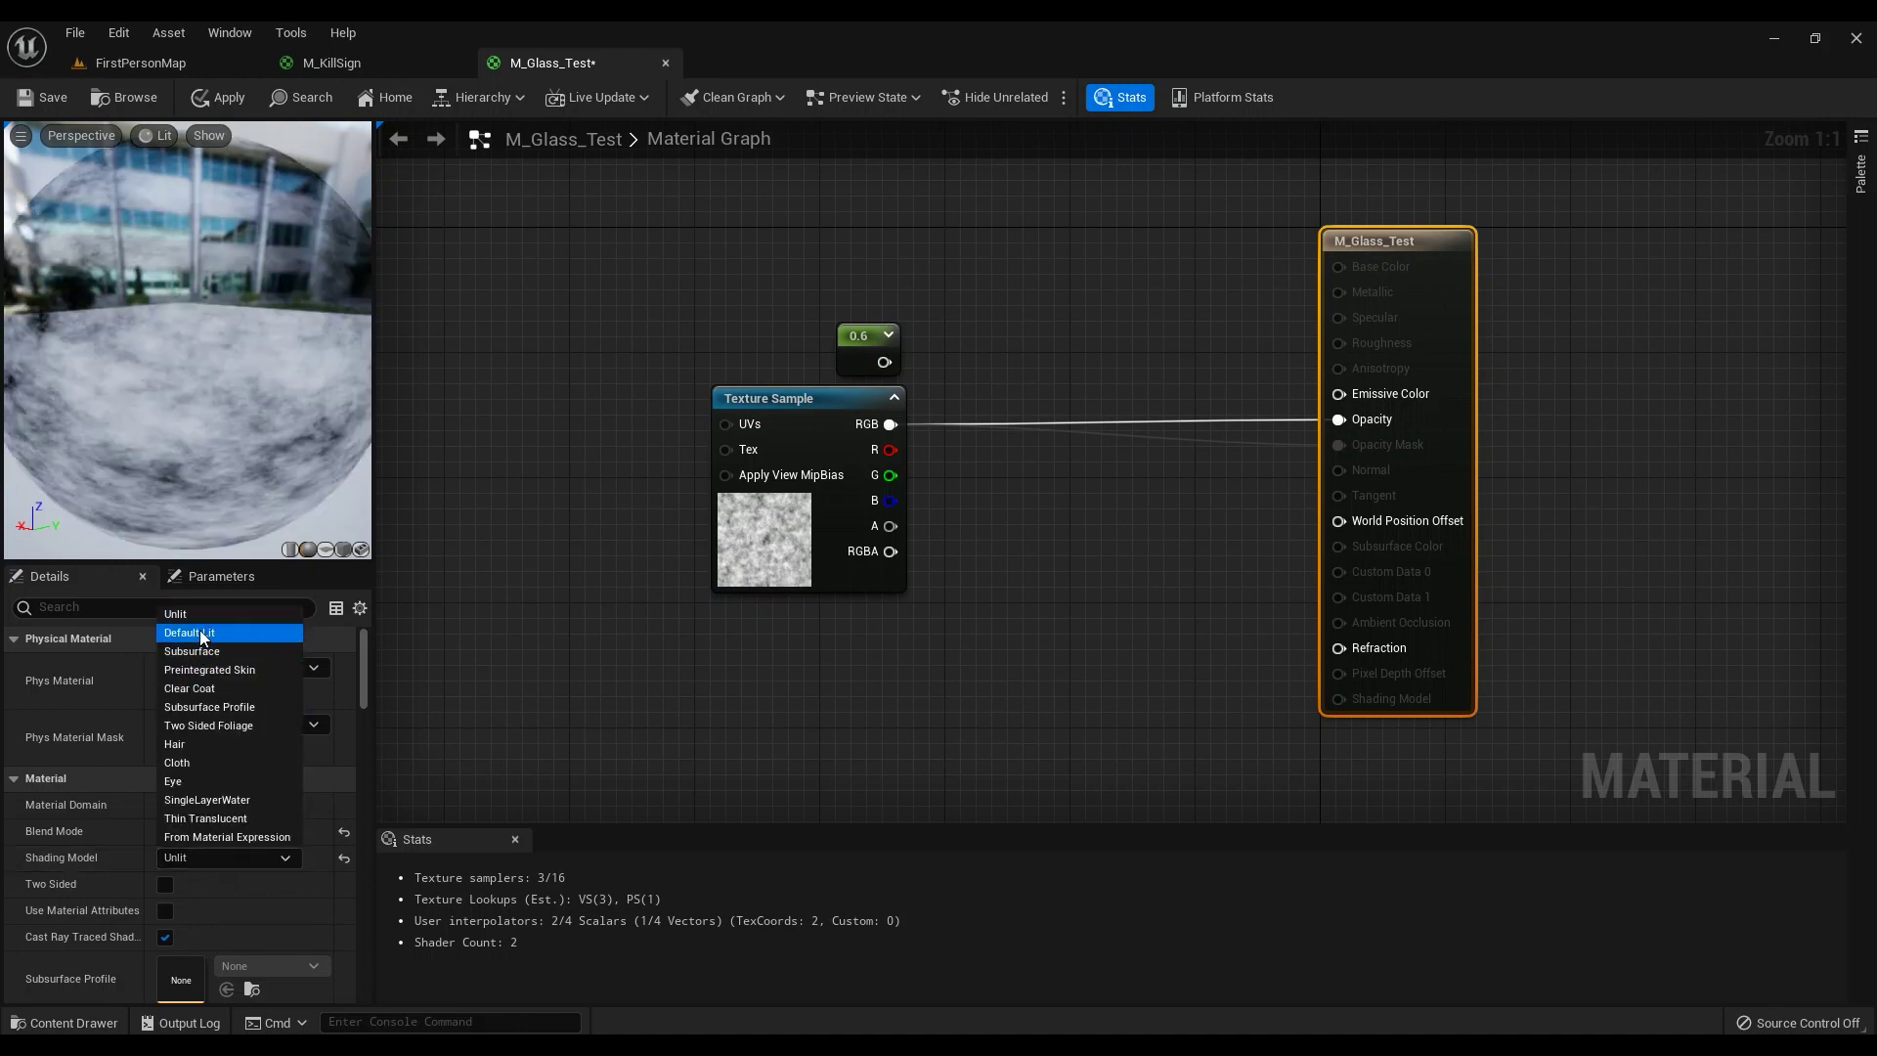
click(199, 633)
scroll(206, 889, down, 8)
click(227, 802)
click(234, 821)
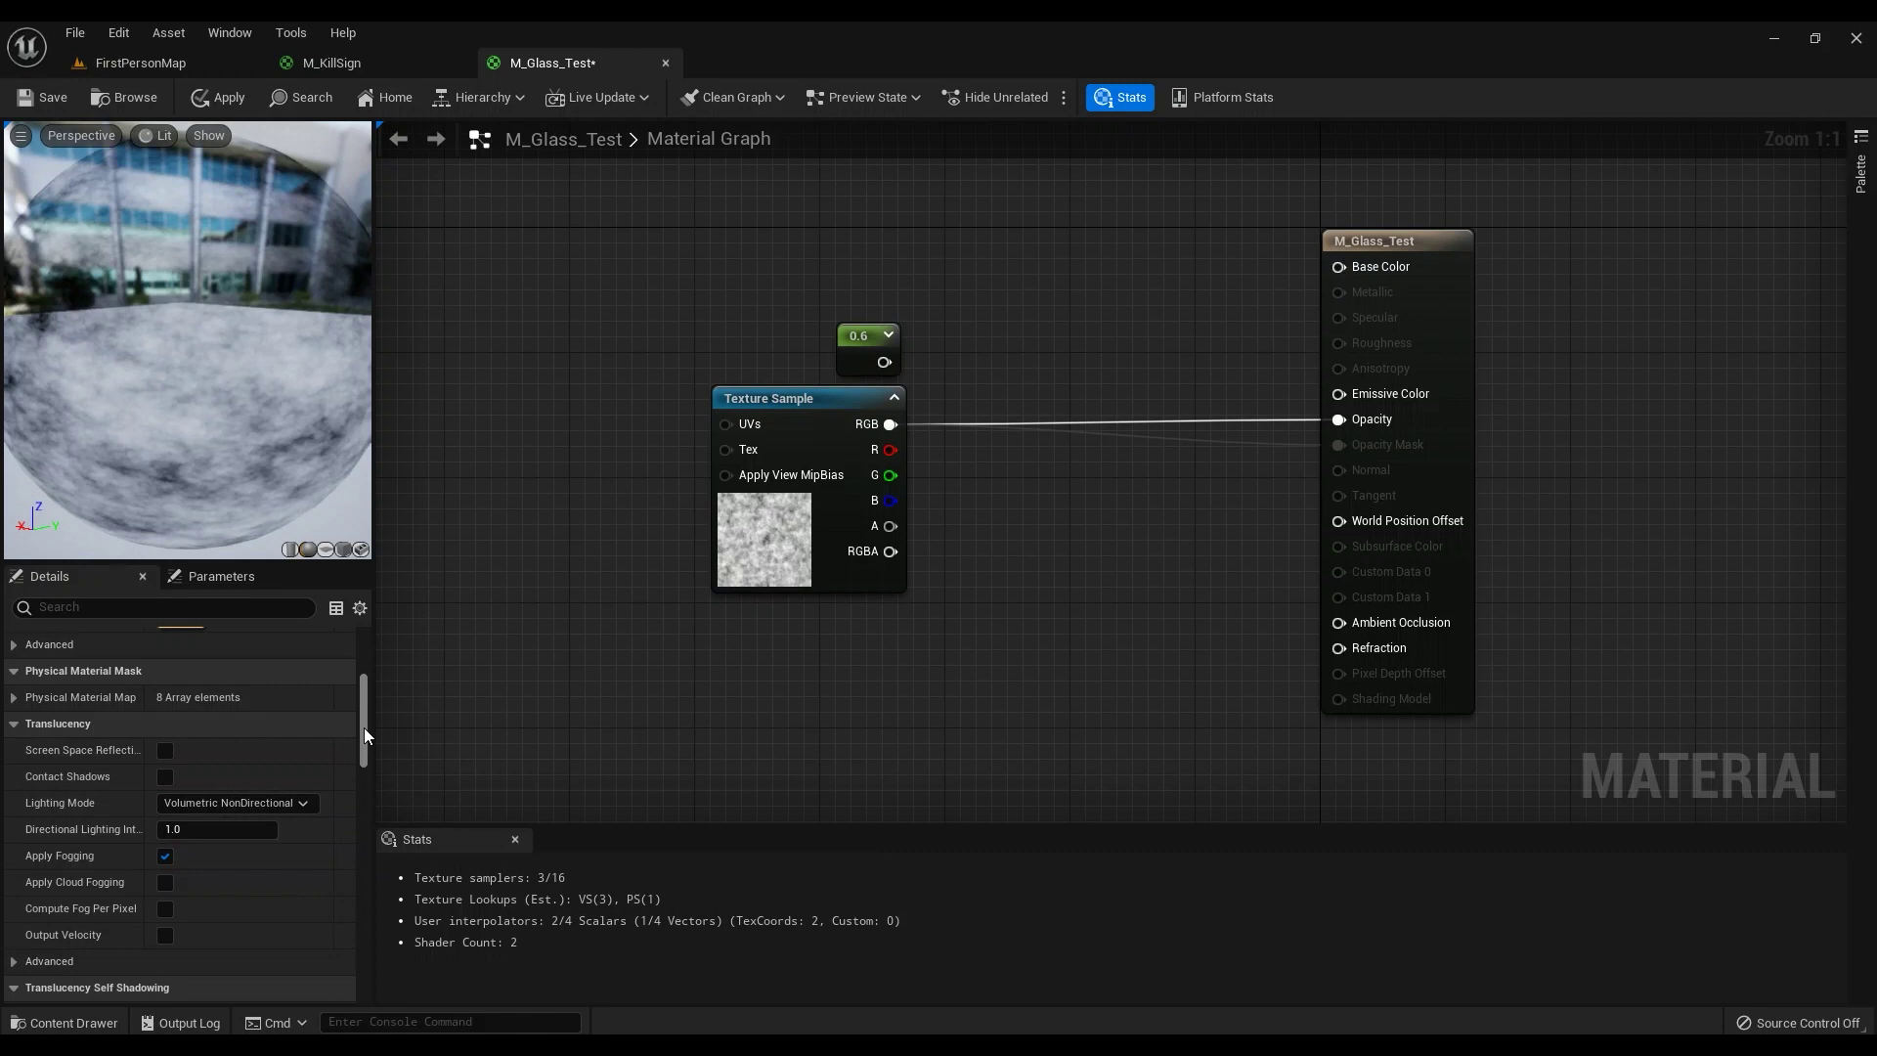
drag(363, 727, 365, 659)
Step: Delete the 0.6 constant and the Texture Sample node from the material graph
right_drag(1038, 439, 1118, 486)
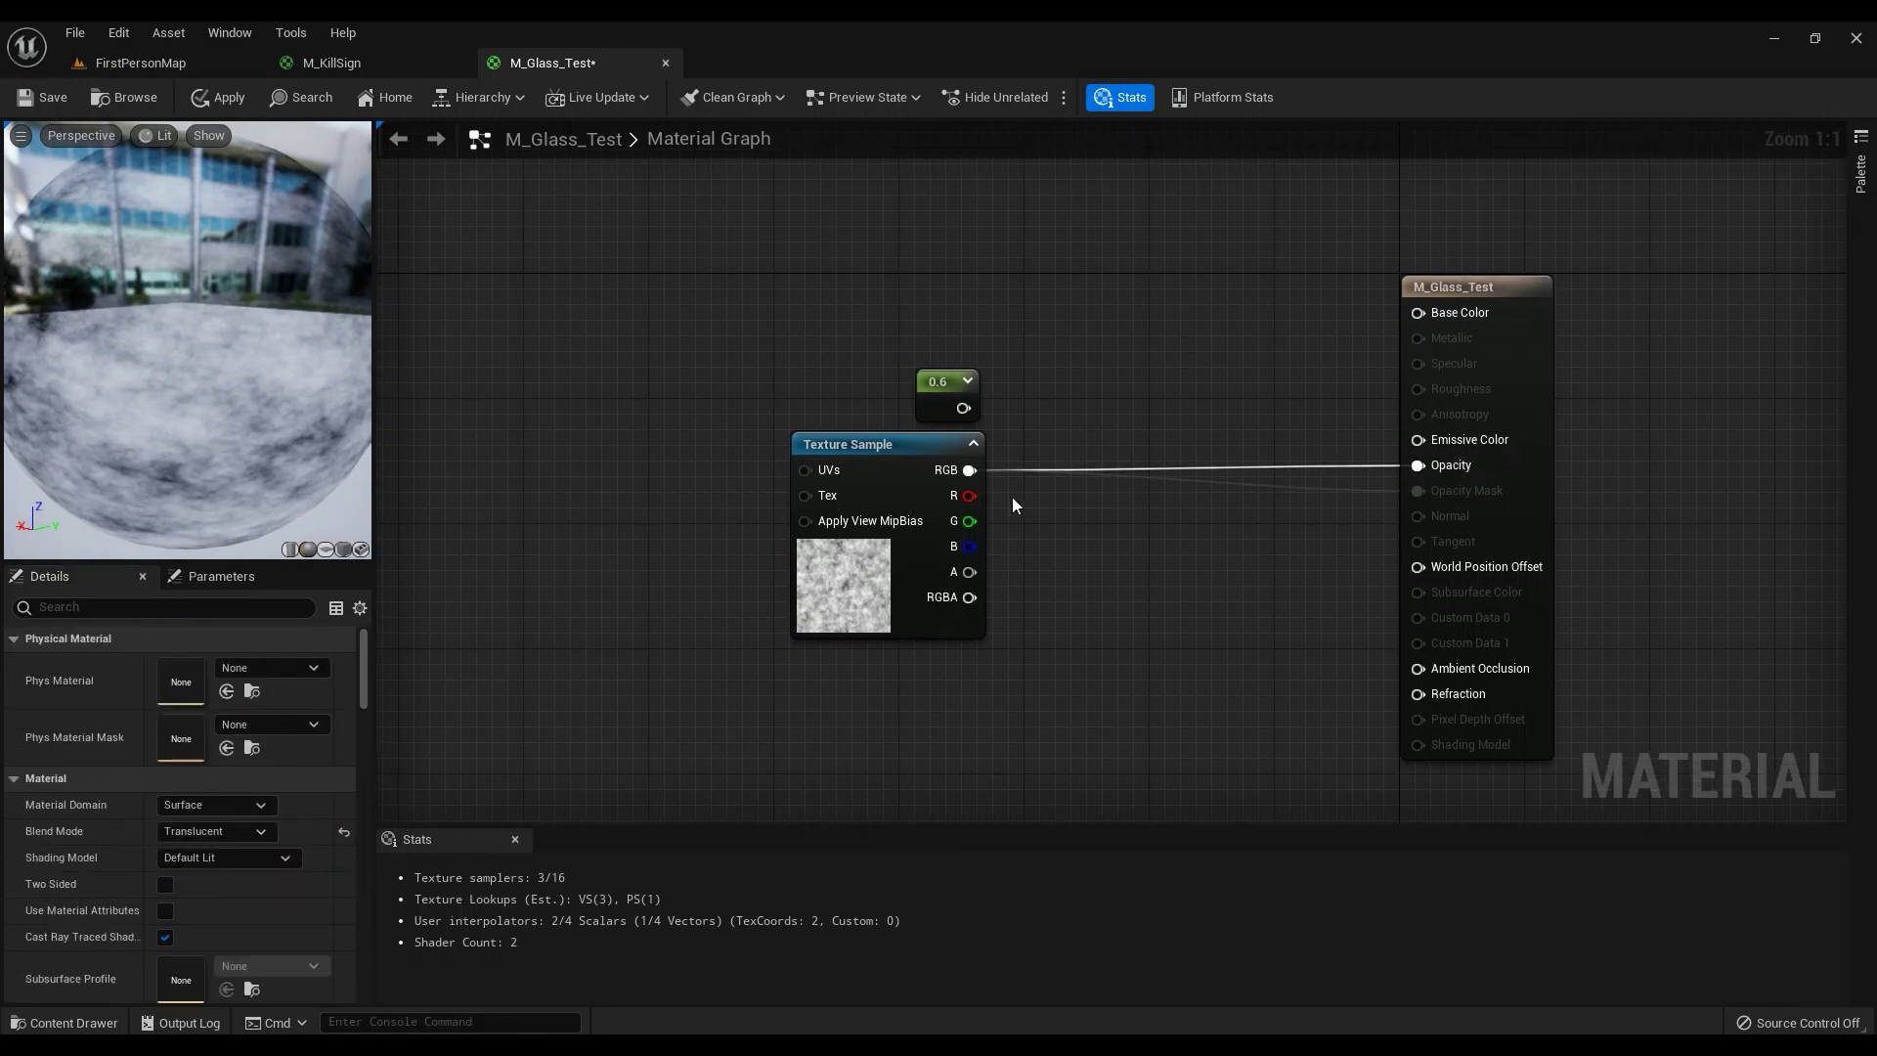
drag(1021, 347, 731, 647)
key(Delete)
Step: Add a Constant3Vector node and set its colour to a dark grey with R, G and B at 0.041667
right_drag(971, 424, 1210, 536)
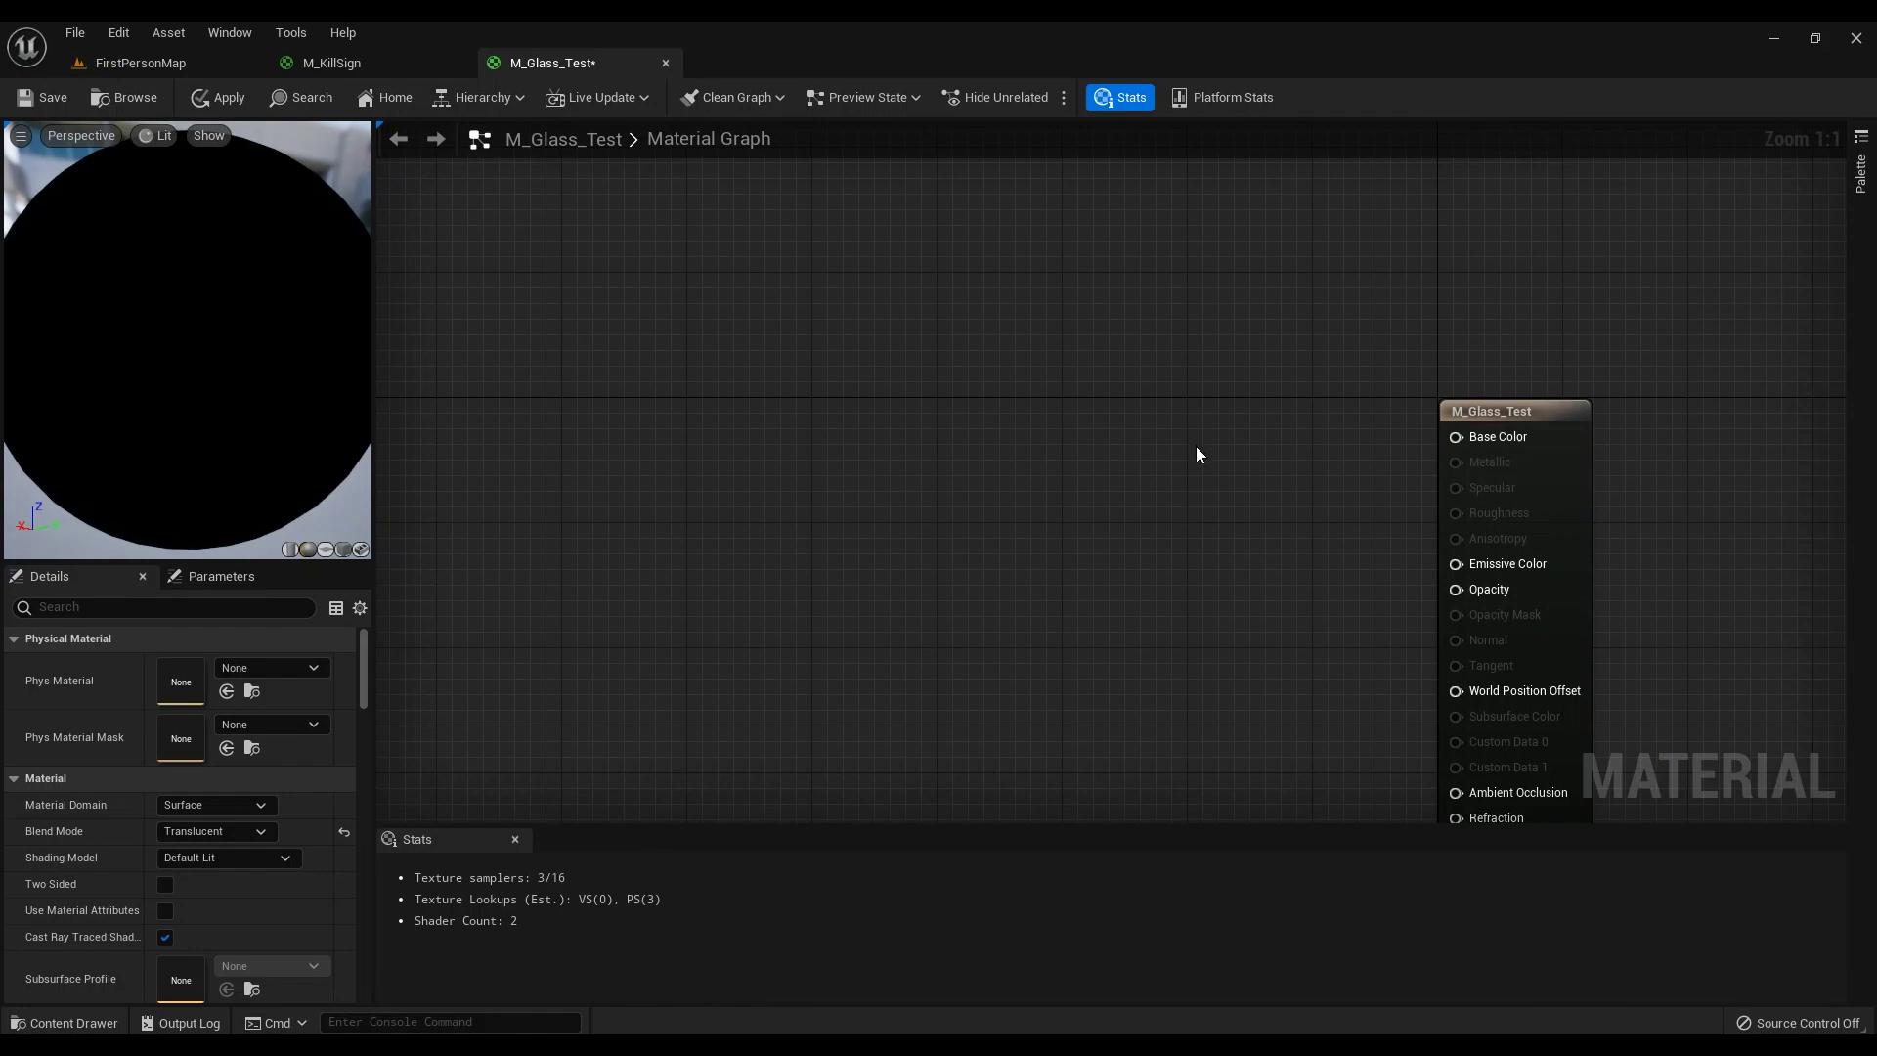
click(1103, 372)
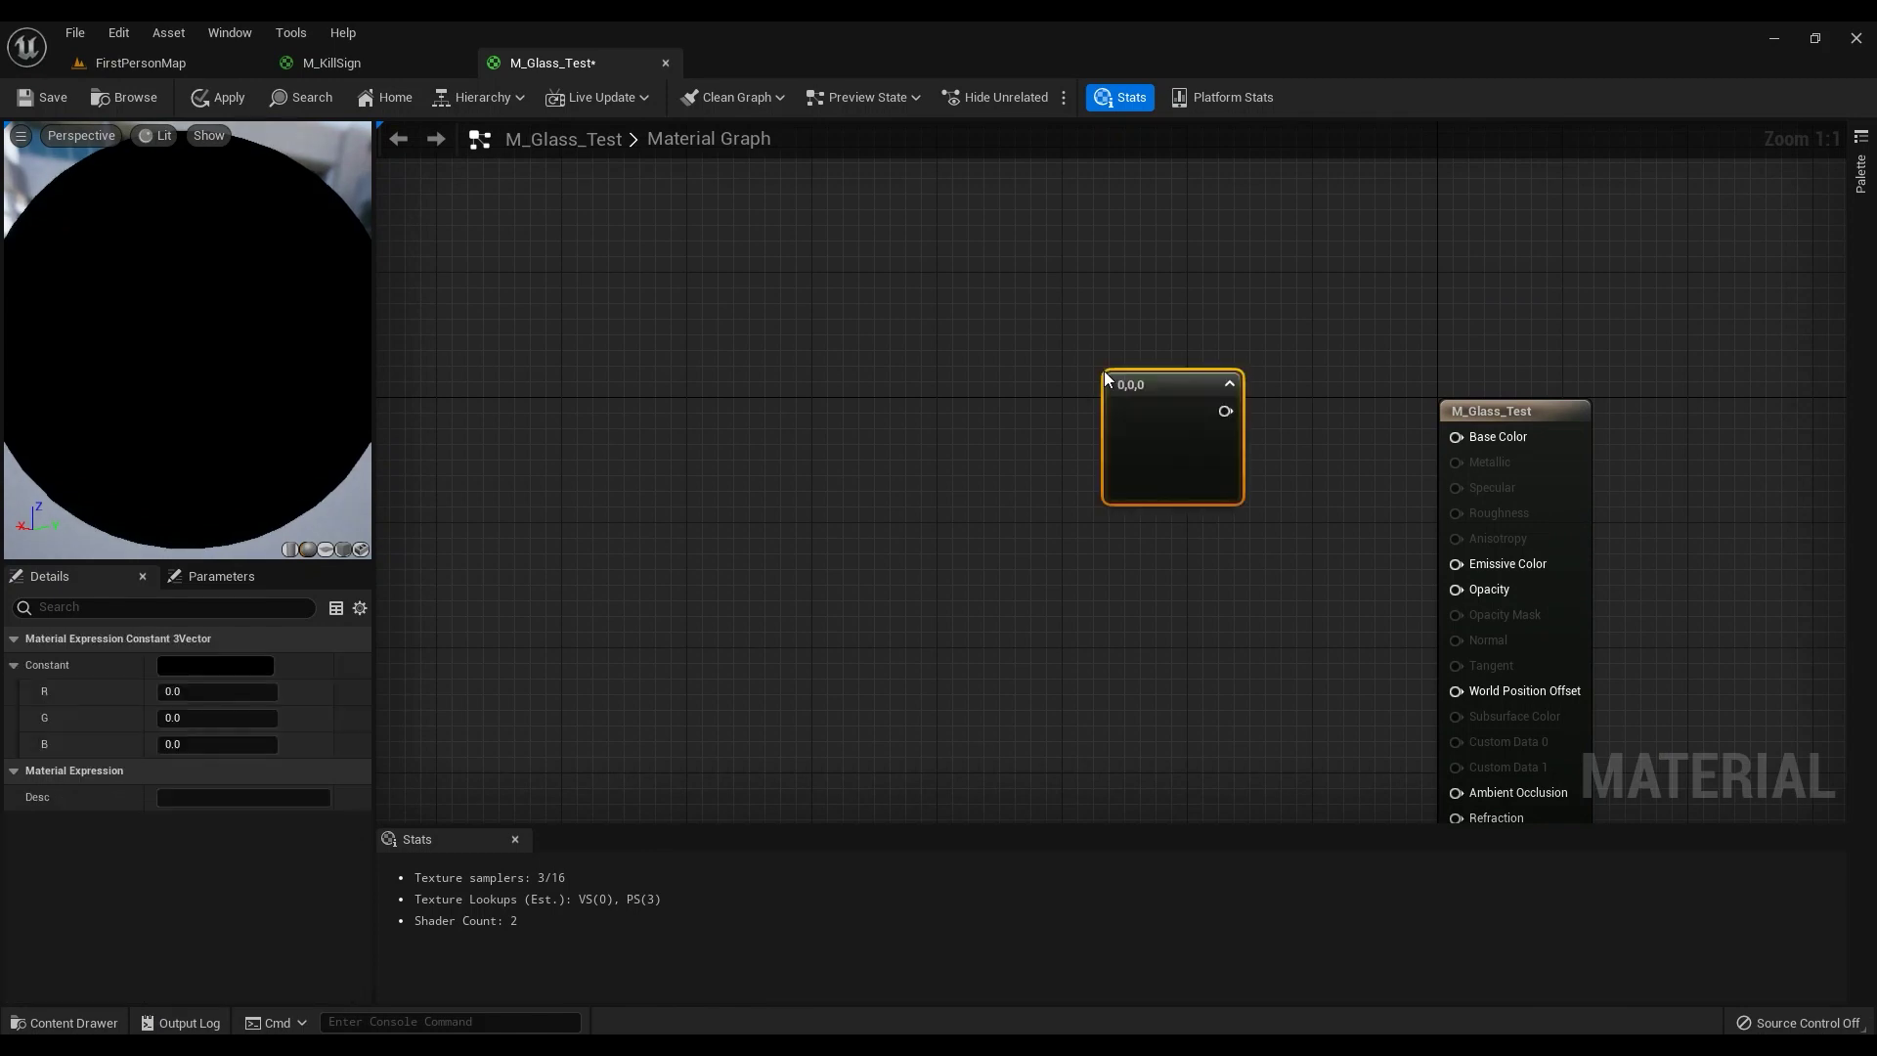
drag(1188, 391, 1125, 394)
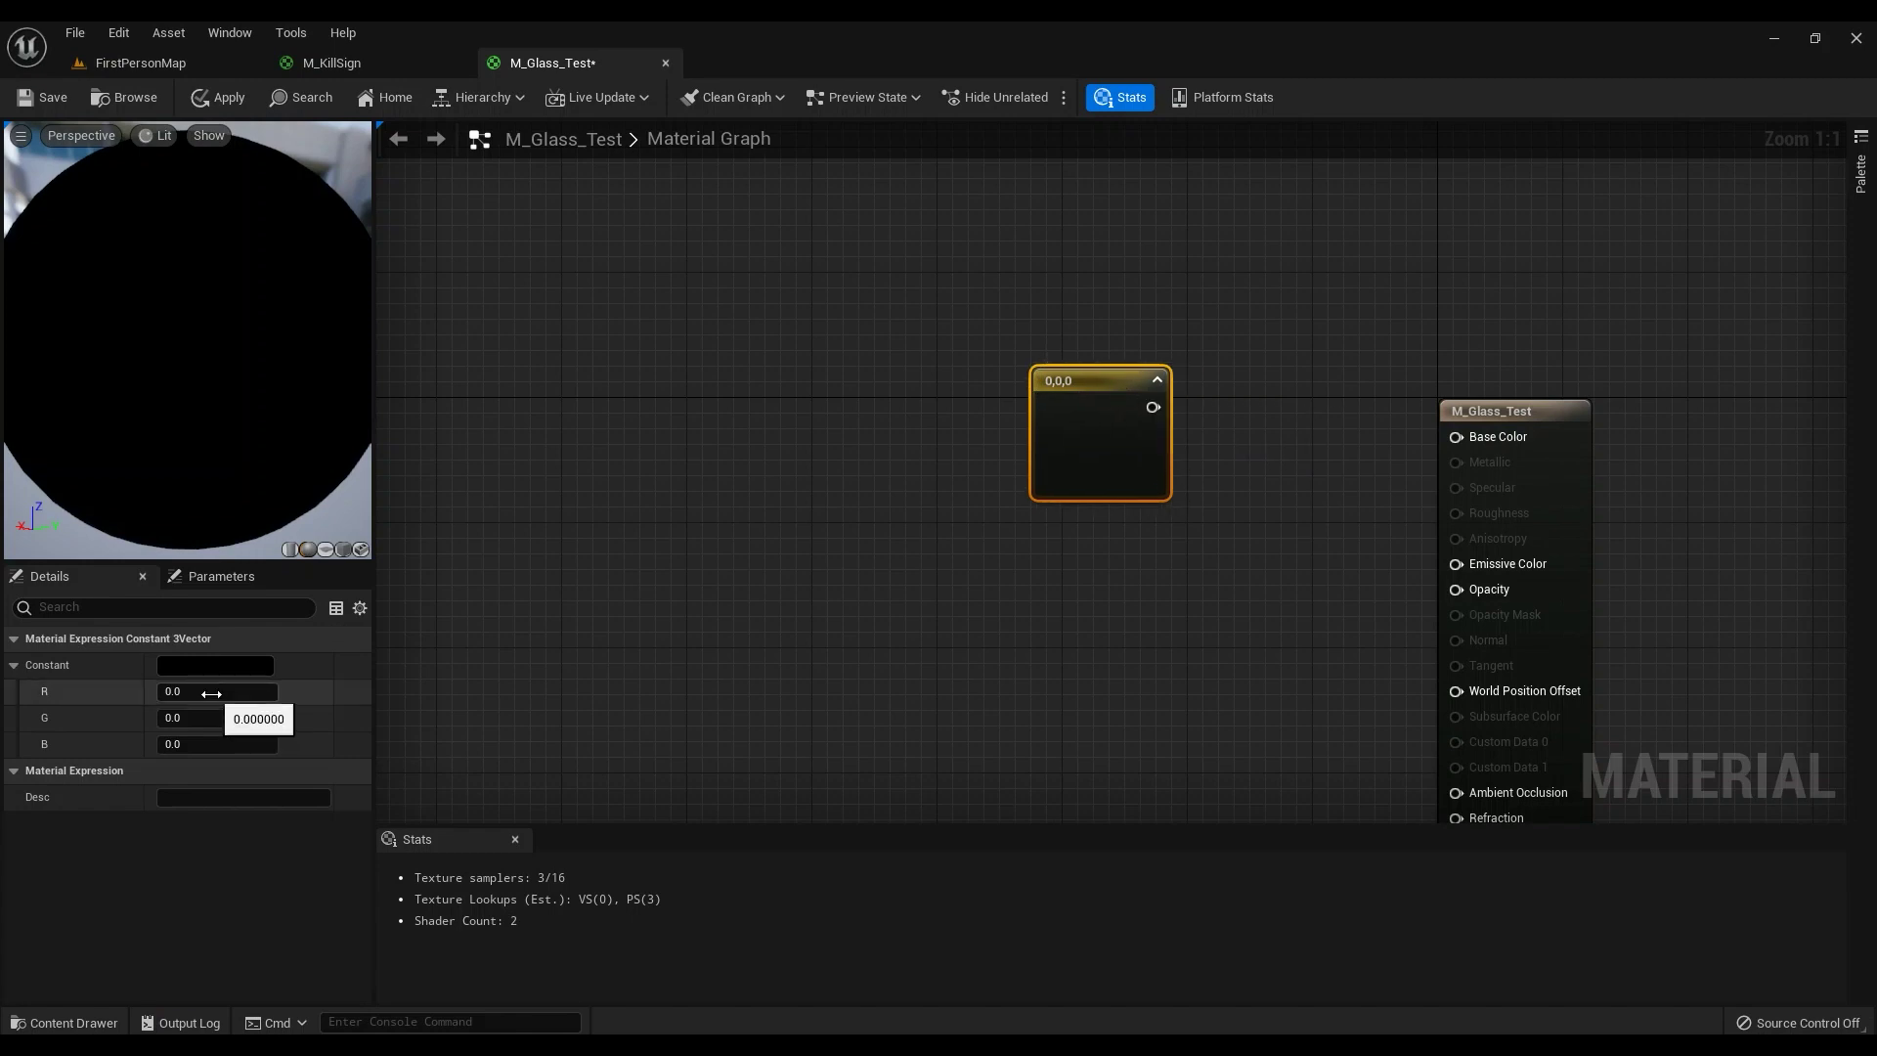
click(200, 667)
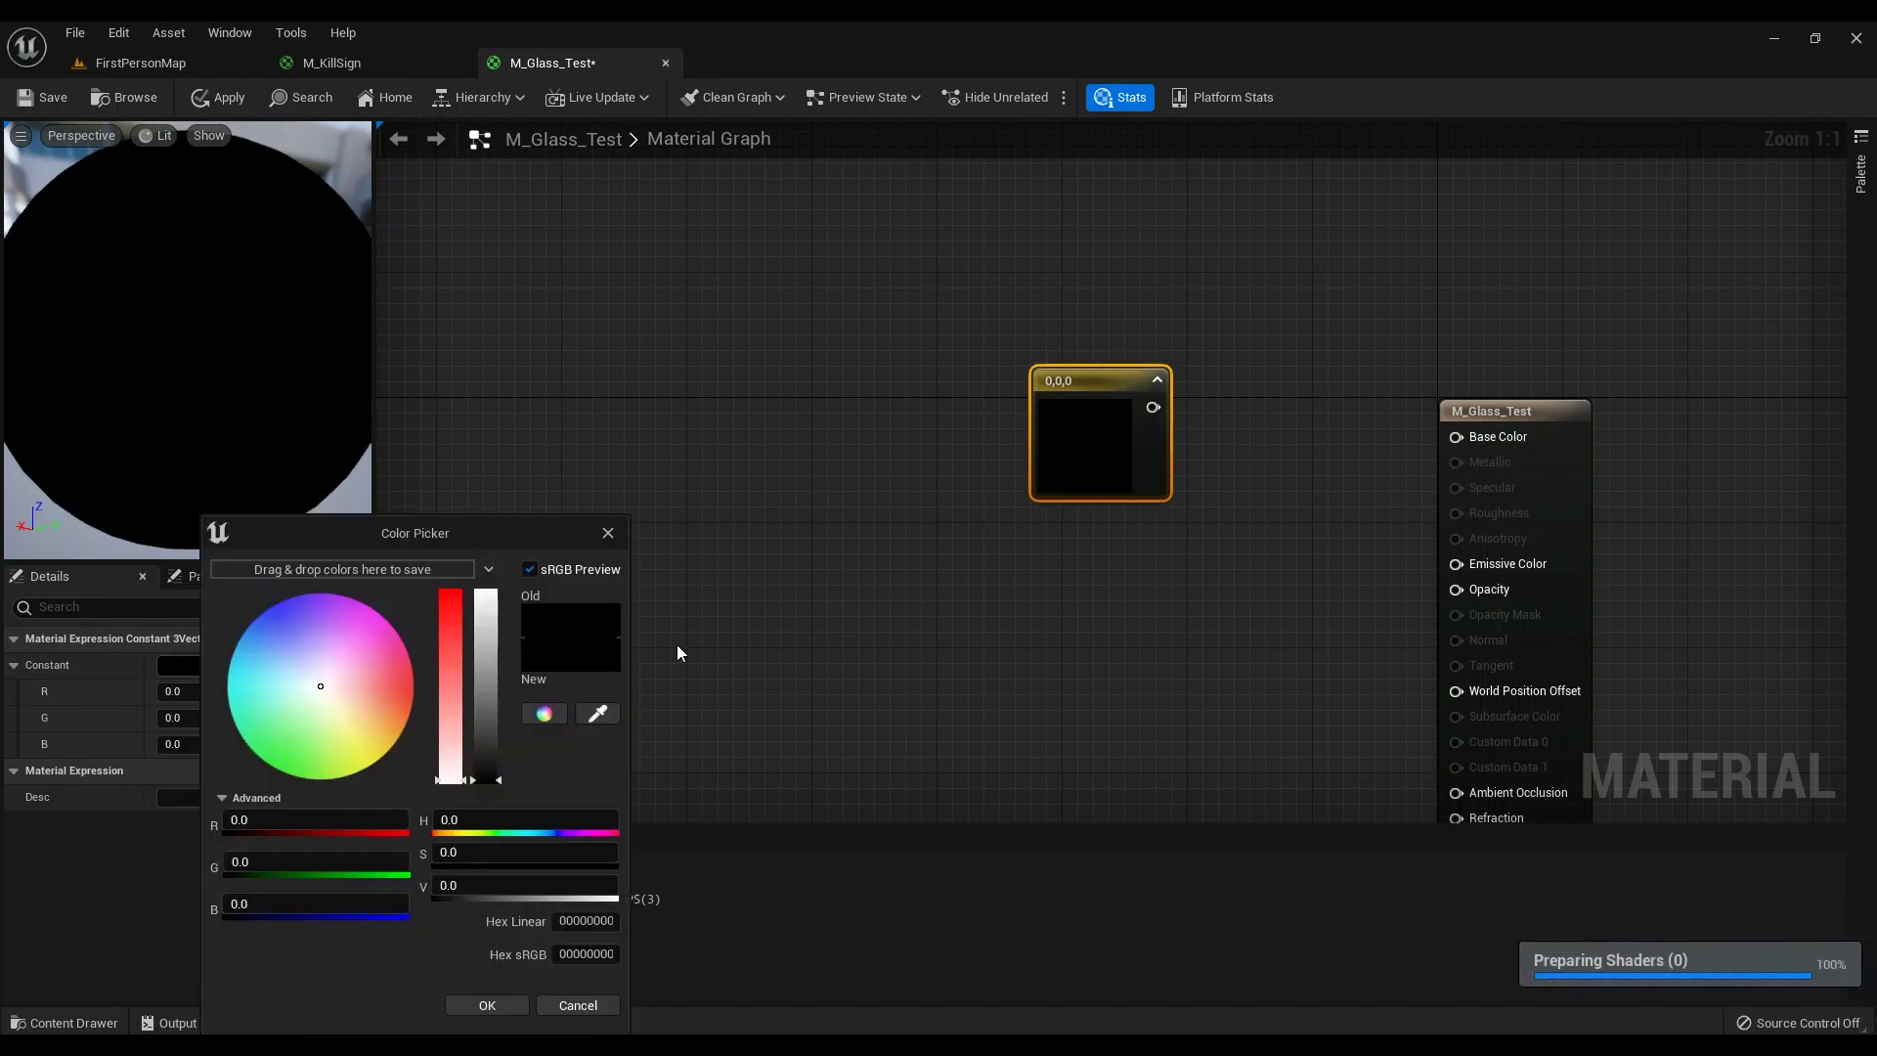
drag(503, 779, 489, 772)
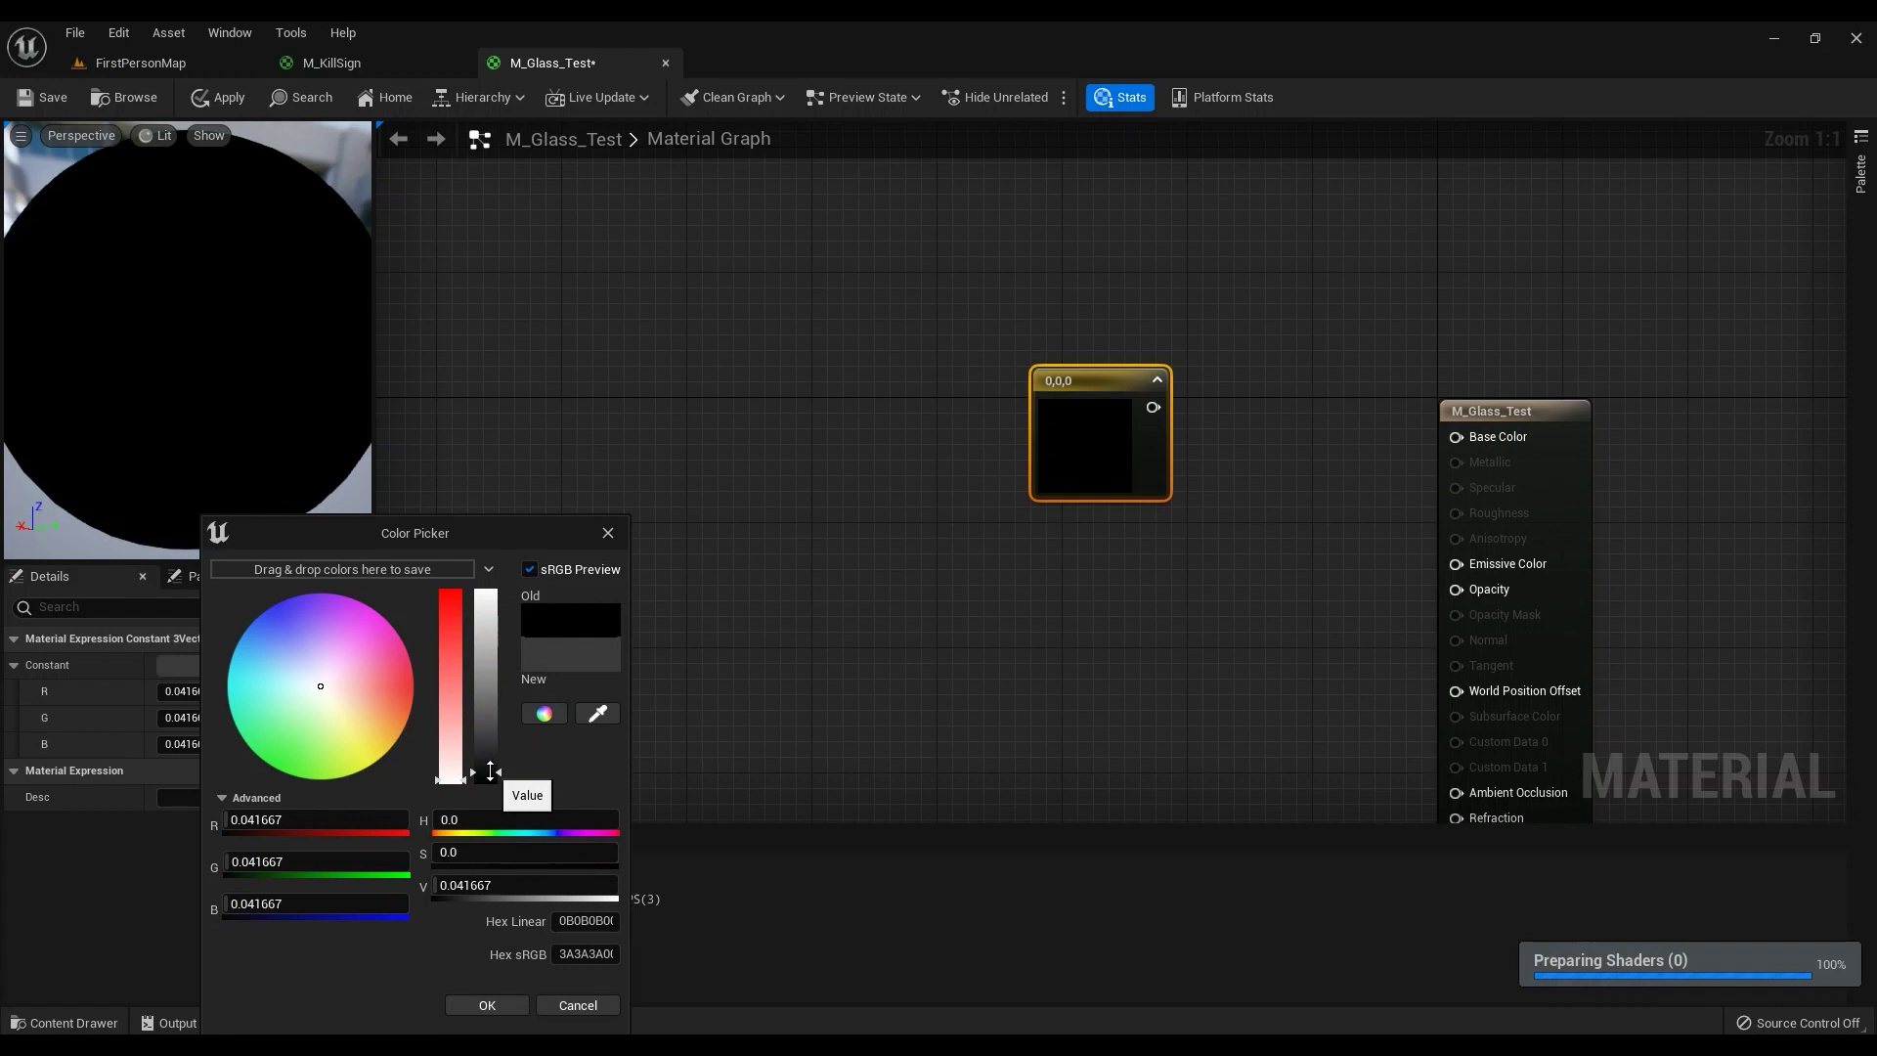
click(487, 1004)
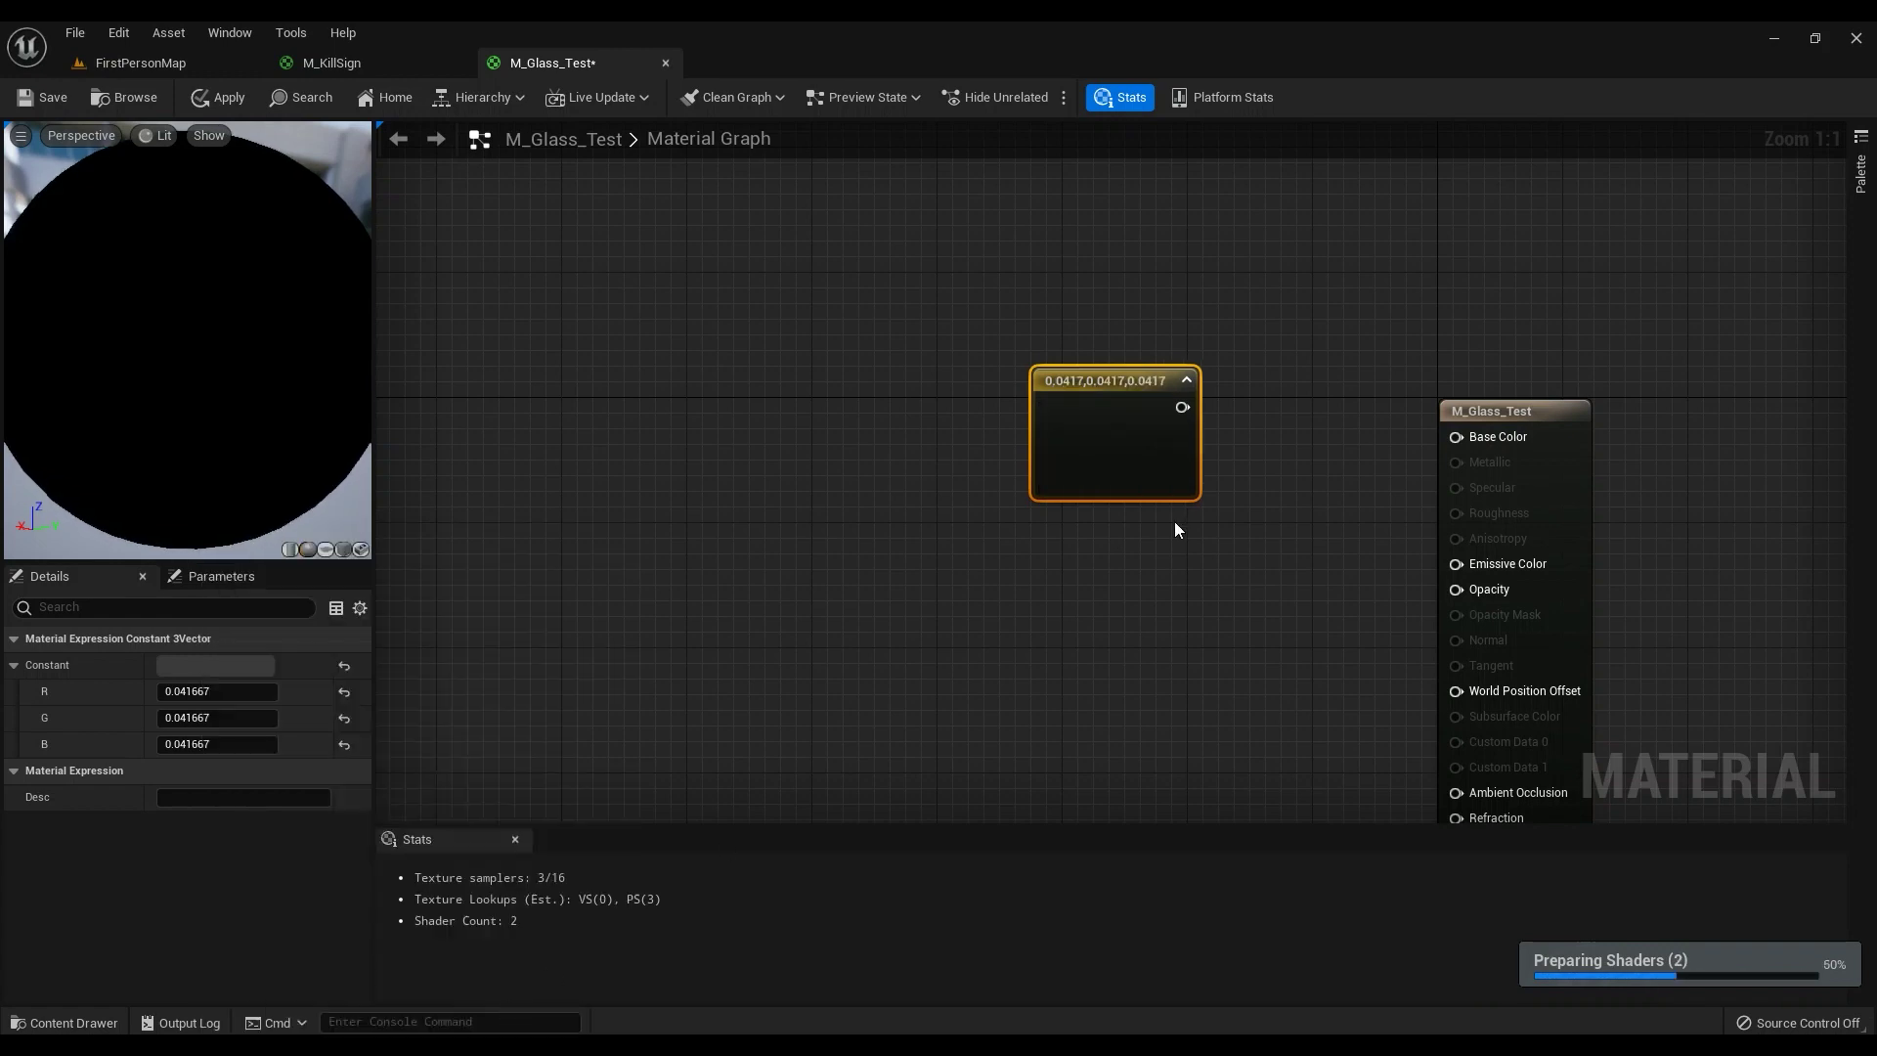
Step: Align the grey colour node with the material's output node and connect it to Base Color
right_drag(1118, 548, 997, 572)
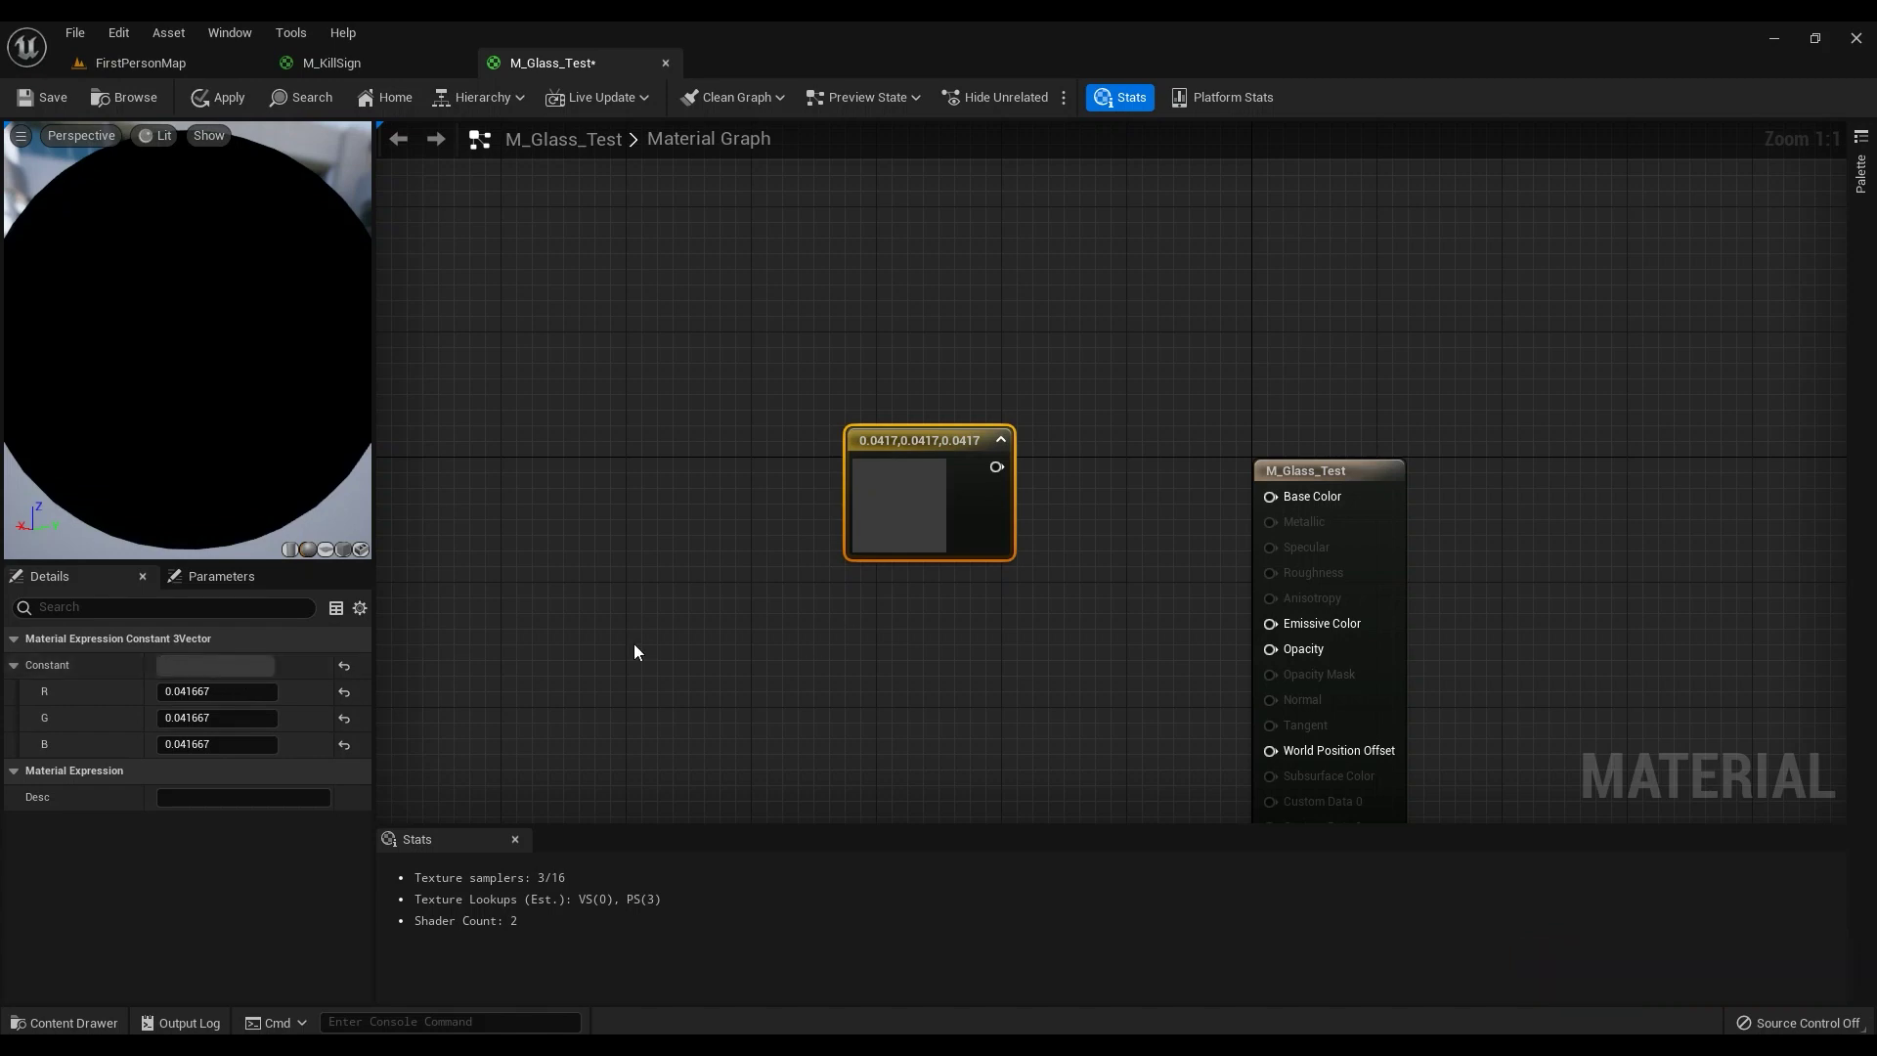
drag(902, 504, 902, 536)
drag(996, 498, 1270, 497)
Step: Add a Constant node below the colour node, connect it to Opacity and set its value to 0.3
right_drag(1231, 545, 946, 515)
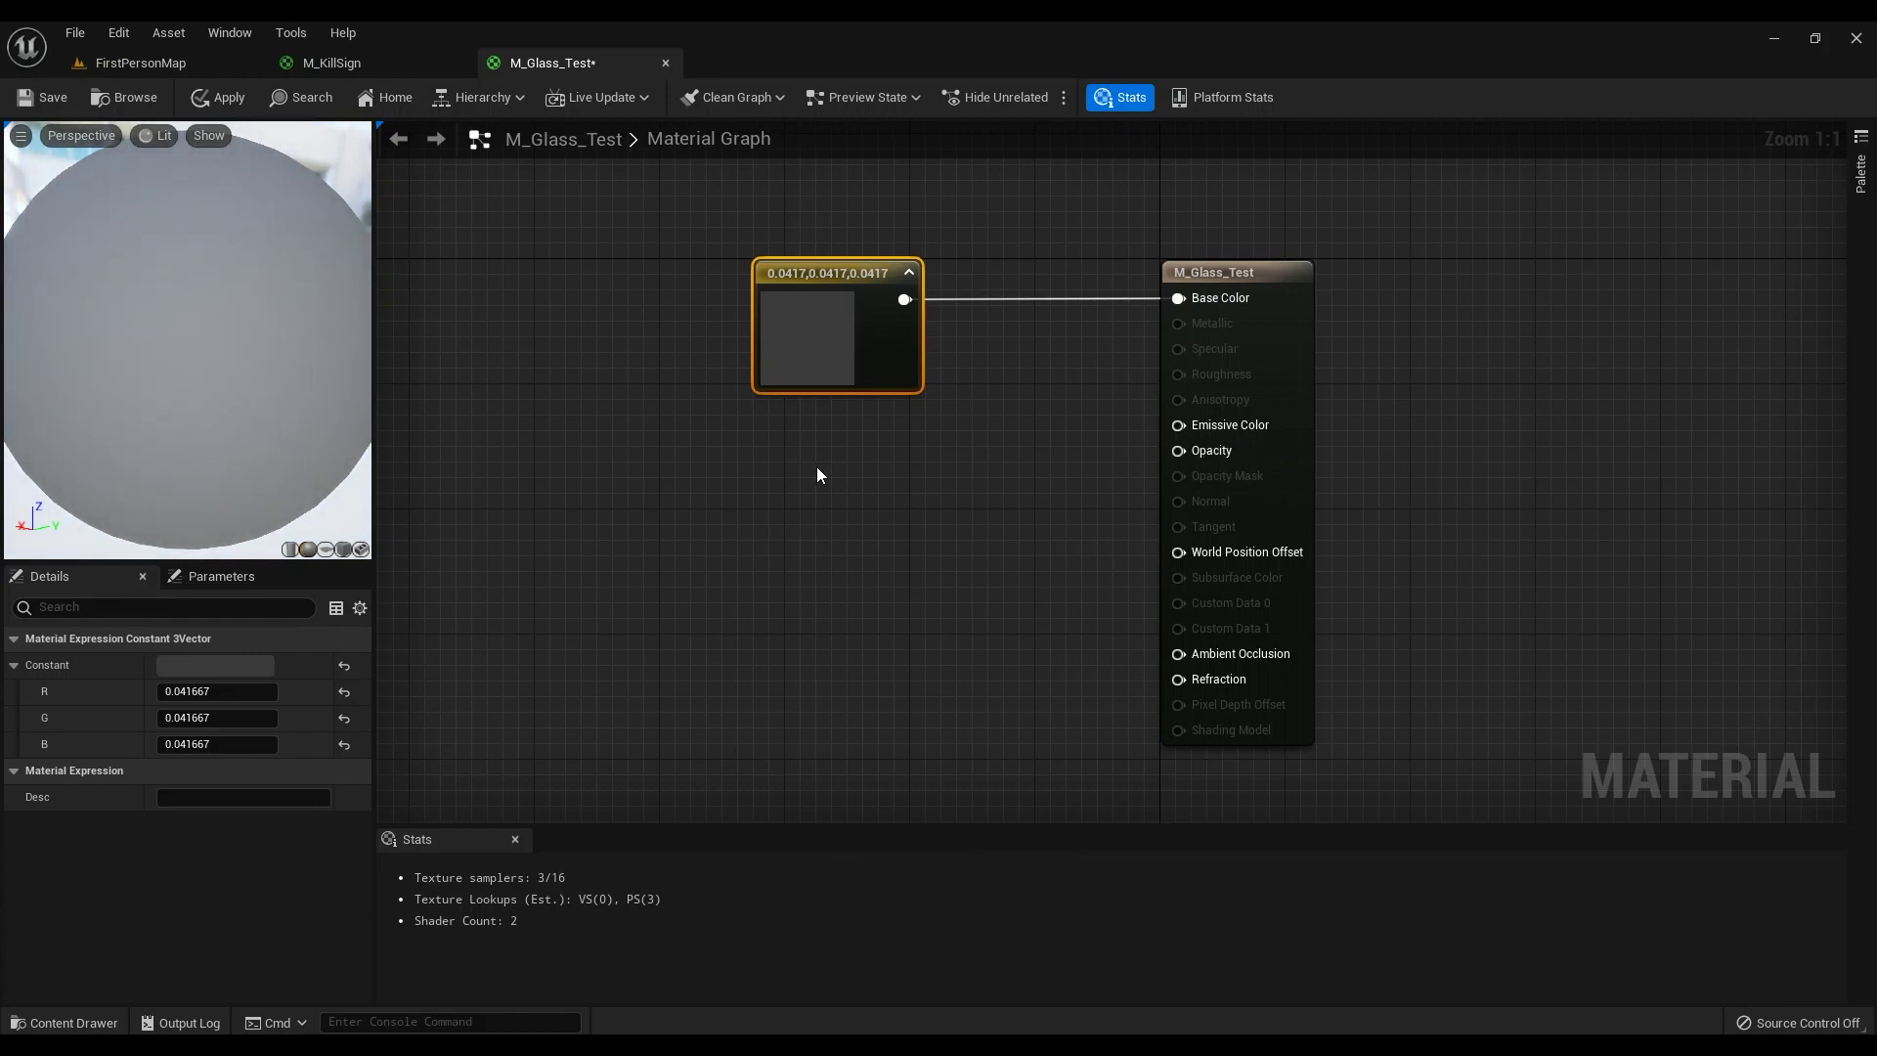
click(841, 485)
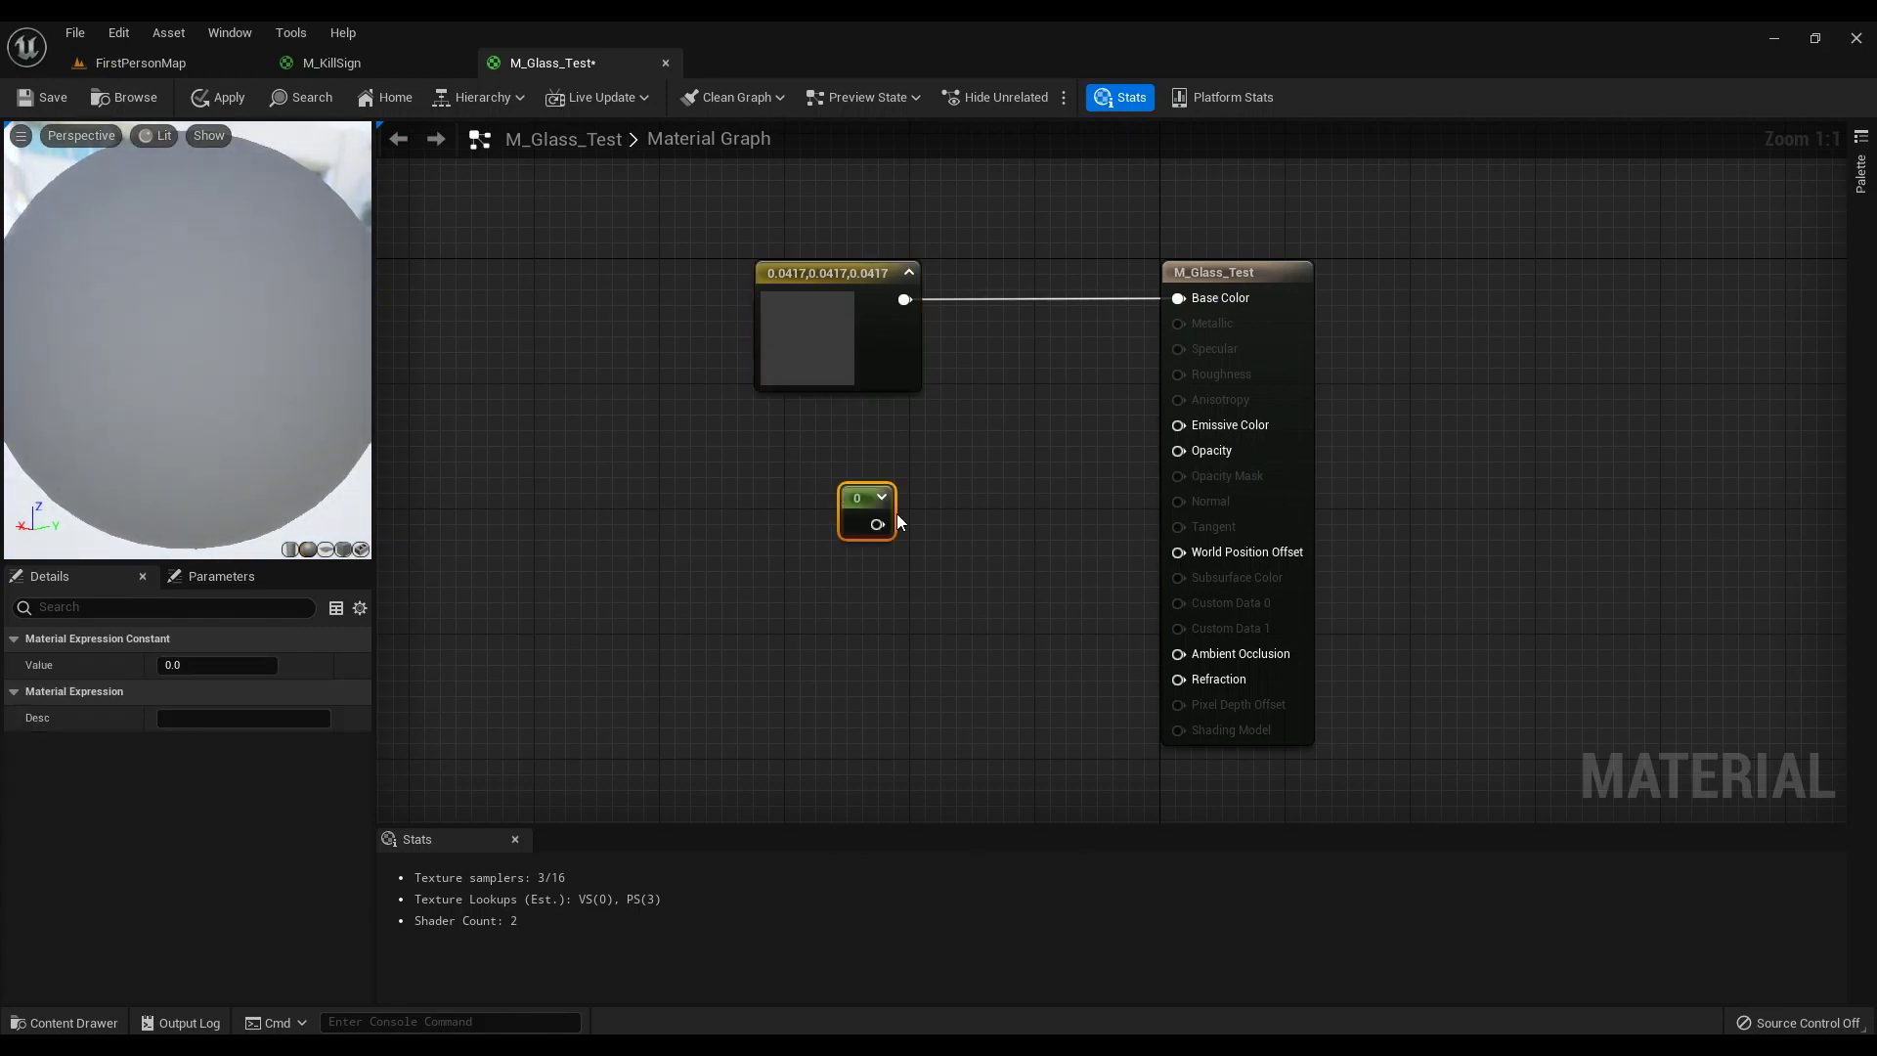
drag(877, 523, 1178, 450)
click(245, 664)
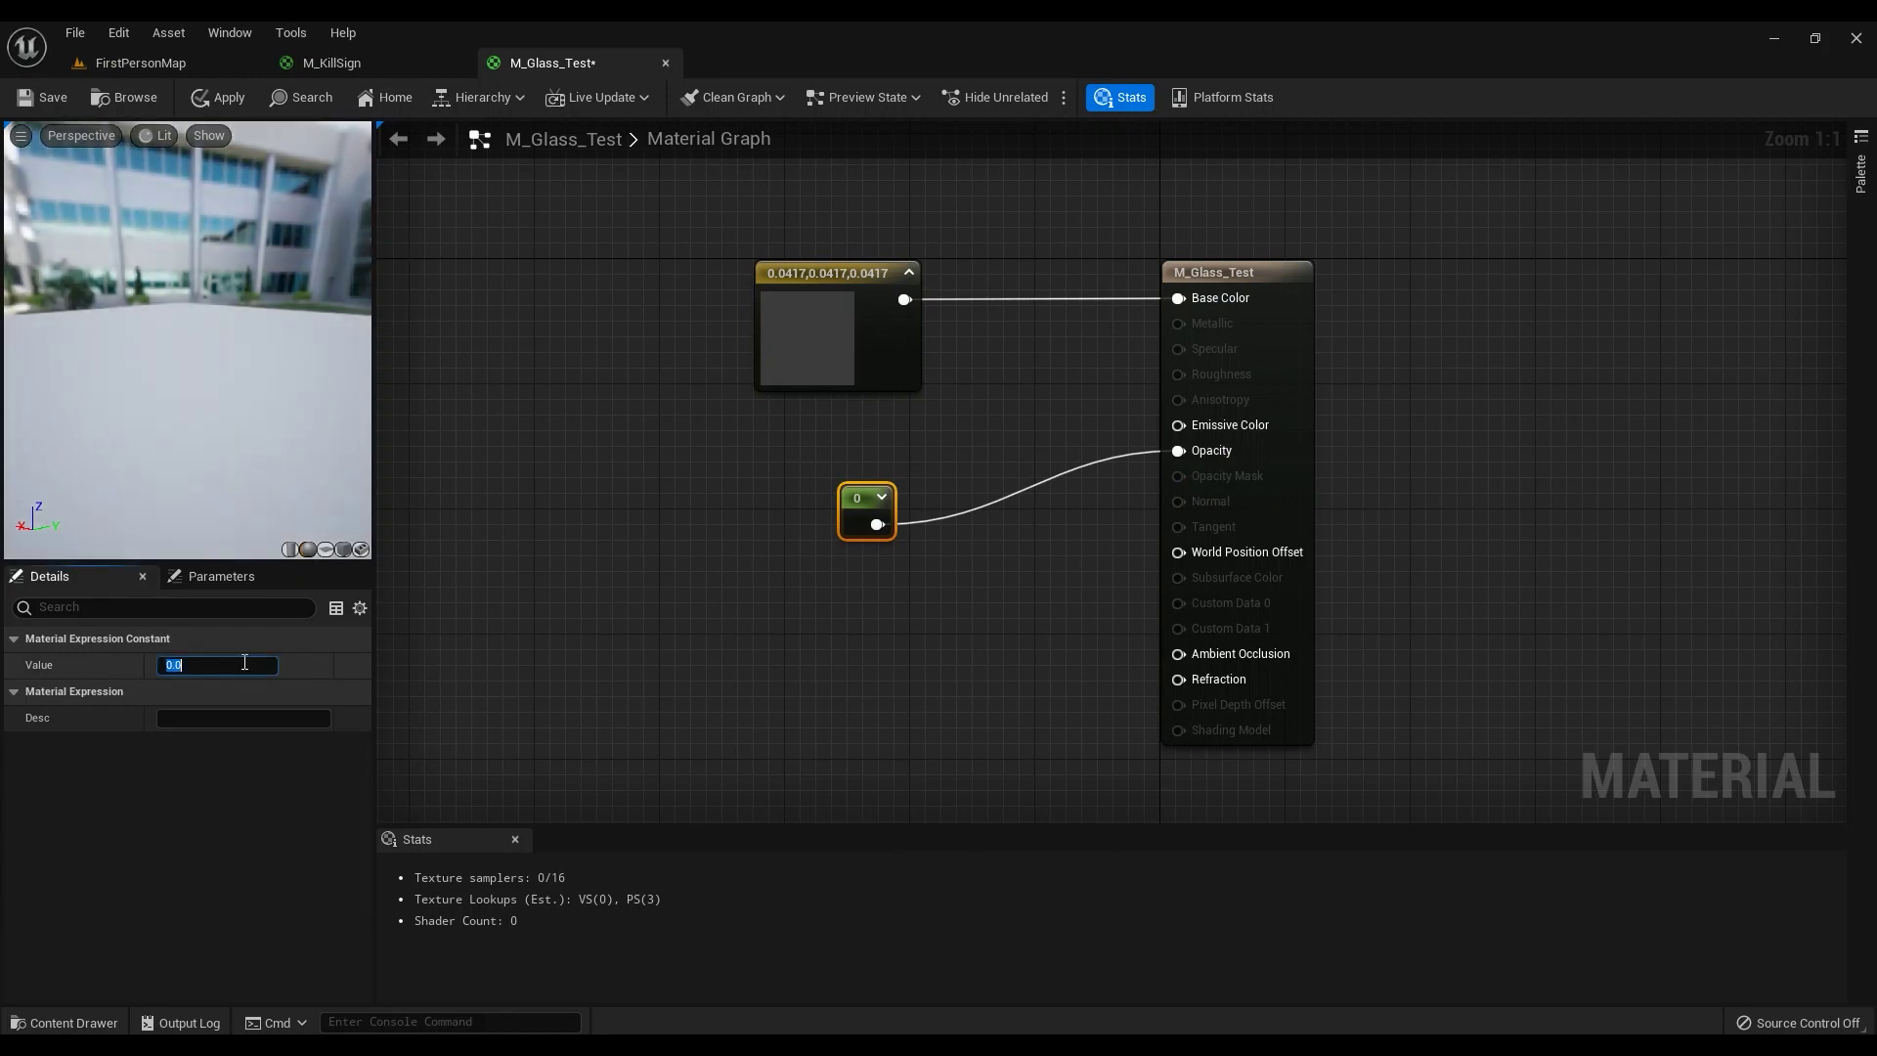
text(0.3)
key(Return)
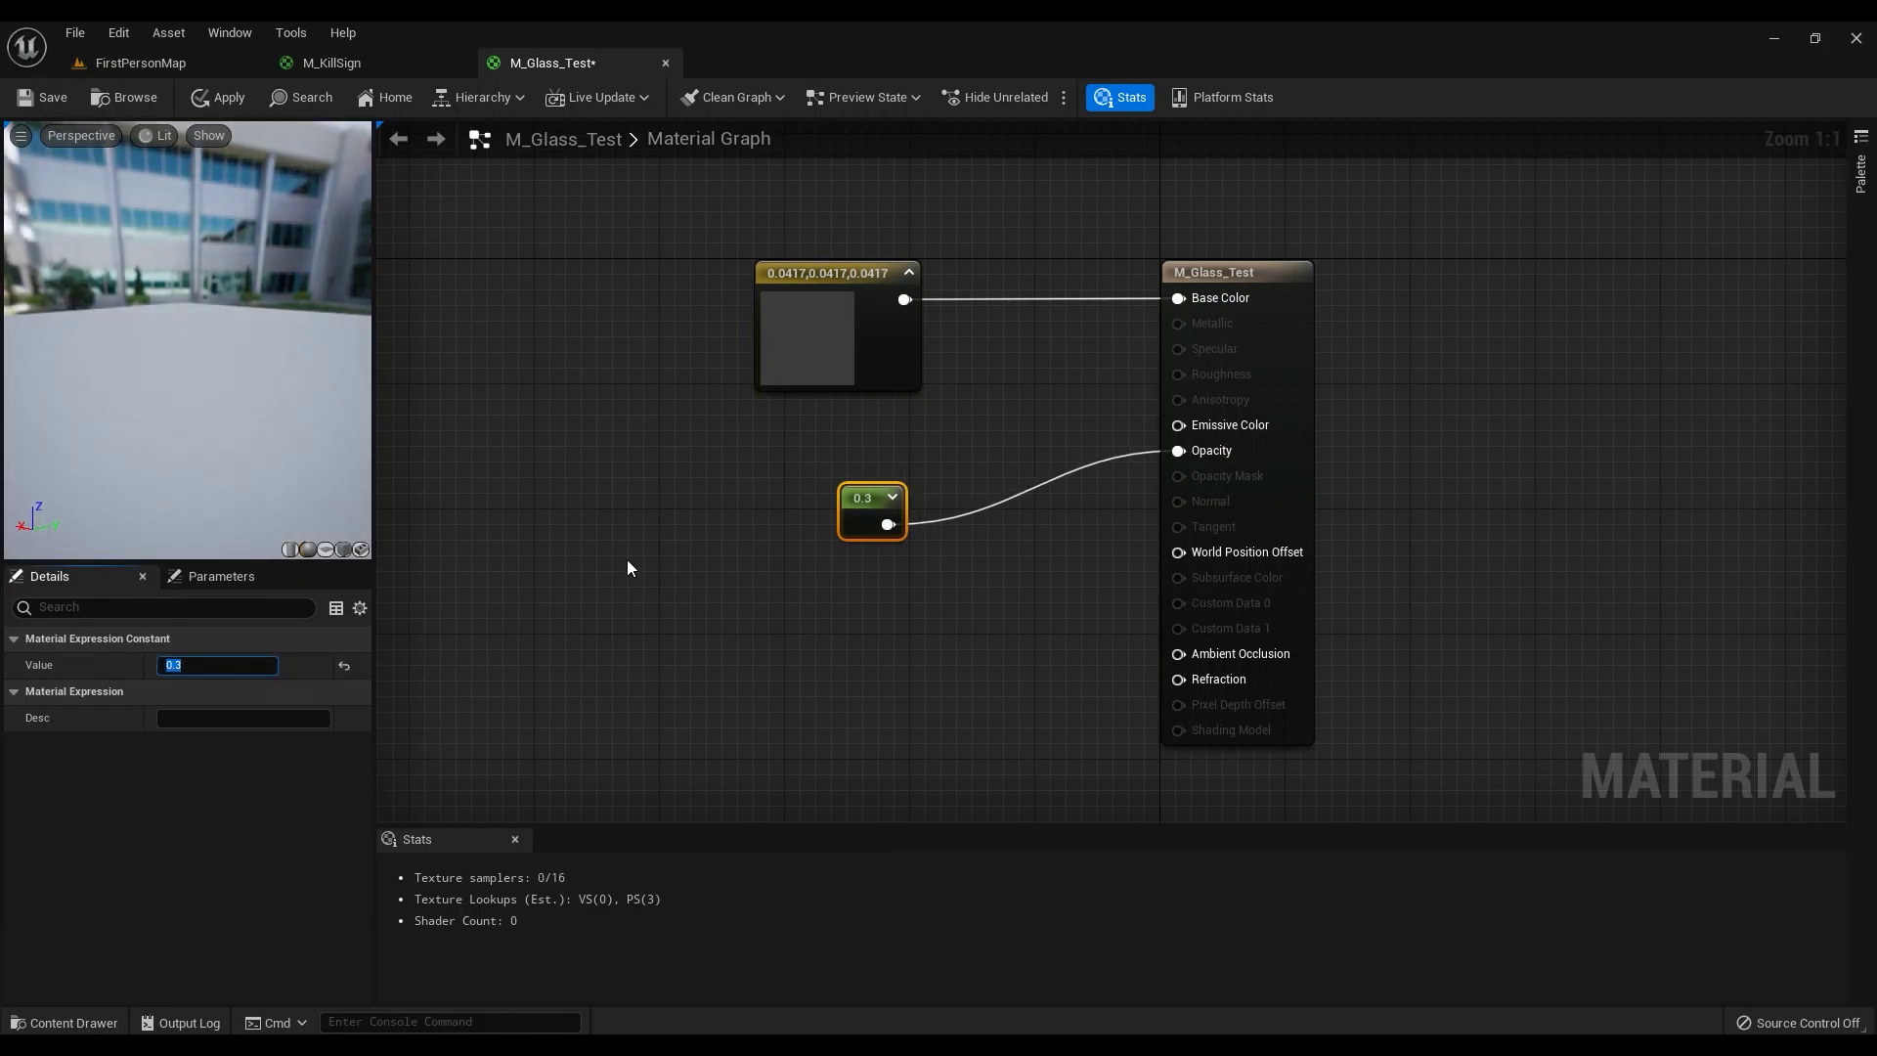
drag(858, 495, 835, 457)
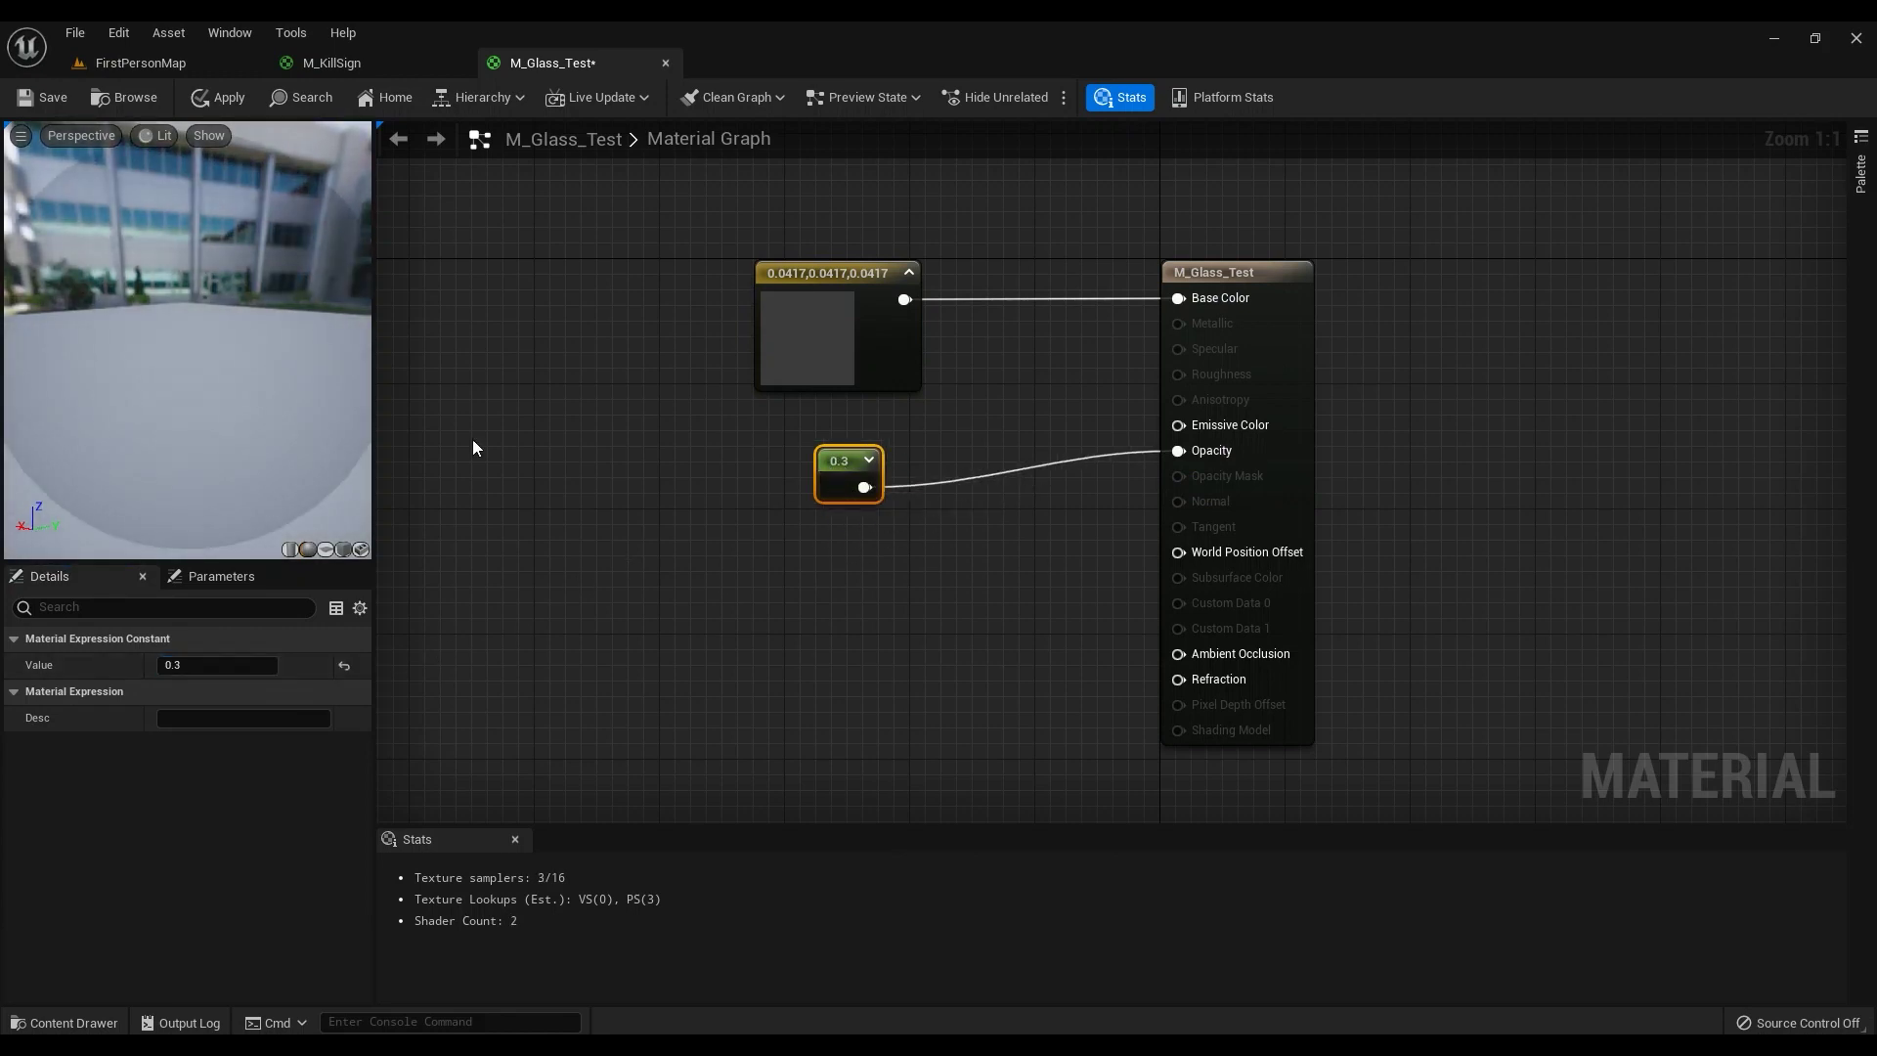
Step: Set the opacity constant's value to 0.5 and move the node level with the Opacity input
mouse_move(314, 535)
mouse_down()
mouse_move(254, 536)
mouse_move(314, 536)
mouse_up()
click(187, 662)
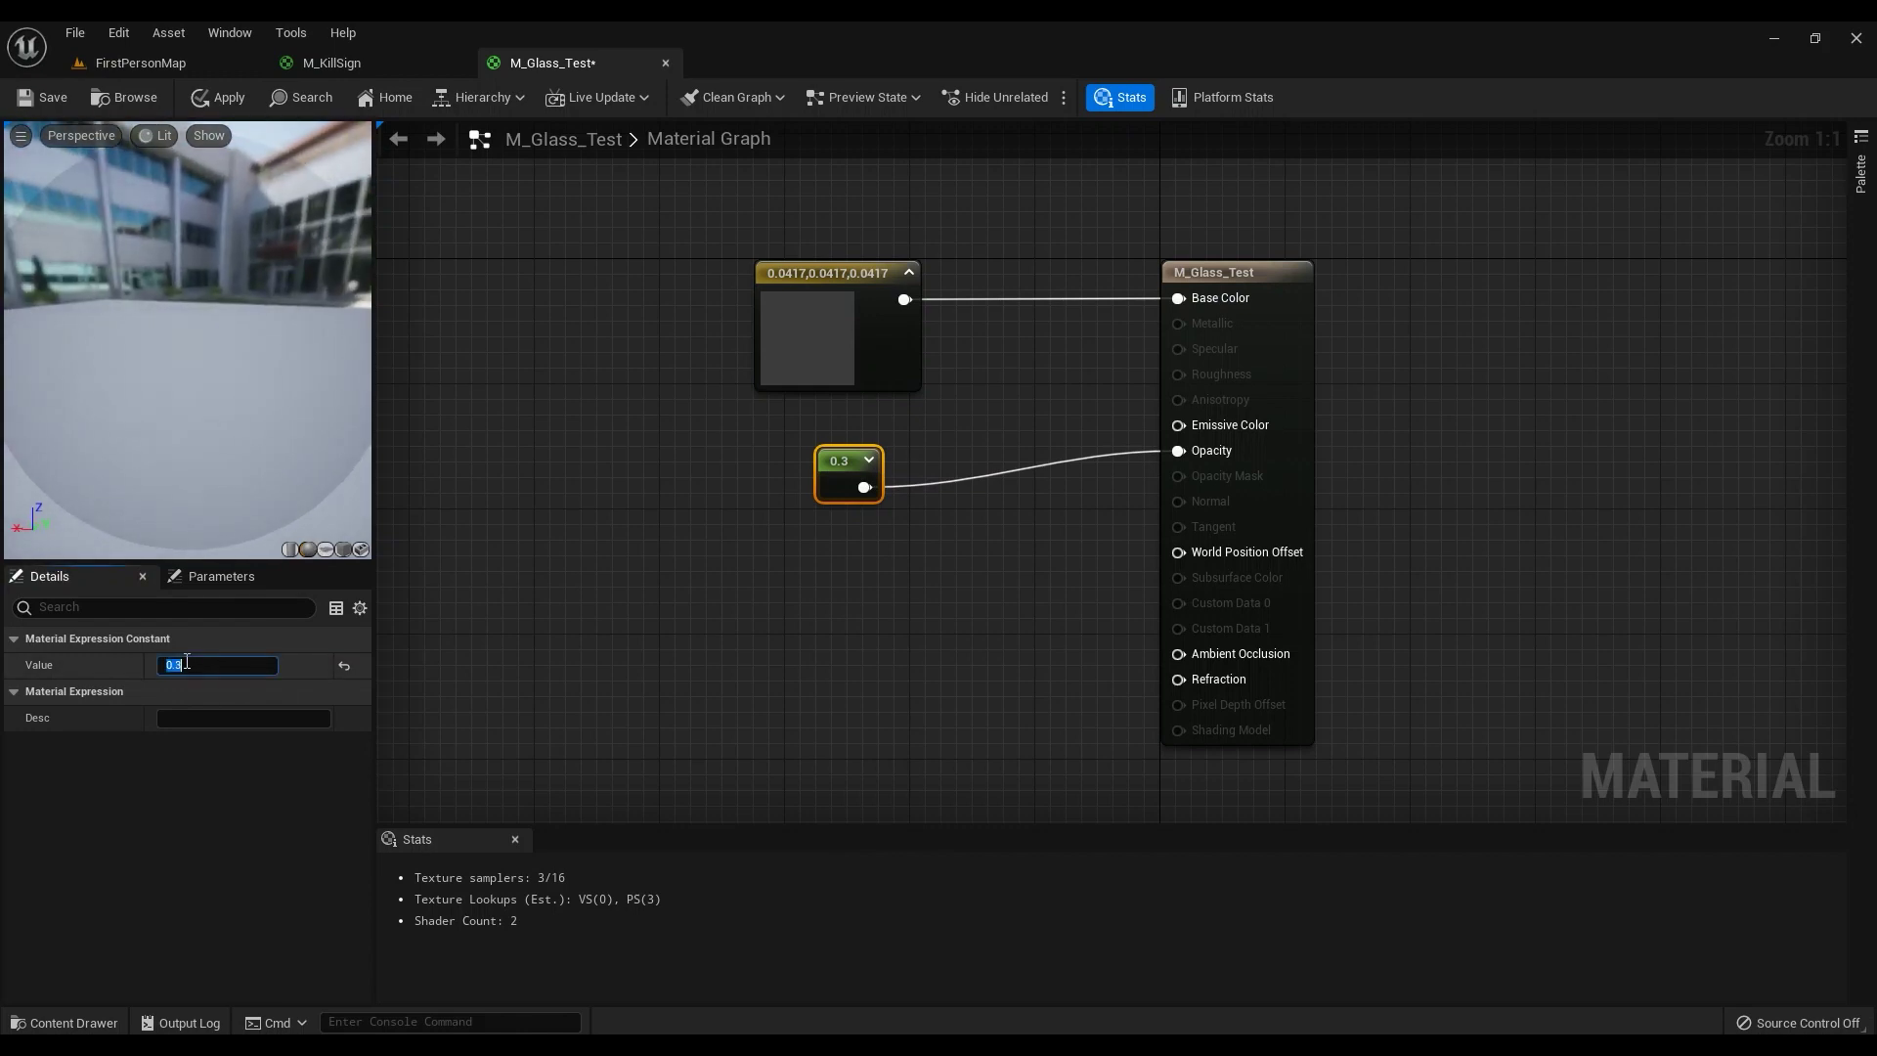
text(0.5)
key(Return)
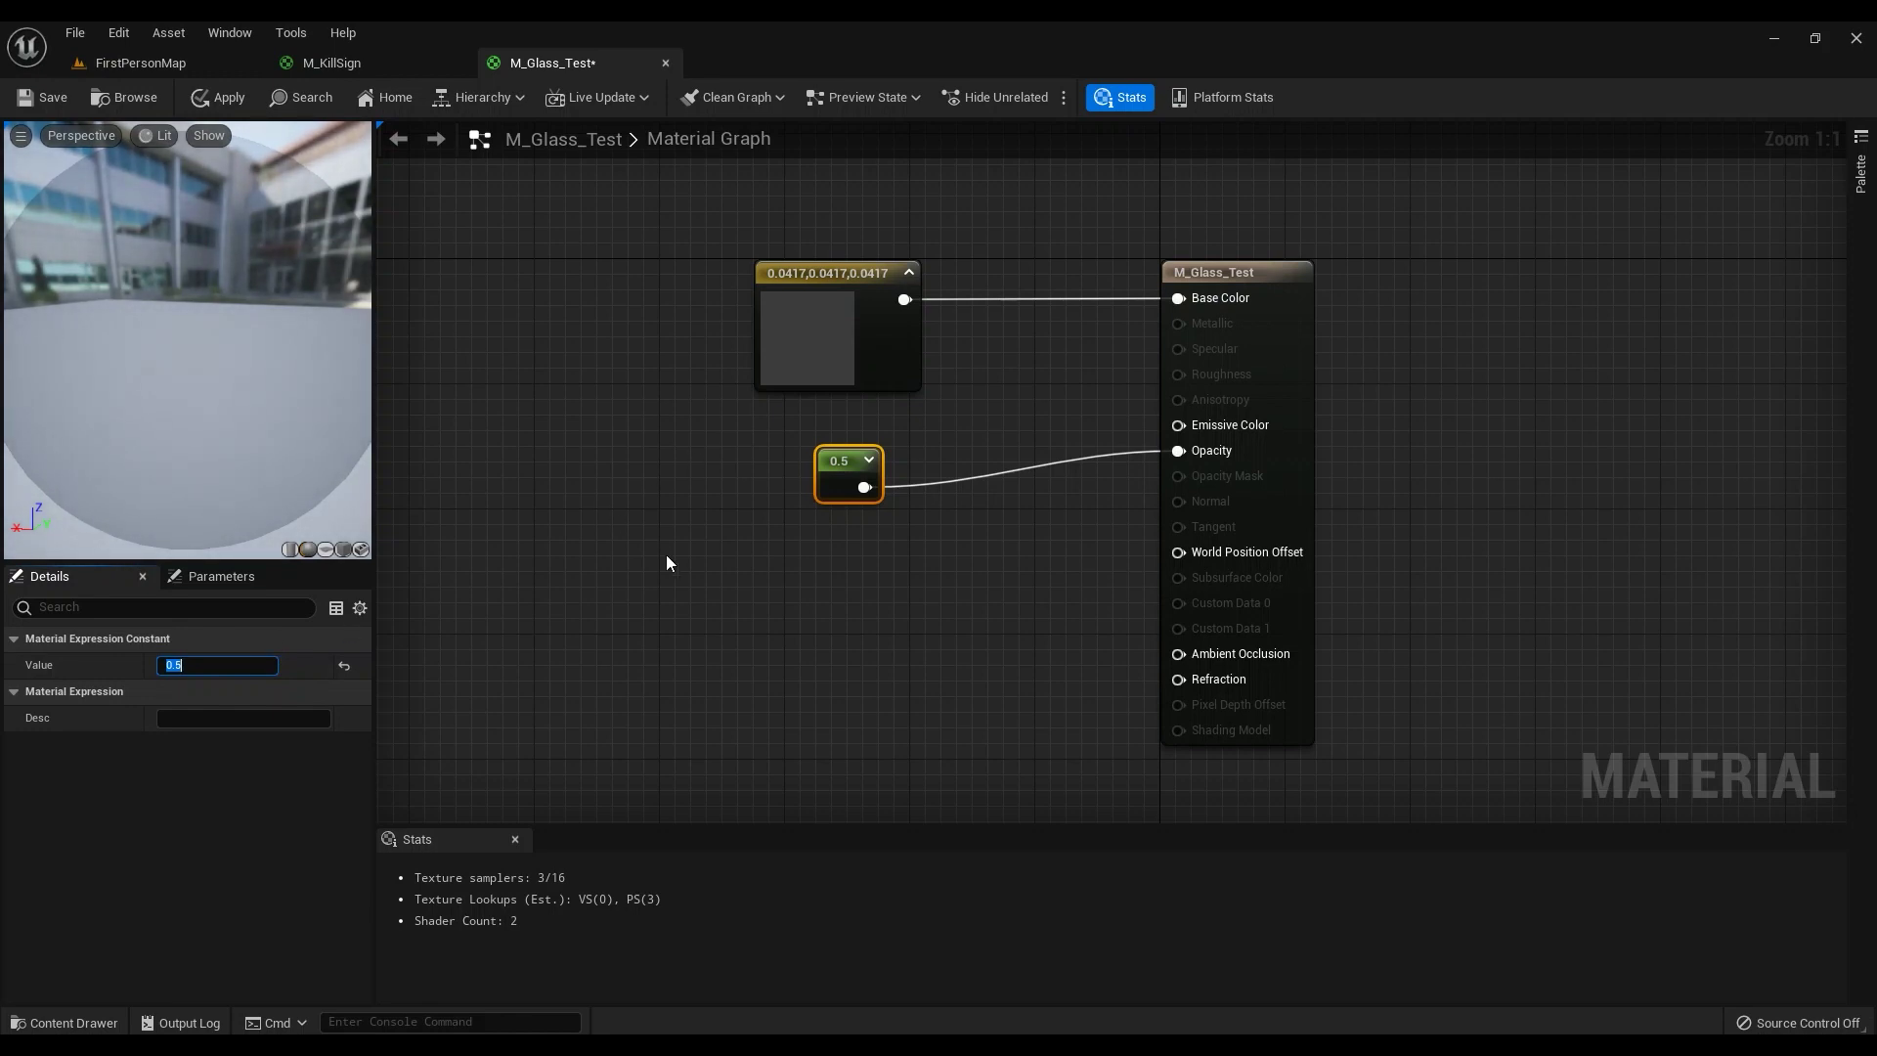
drag(836, 462, 881, 430)
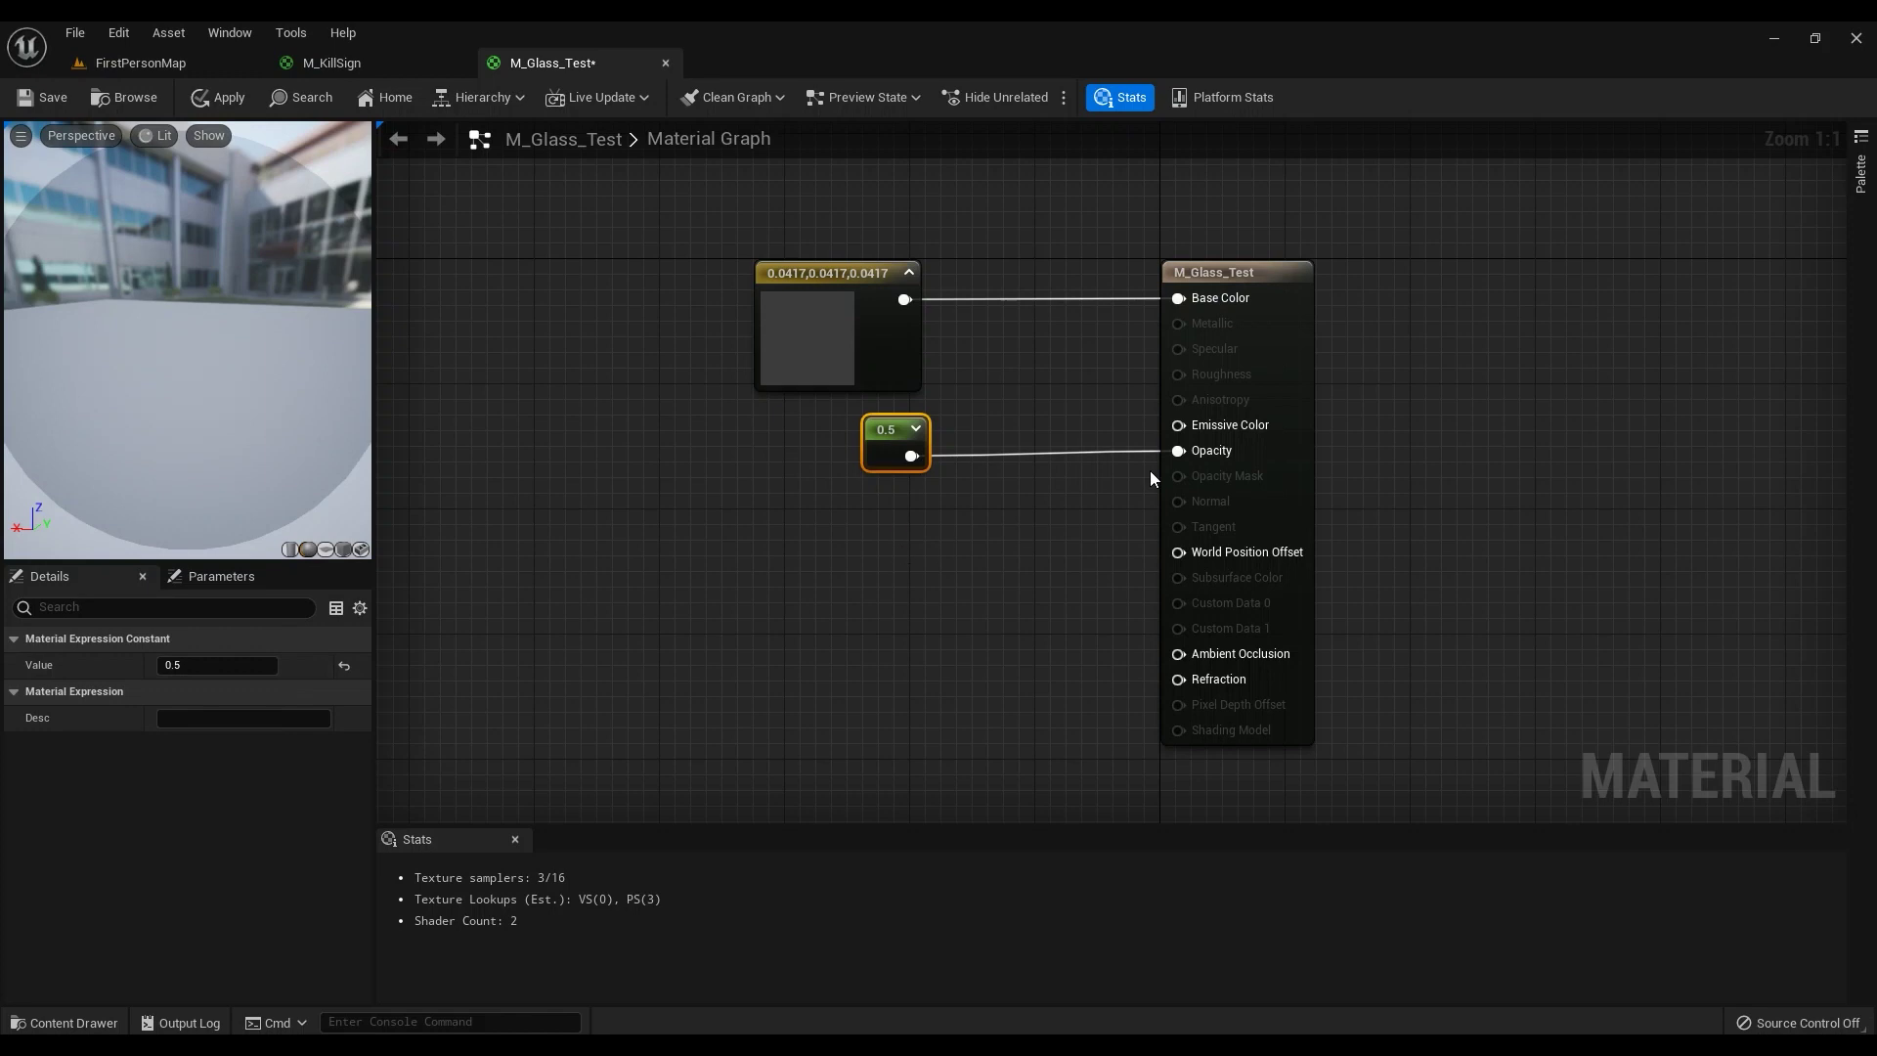
Step: Add a Linear Interpolate (Lerp) node below the opacity constant and connect its output to Refraction
right_drag(946, 611, 959, 485)
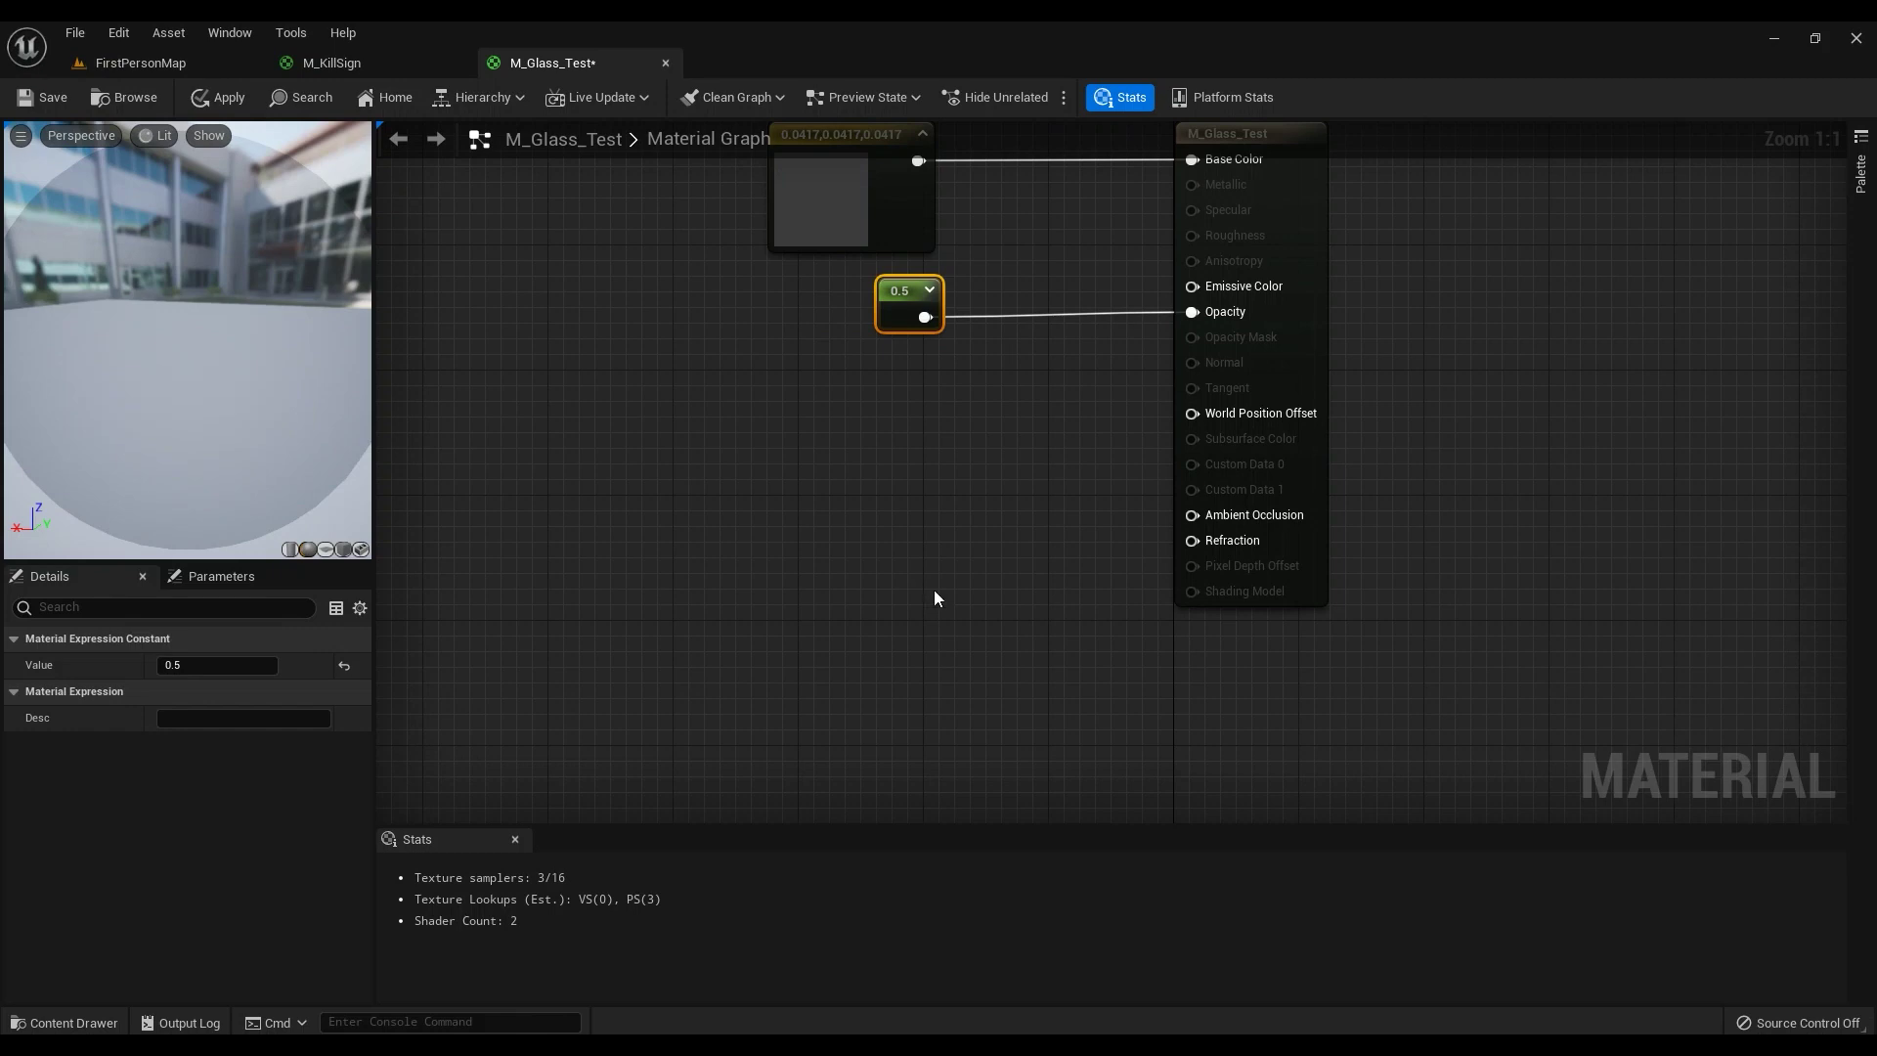
click(966, 514)
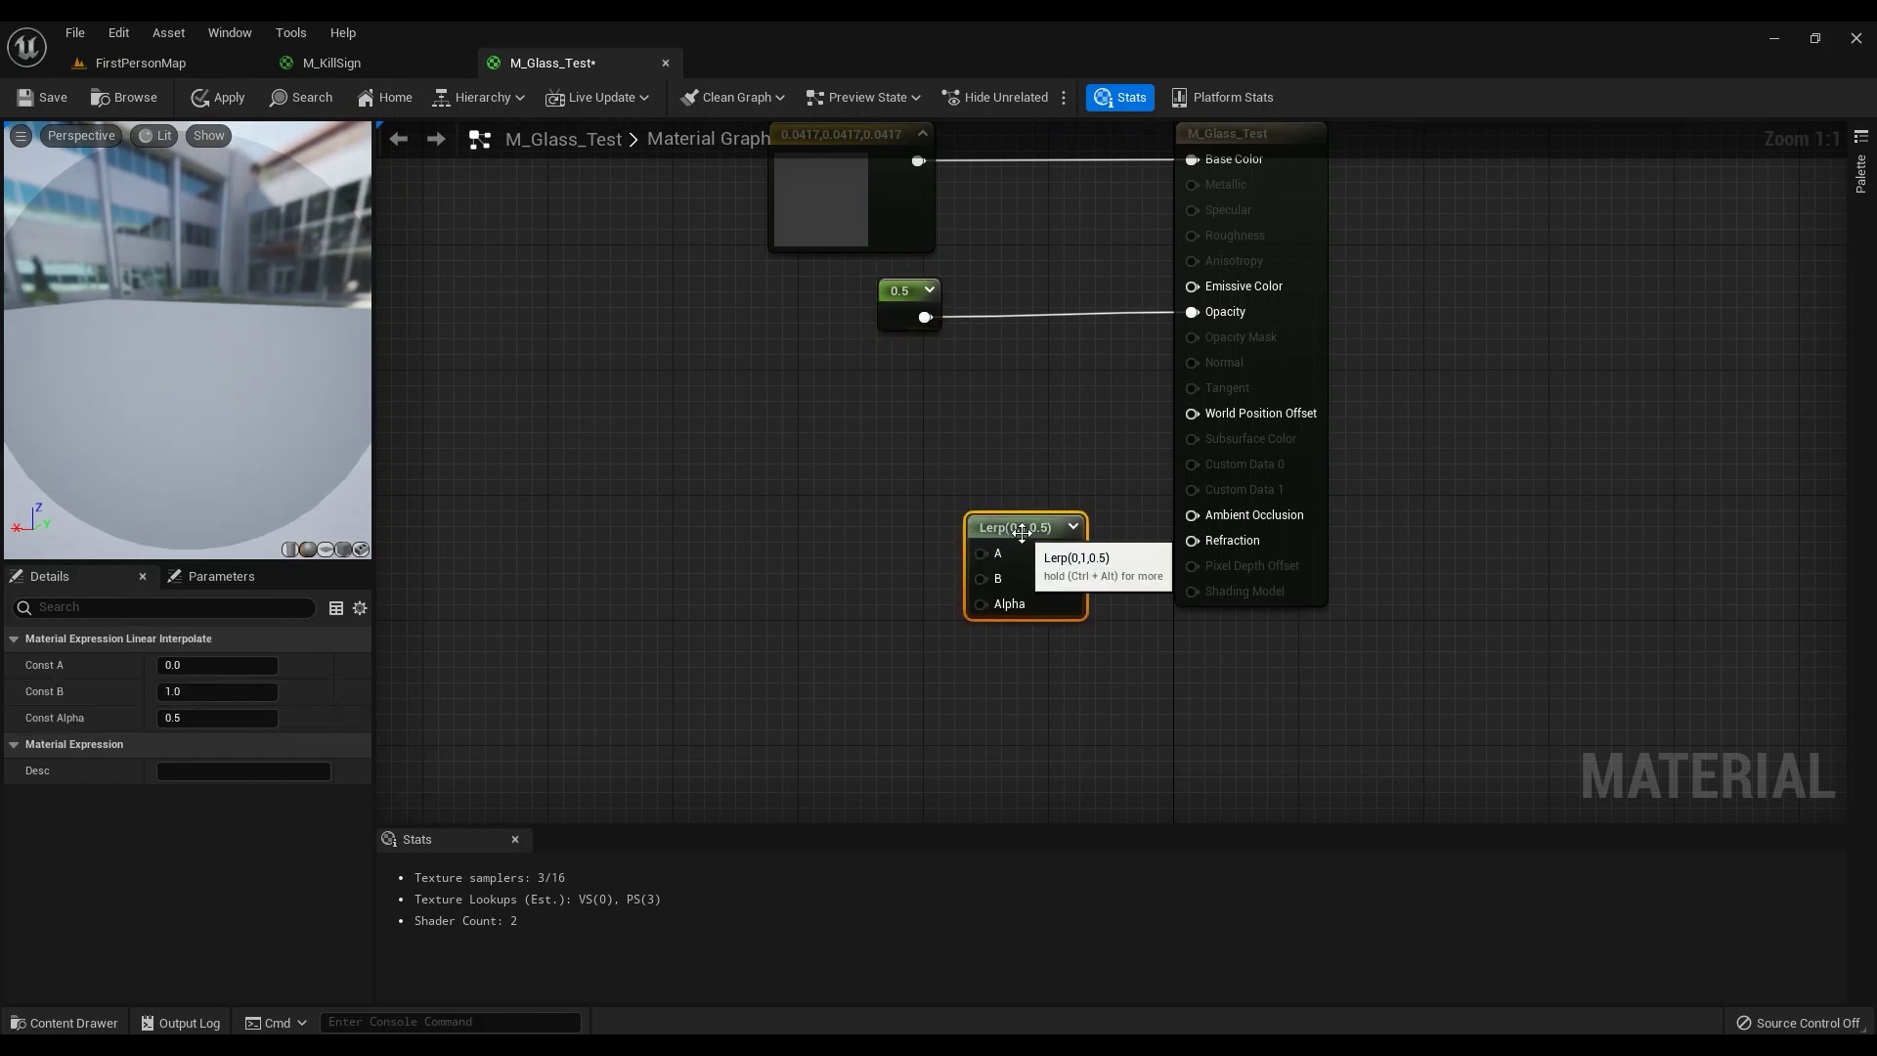
drag(1042, 551, 1194, 542)
Step: Add a Constant node with value 1, connect it to the Lerp's A input and place it beside that input
right_drag(835, 587, 1022, 588)
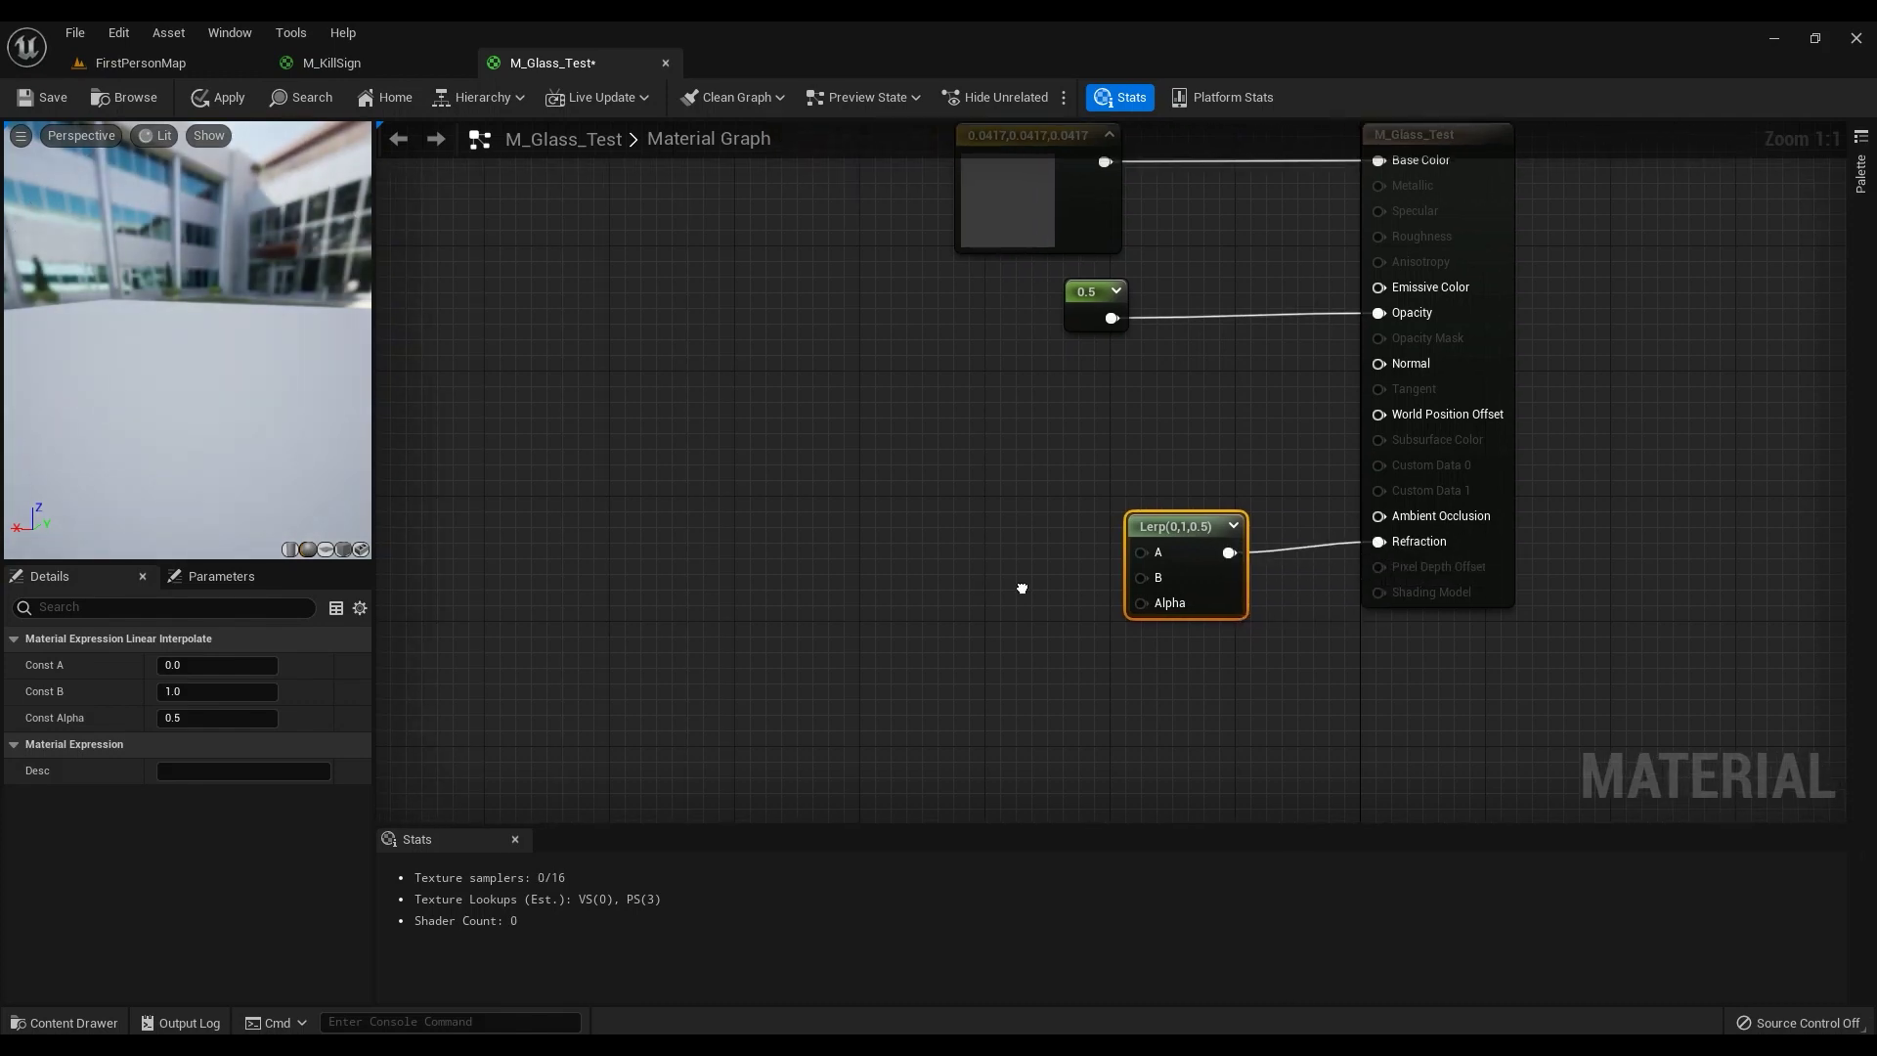
click(967, 493)
text(1)
key(Return)
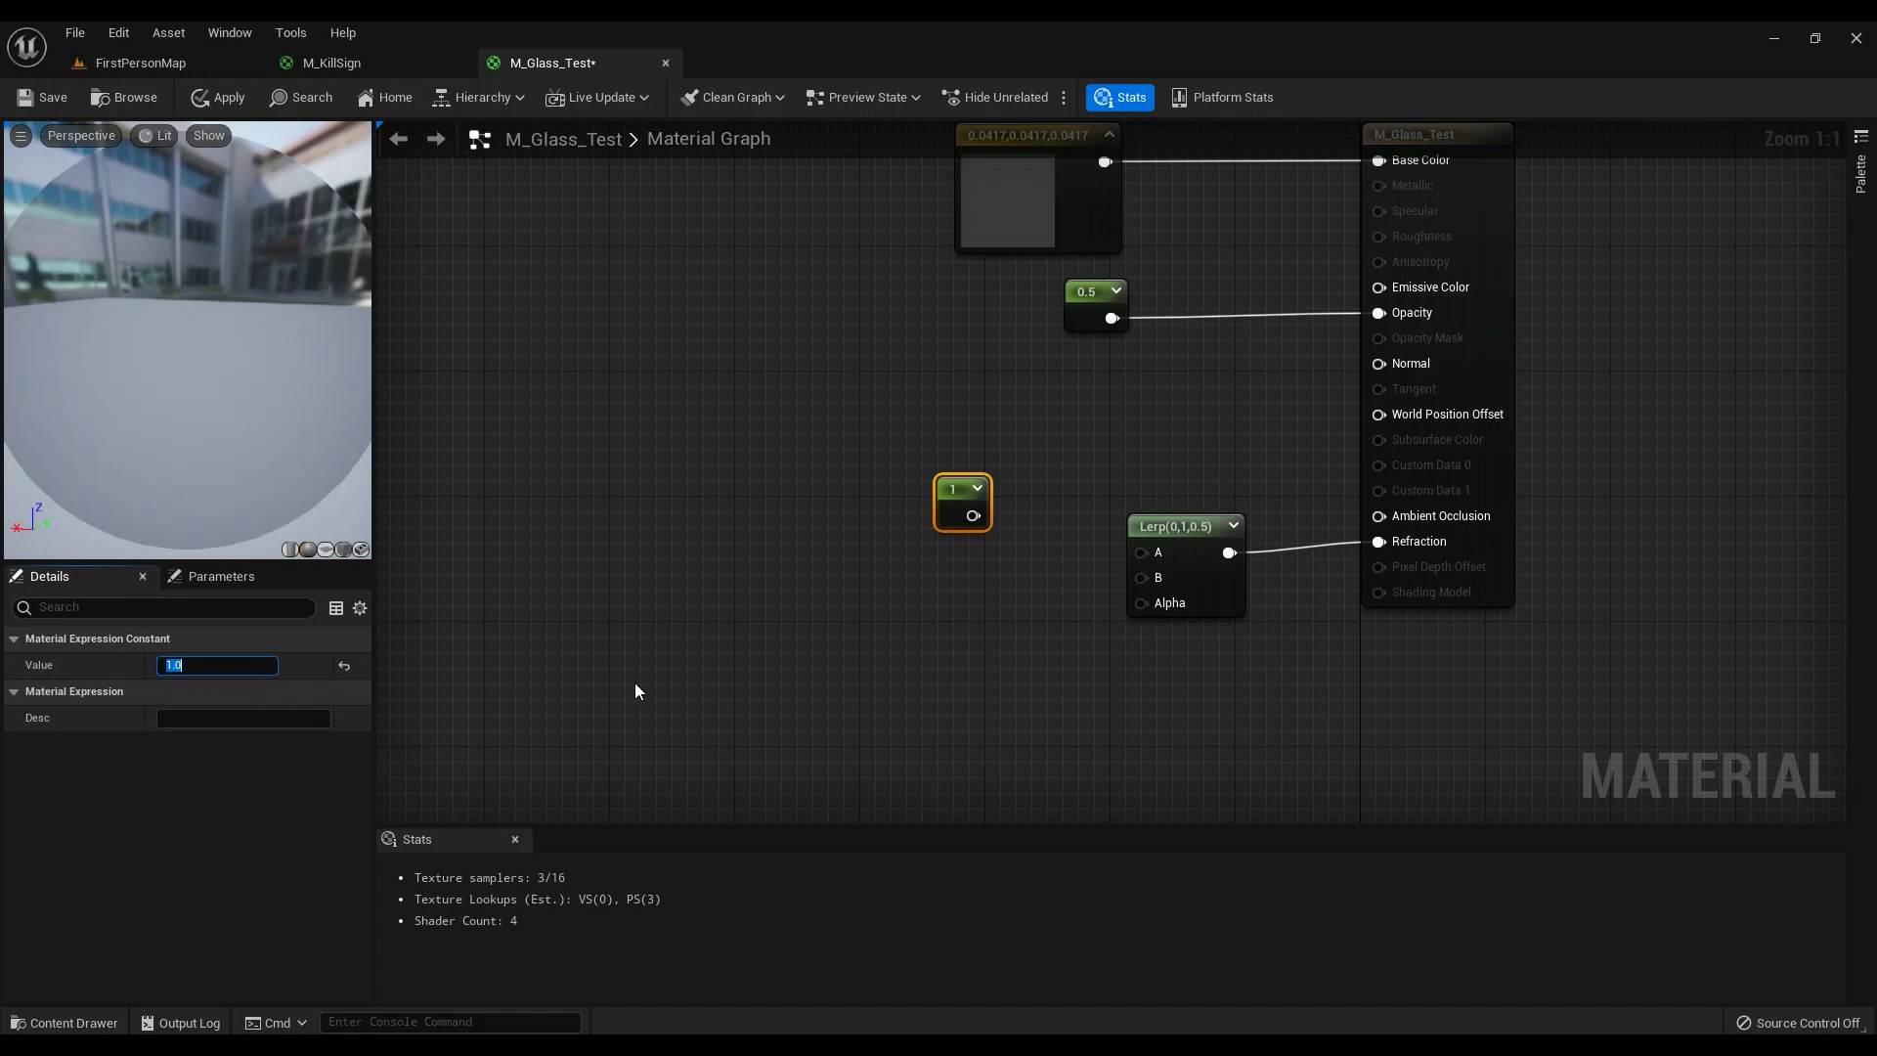
drag(973, 515, 1141, 552)
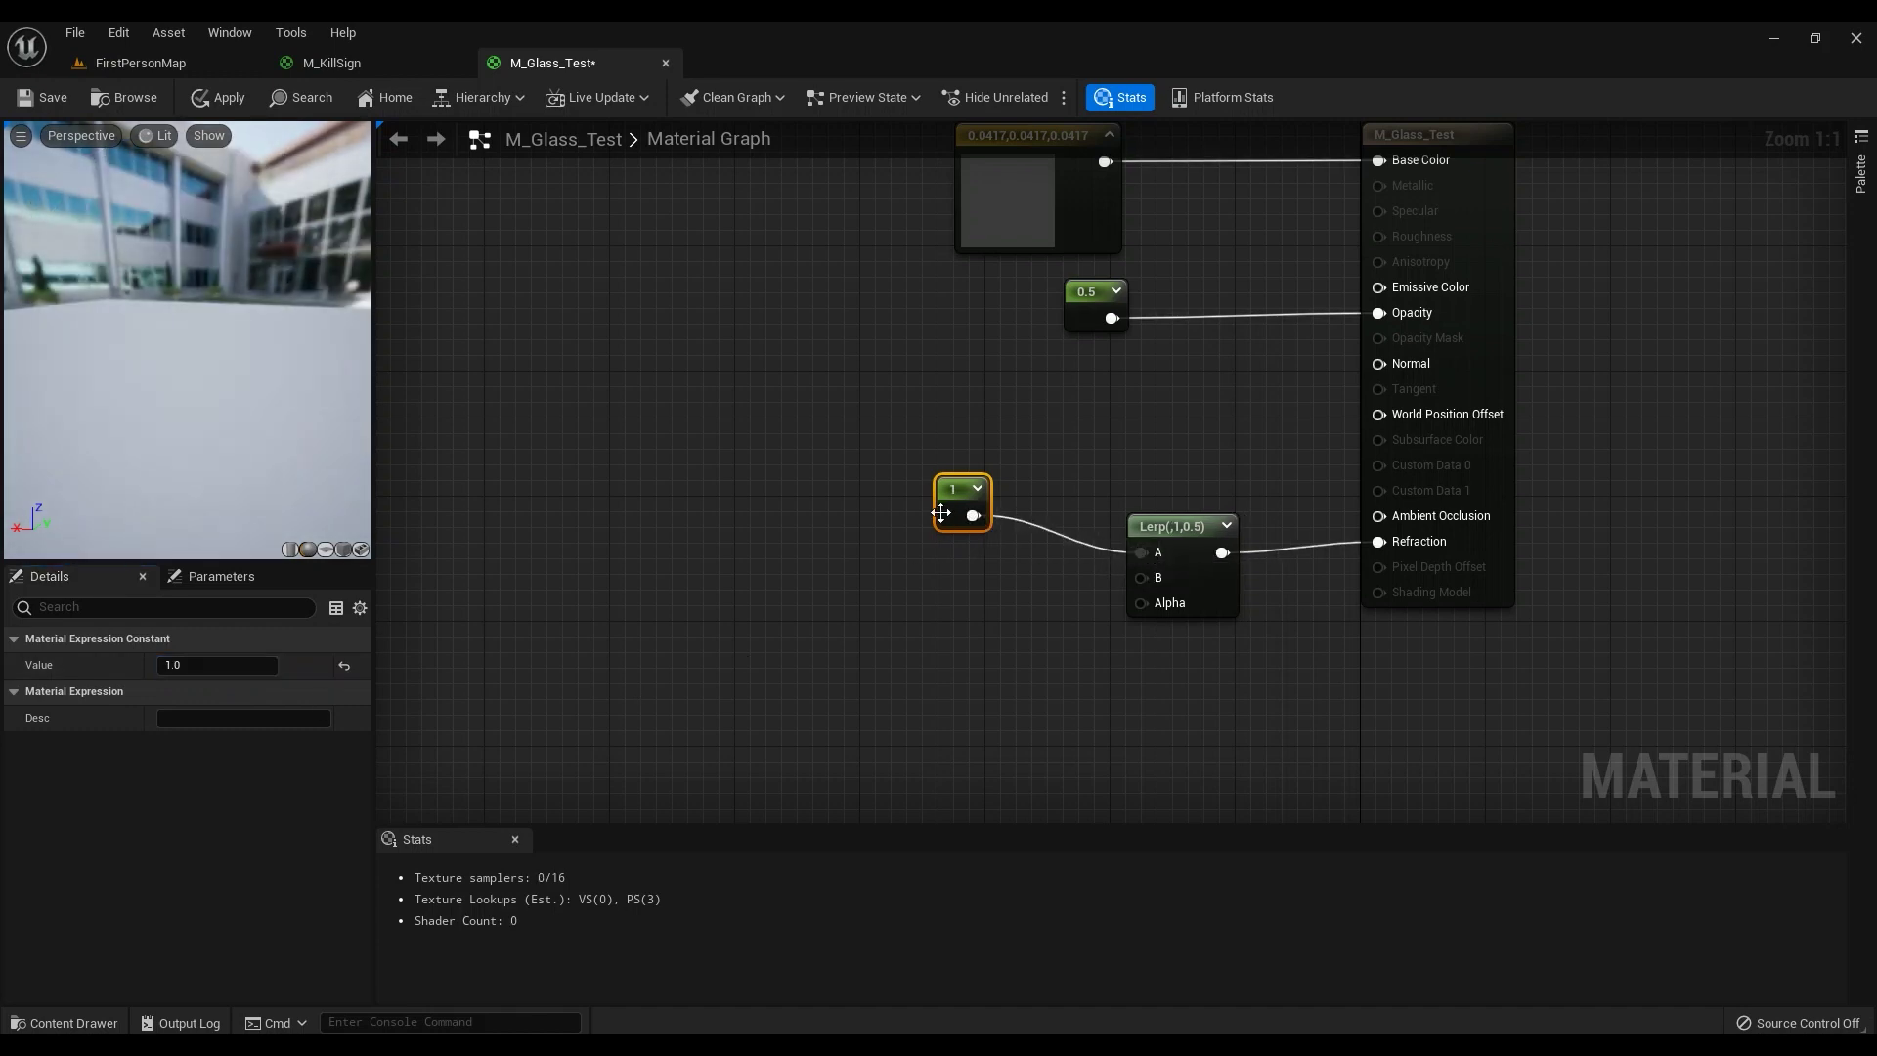
drag(957, 490, 1018, 526)
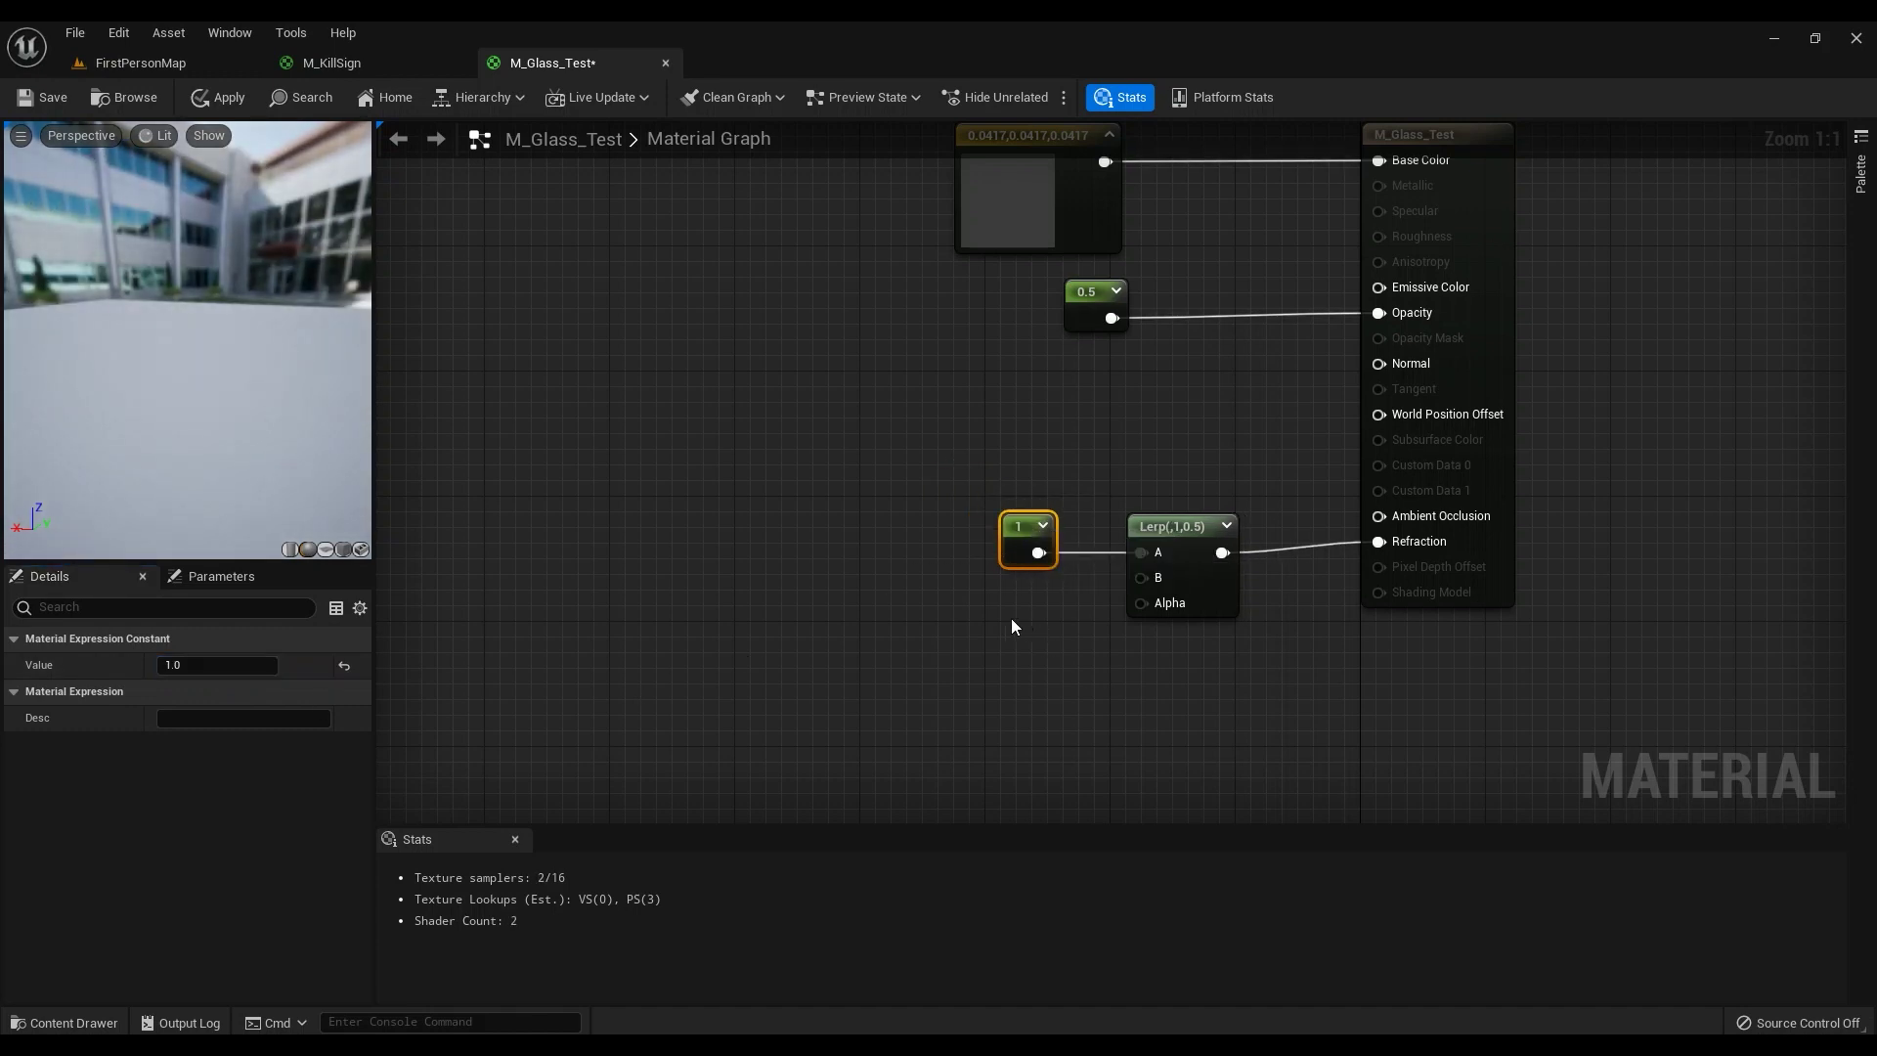
Step: Add a Constant node with value 1.52, connect it to the Lerp's B input and arrange both constants beside the Lerp
click(1024, 634)
drag(1025, 642, 1141, 577)
drag(989, 627, 907, 577)
click(184, 665)
text(1.52)
key(Return)
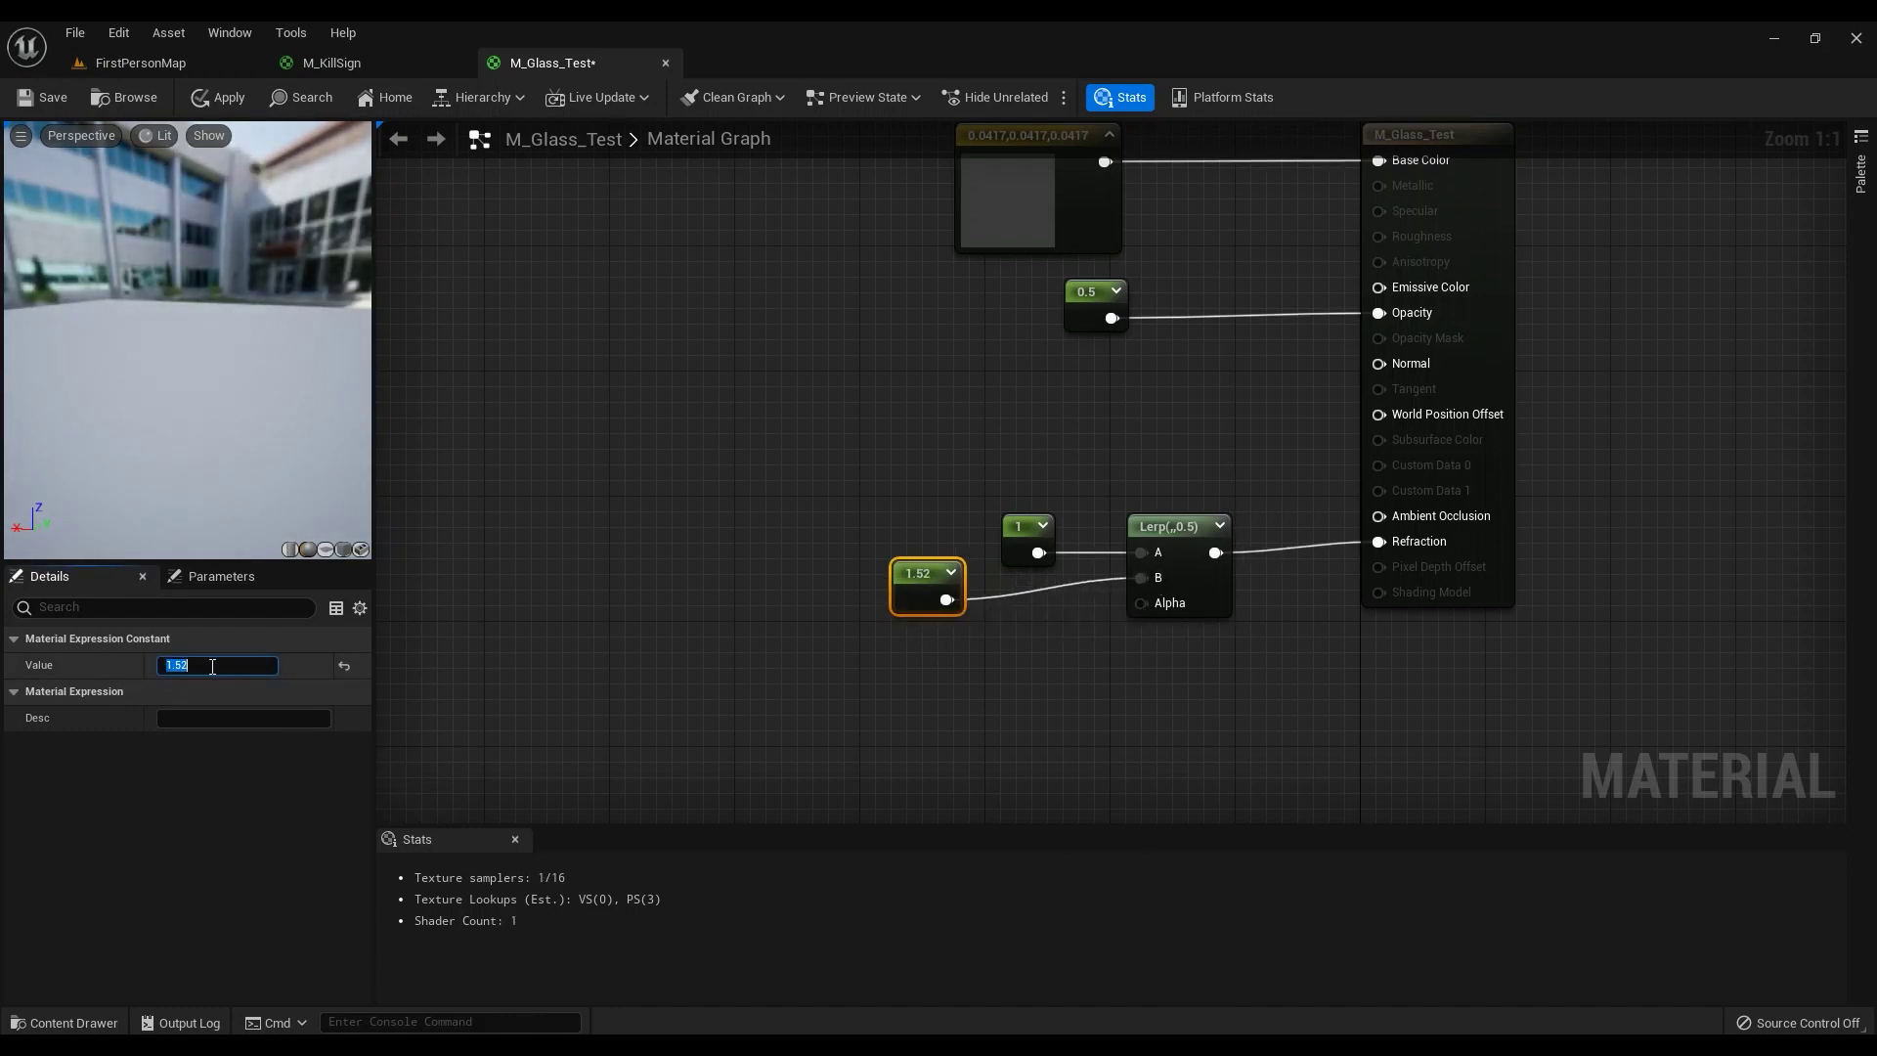
drag(1022, 548, 1021, 504)
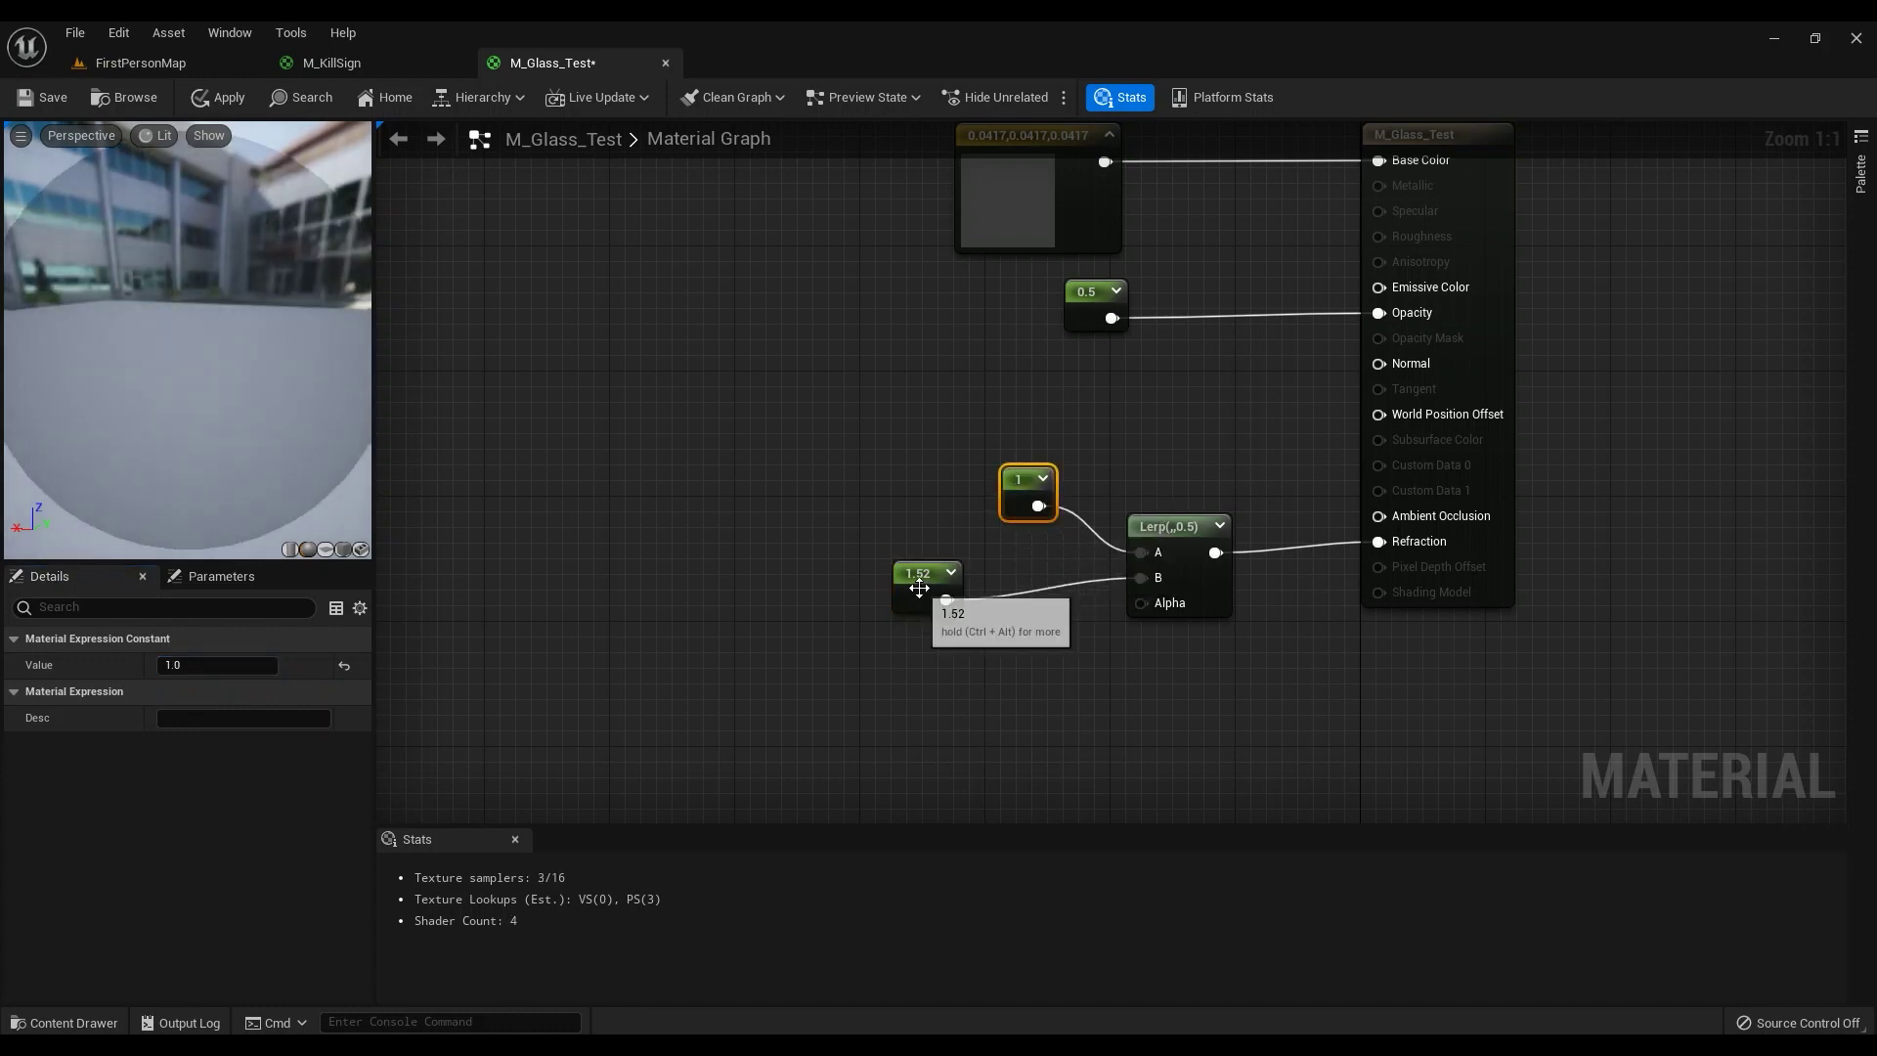
drag(919, 587, 919, 541)
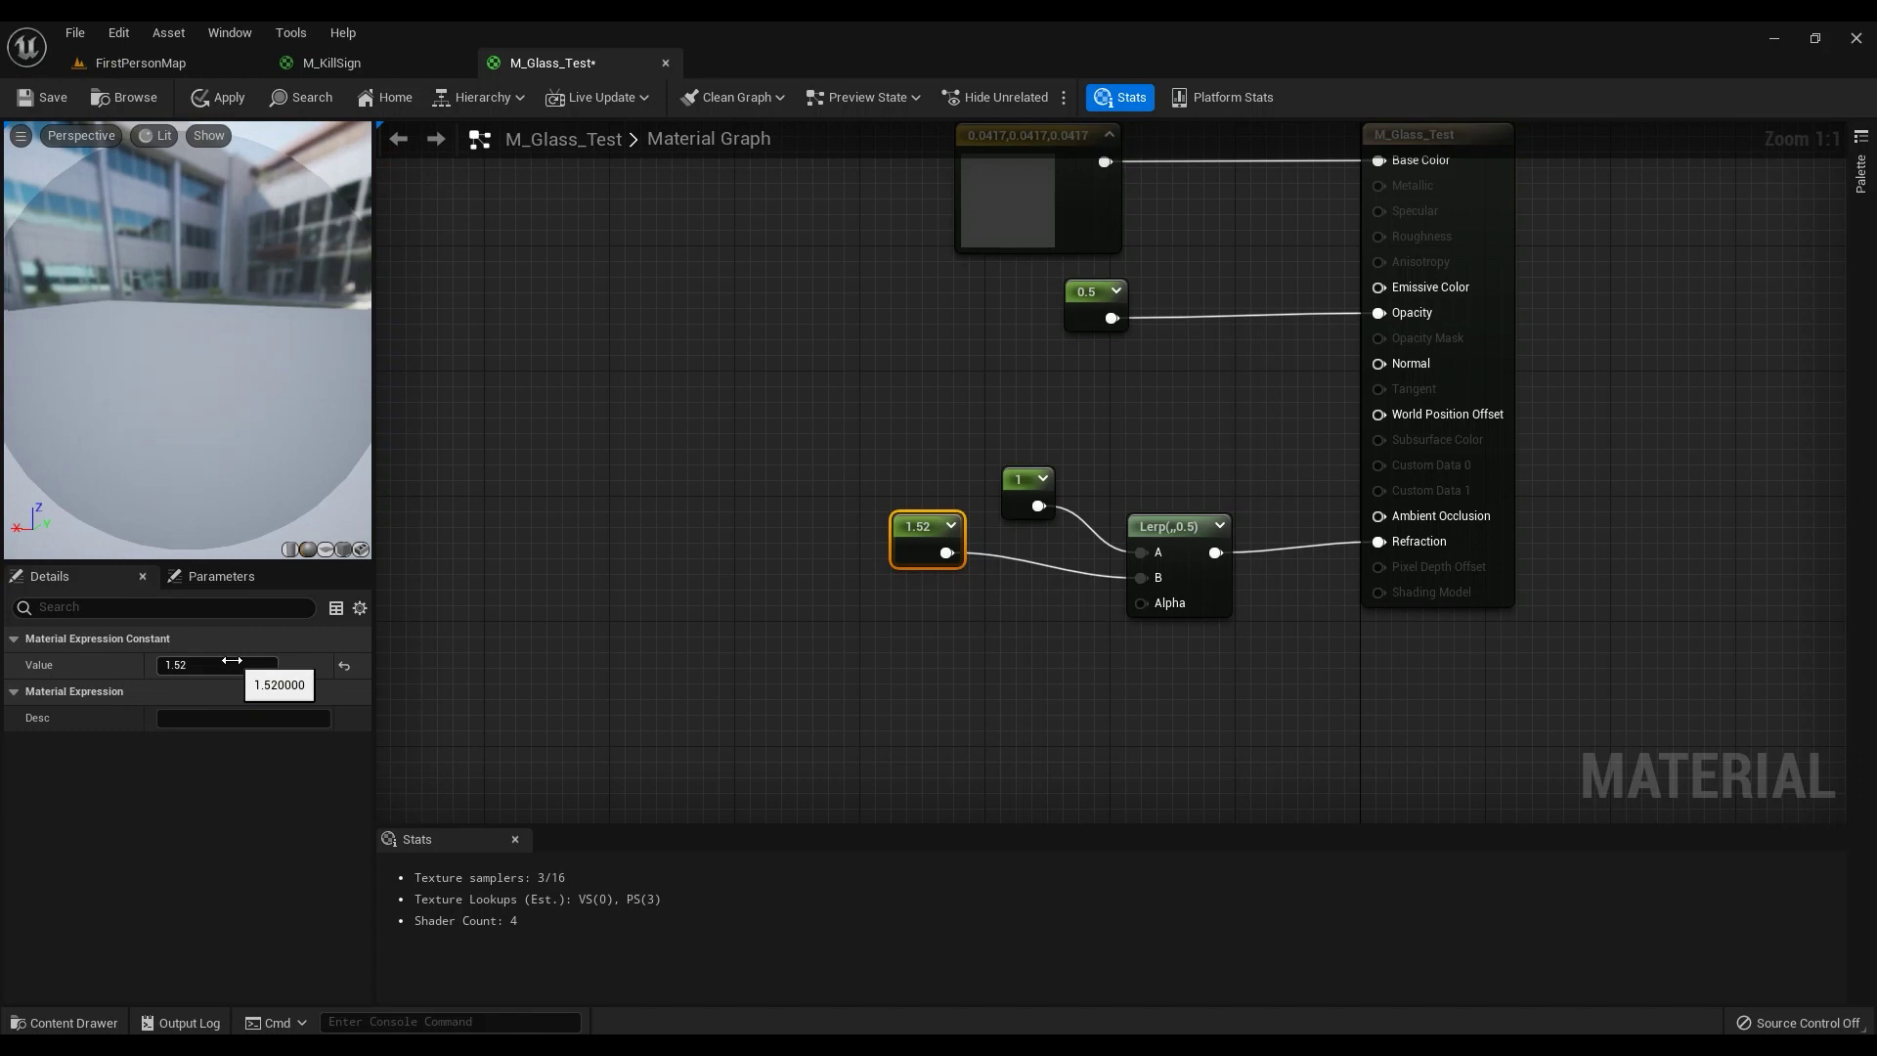
Step: Add a Fresnel node below the 1.52 constant and connect it to the Lerp's Alpha input
right_click(812, 639)
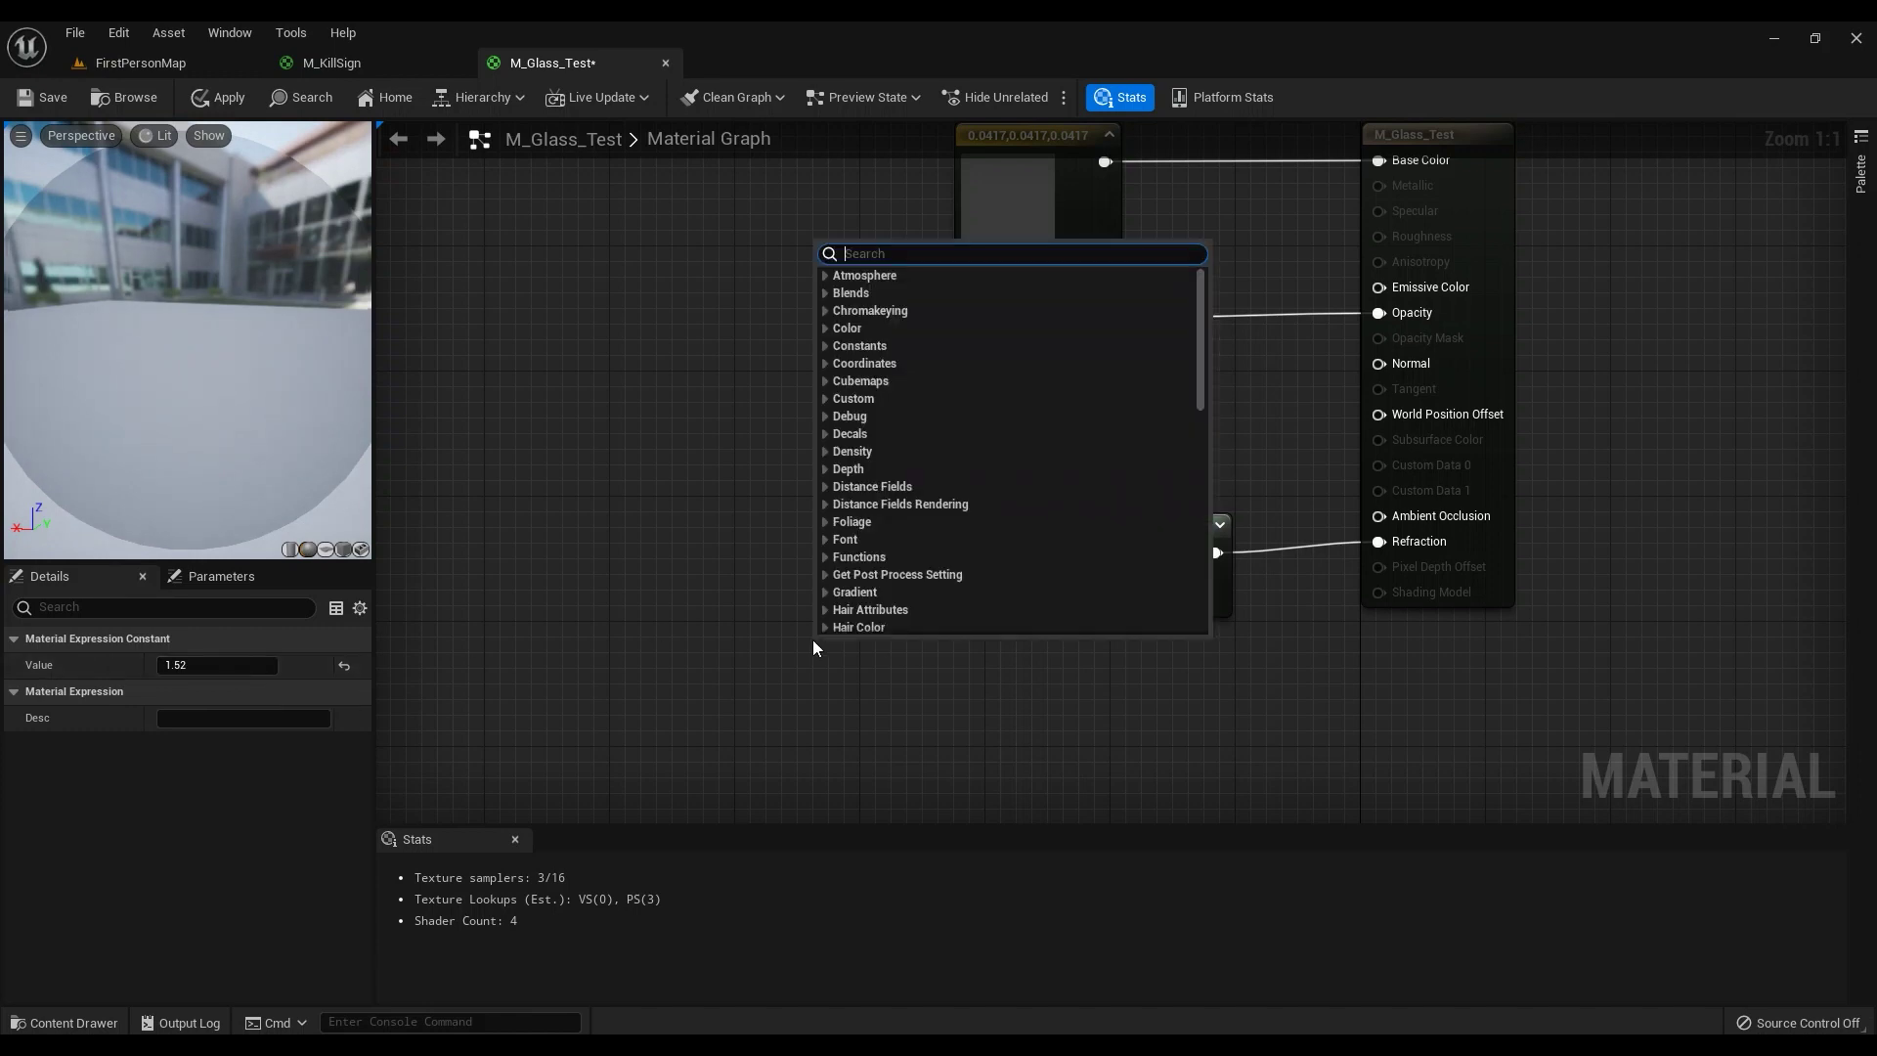
text(fren)
key(BackSpace)
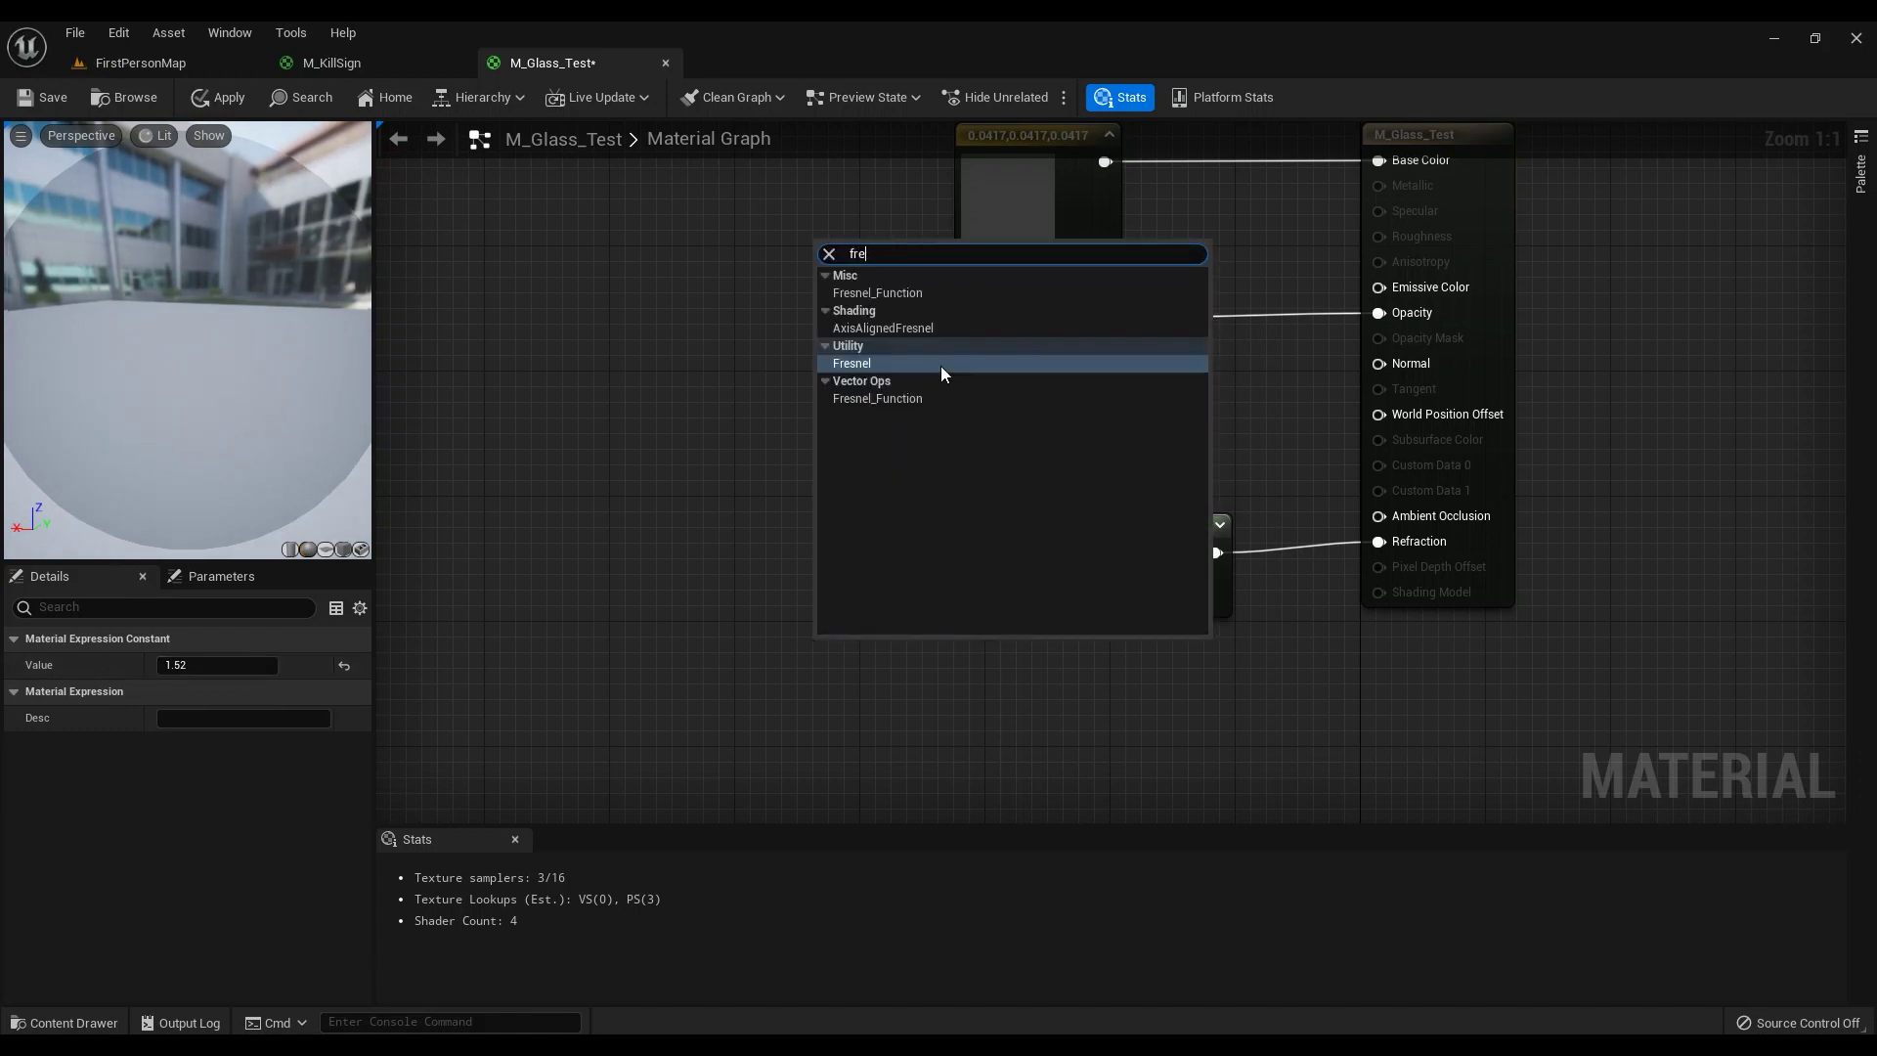
click(935, 367)
drag(974, 679, 1141, 603)
drag(912, 652, 913, 619)
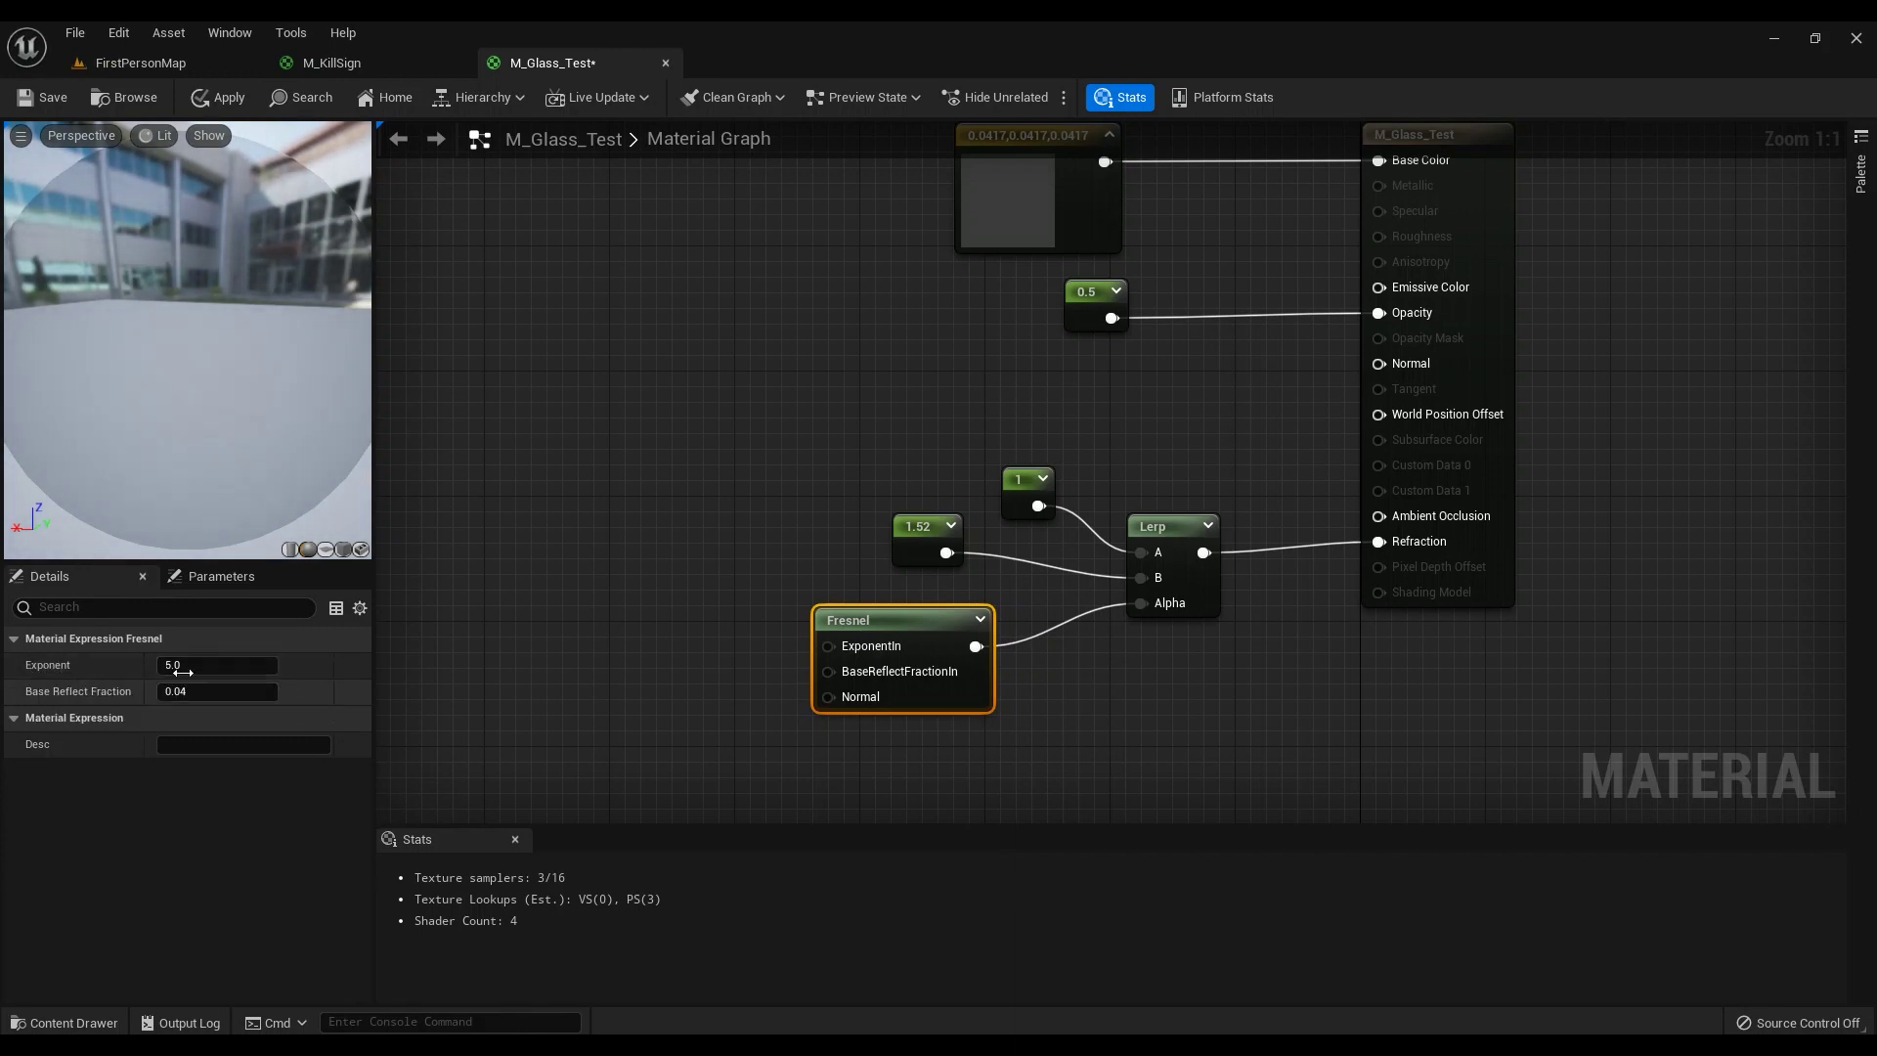
click(933, 541)
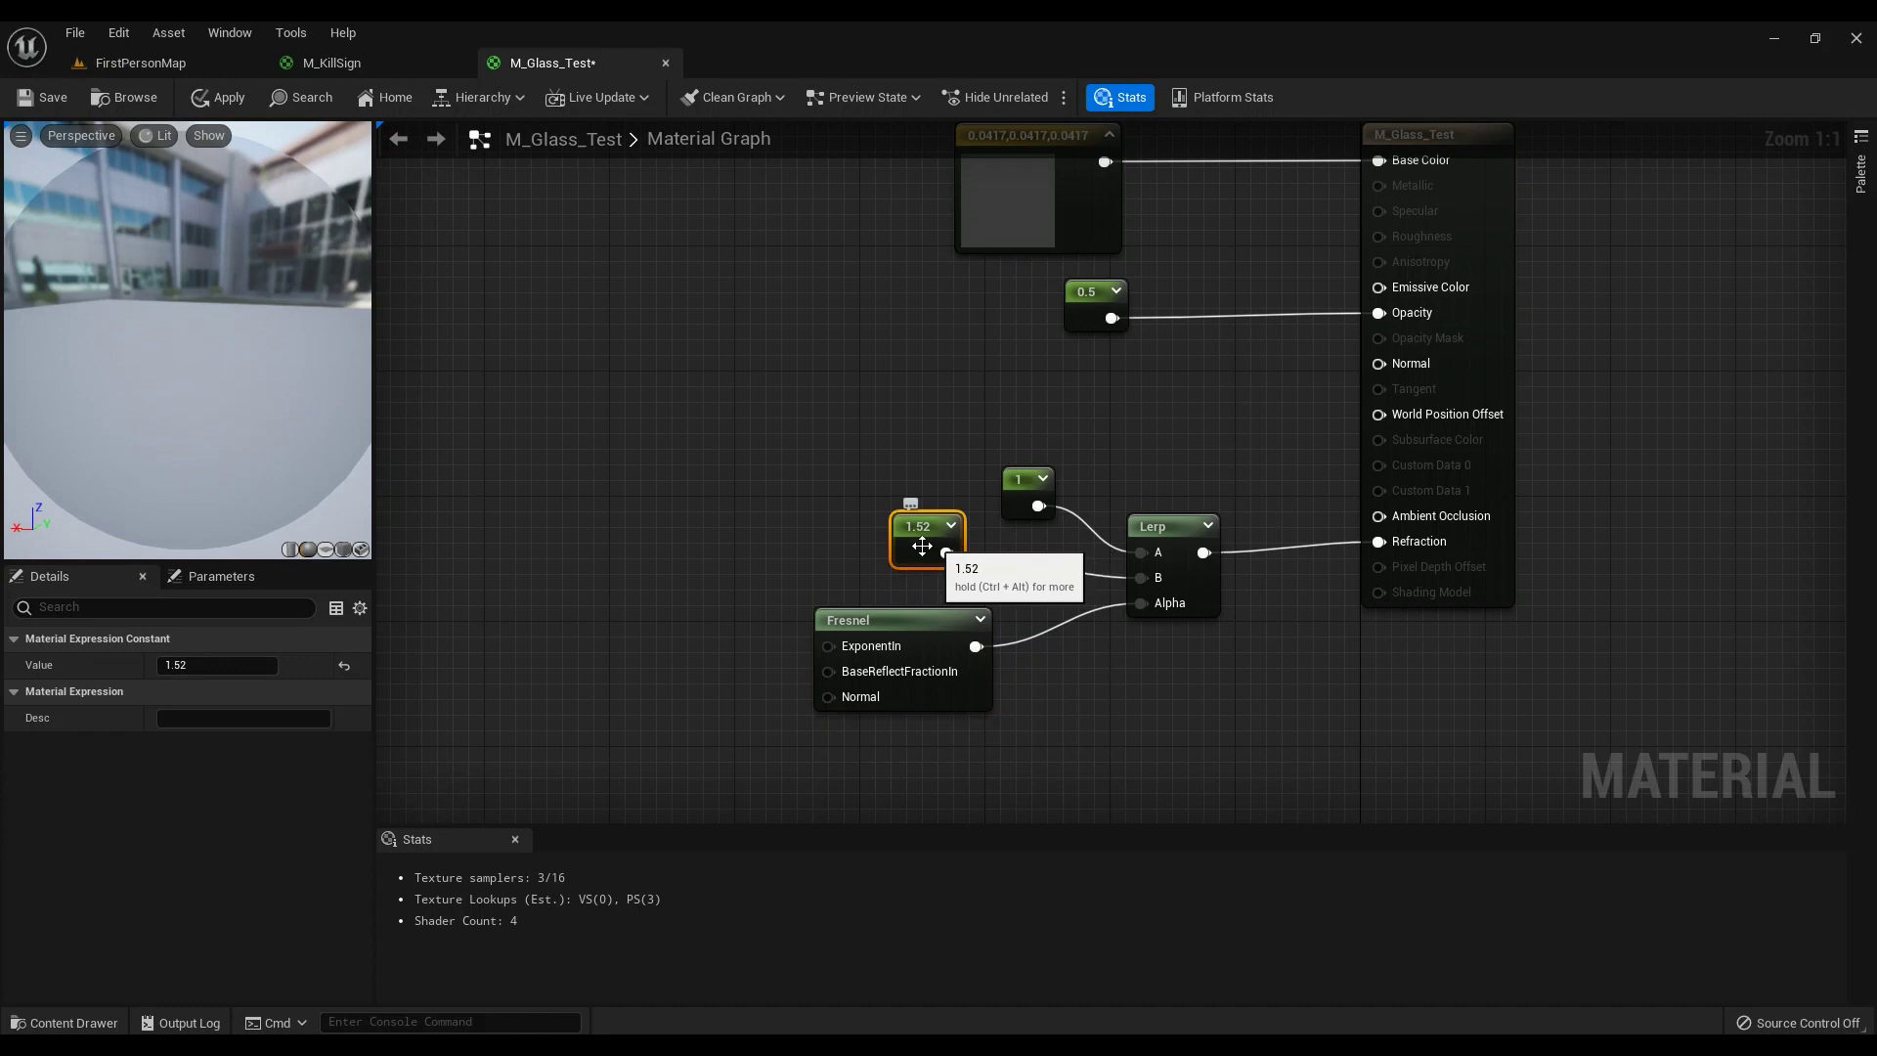
click(878, 620)
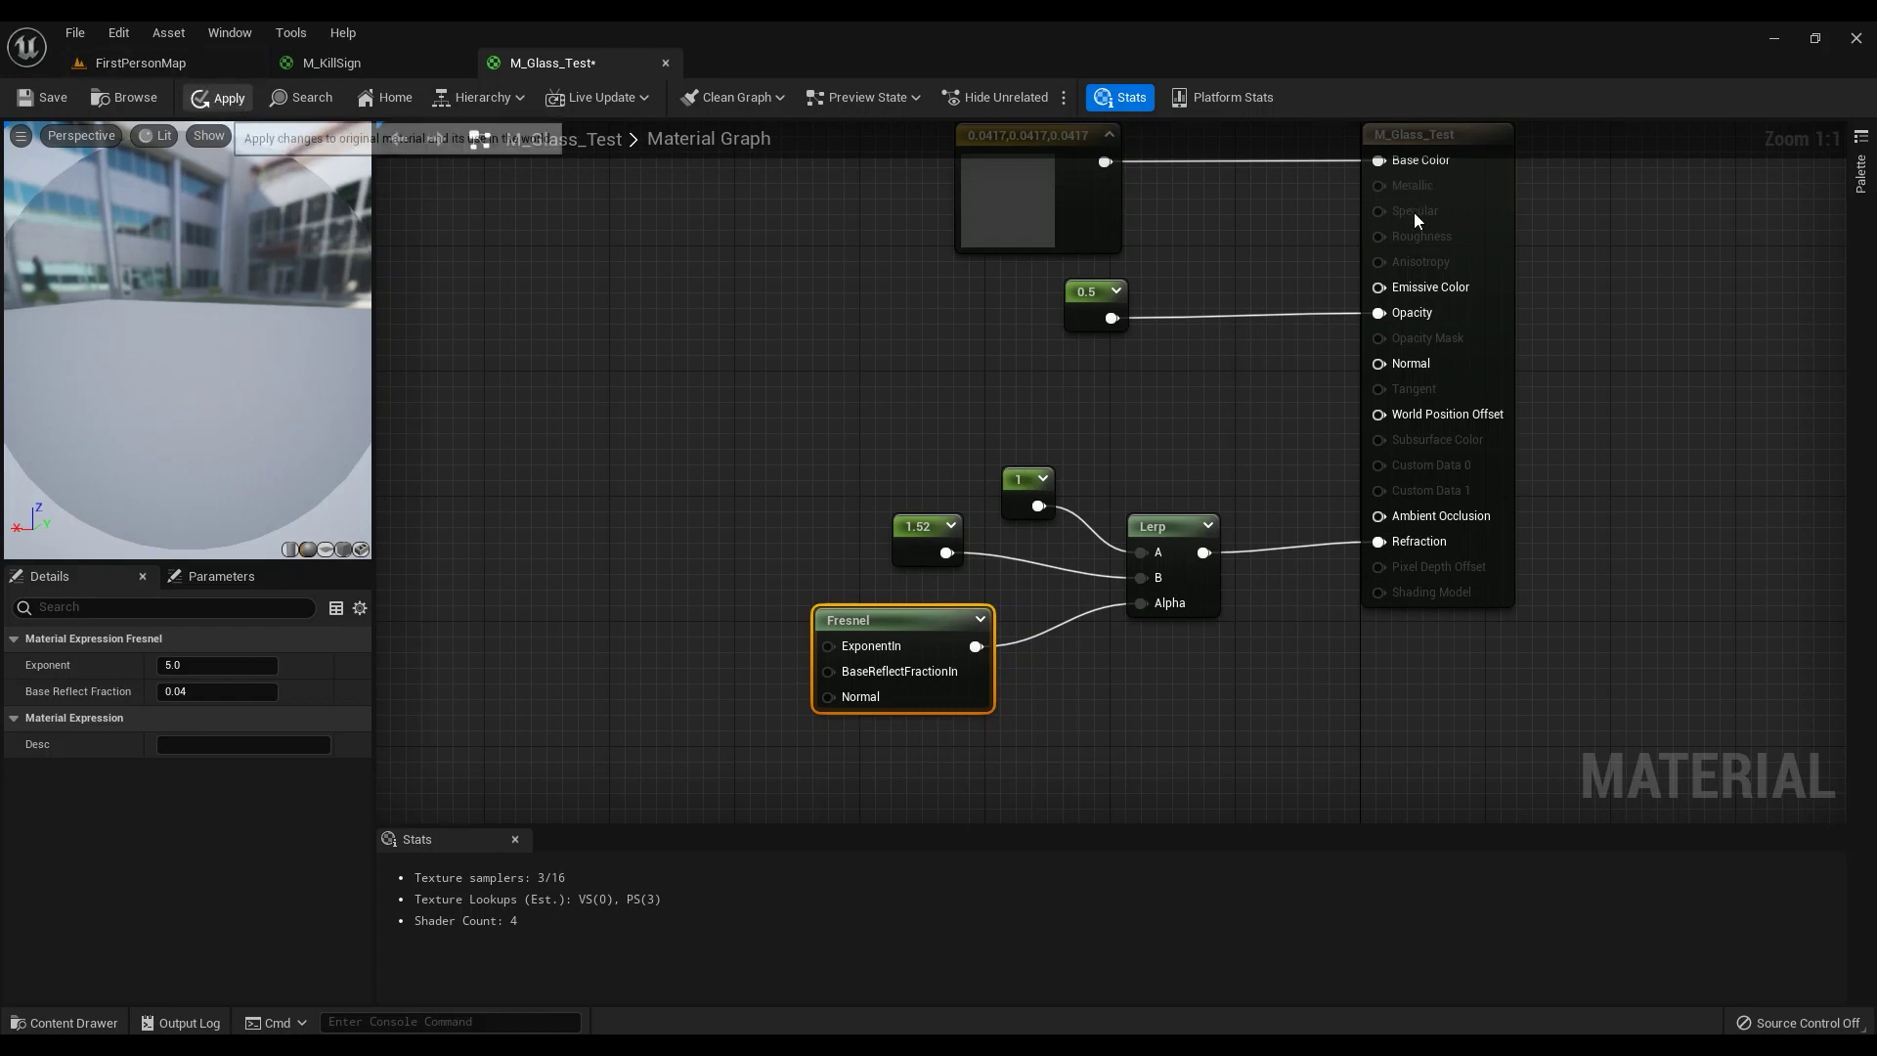
Step: Apply the material changes and assign M_Glass_Test to the upper stacked blue cube near the skull sign in the level
click(219, 98)
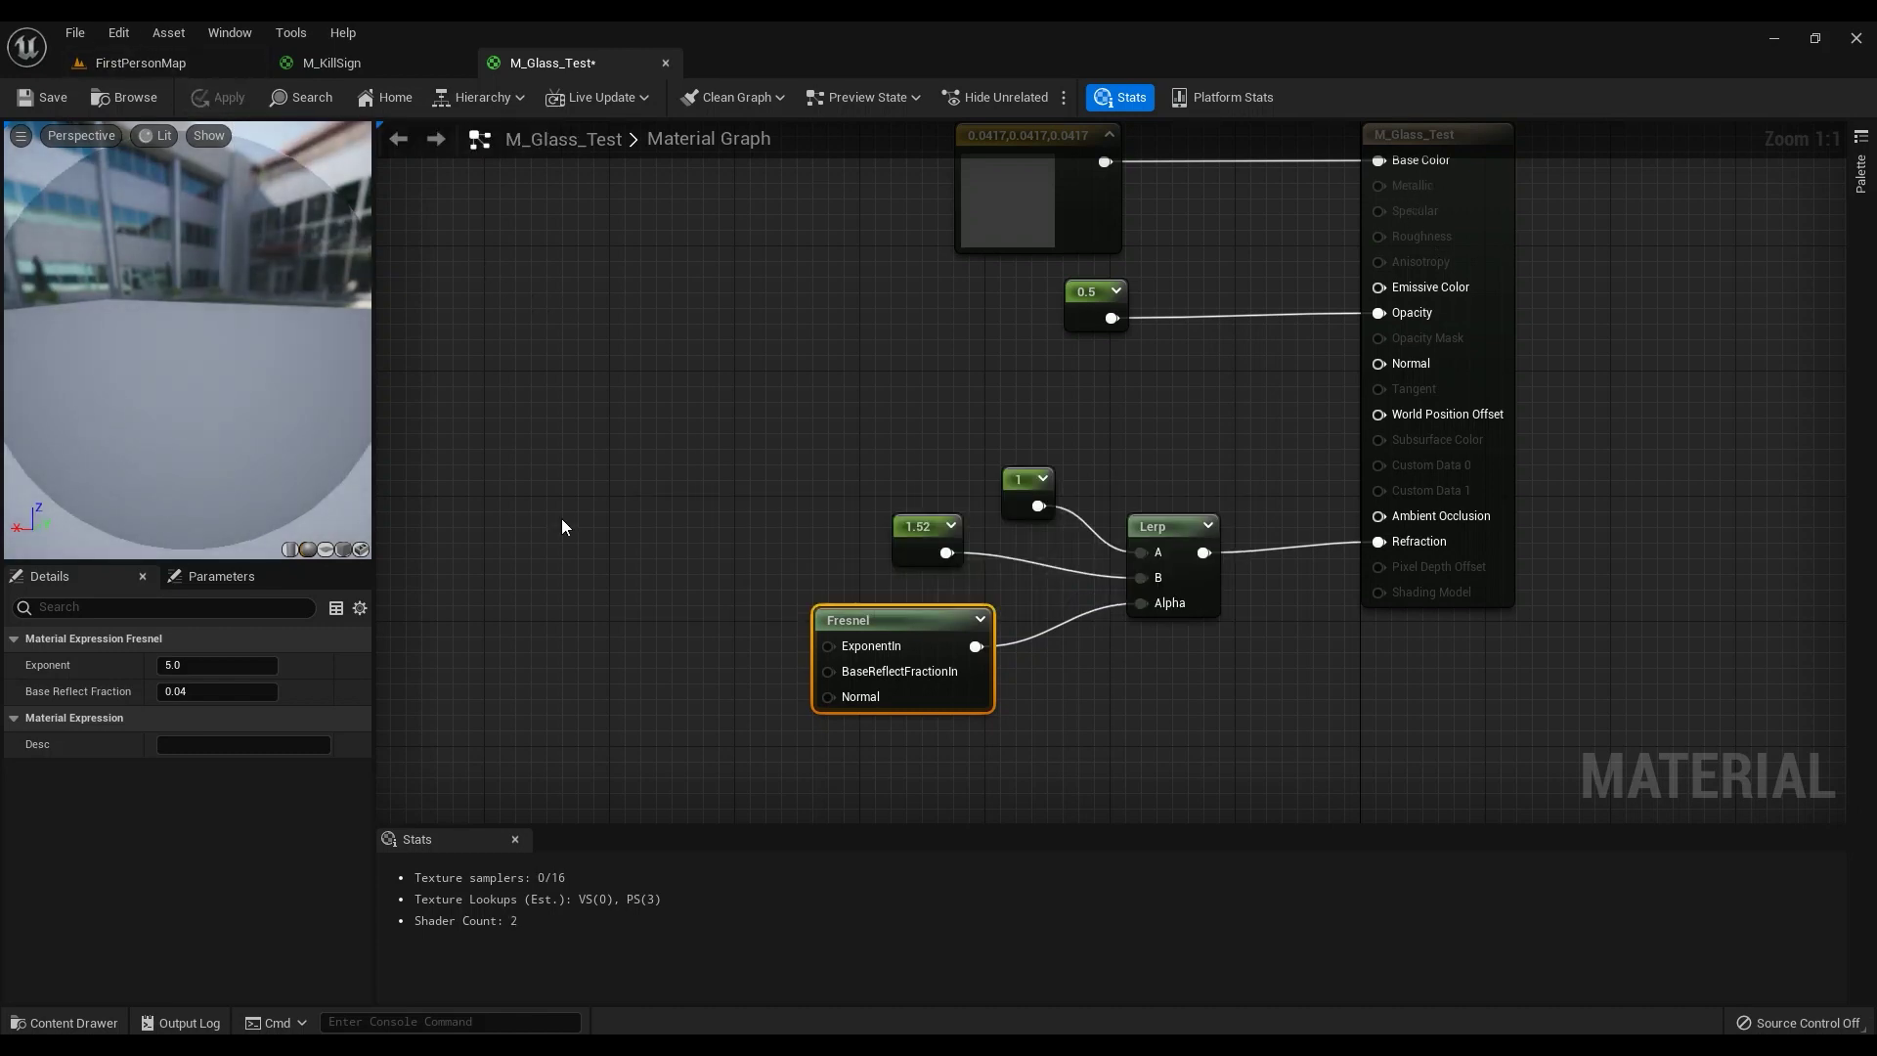
click(162, 73)
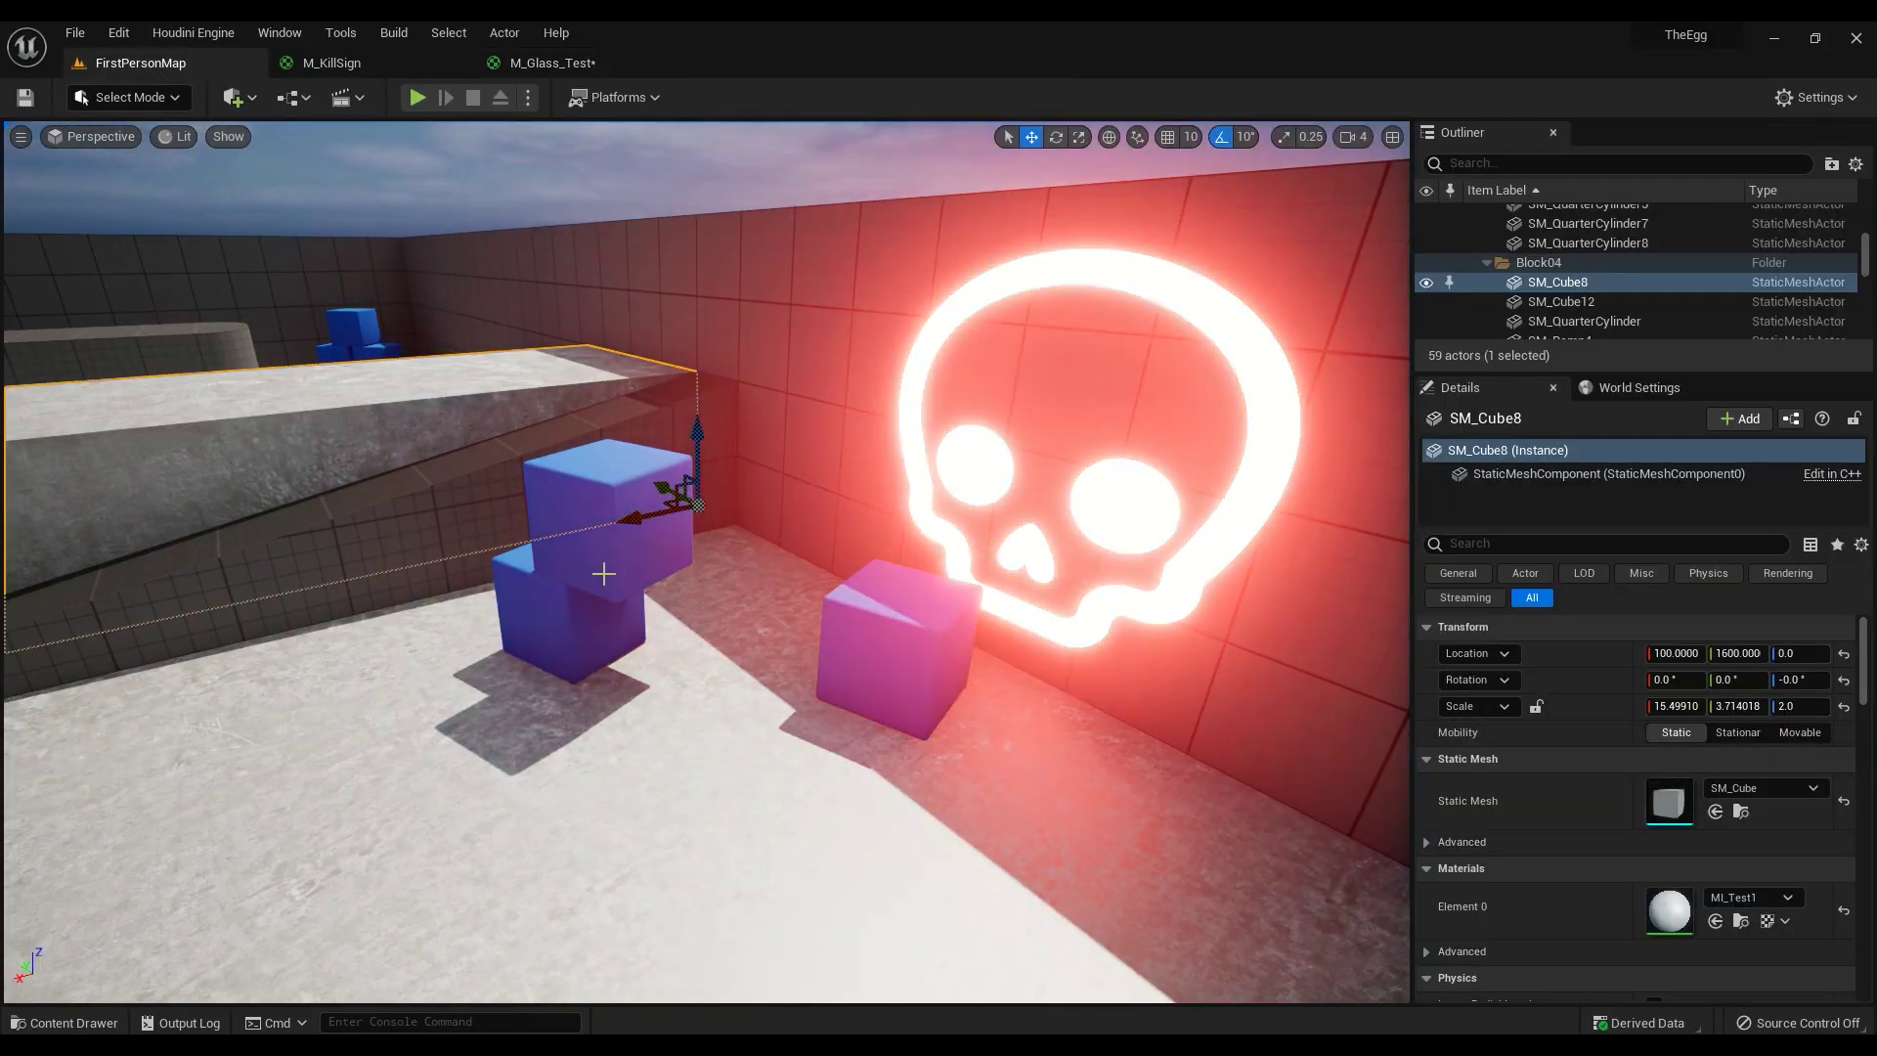
click(536, 65)
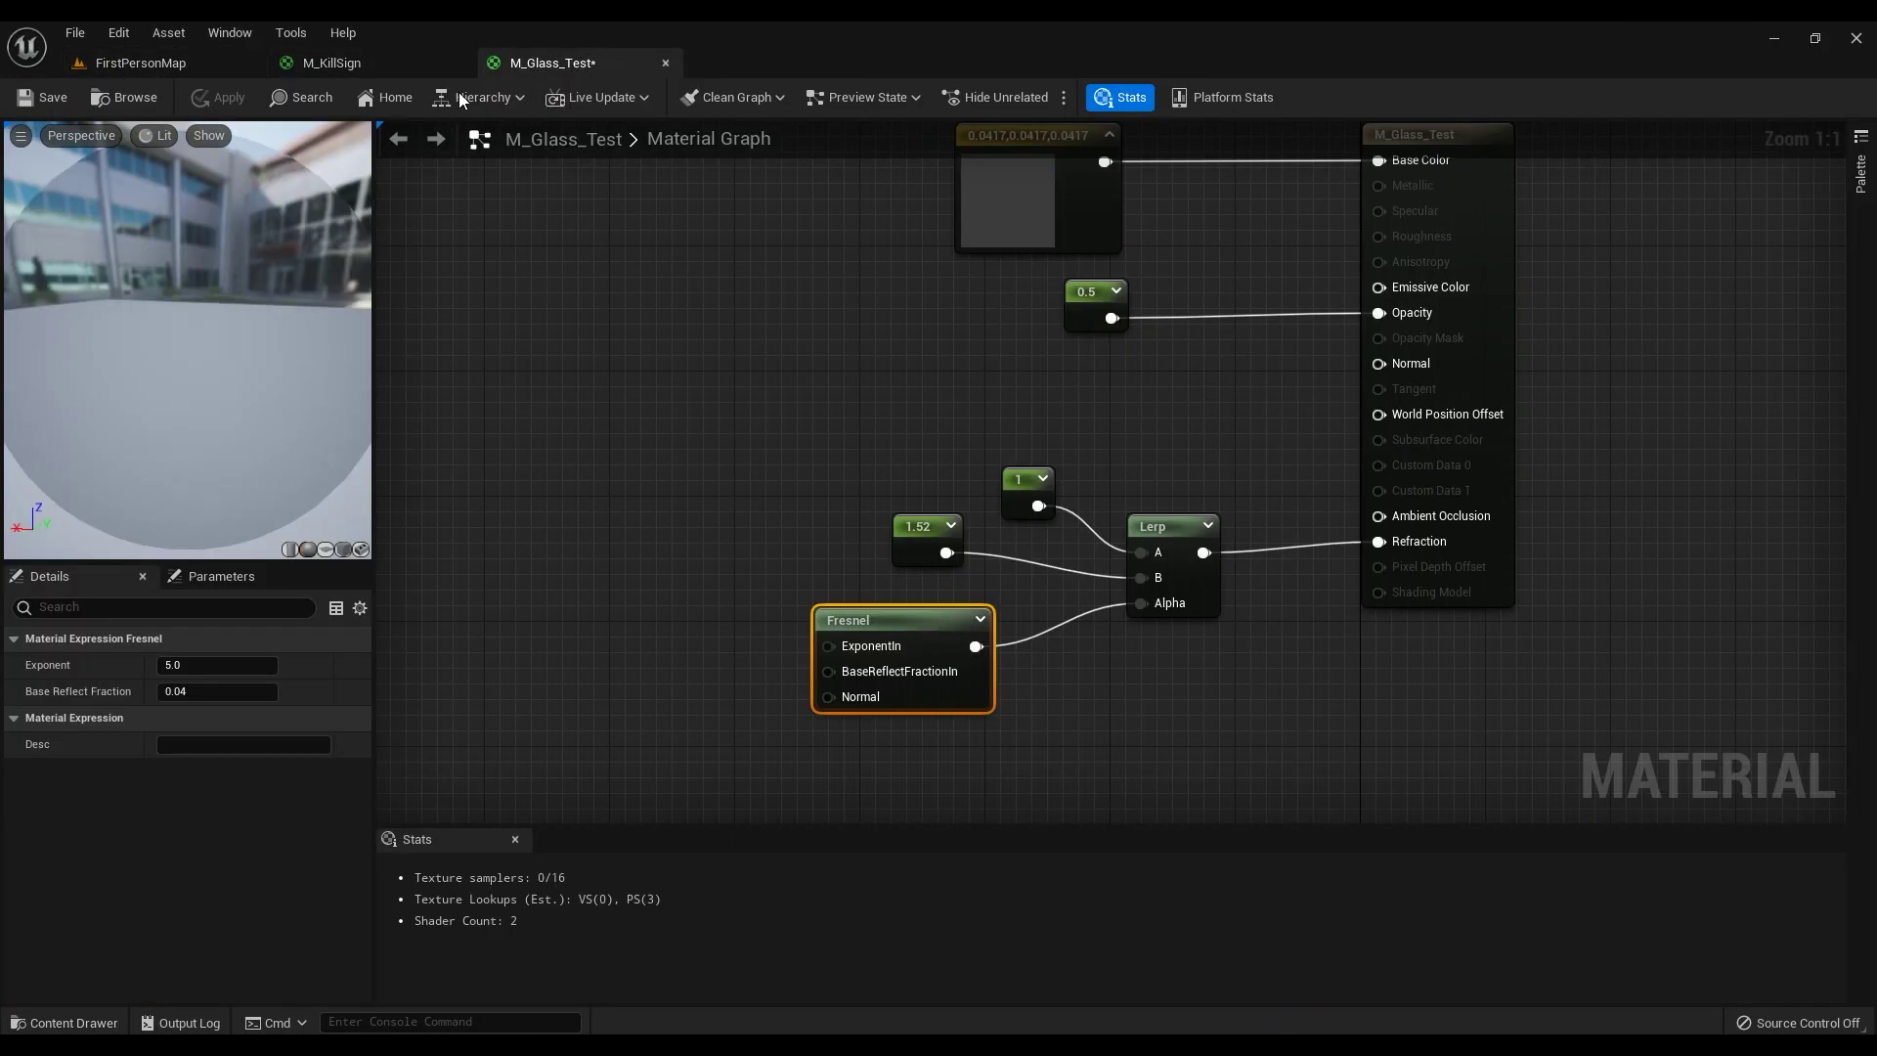
click(132, 97)
click(144, 62)
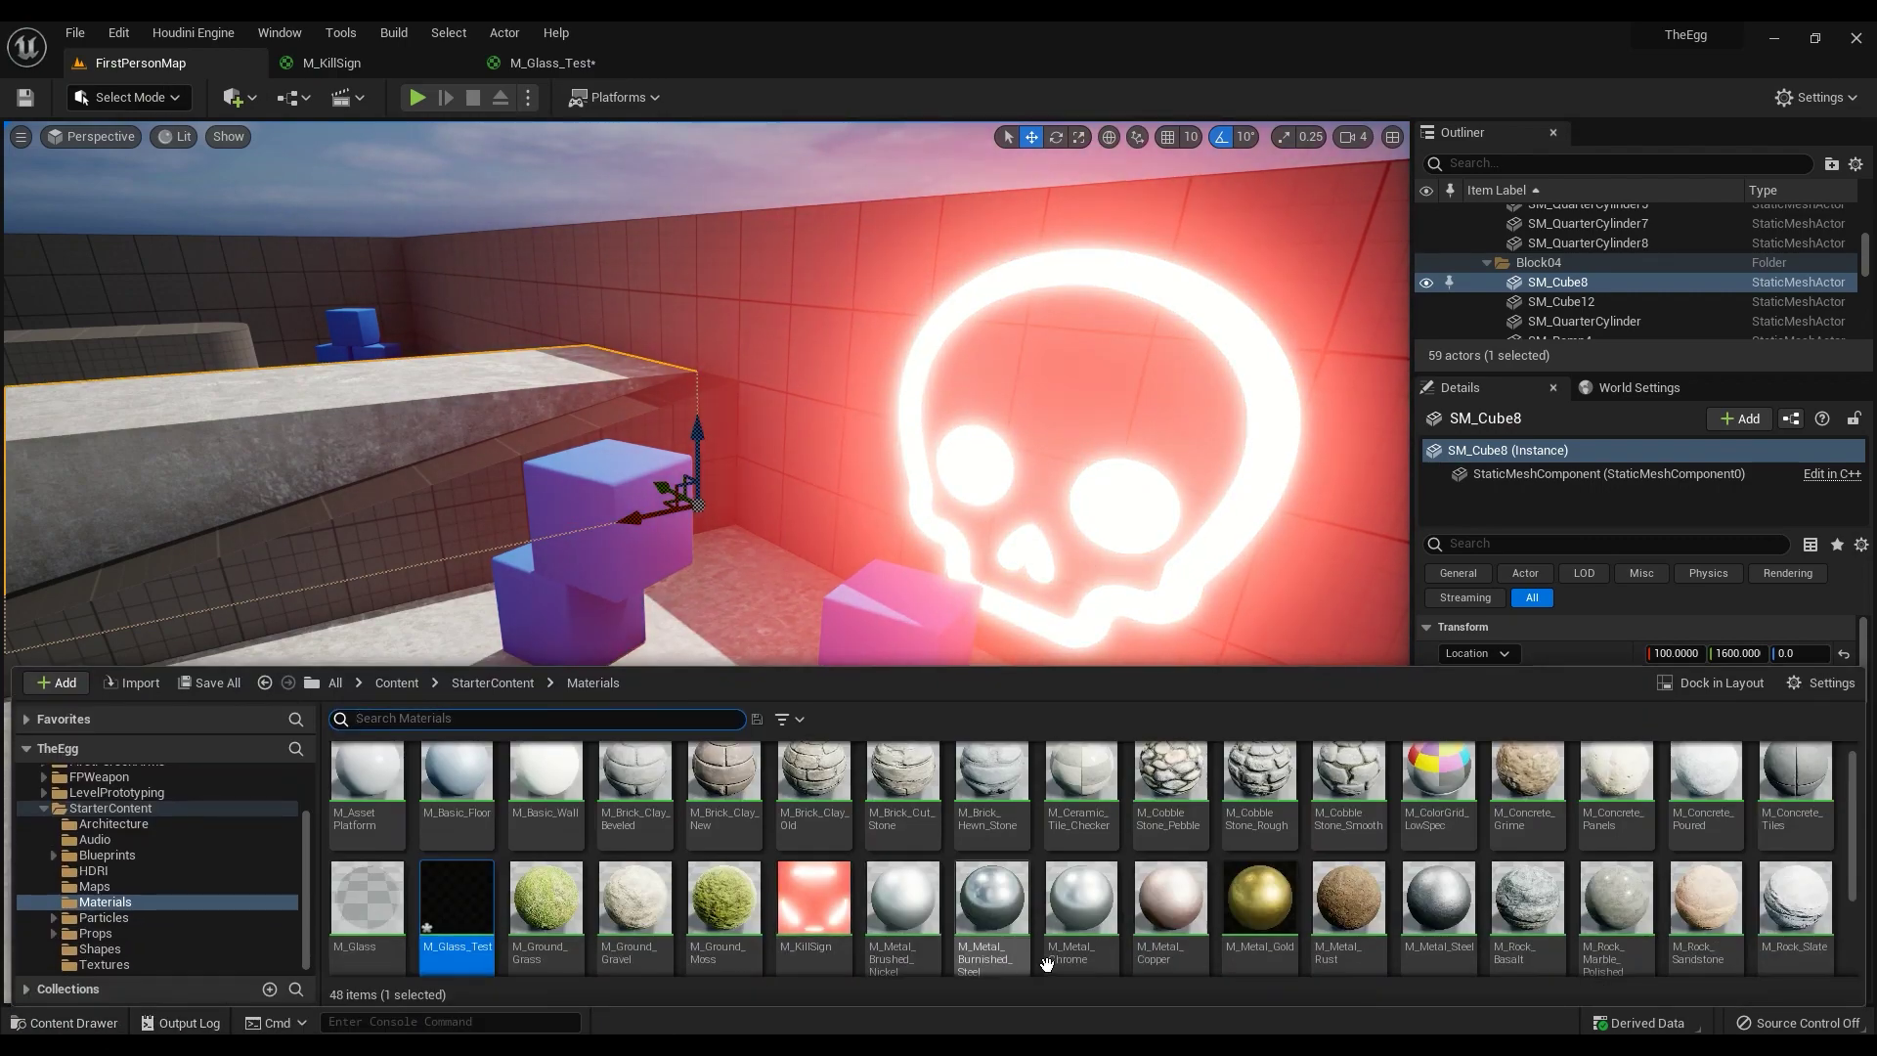
drag(457, 899, 630, 553)
Step: Examine the transparency and refraction of the glass cube in the level from several angles
right_drag(630, 553, 782, 494)
key(w)
key(a)
right_drag(723, 559, 761, 505)
key(w)
key(d)
key(a)
right_drag(633, 423, 548, 424)
key(d)
Step: Set M_Glass_Test's Shading Model to Unlit and connect the colour constant to Emissive Color
click(547, 63)
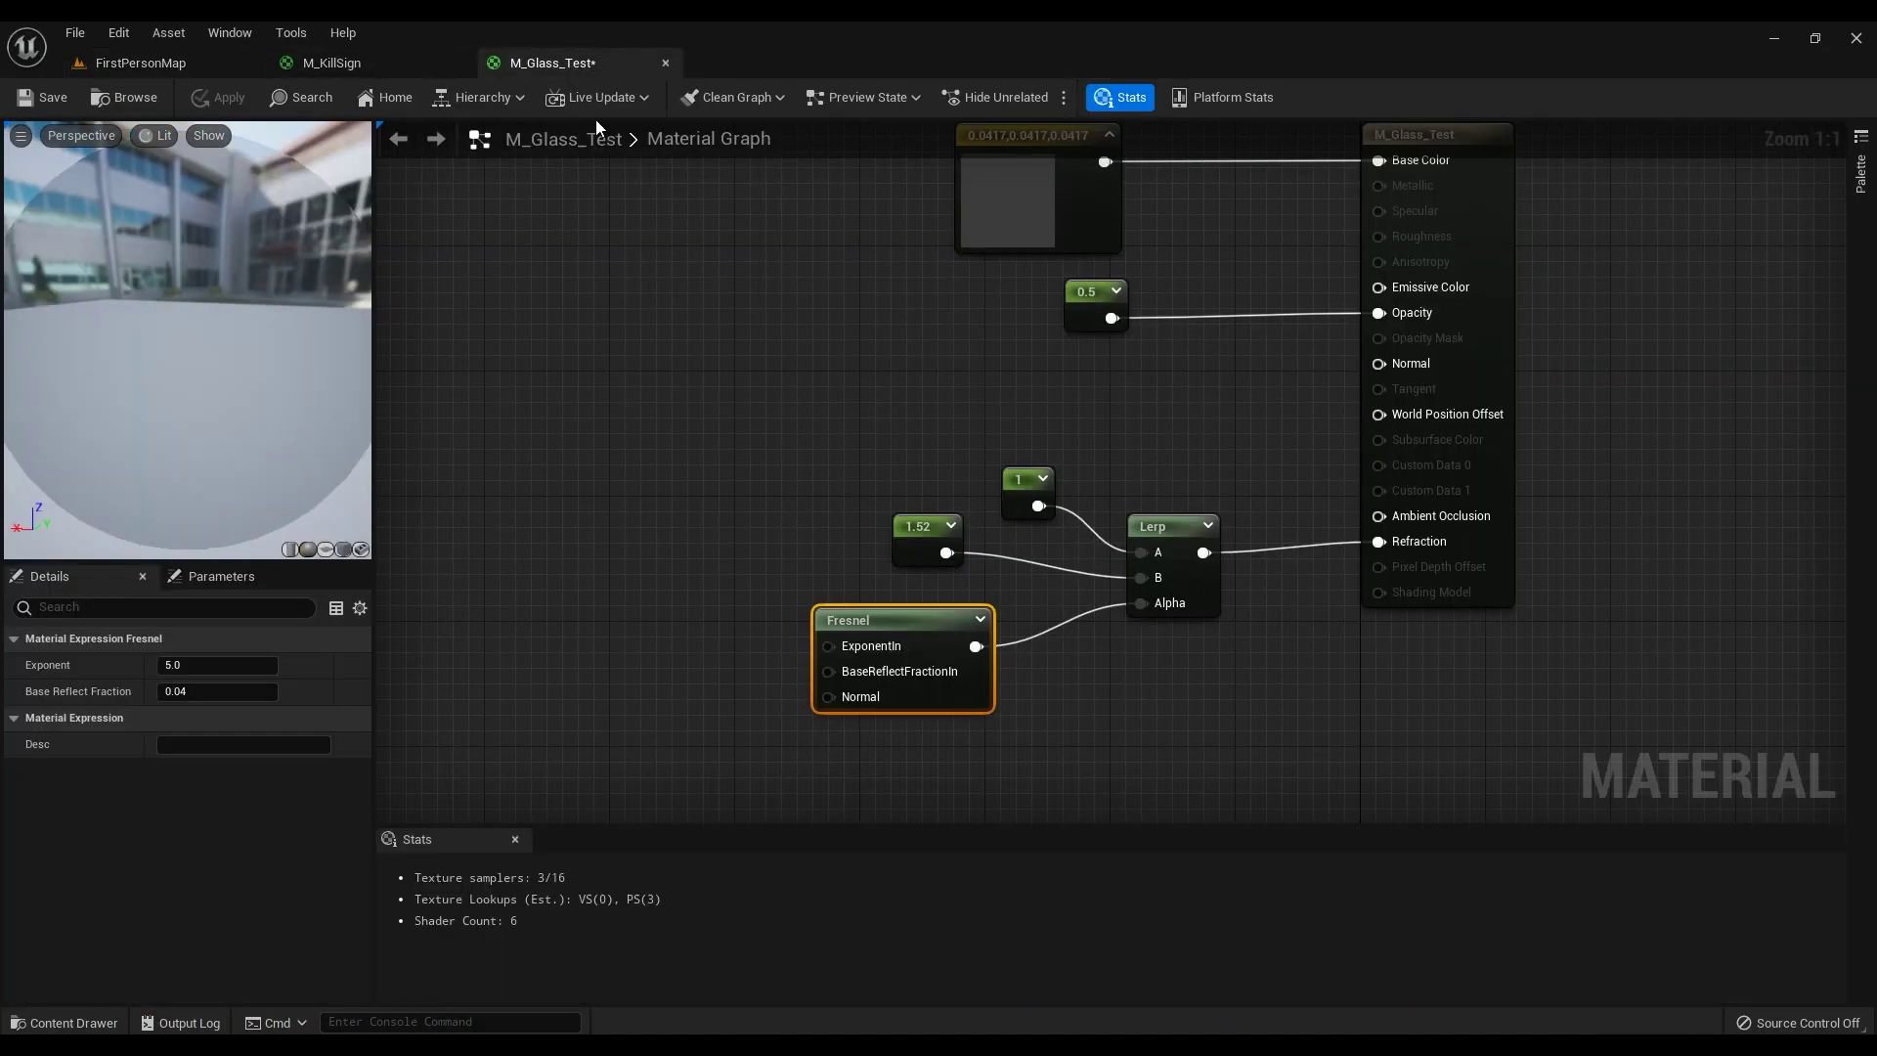
click(1357, 485)
scroll(169, 887, down, 10)
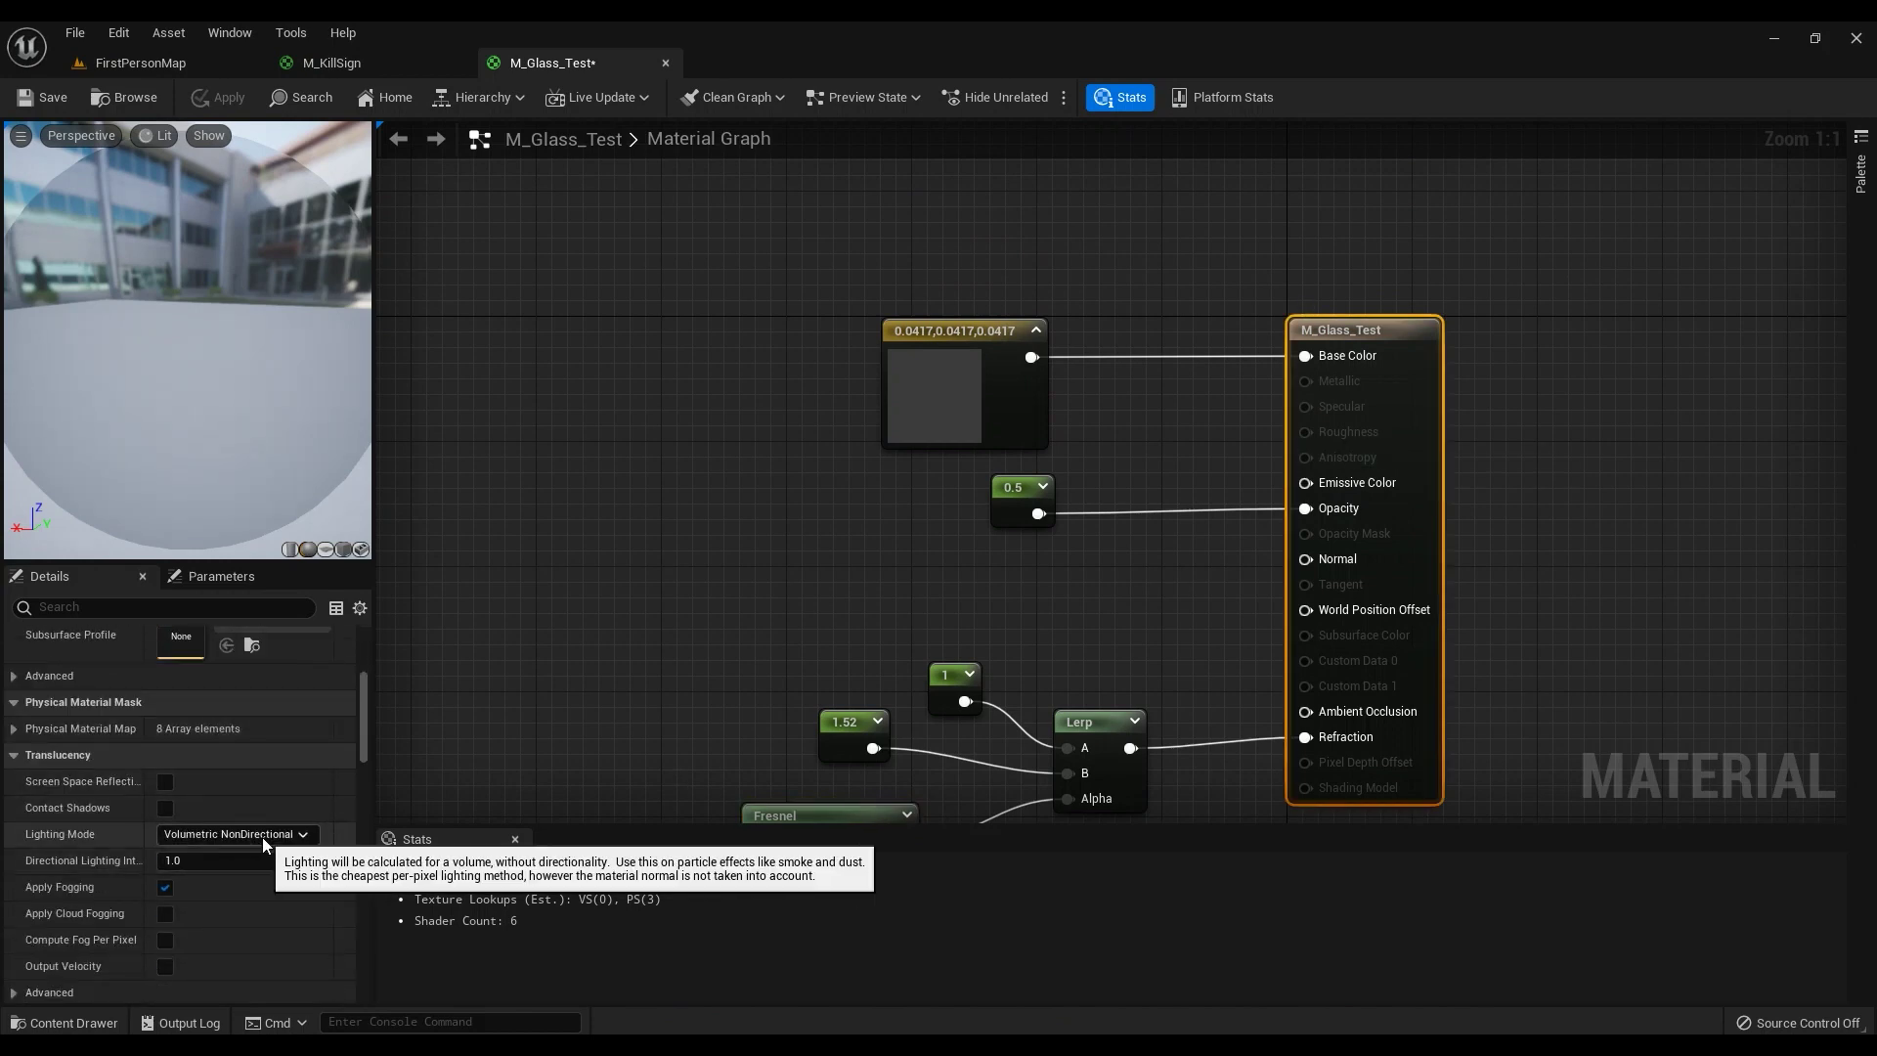
drag(367, 737, 367, 649)
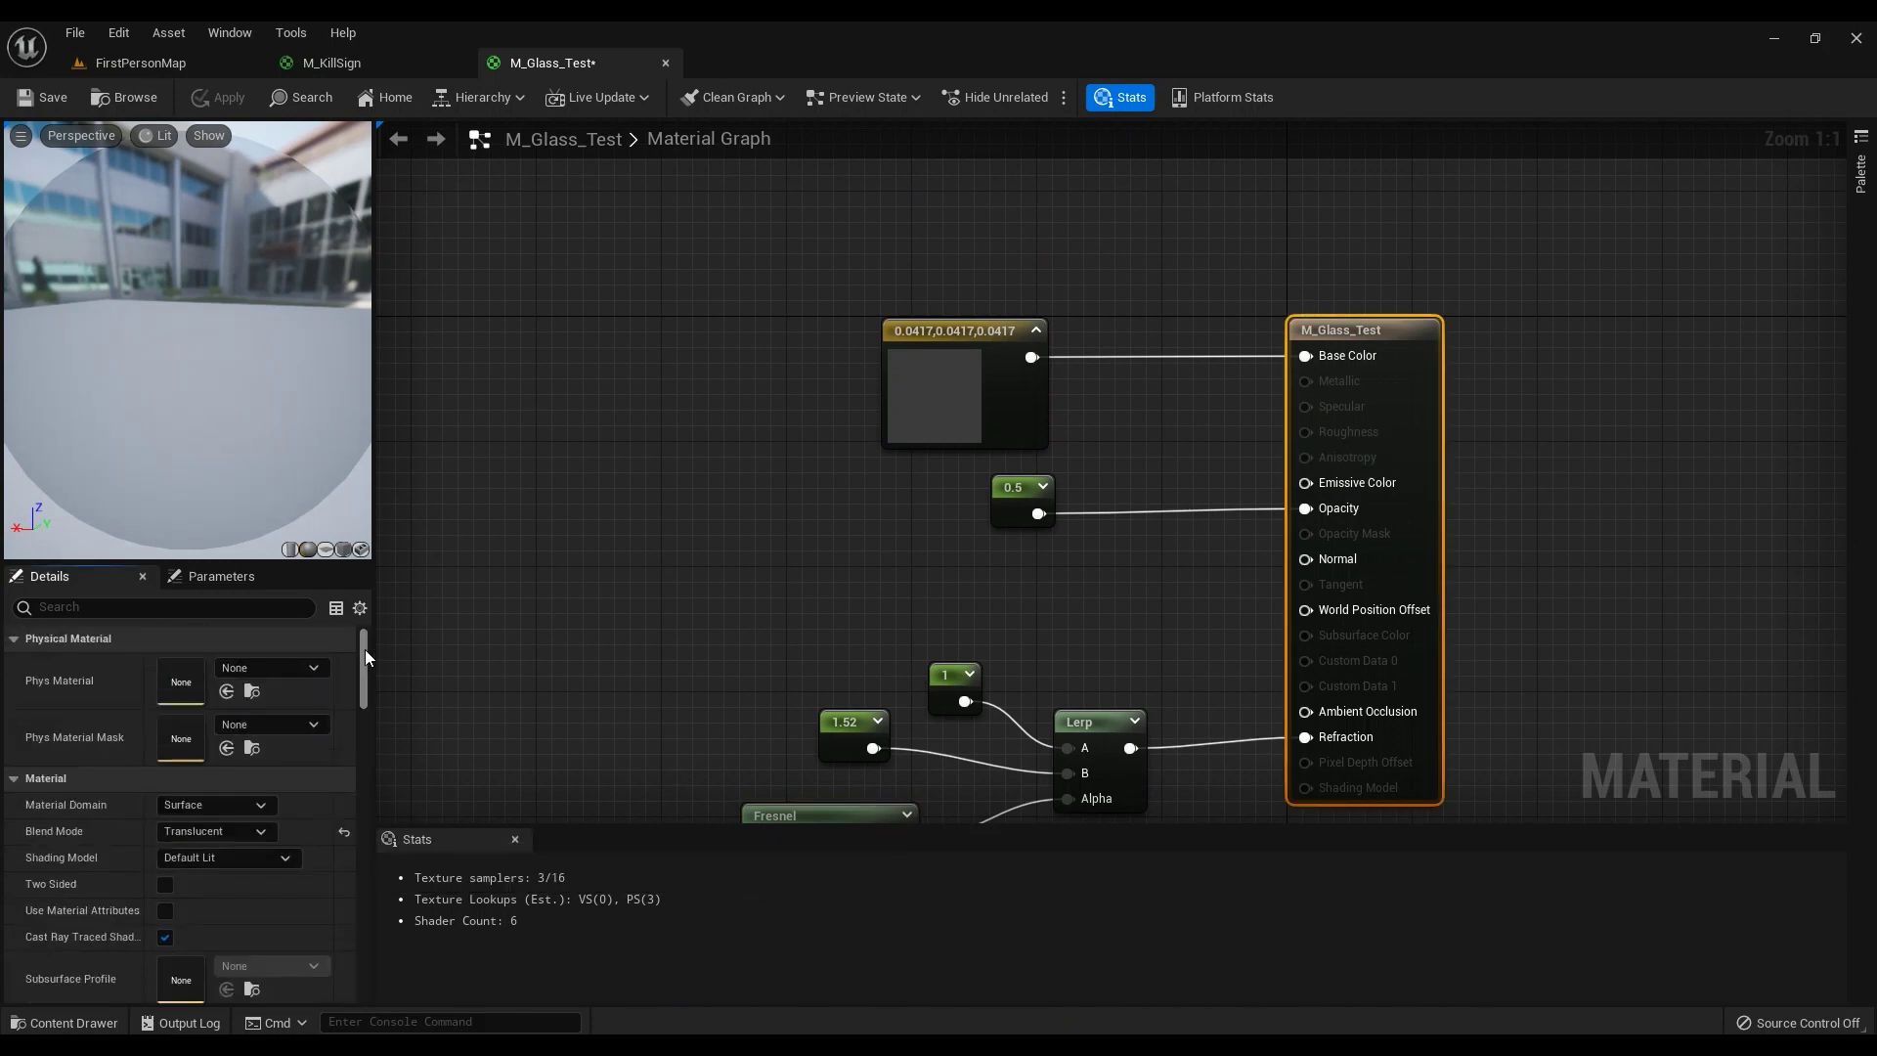
click(213, 854)
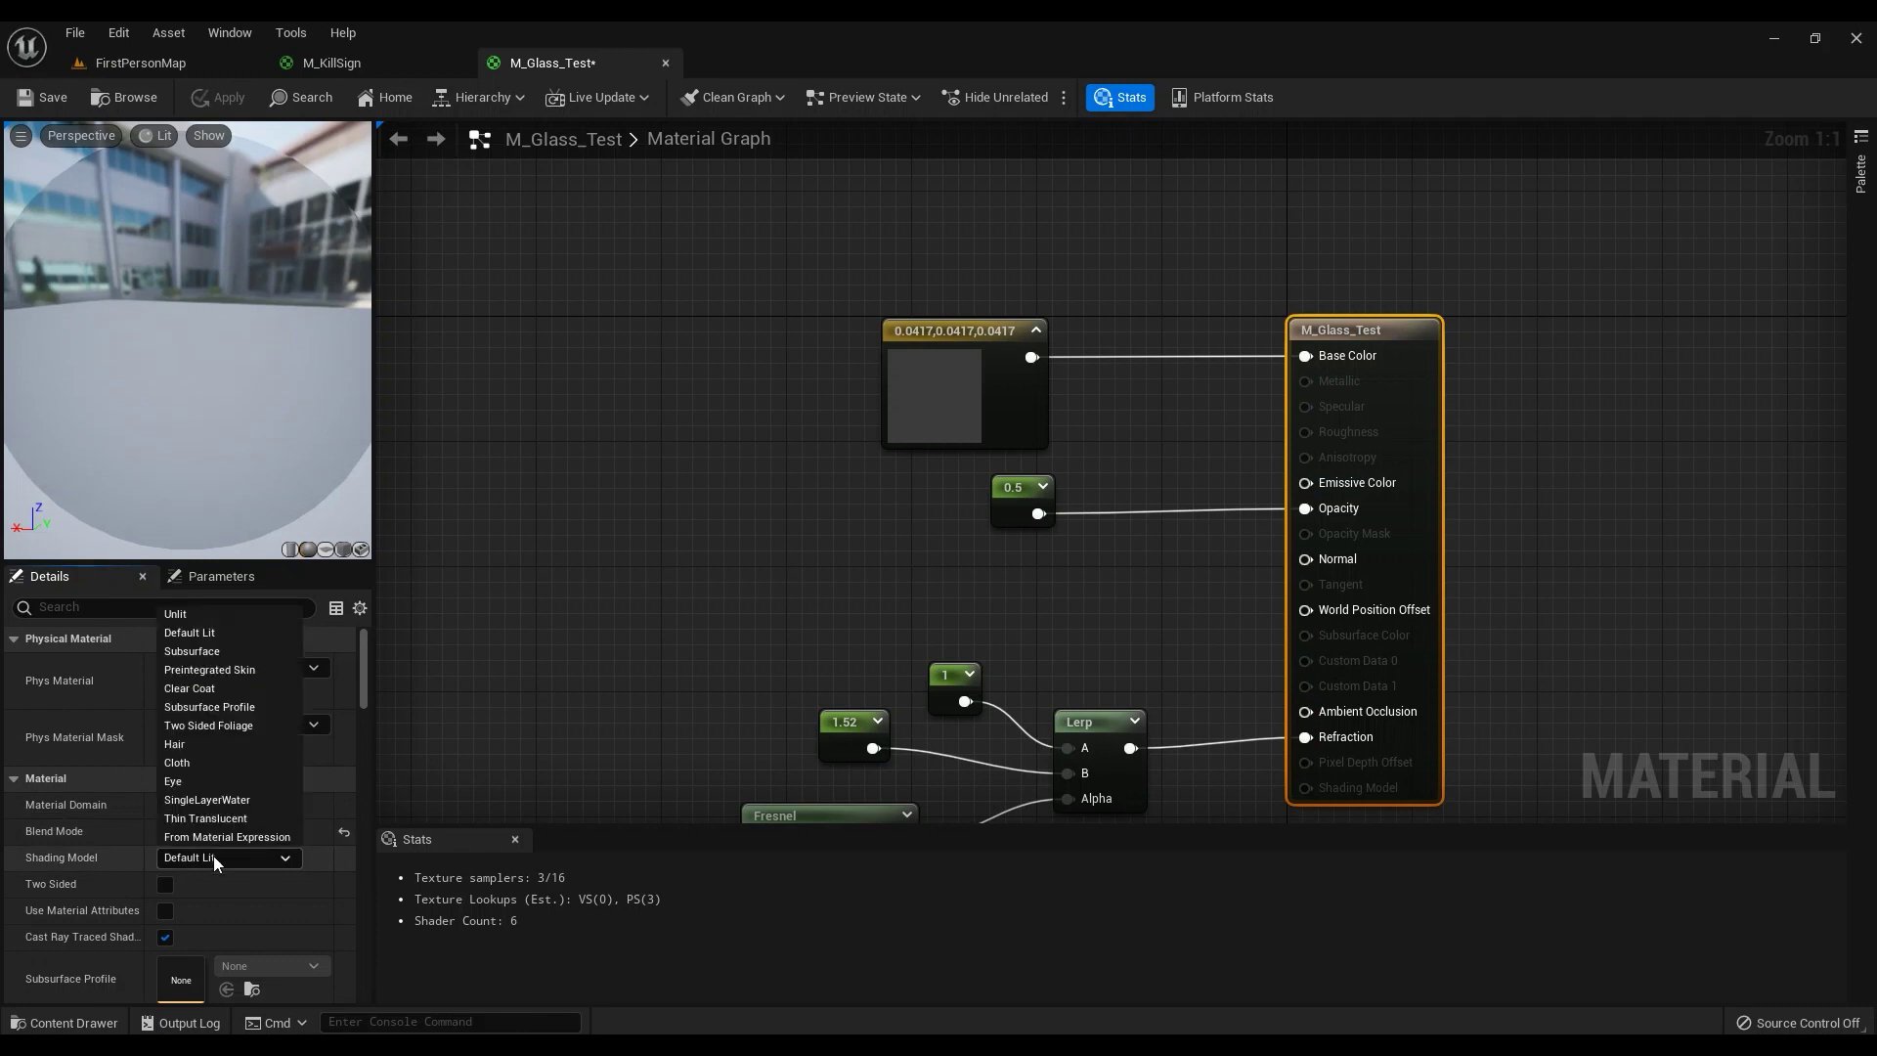
click(202, 613)
drag(1031, 358, 1329, 482)
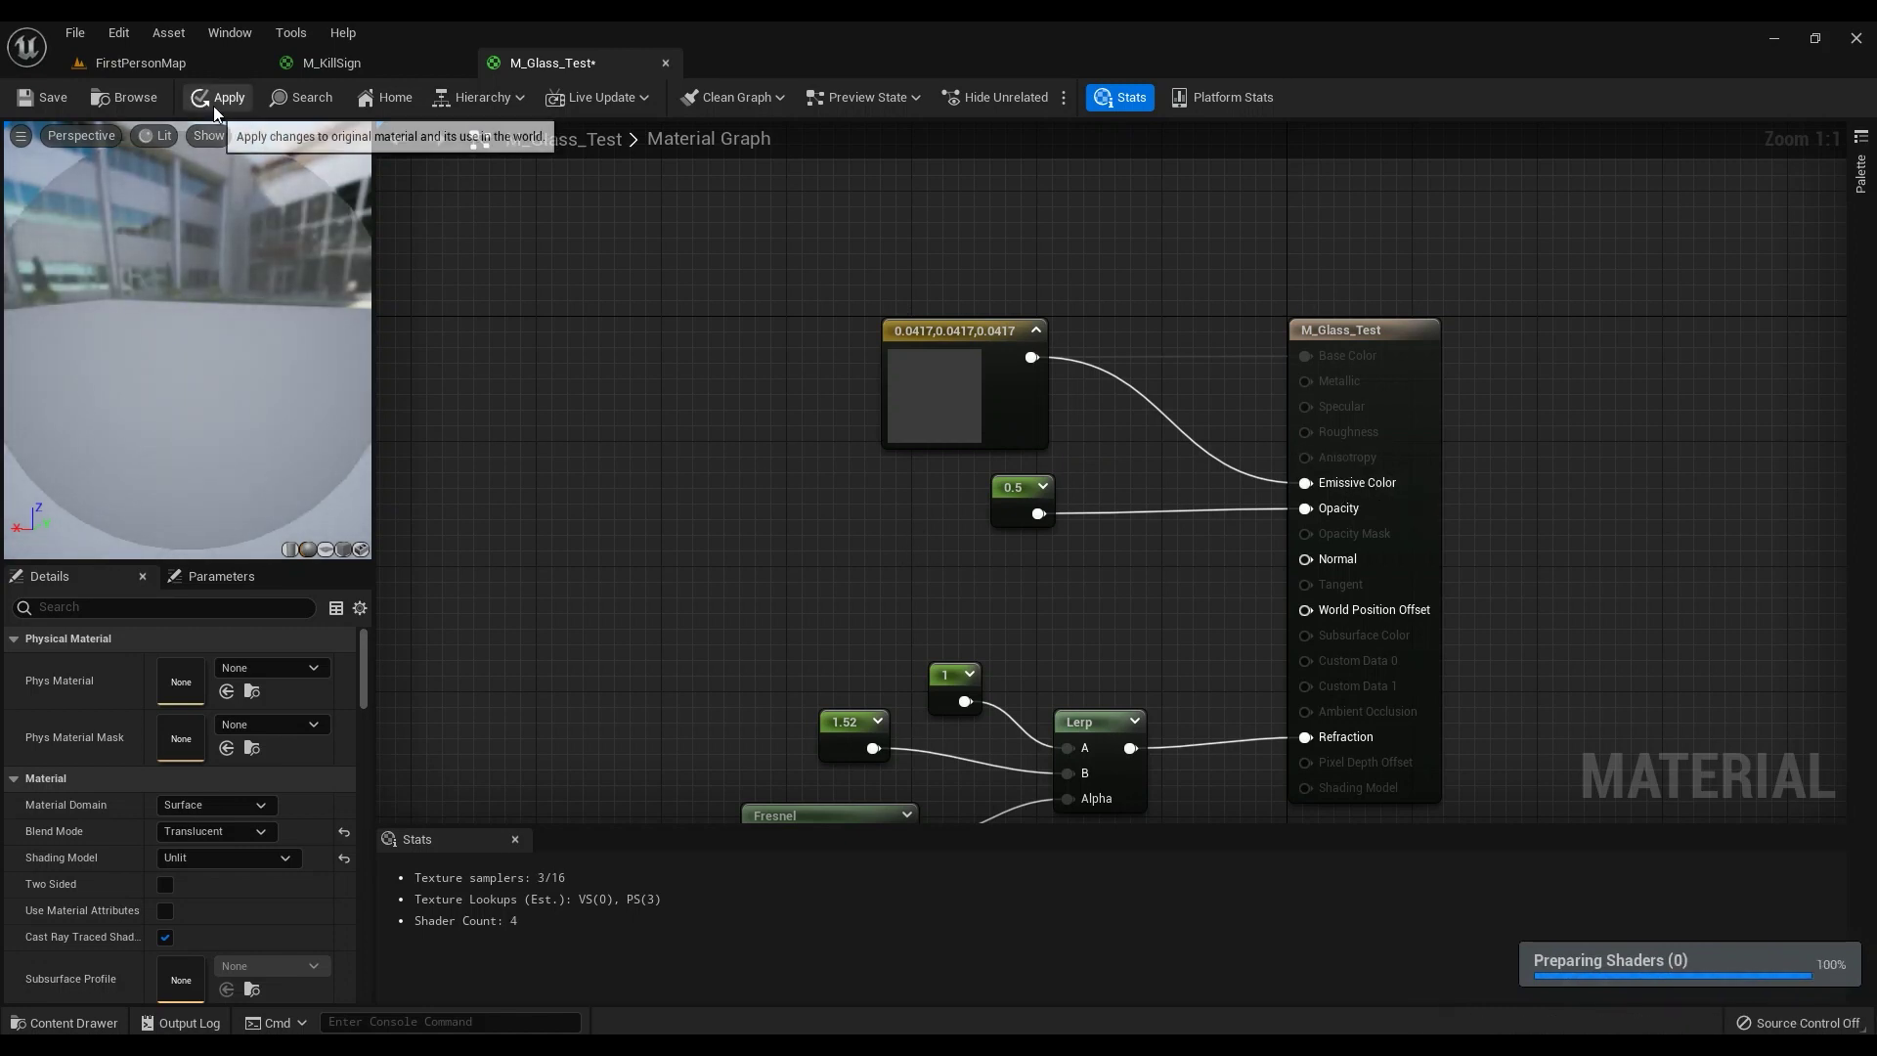
Step: Insert a Multiply node with Const B 0.3 between the colour constant and Emissive Color
drag(908, 354, 844, 306)
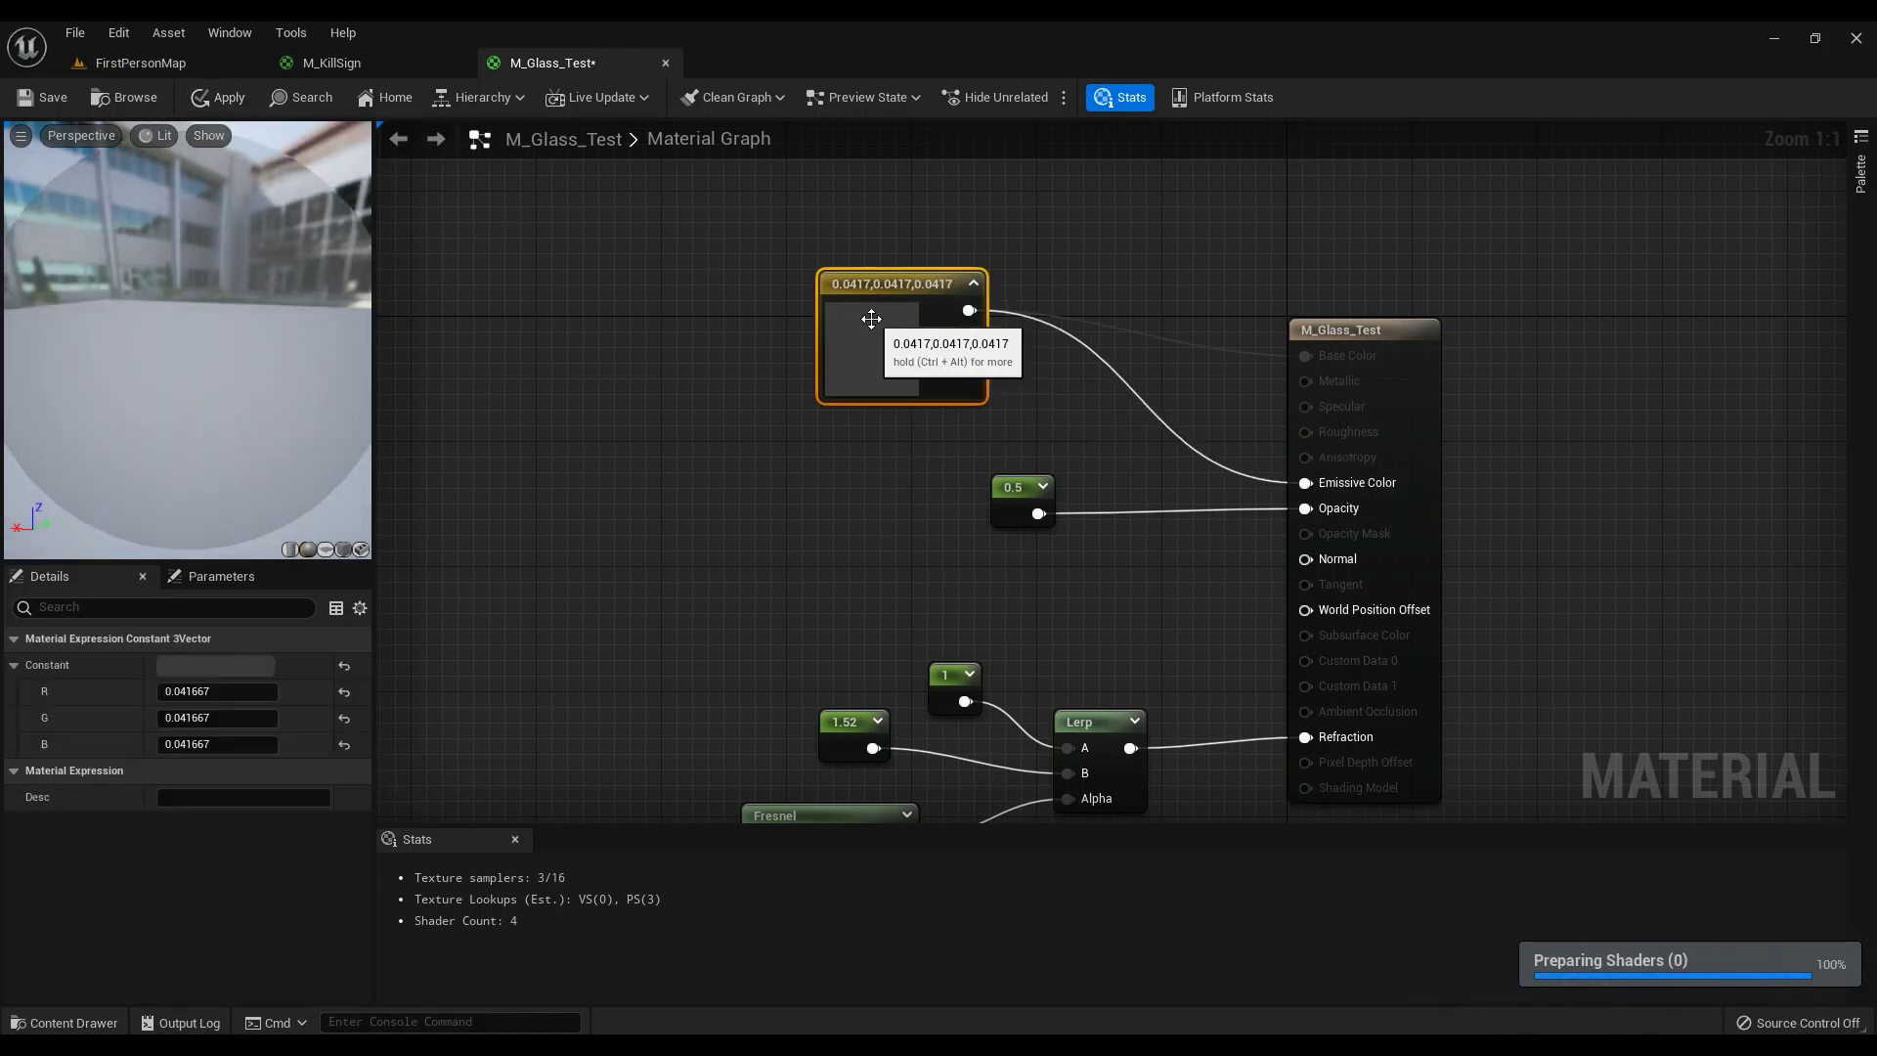
click(1088, 380)
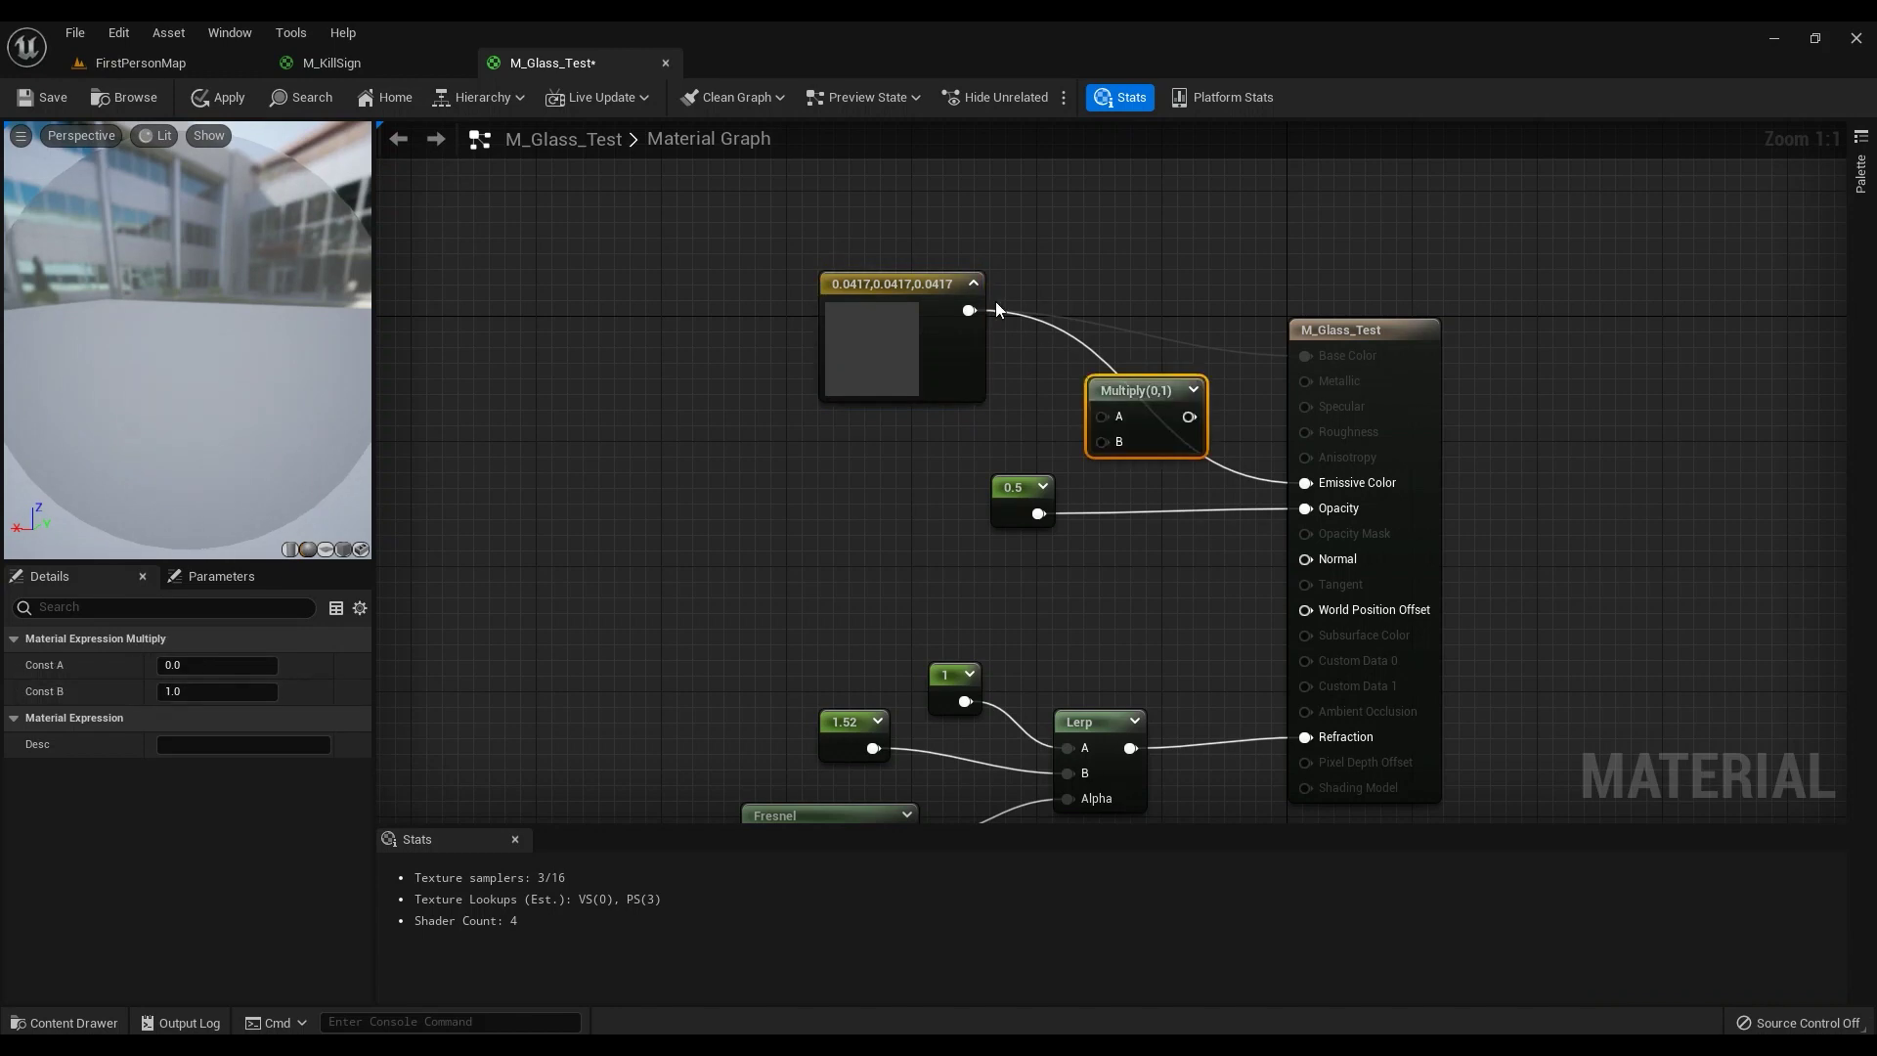
drag(1186, 416, 1290, 478)
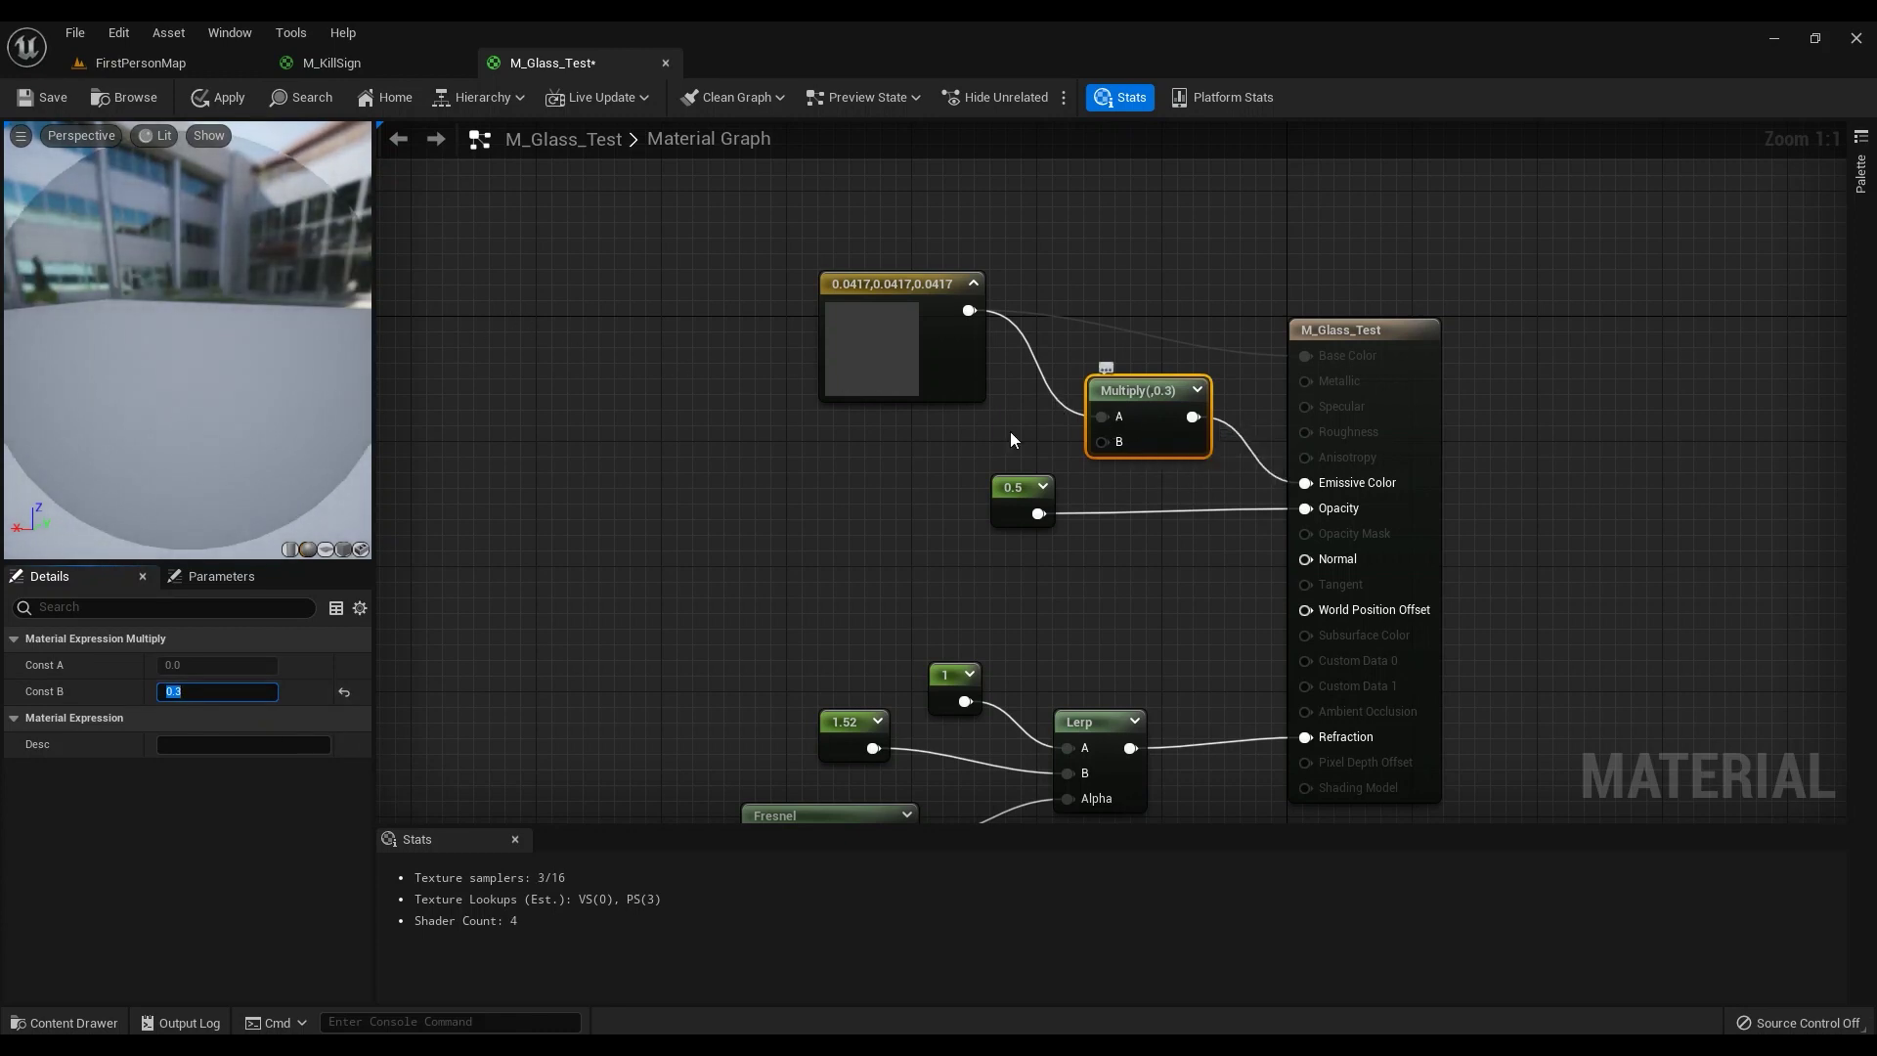
Step: Apply the unlit version of the material and inspect the glass cube in the level
click(217, 98)
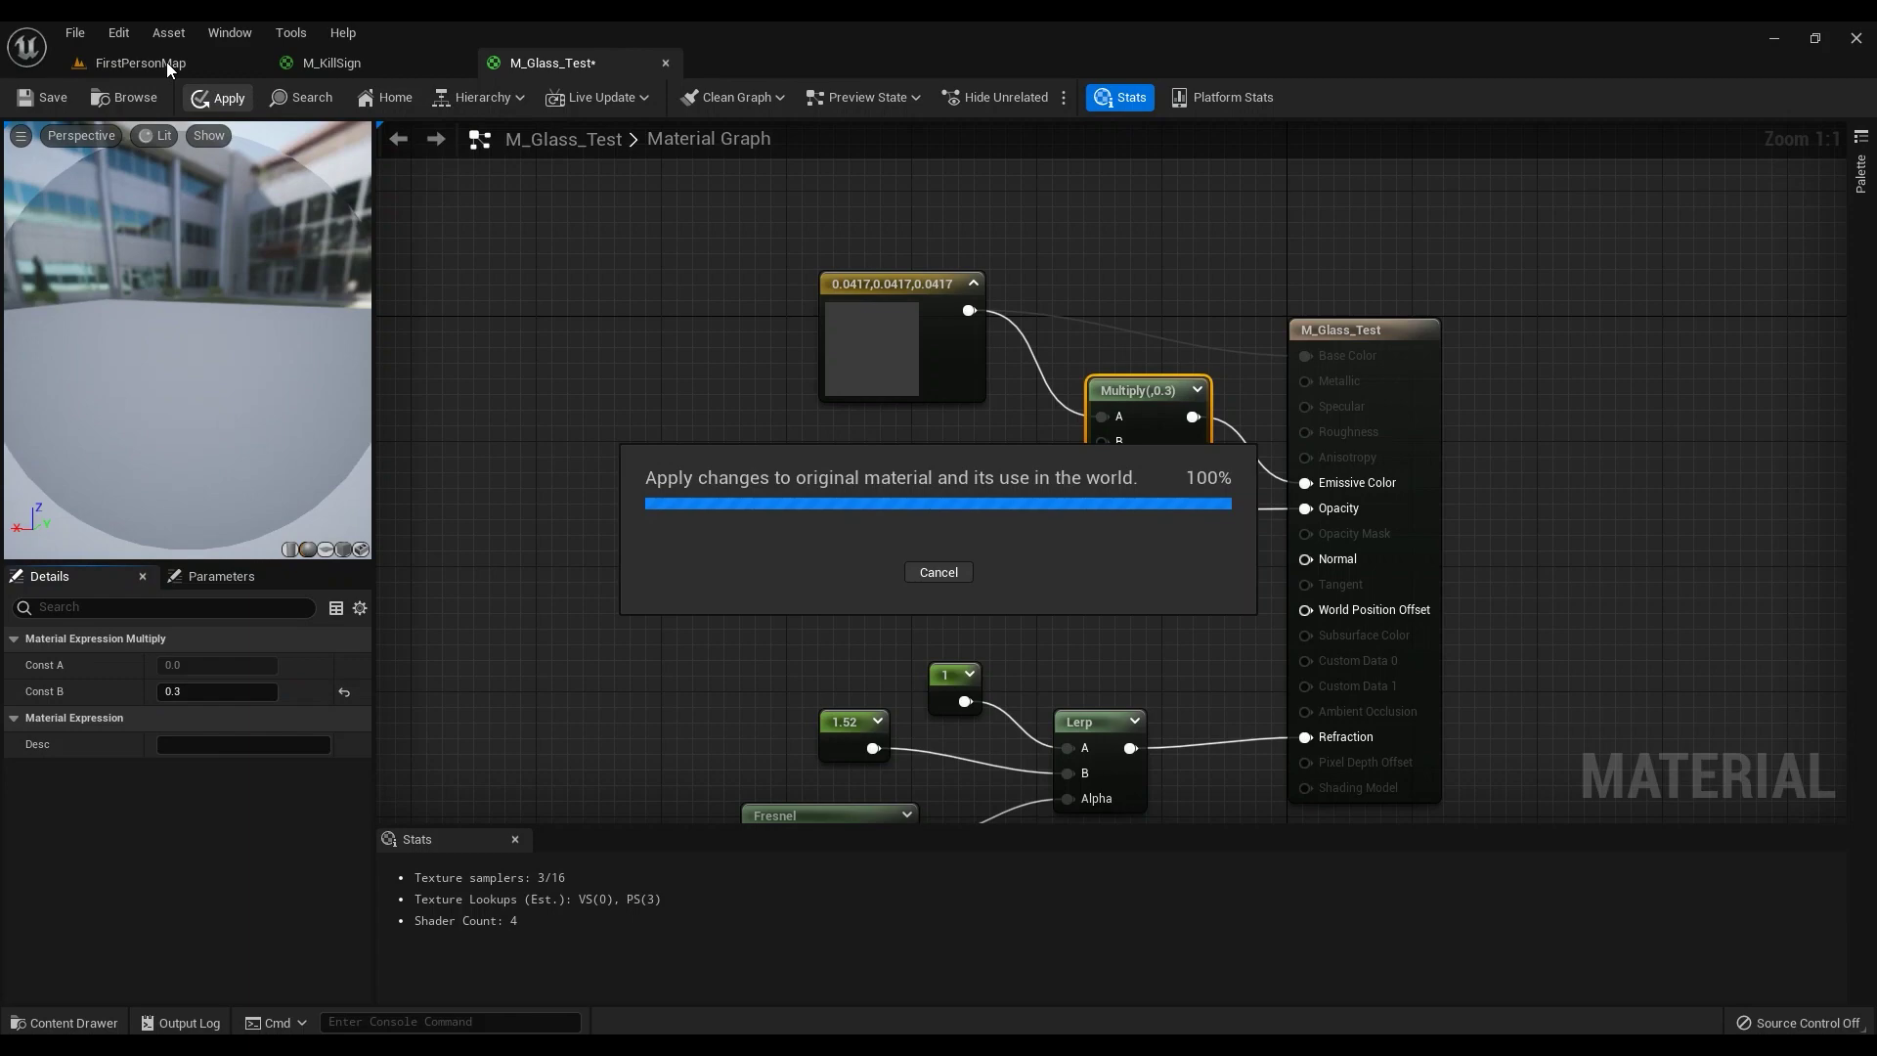
click(164, 61)
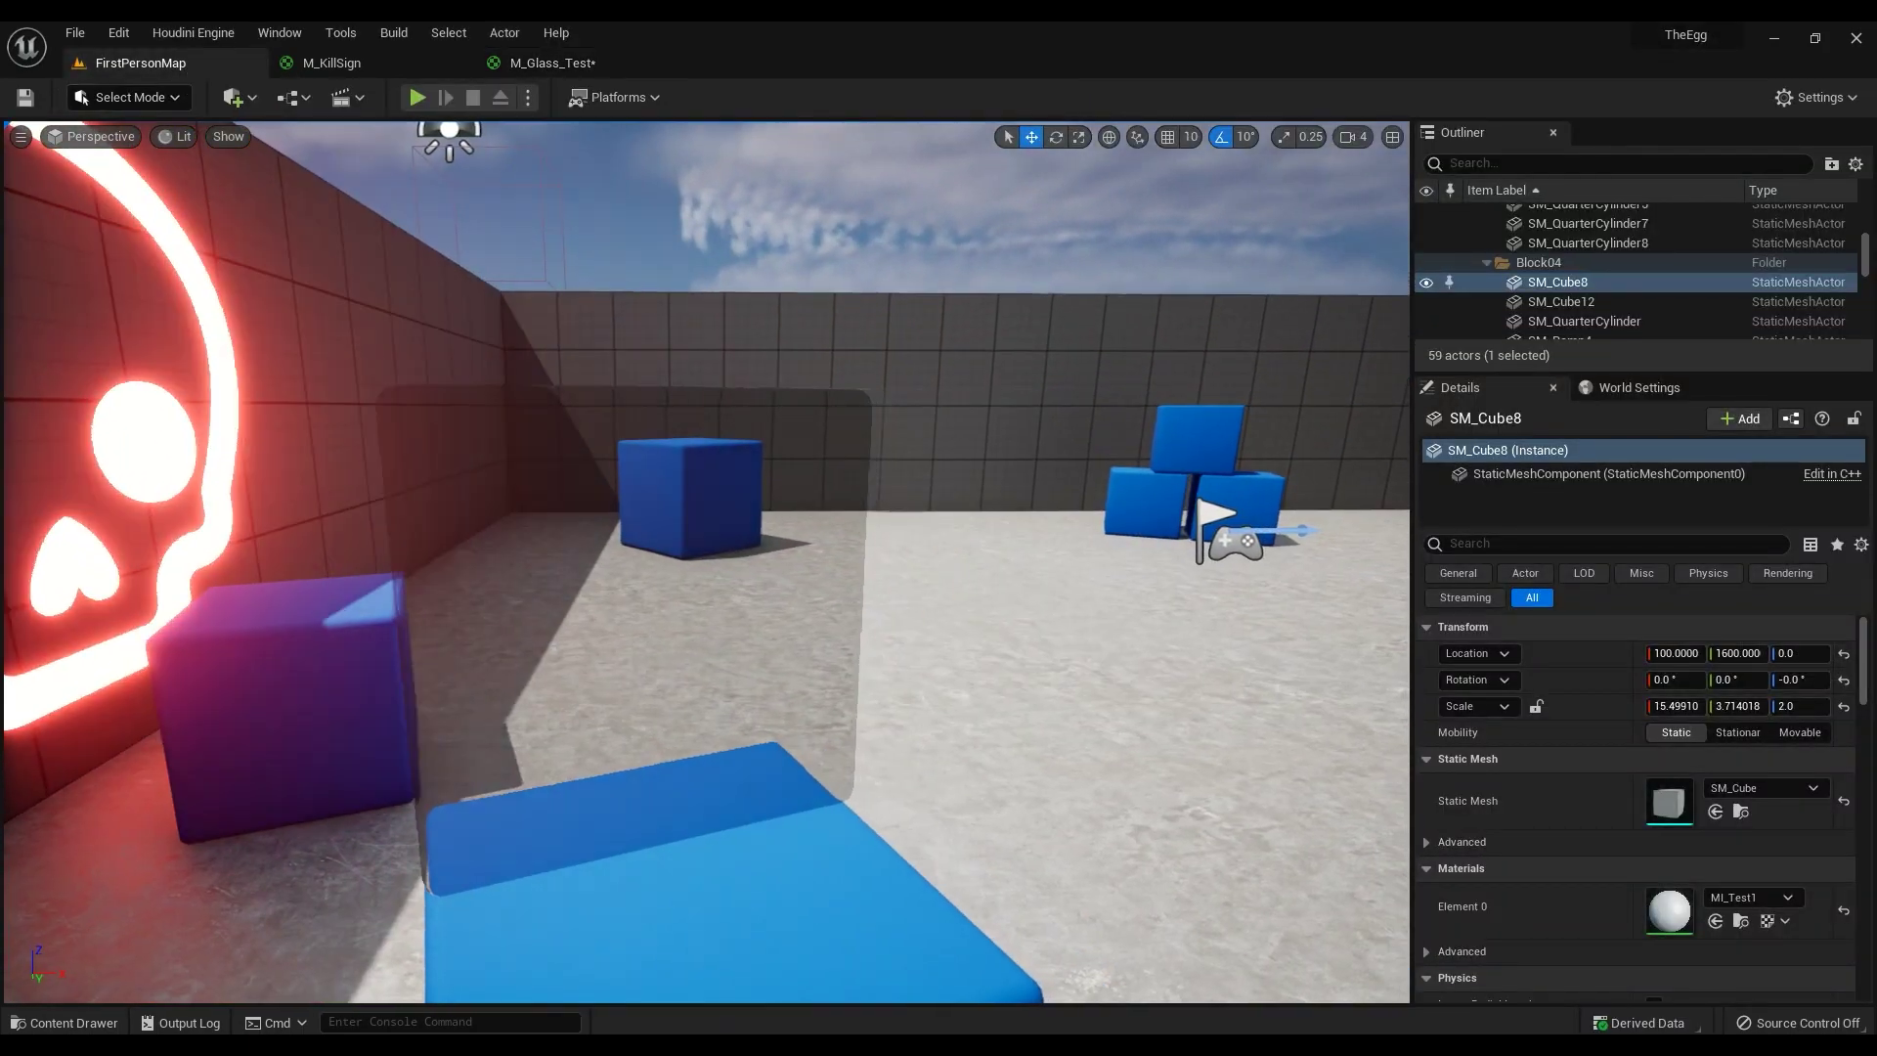
right_drag(706, 561, 532, 567)
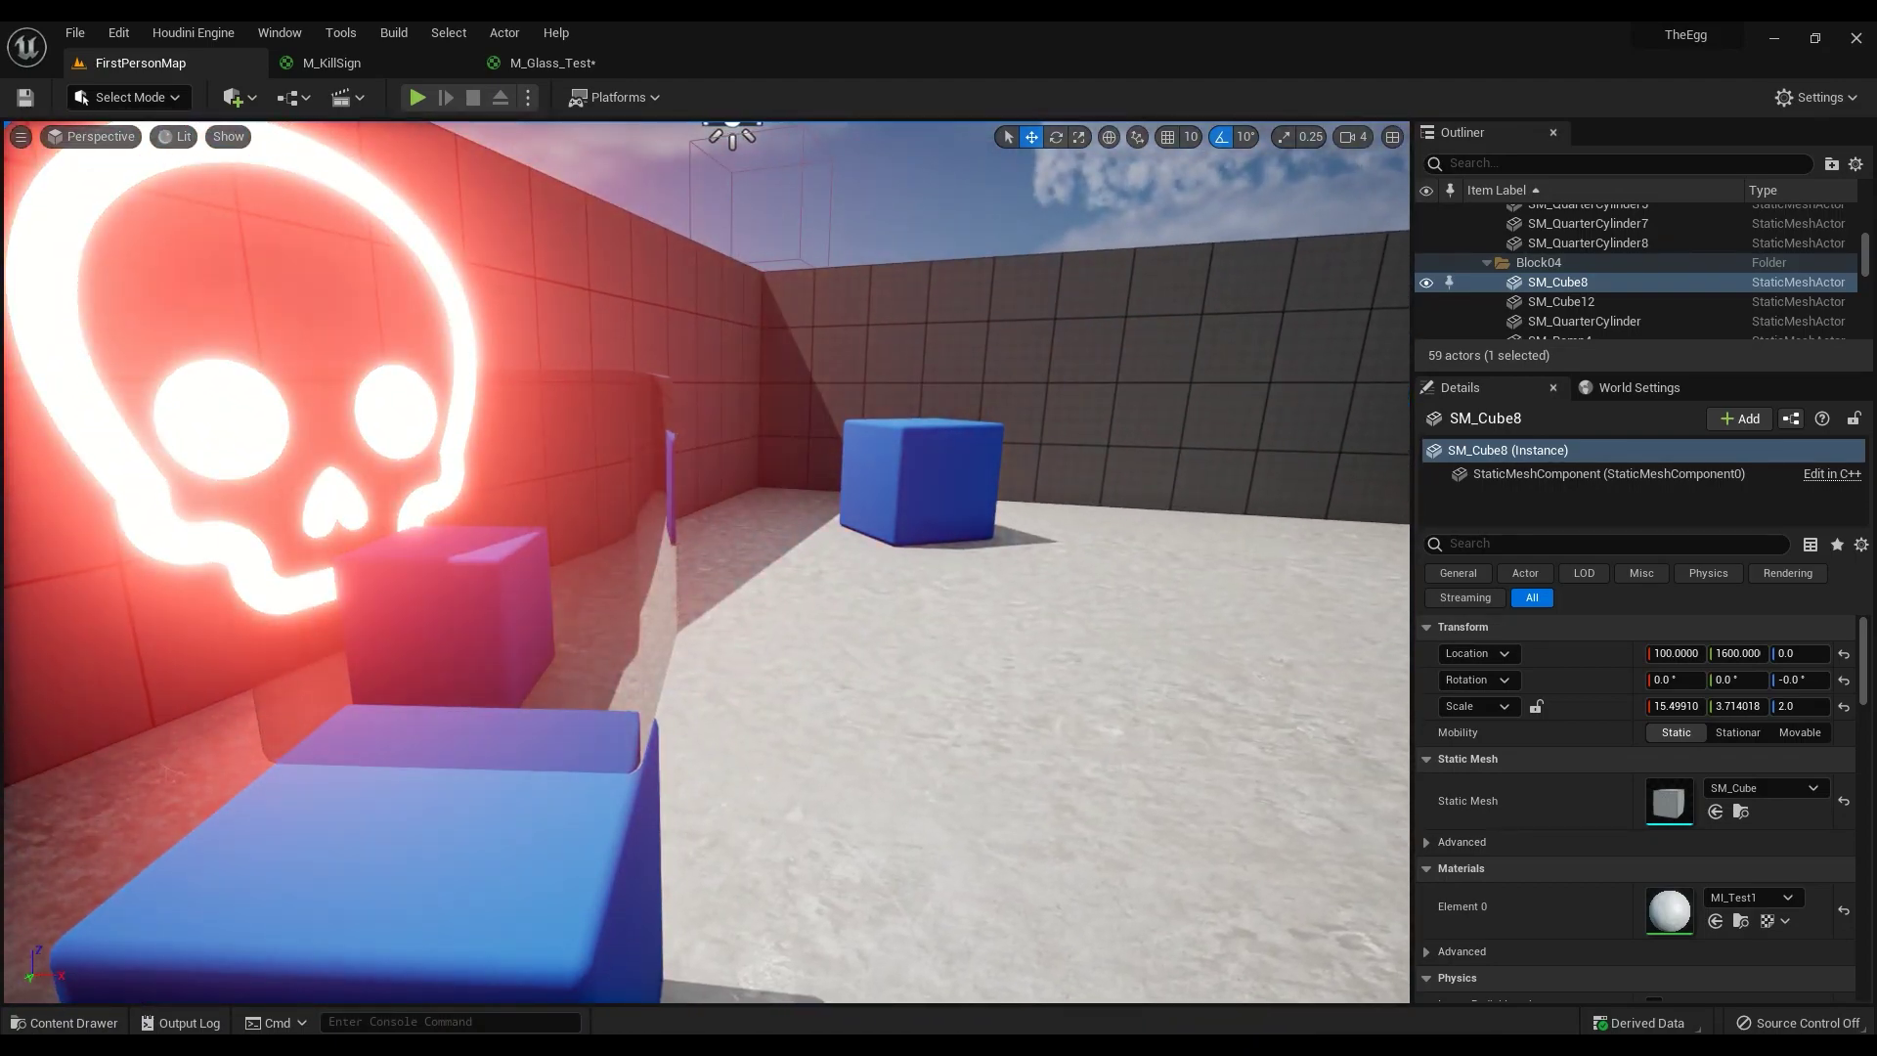
Step: Delete the Multiply node from M_Glass_Test and set the Shading Model back to Default Lit
click(552, 62)
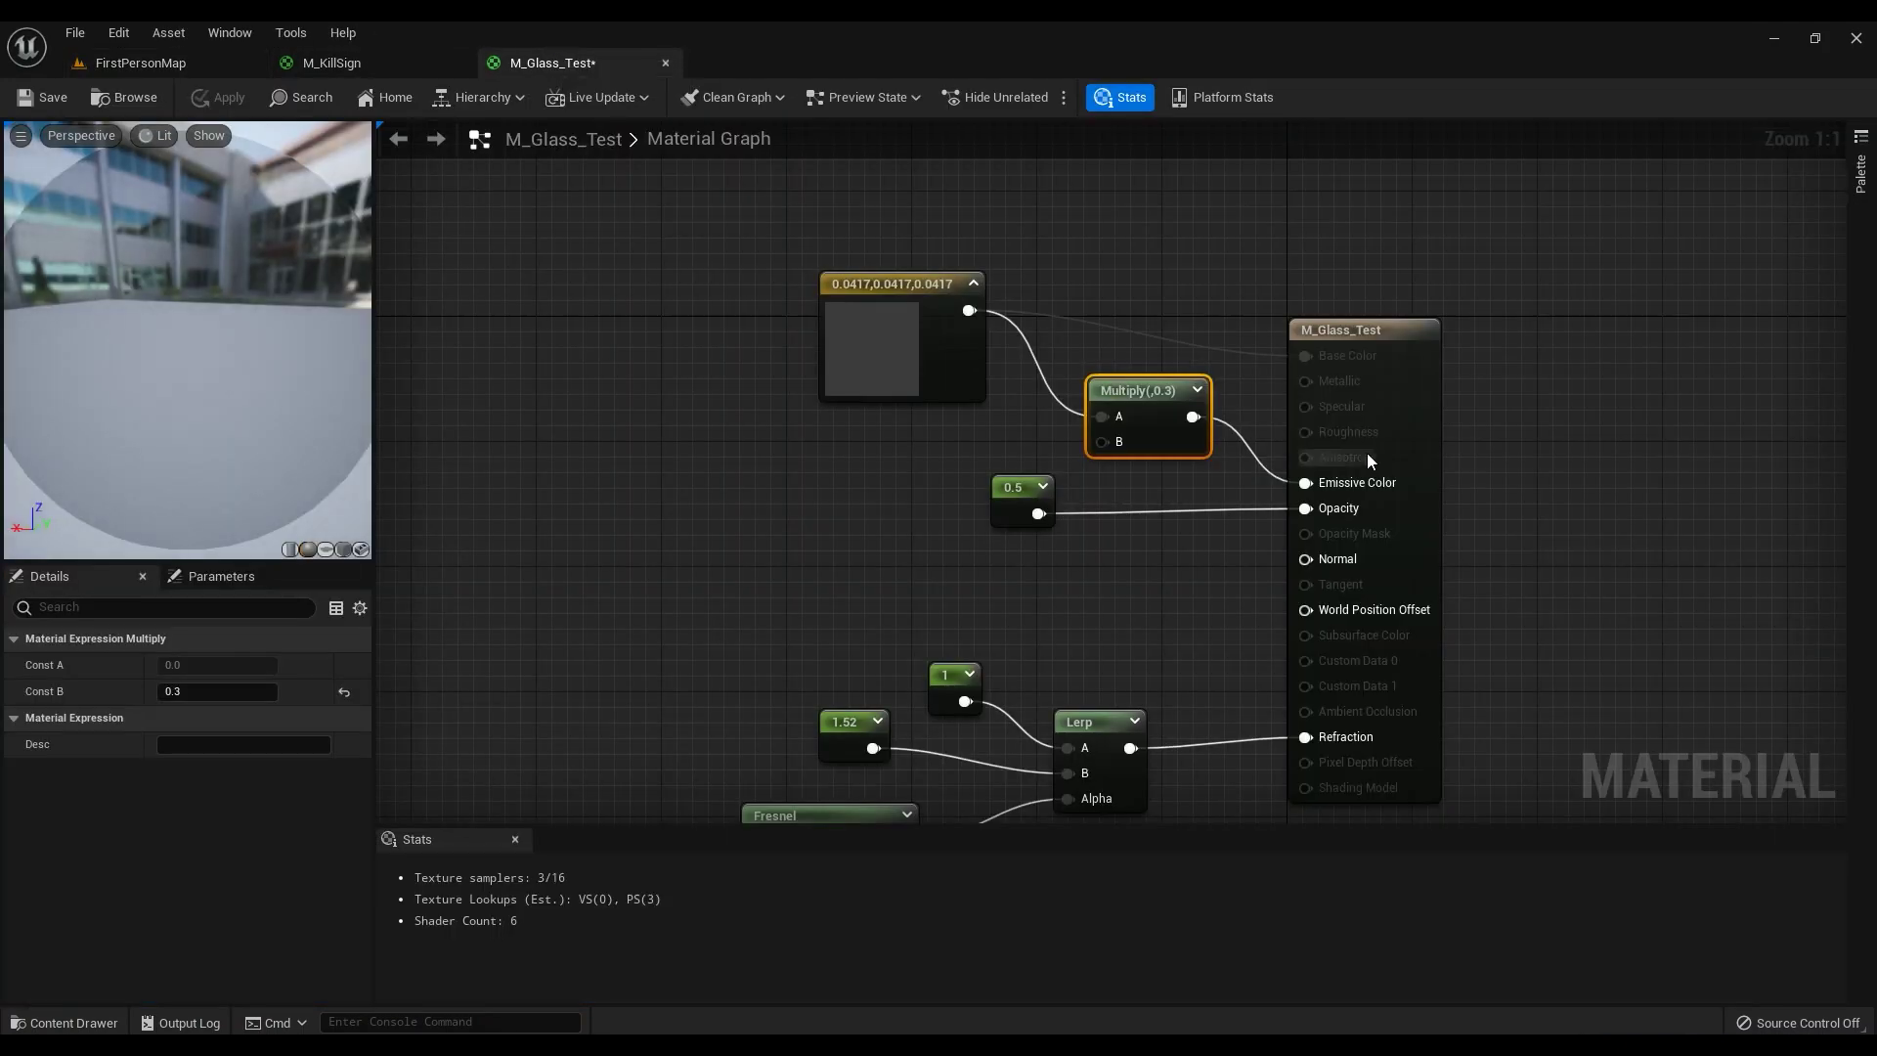
key(Delete)
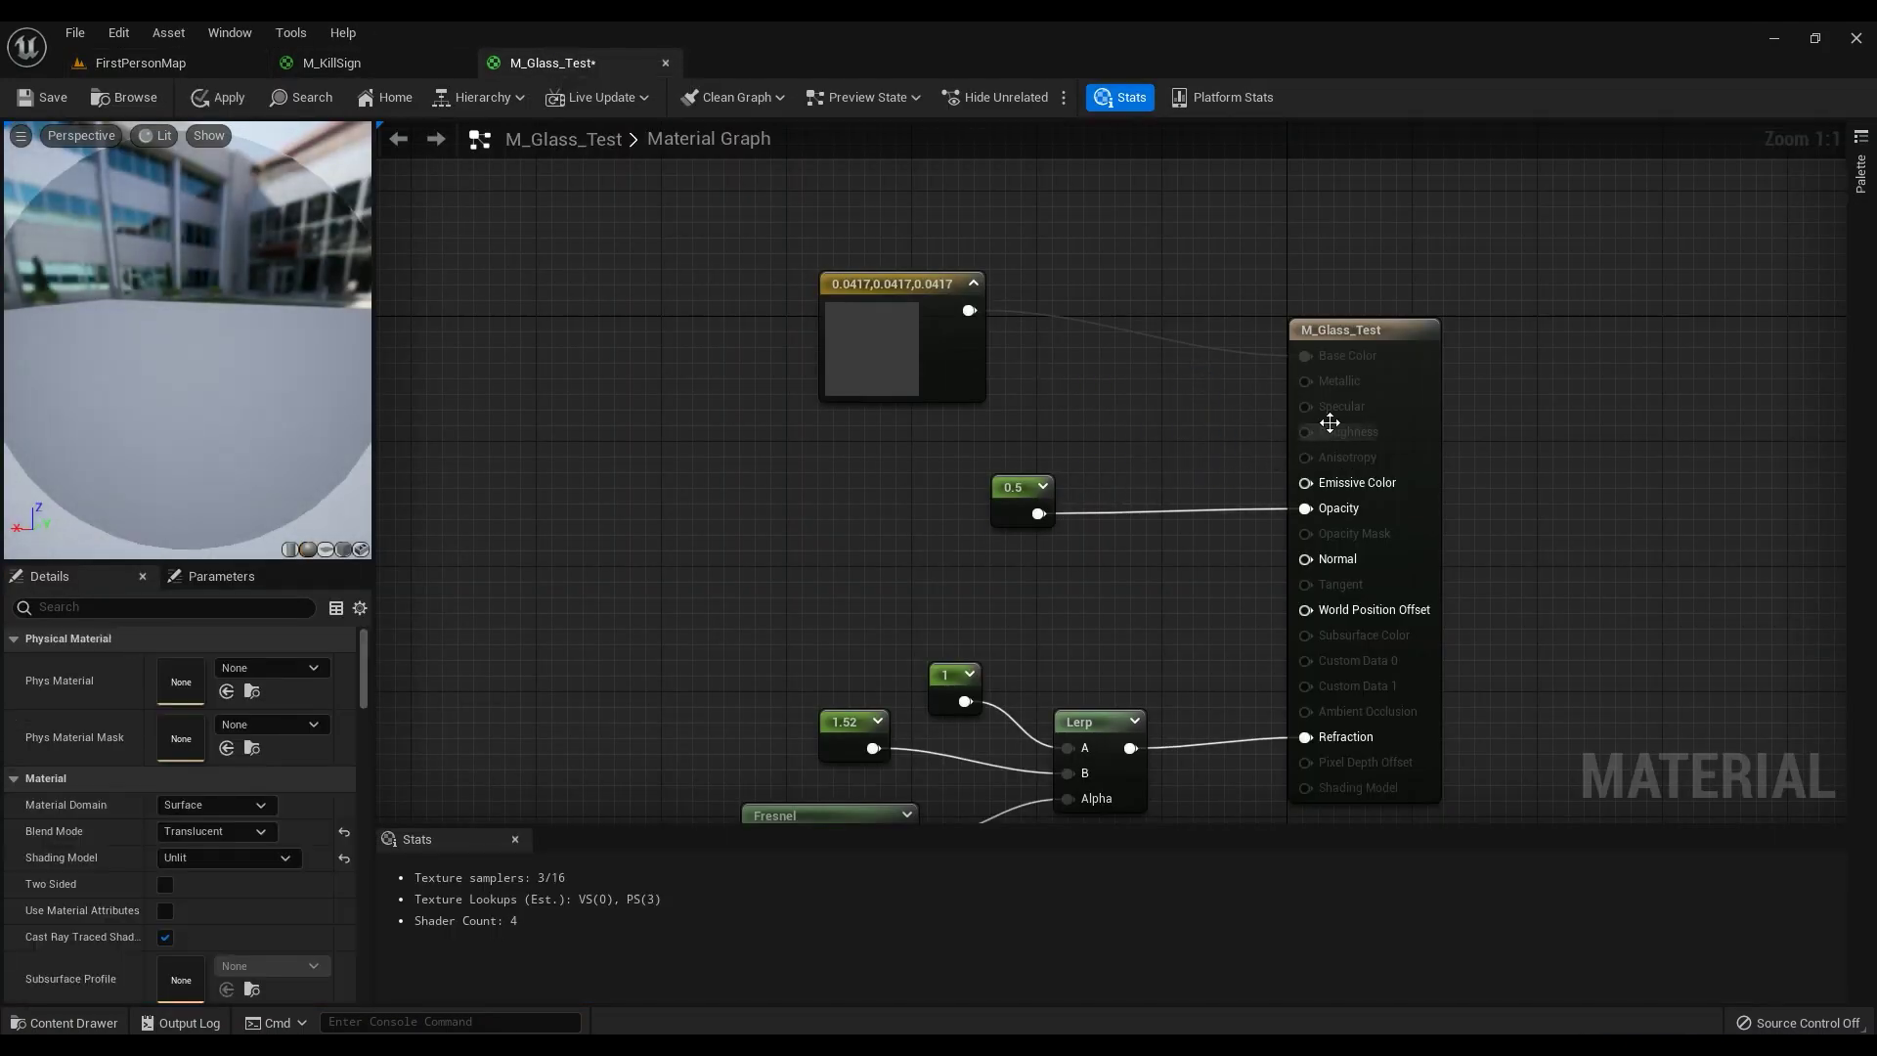
click(204, 859)
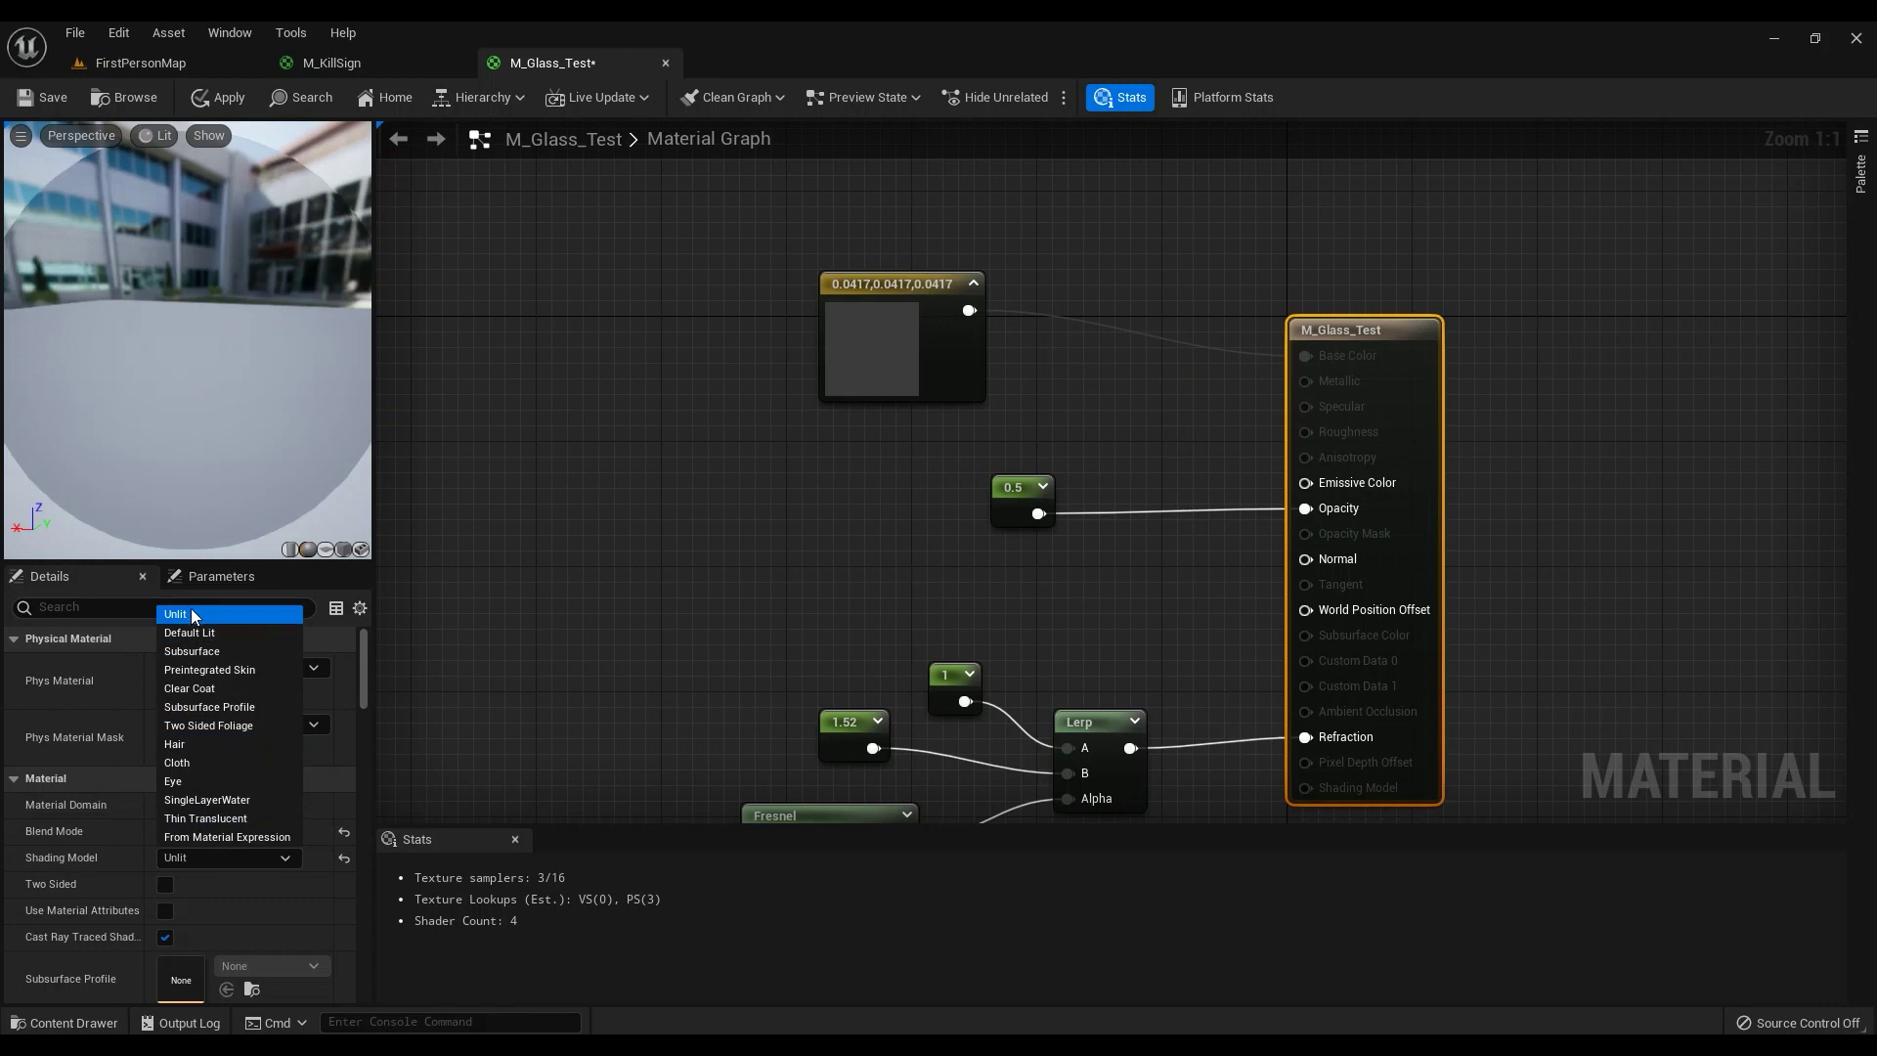
click(201, 631)
Step: Set the material's translucency Lighting Mode to Volumetric Directional
scroll(250, 792, down, 6)
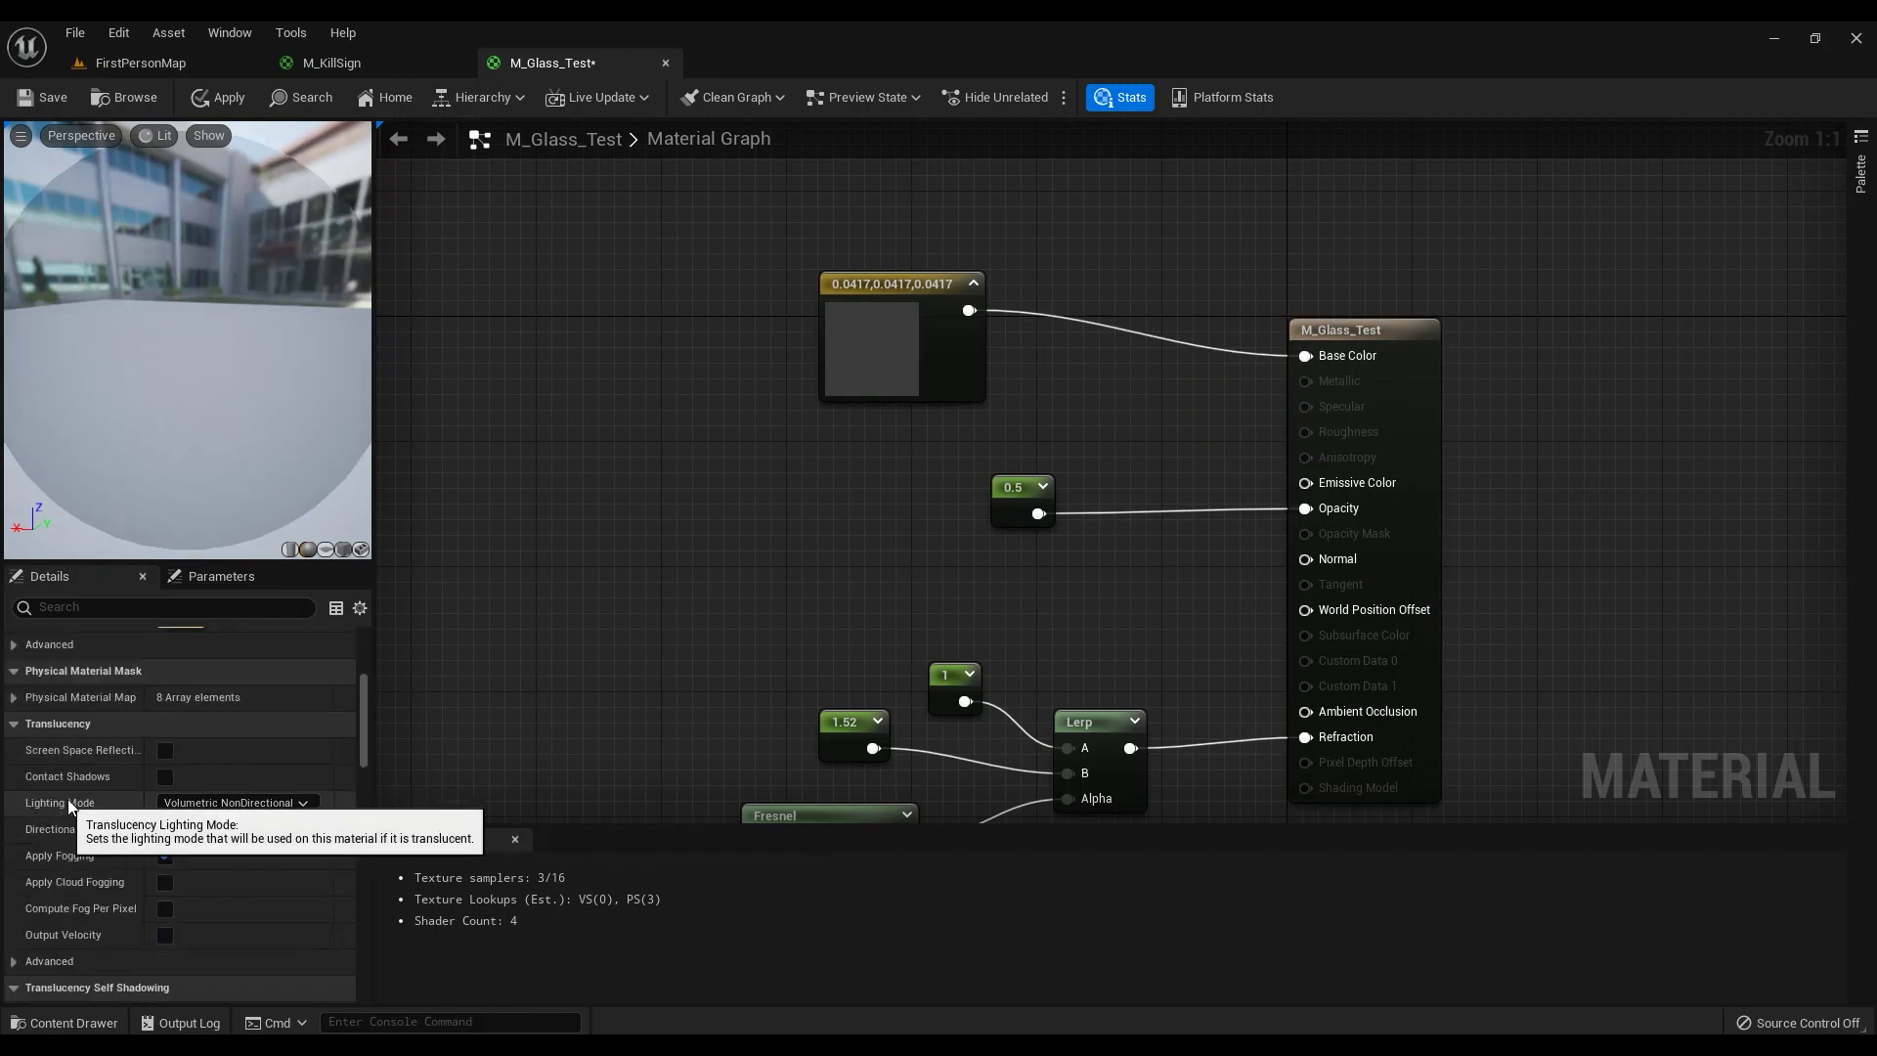
click(203, 801)
click(240, 841)
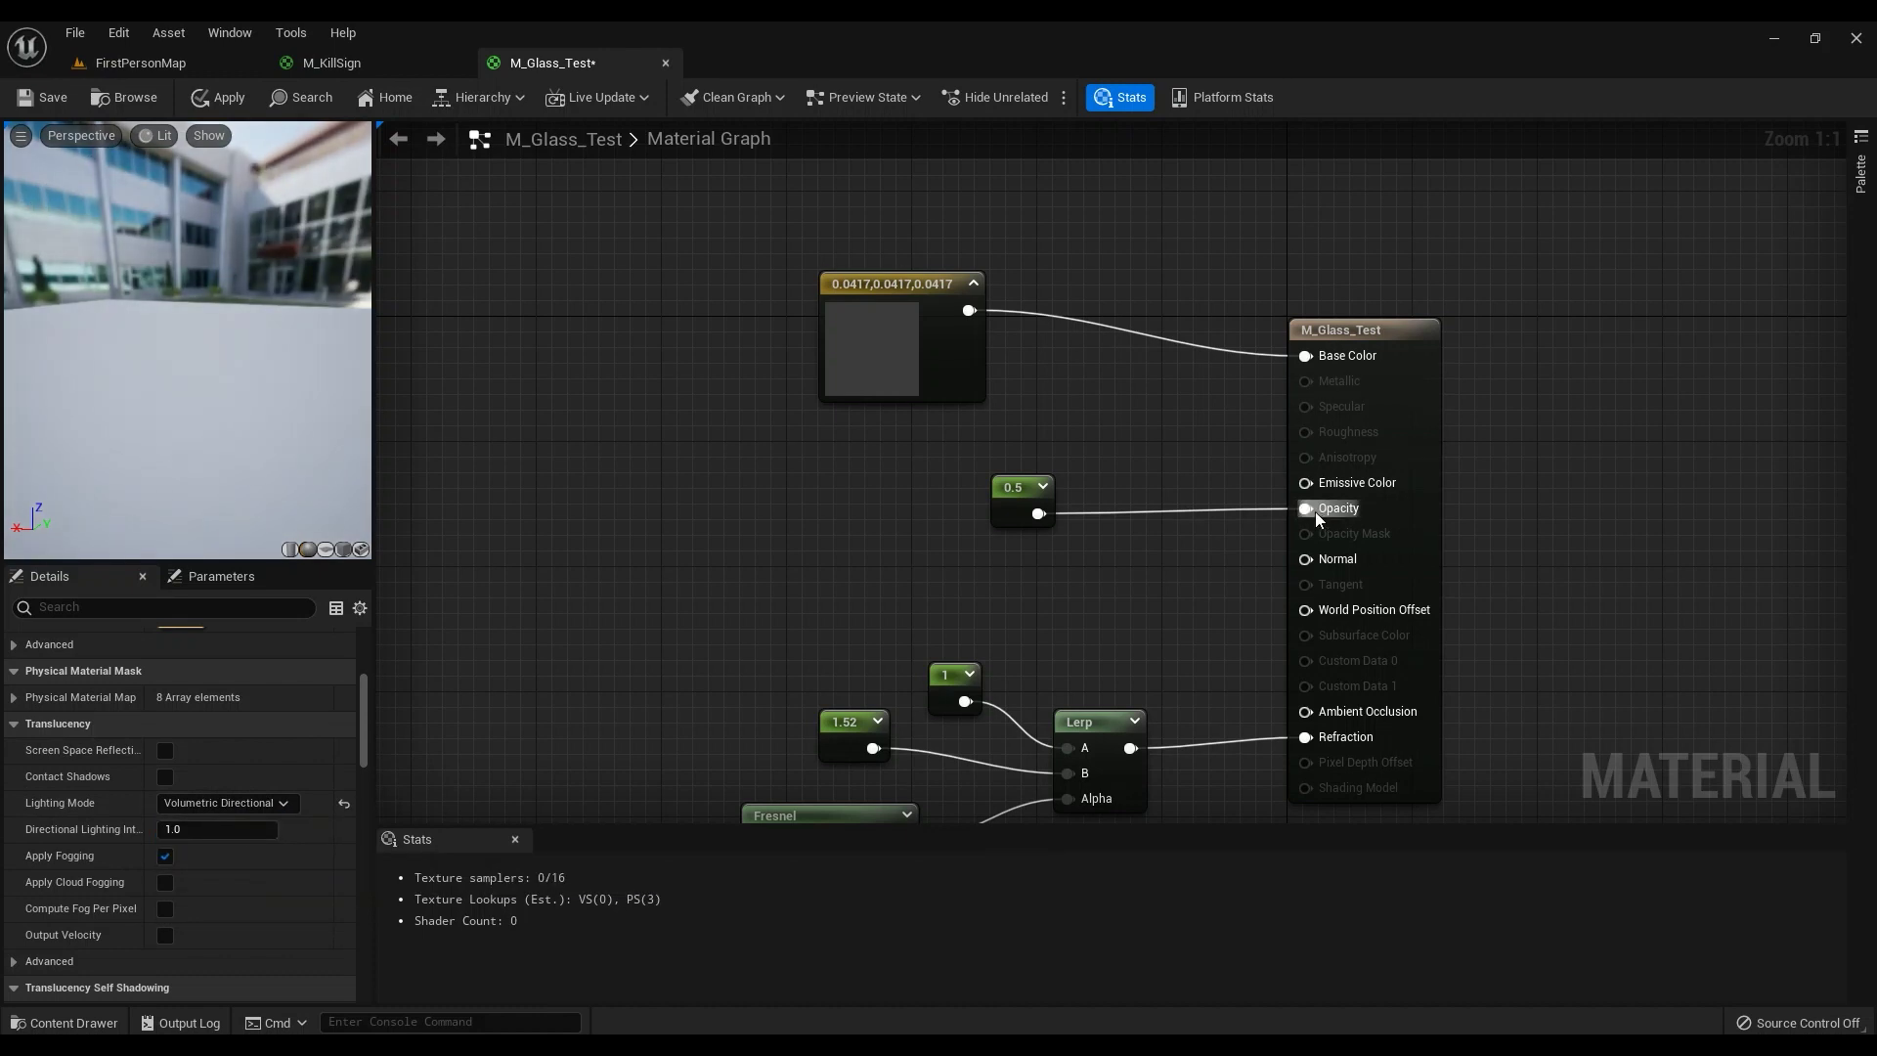
Step: Try the Surface TranslucencyVolume option as the material's translucency Lighting Mode
click(256, 801)
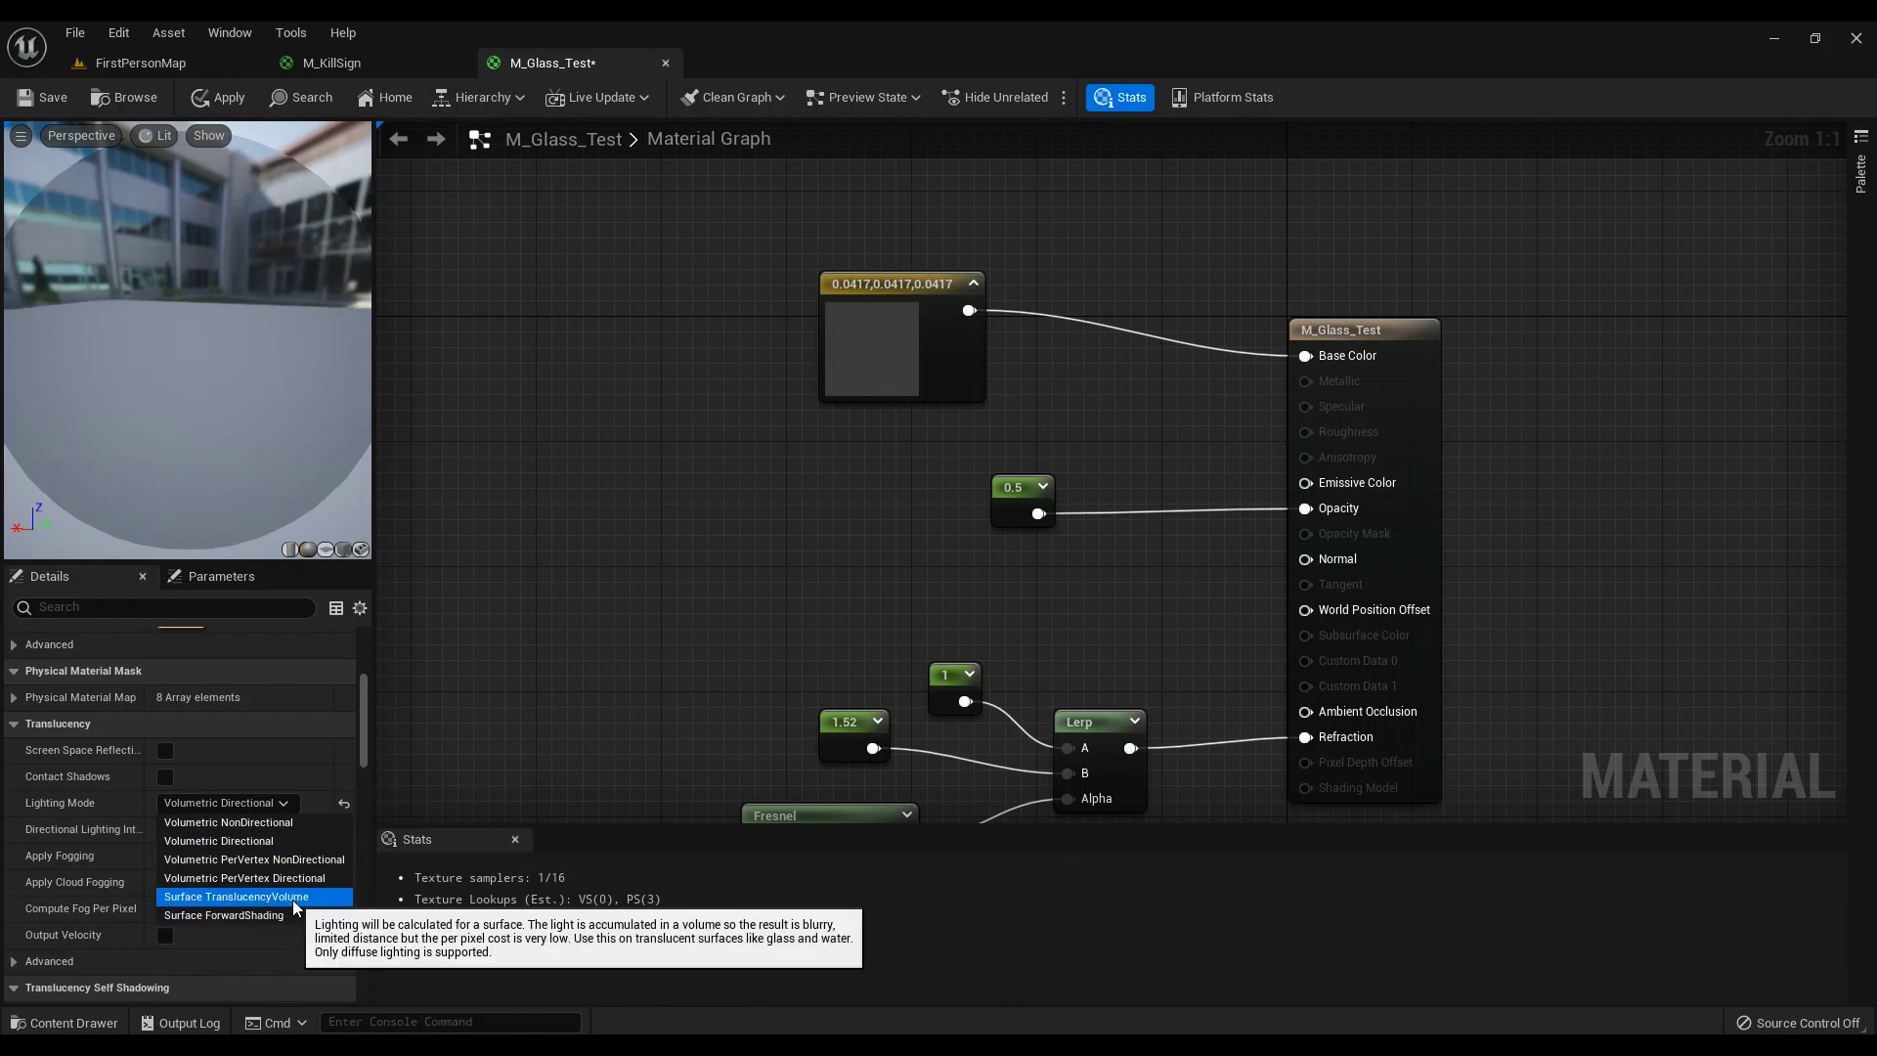
click(234, 896)
click(267, 802)
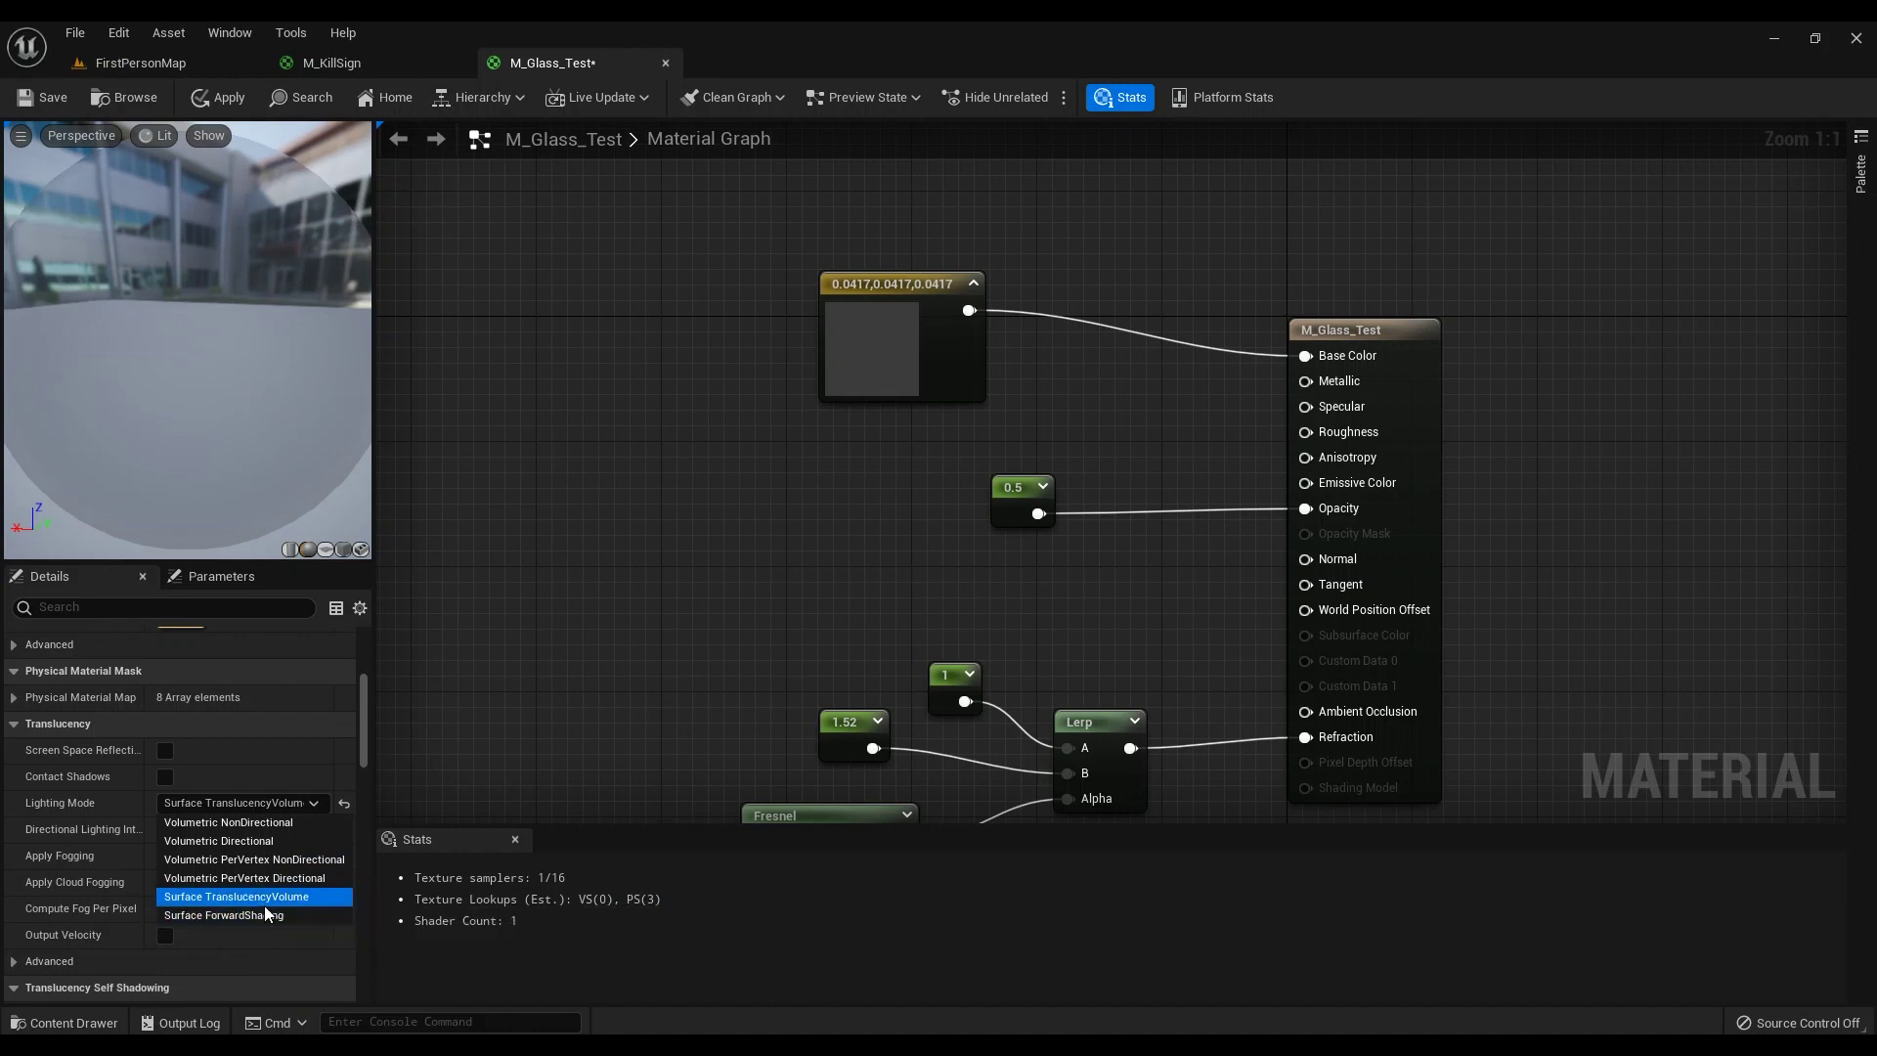
click(264, 898)
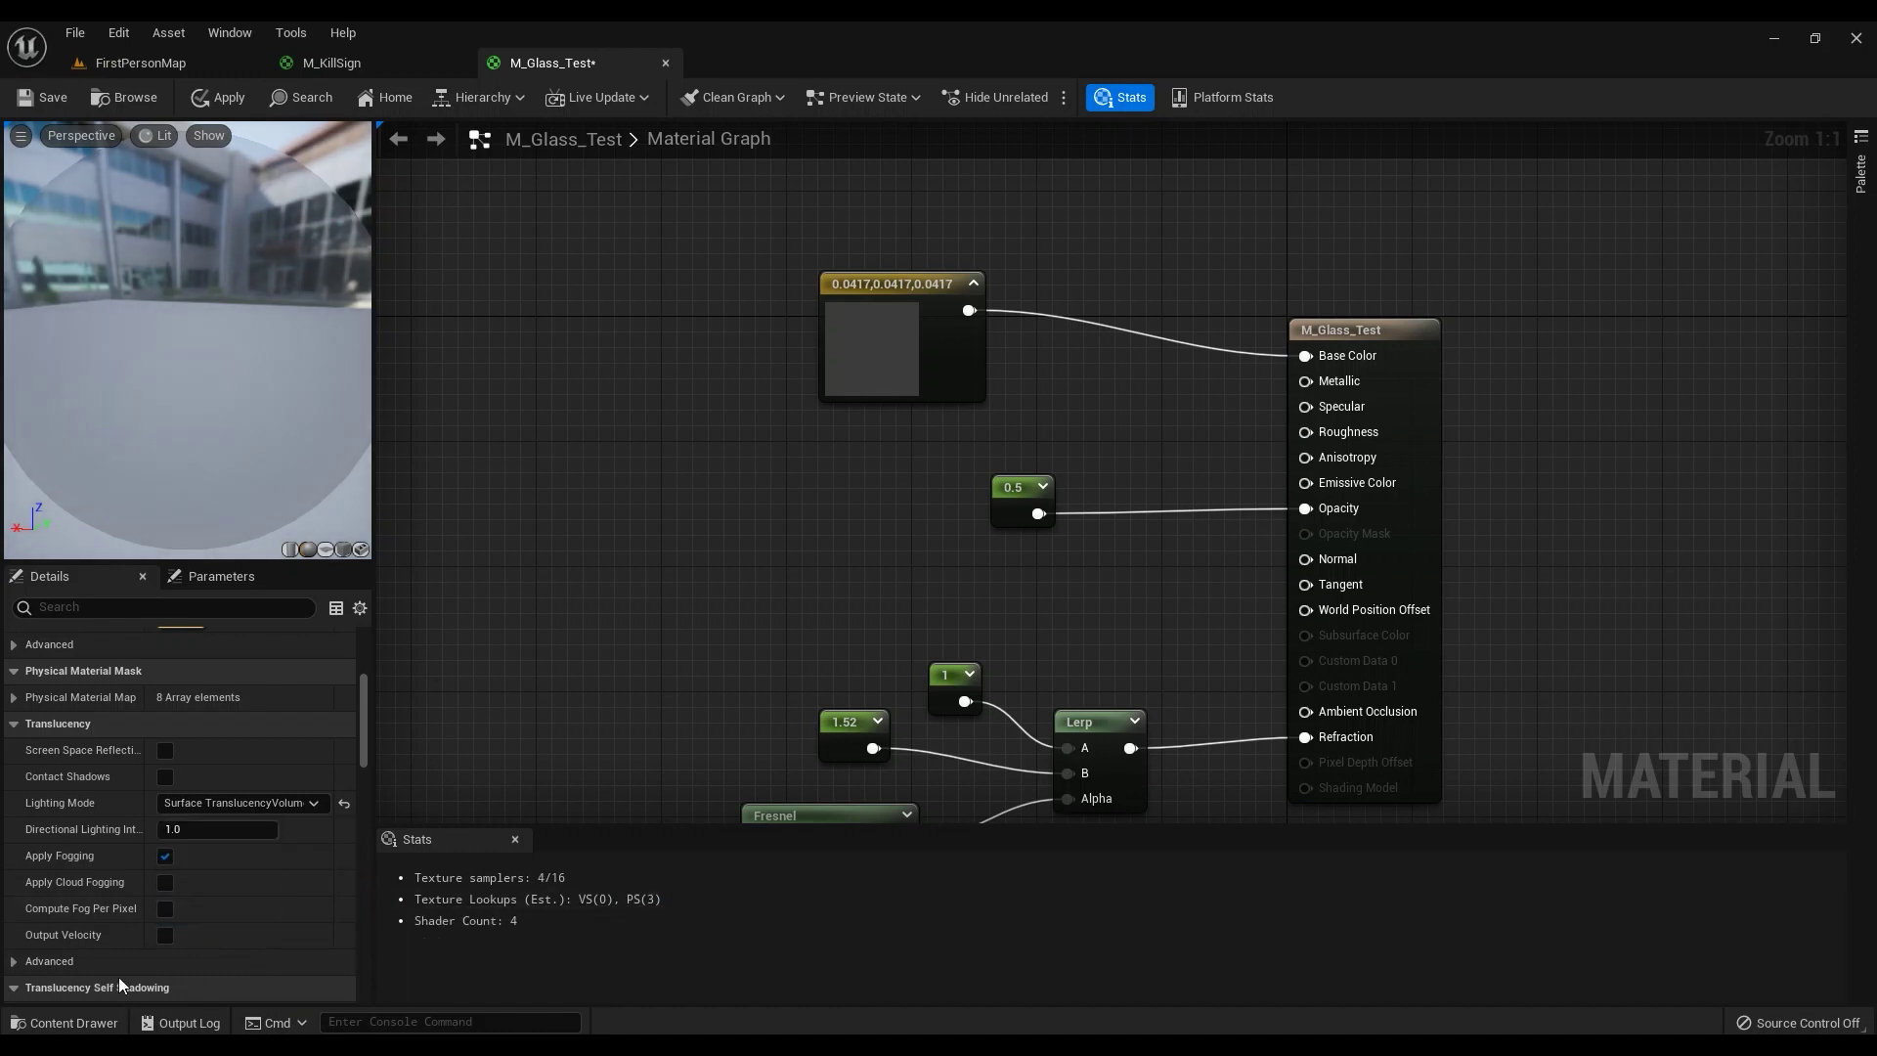
Step: Return the translucency Lighting Mode to Volumetric Directional
click(227, 803)
click(208, 829)
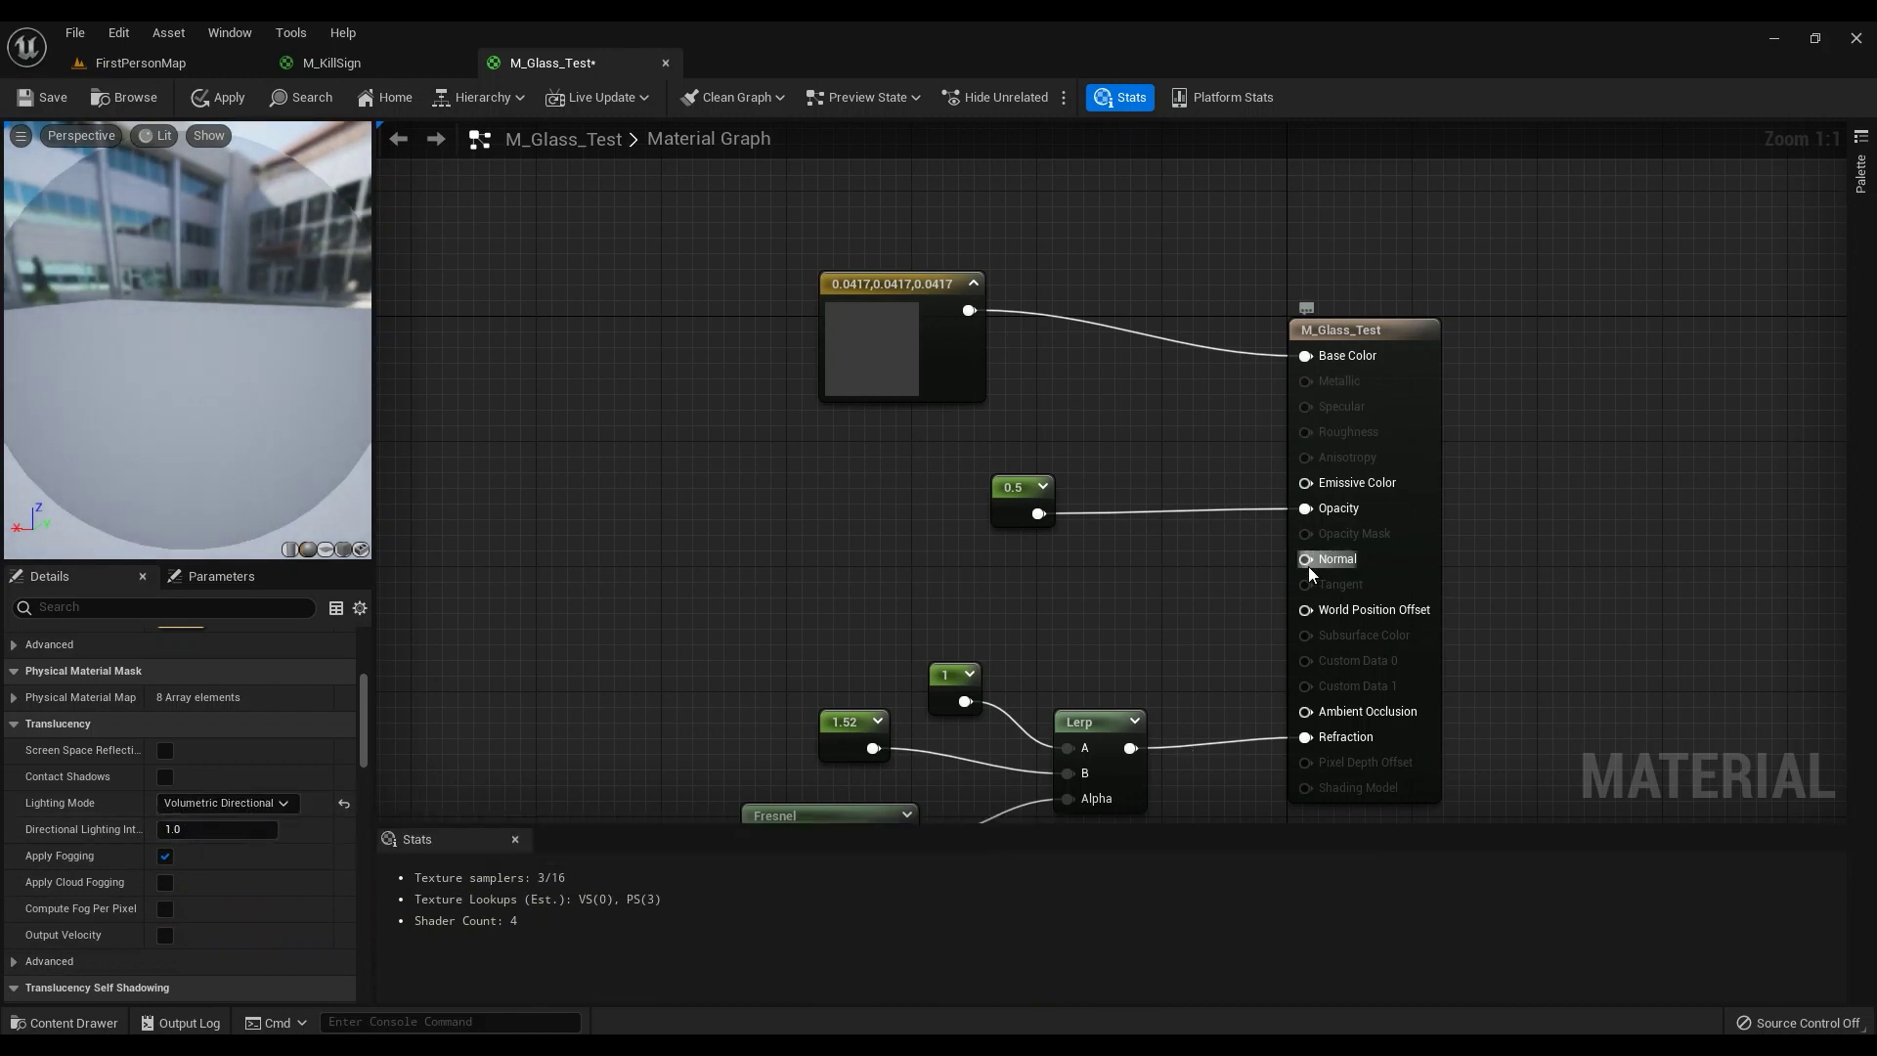
right_drag(1280, 630, 1235, 551)
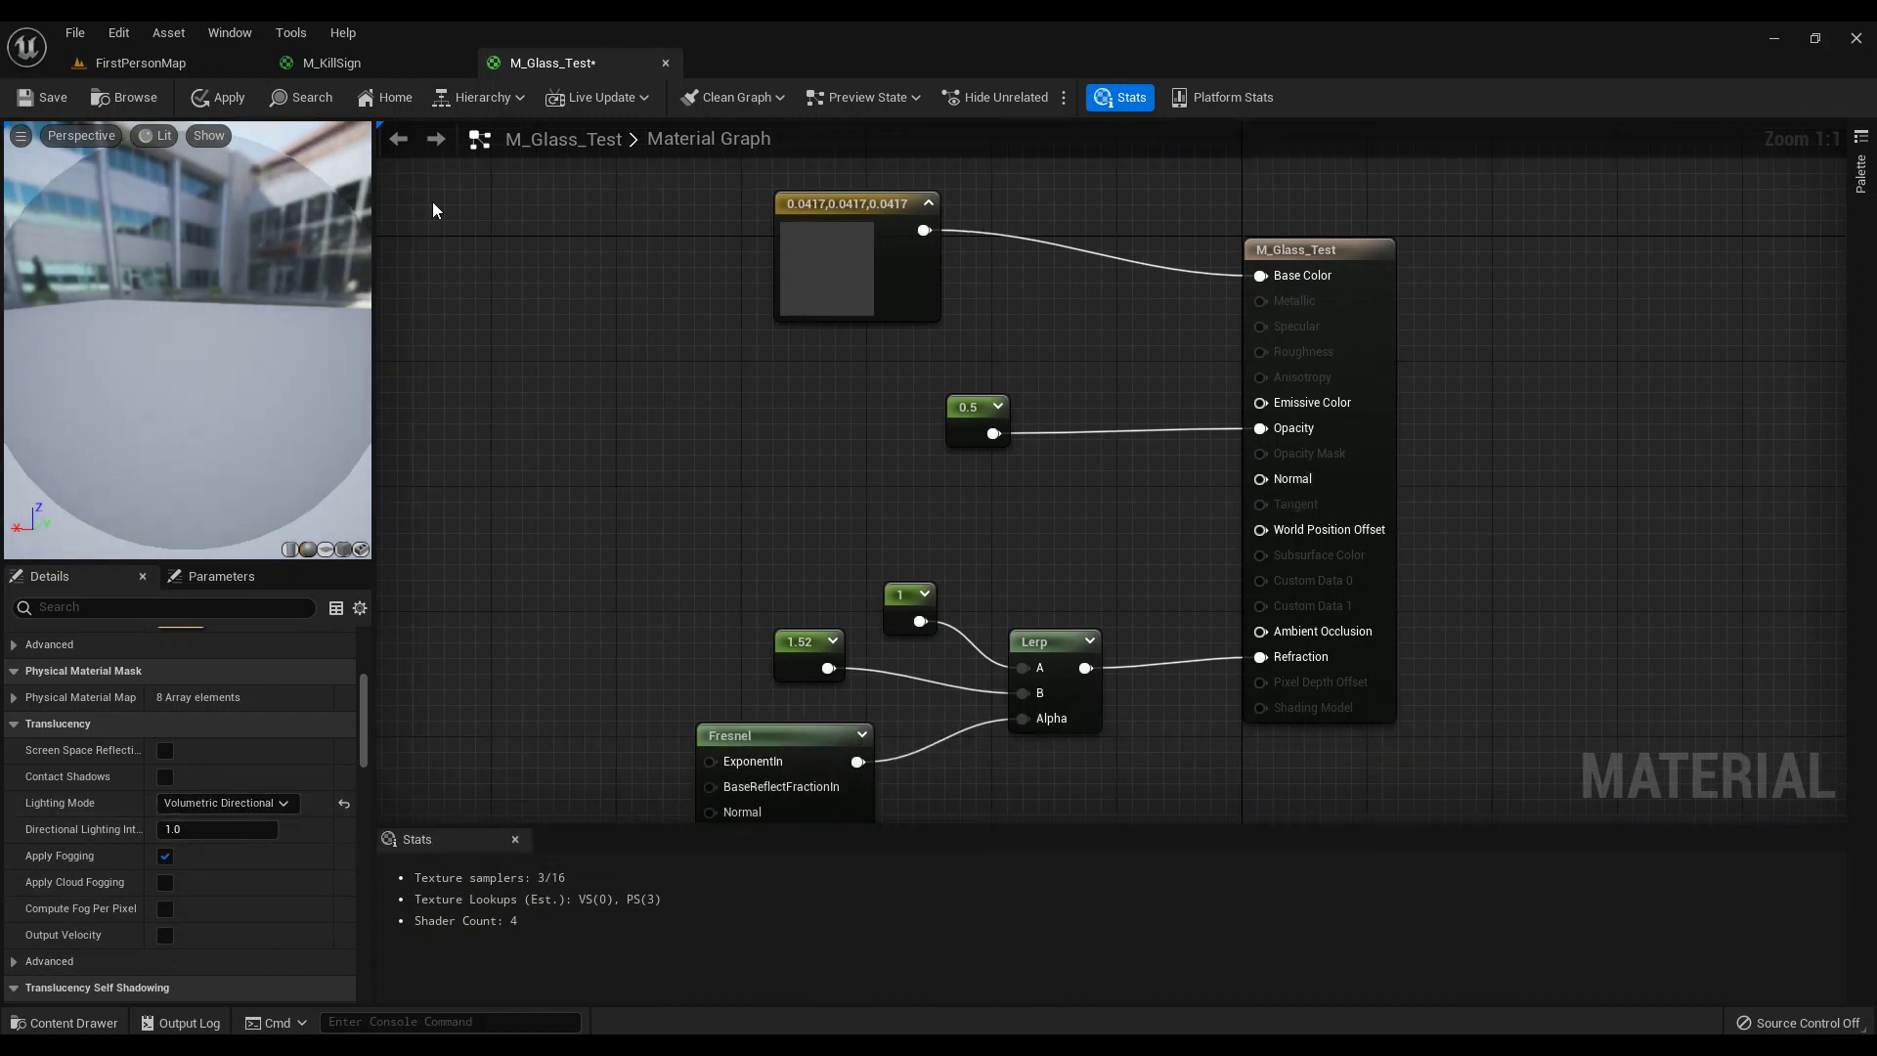
Step: Browse to the StarterContent Textures folder from FirstPersonMap and locate the T_Water_N normal map
click(171, 71)
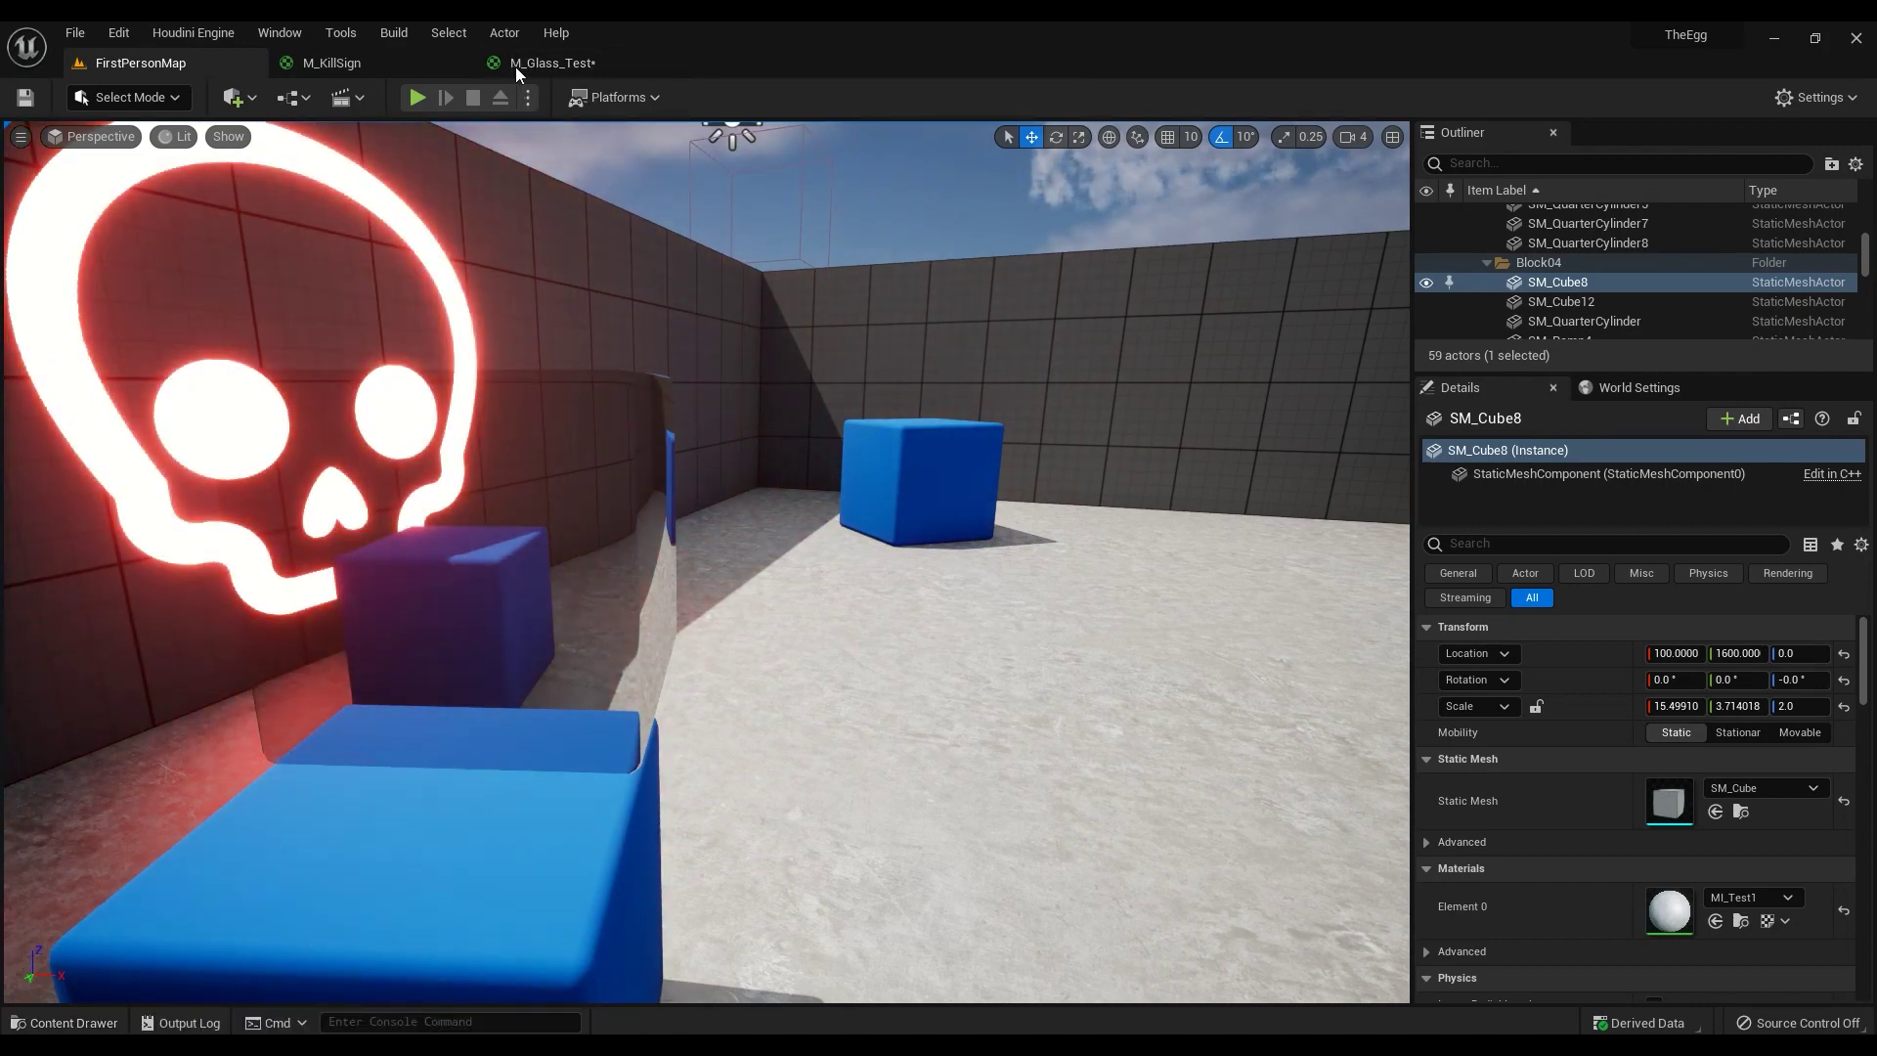
click(553, 63)
click(140, 63)
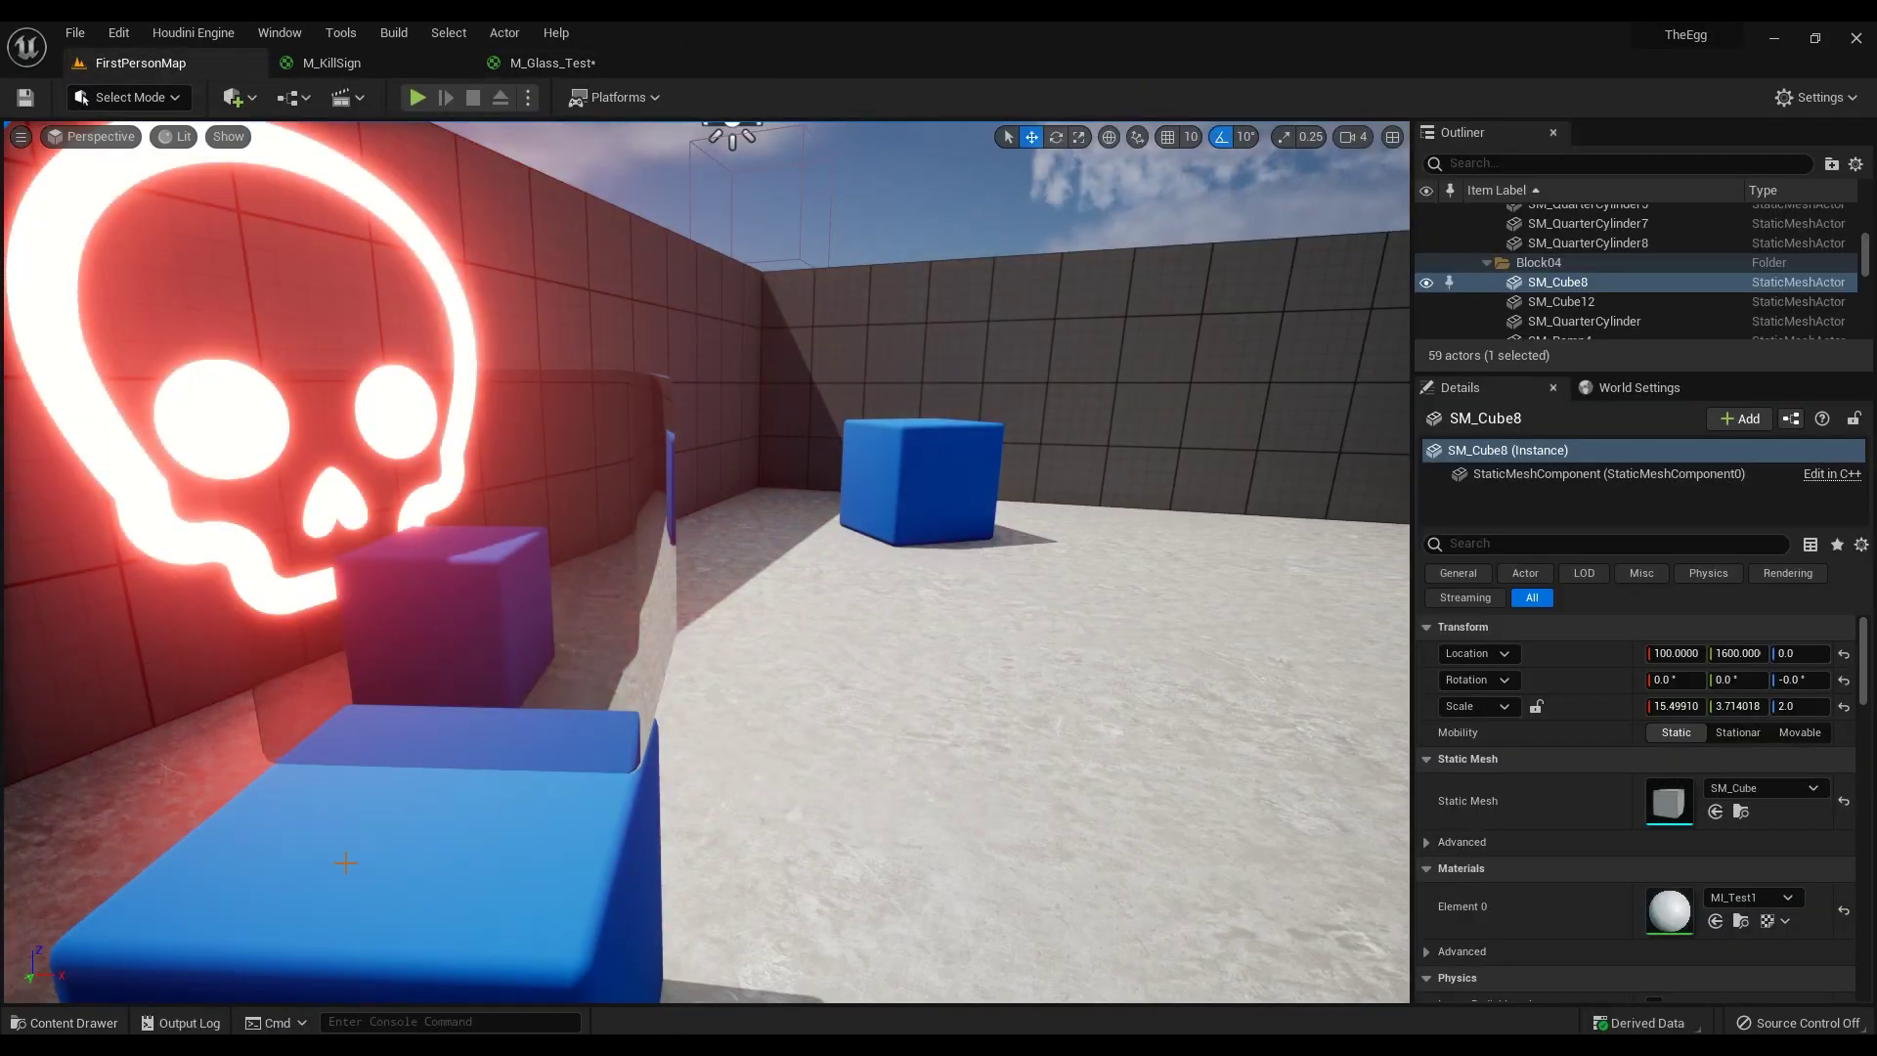
click(65, 1022)
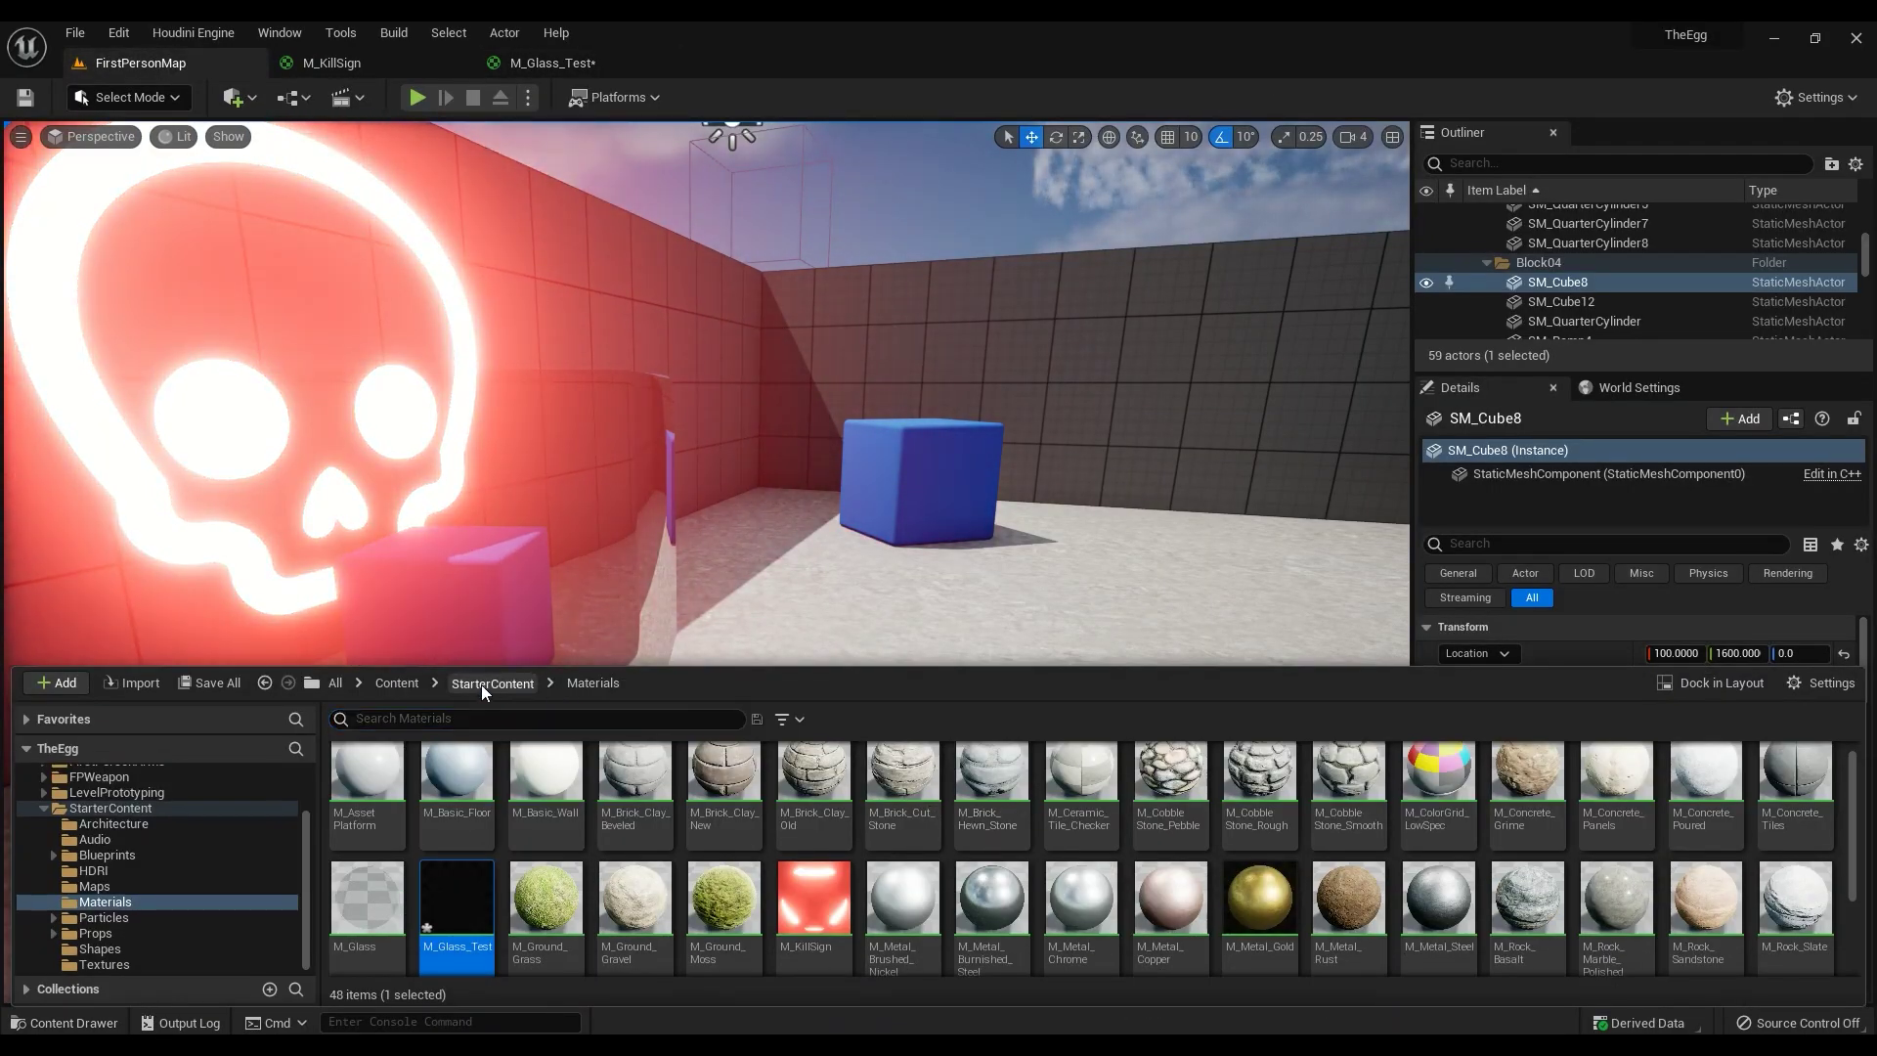
click(492, 683)
double_click(1039, 775)
scroll(1003, 895, down, 6)
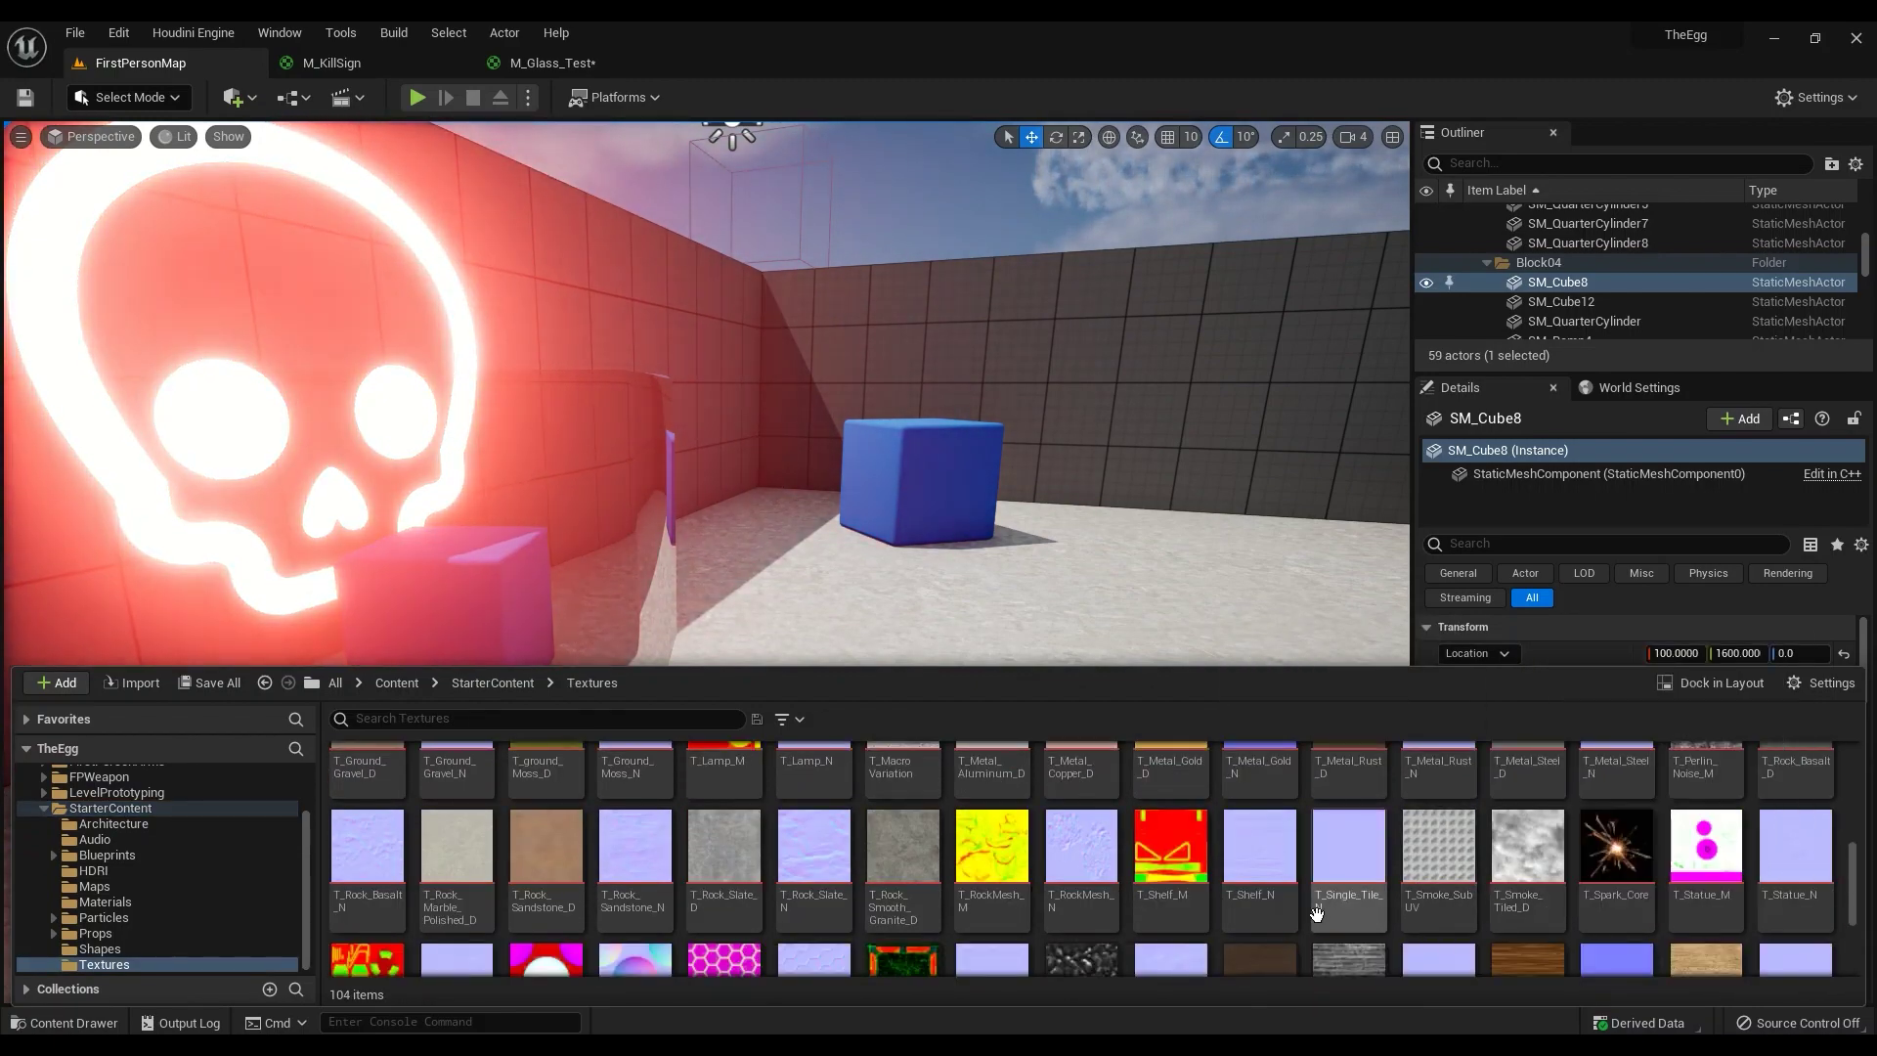
scroll(1417, 909, down, 3)
mouse_move(1854, 909)
mouse_down()
mouse_move(1855, 881)
mouse_move(1854, 926)
mouse_up()
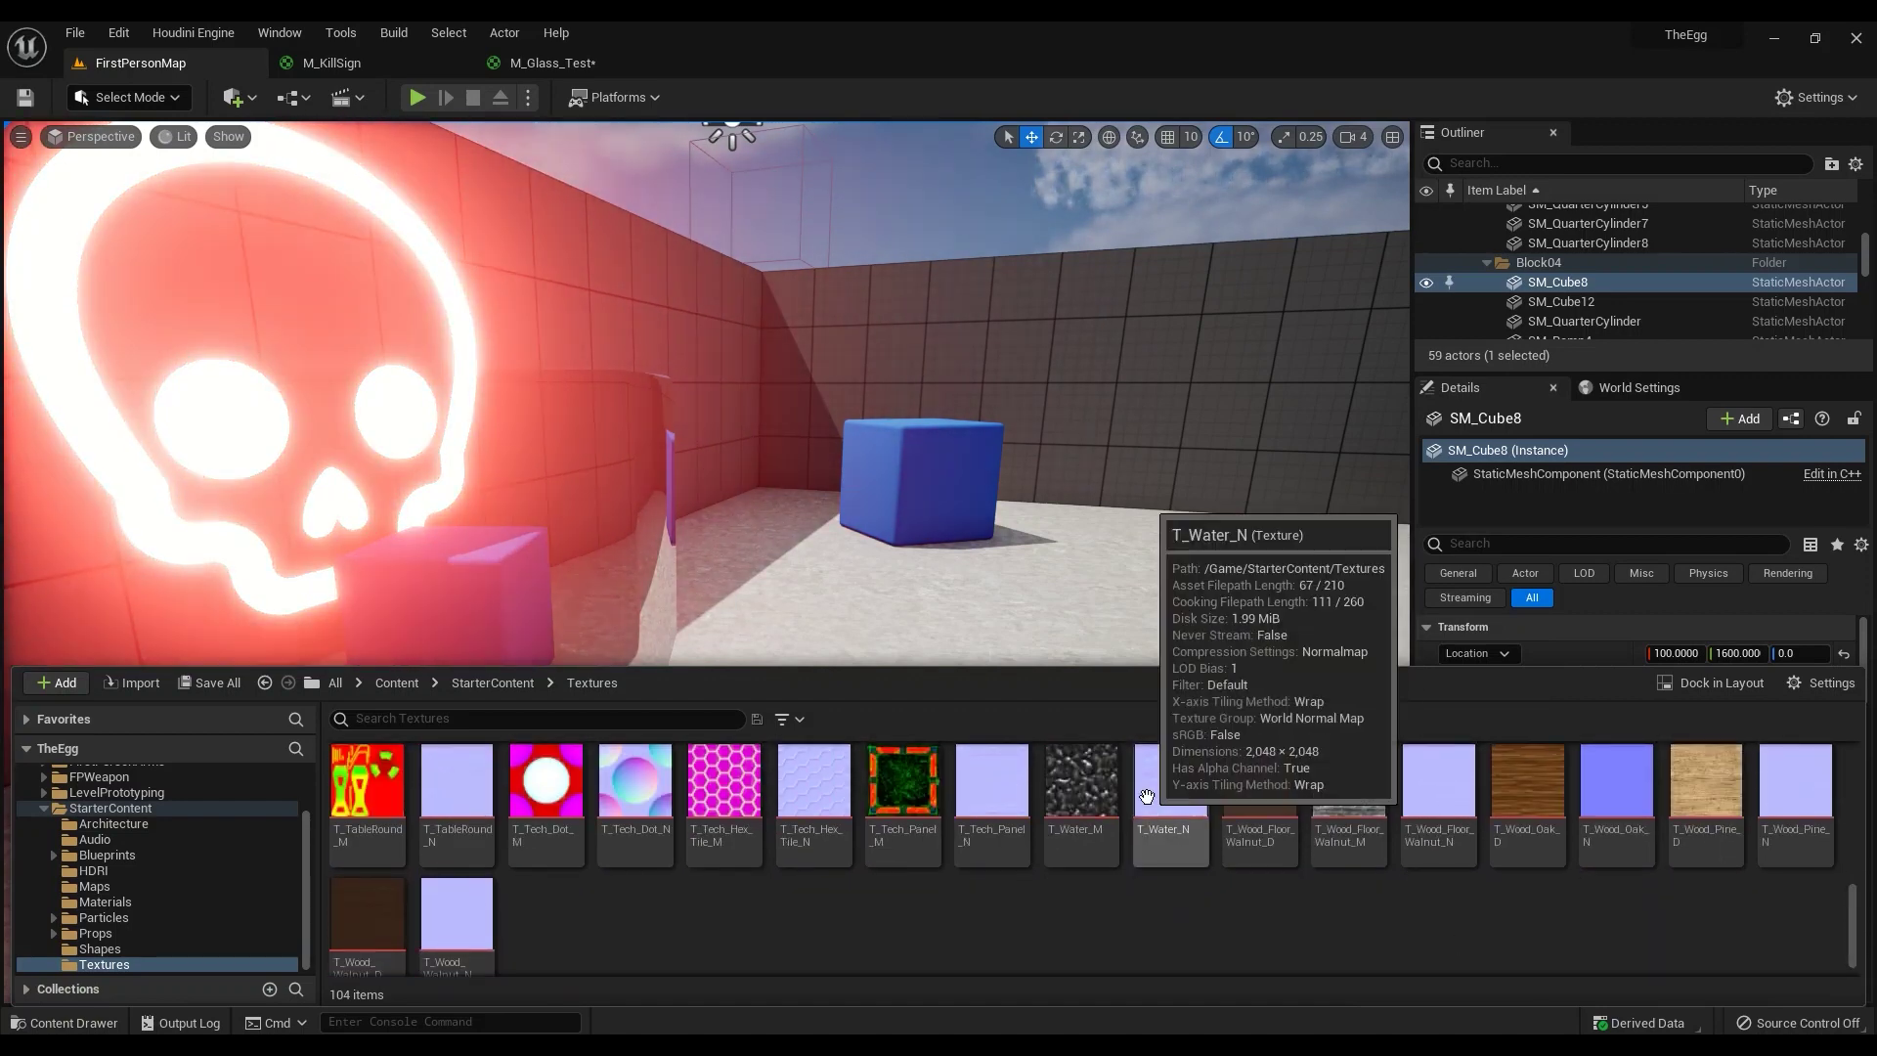
Step: Add T_Water_N to the M_Glass_Test graph as a Texture Sample, placed to the left of the opacity constant
click(1171, 787)
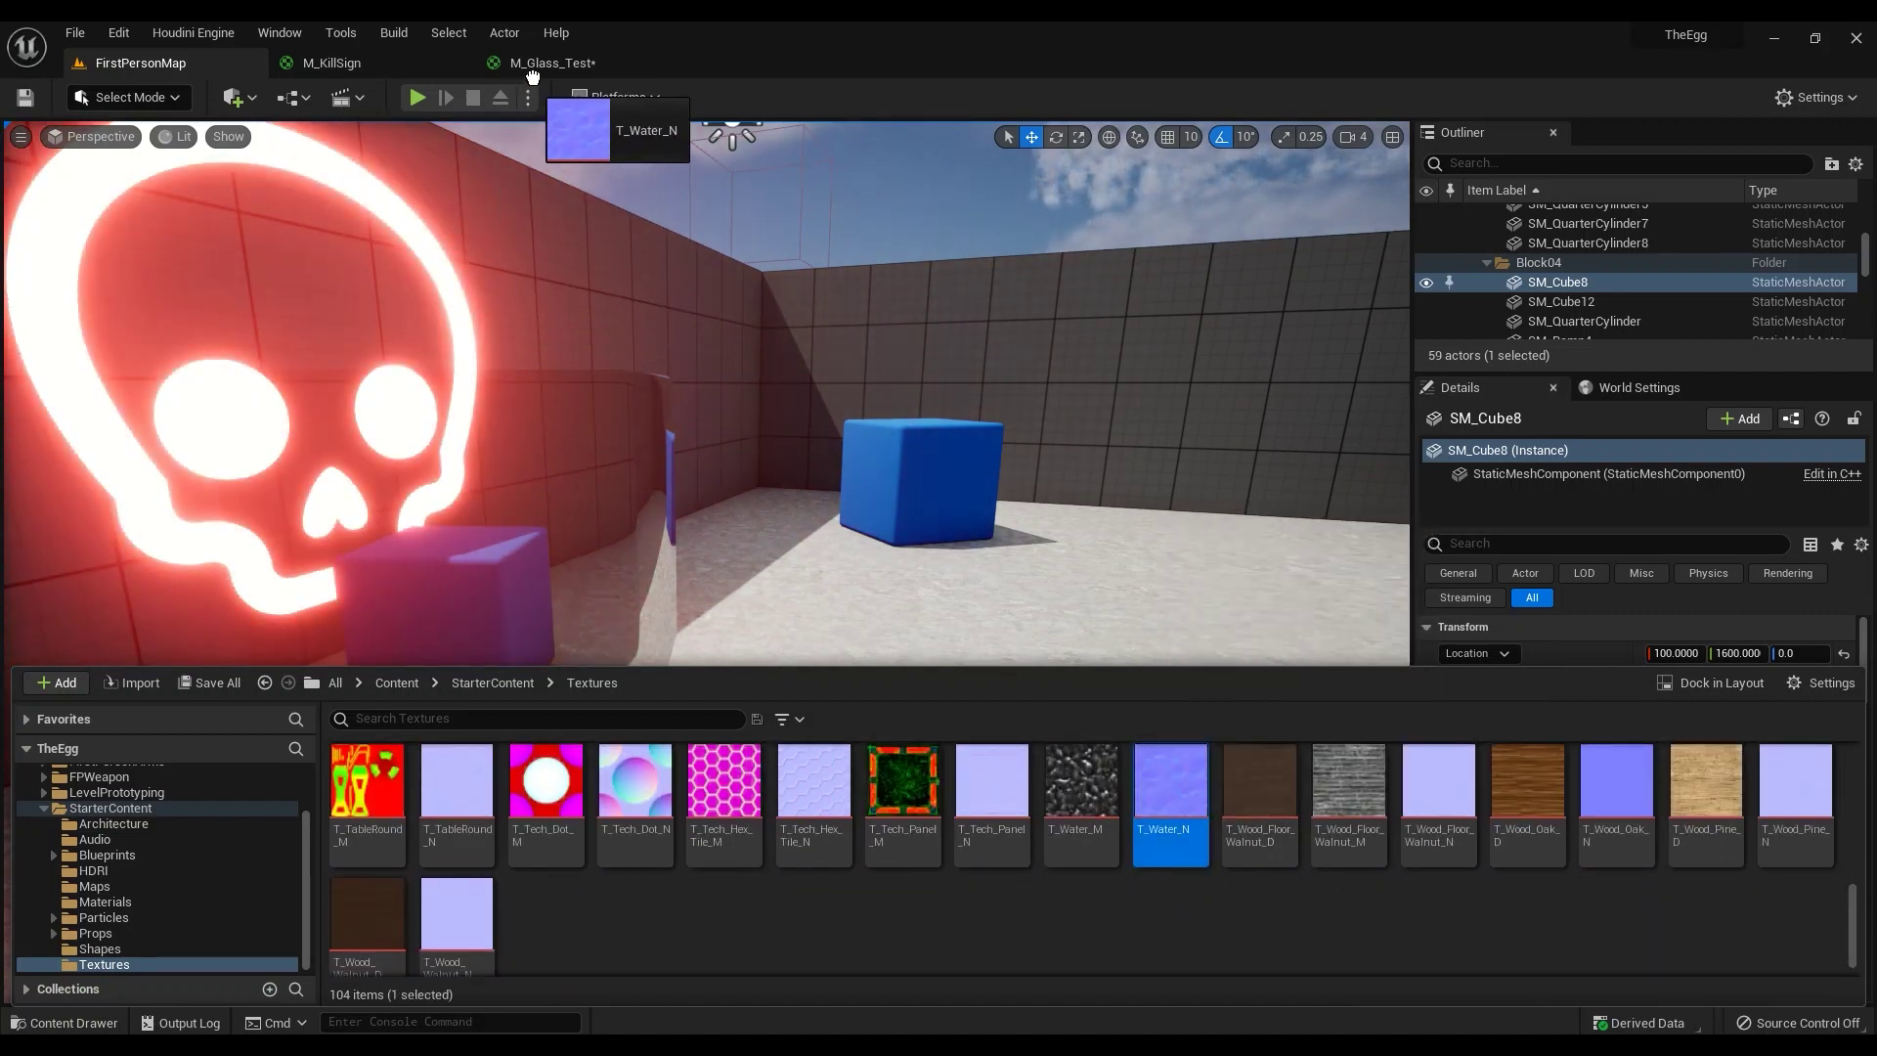
drag(544, 58, 544, 59)
drag(611, 520, 515, 498)
right_drag(729, 418, 753, 501)
drag(642, 579, 586, 474)
right_drag(773, 545, 842, 588)
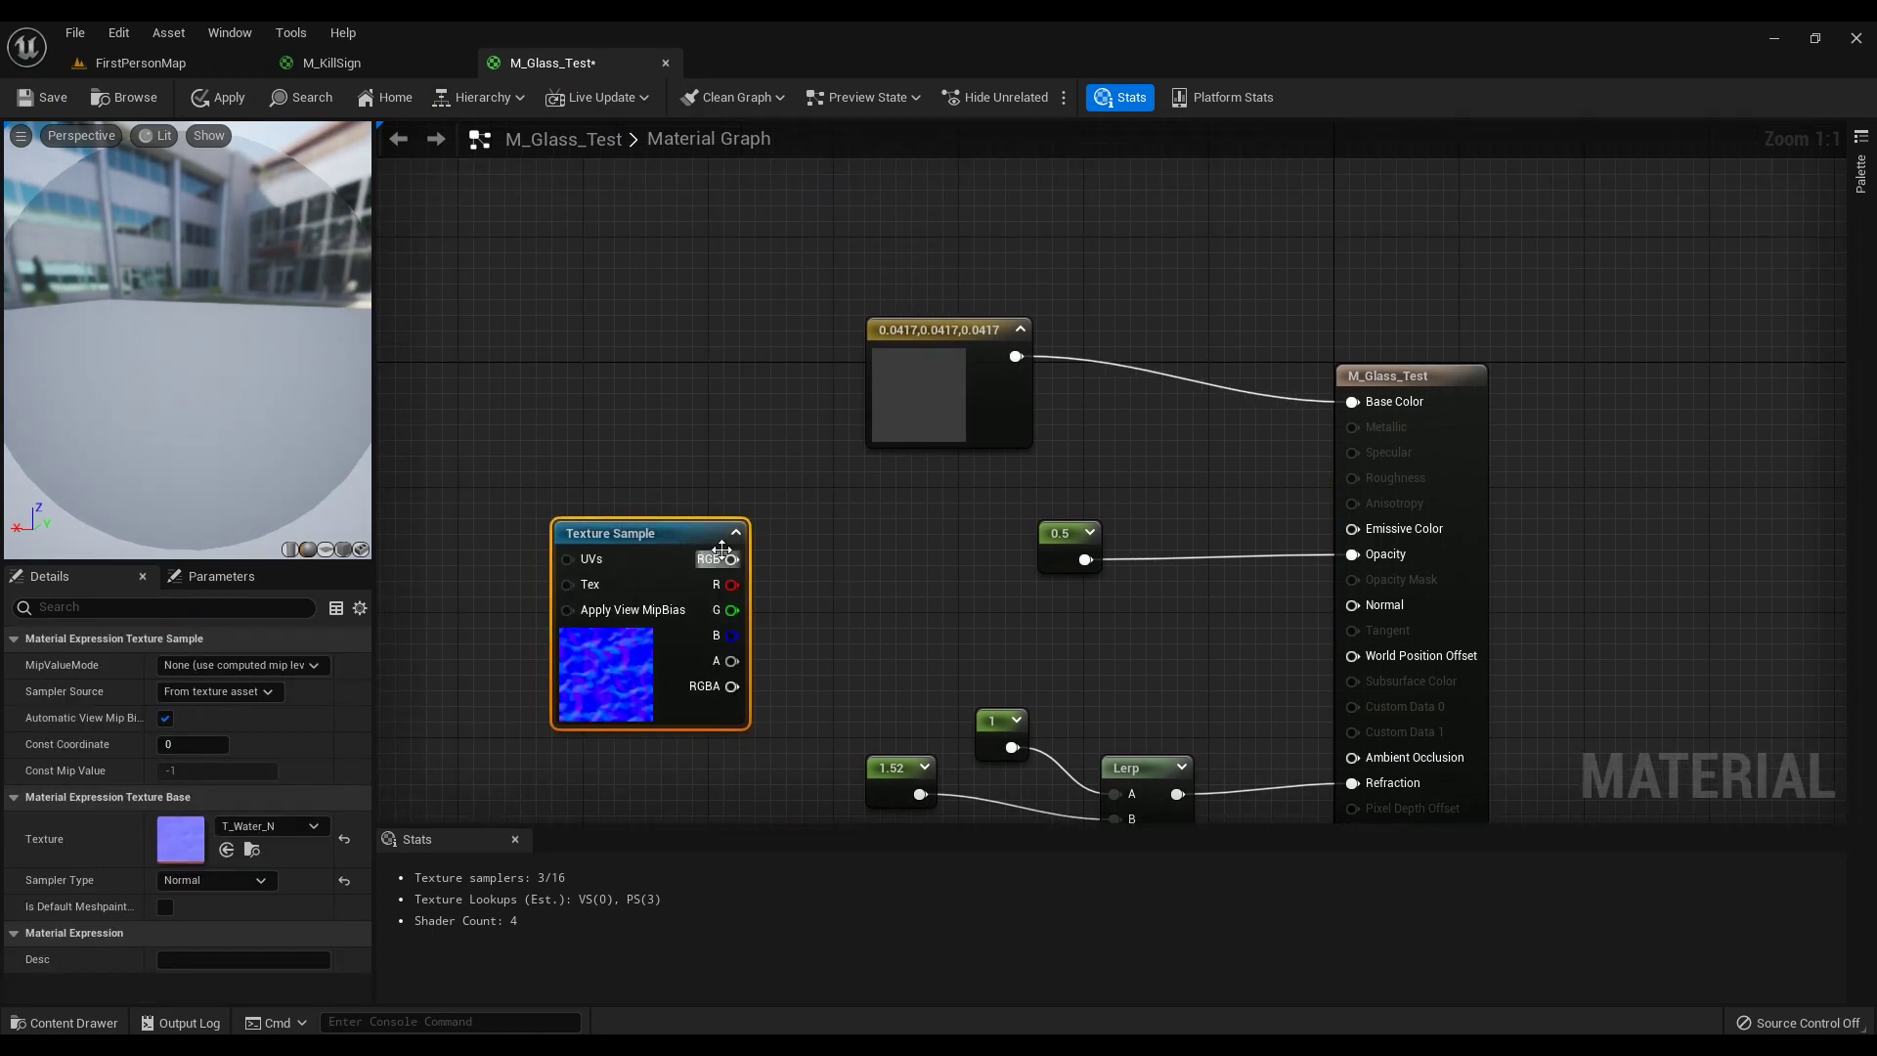
Step: Connect the Texture Sample's RGB output to Normal, apply the material and return to FirstPersonMap to check it
drag(751, 564, 1354, 605)
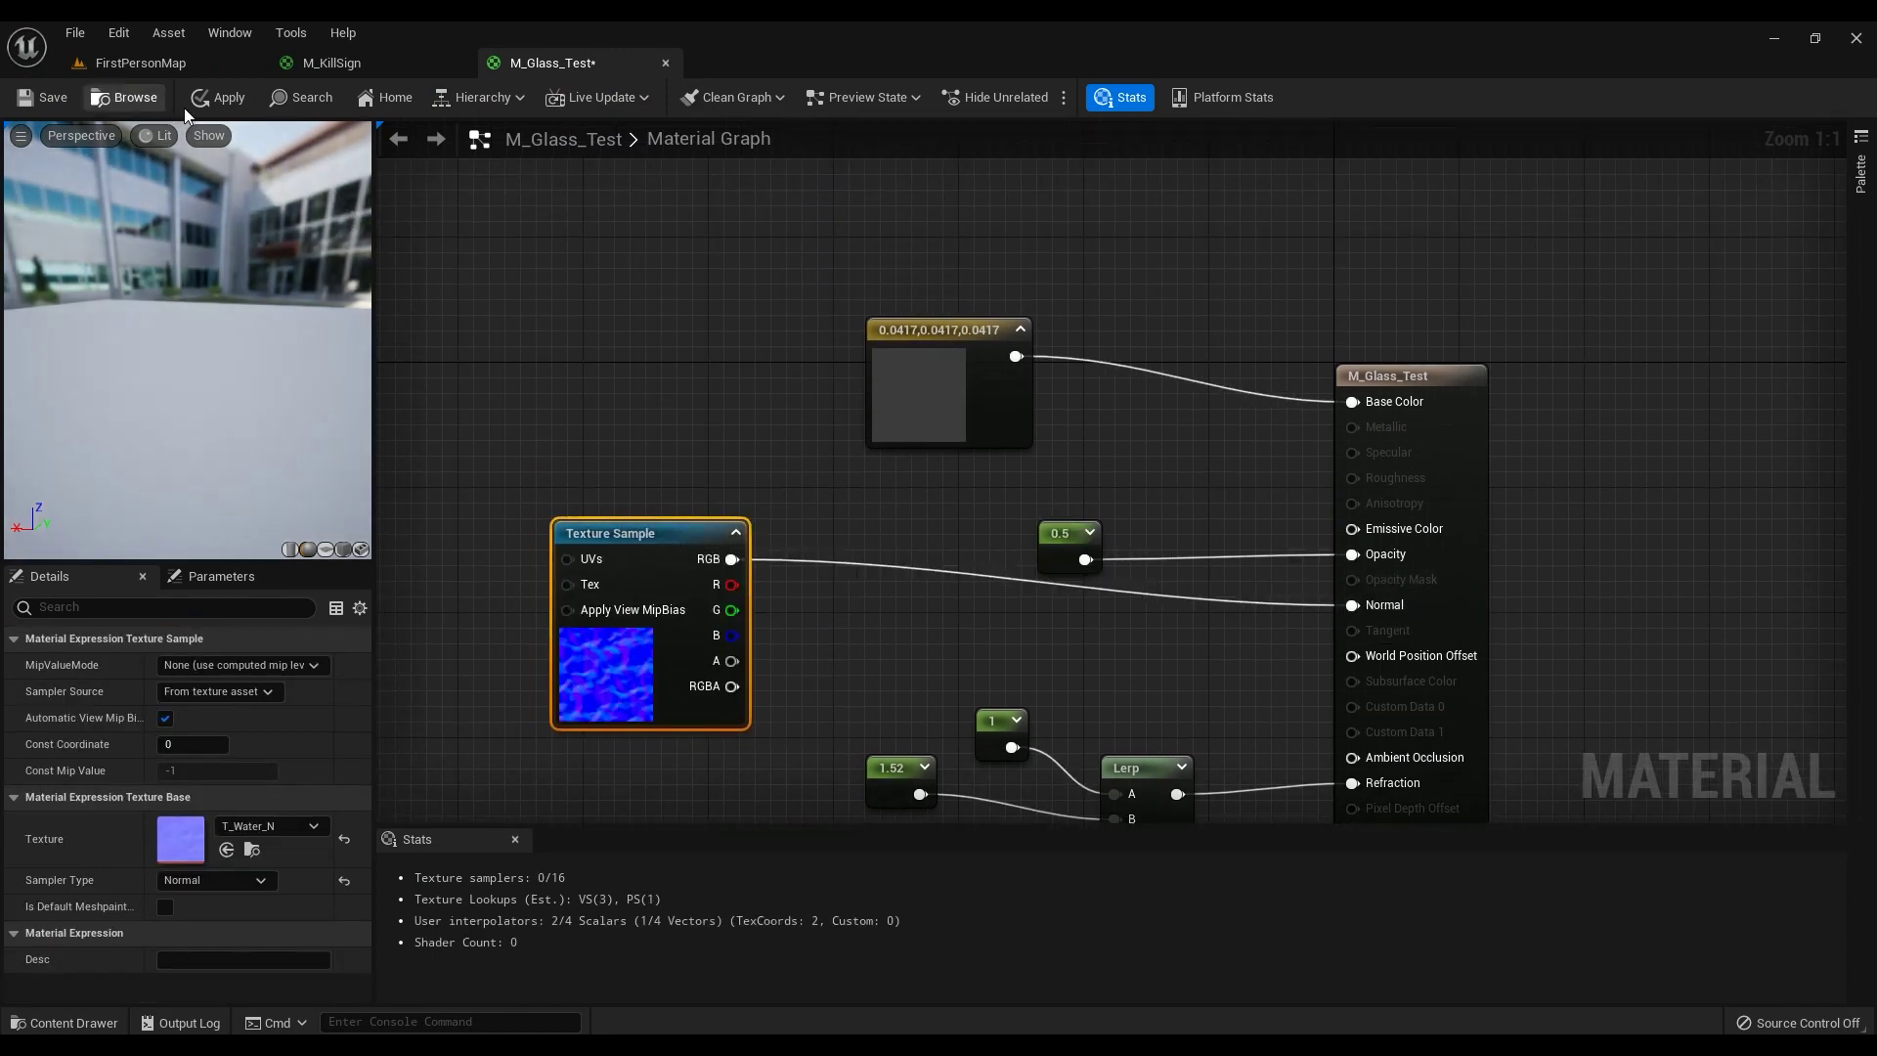
click(210, 102)
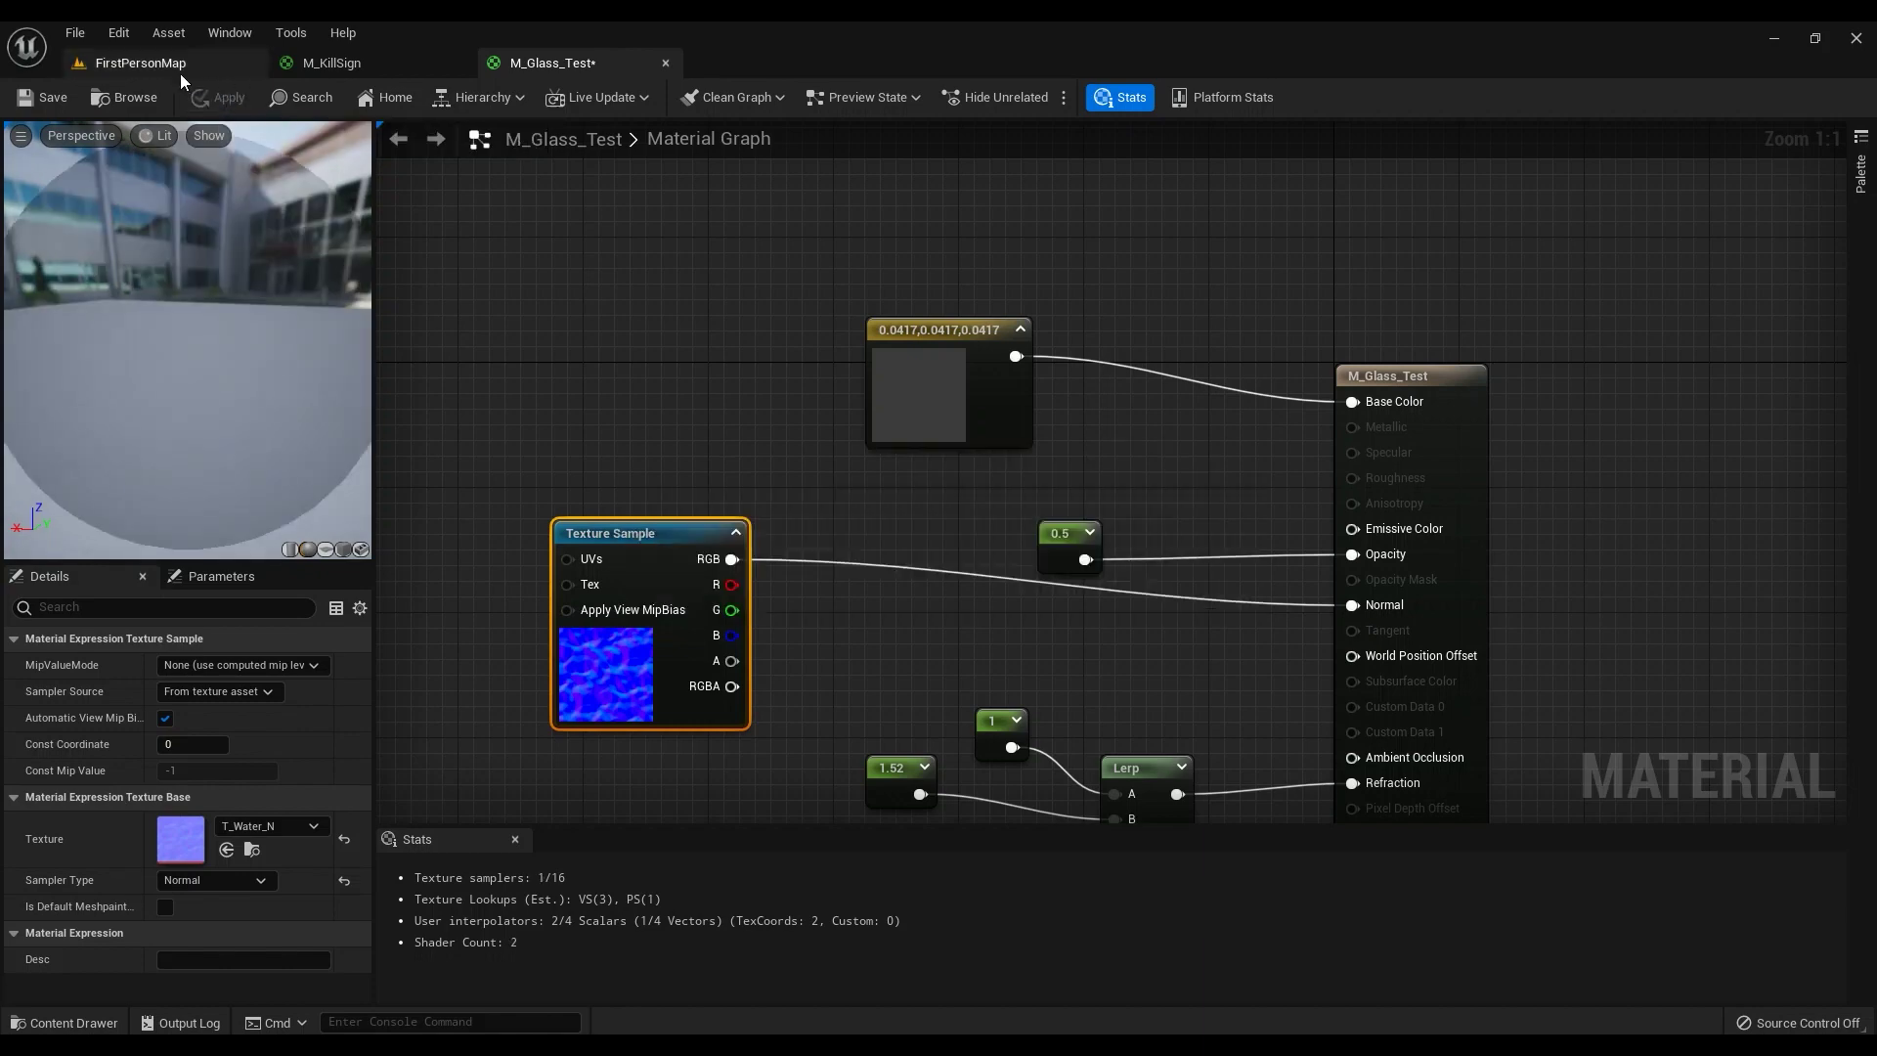
click(154, 65)
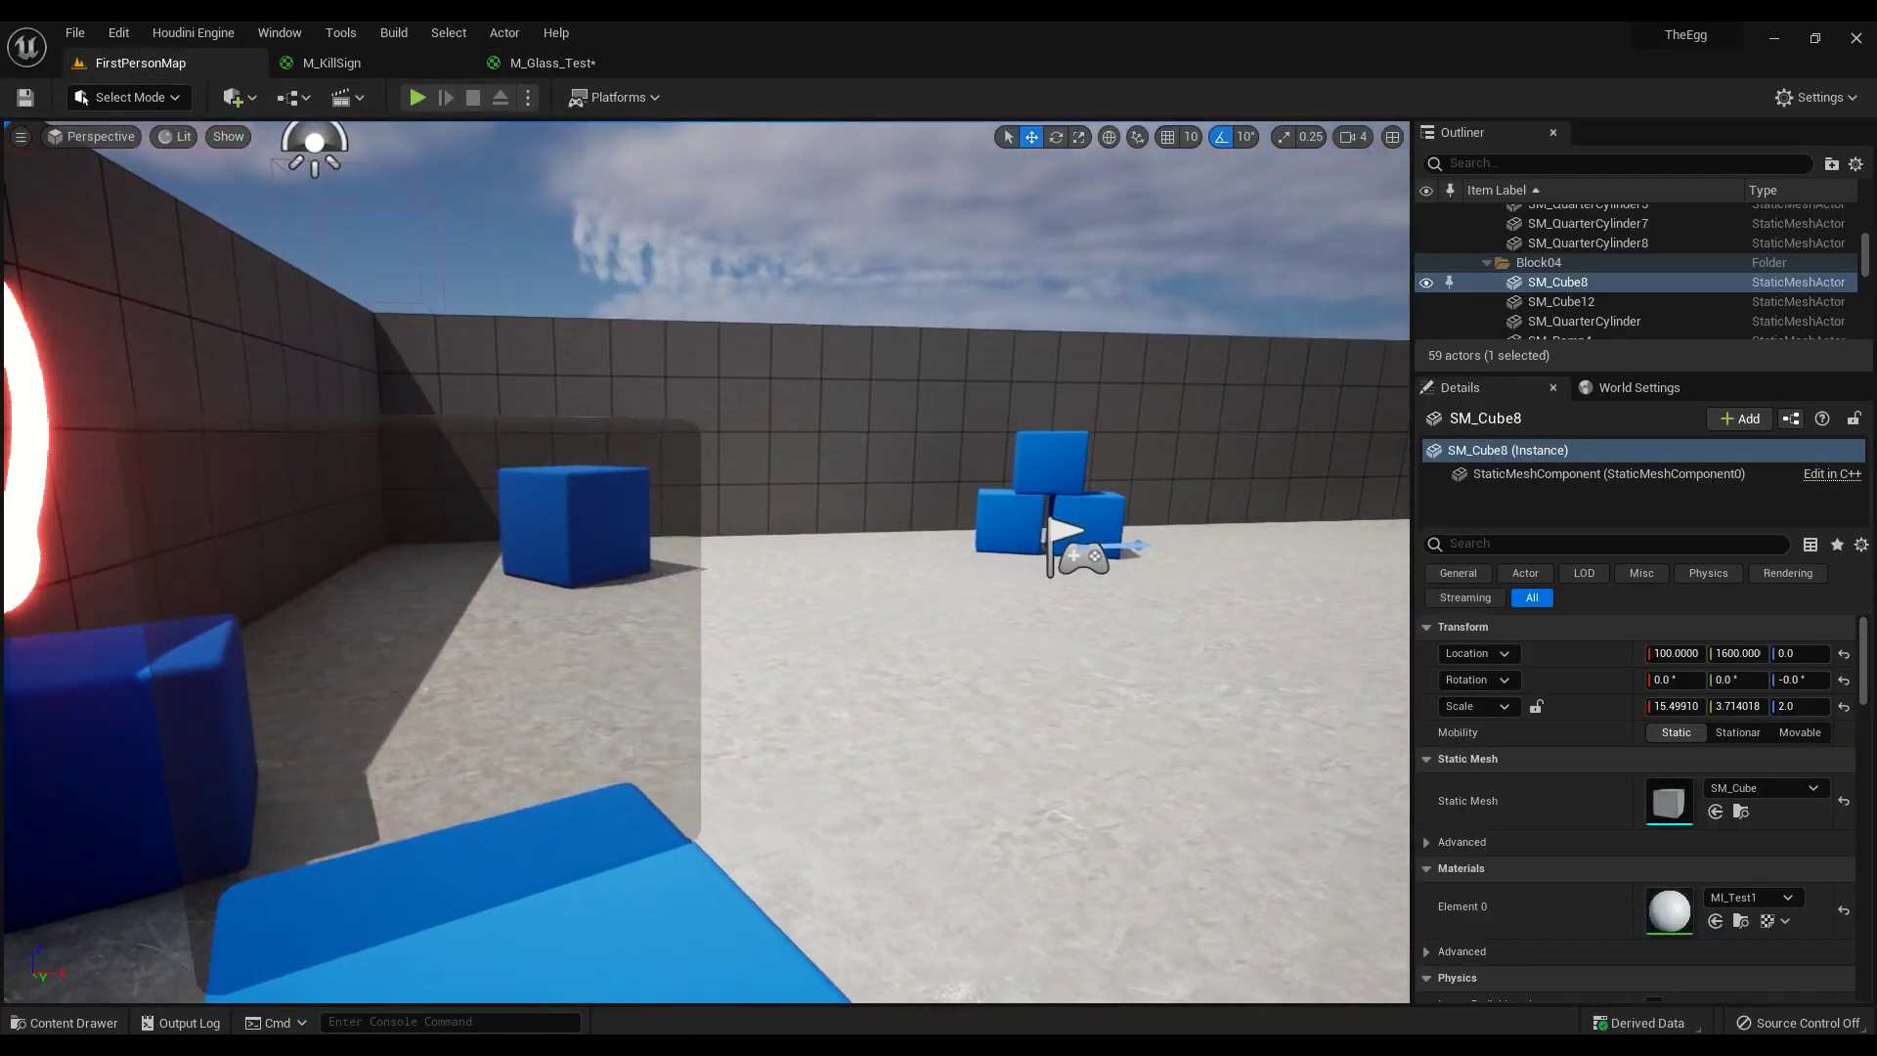
Step: Inspect the glass cube in the level from several angles to judge how the water normal map distorts the objects behind it
mouse_move(707, 561)
right_down()
mouse_move(635, 577)
mouse_move(528, 665)
mouse_move(508, 655)
mouse_move(504, 615)
mouse_move(523, 630)
mouse_move(518, 611)
mouse_move(698, 569)
right_up()
key(a)
key(d)
key(a)
key(d)
key(a)
key(d)
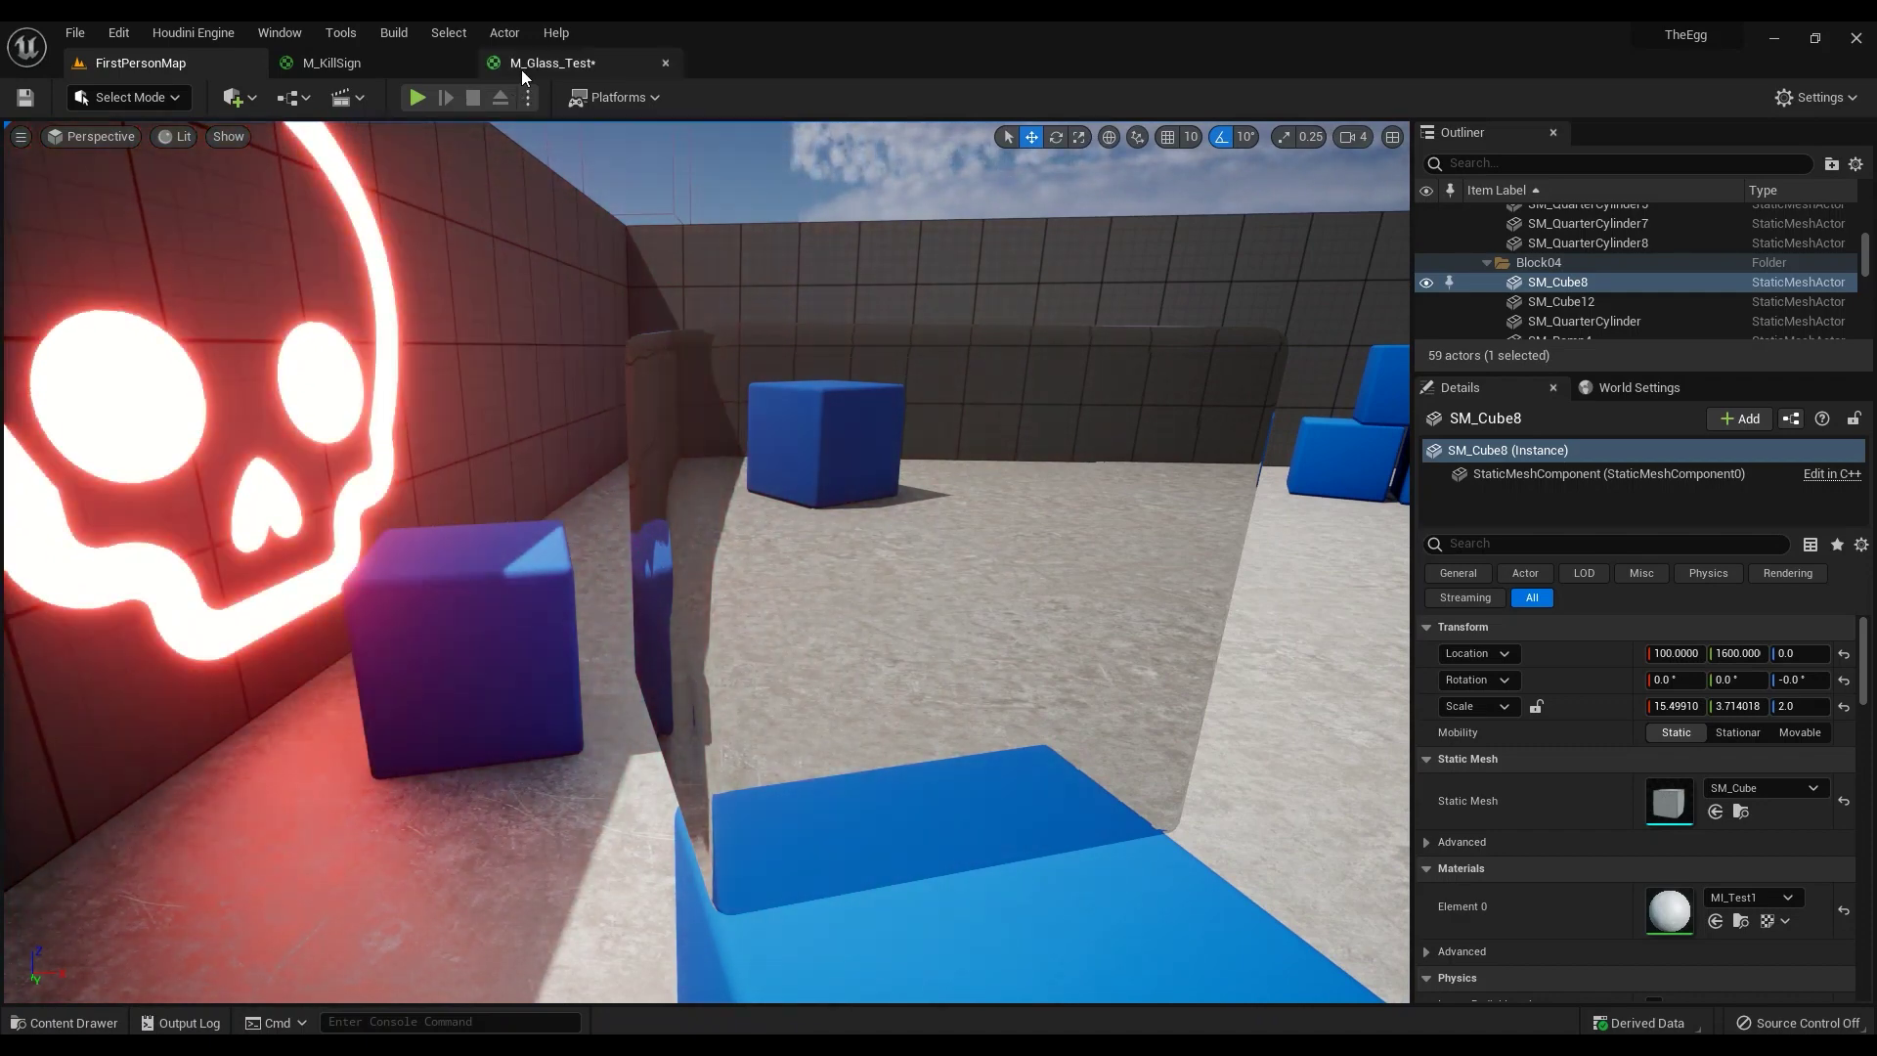
Step: Disconnect the Texture Sample from the Normal input of M_Glass_Test and compare the cube in FirstPersonMap
click(553, 63)
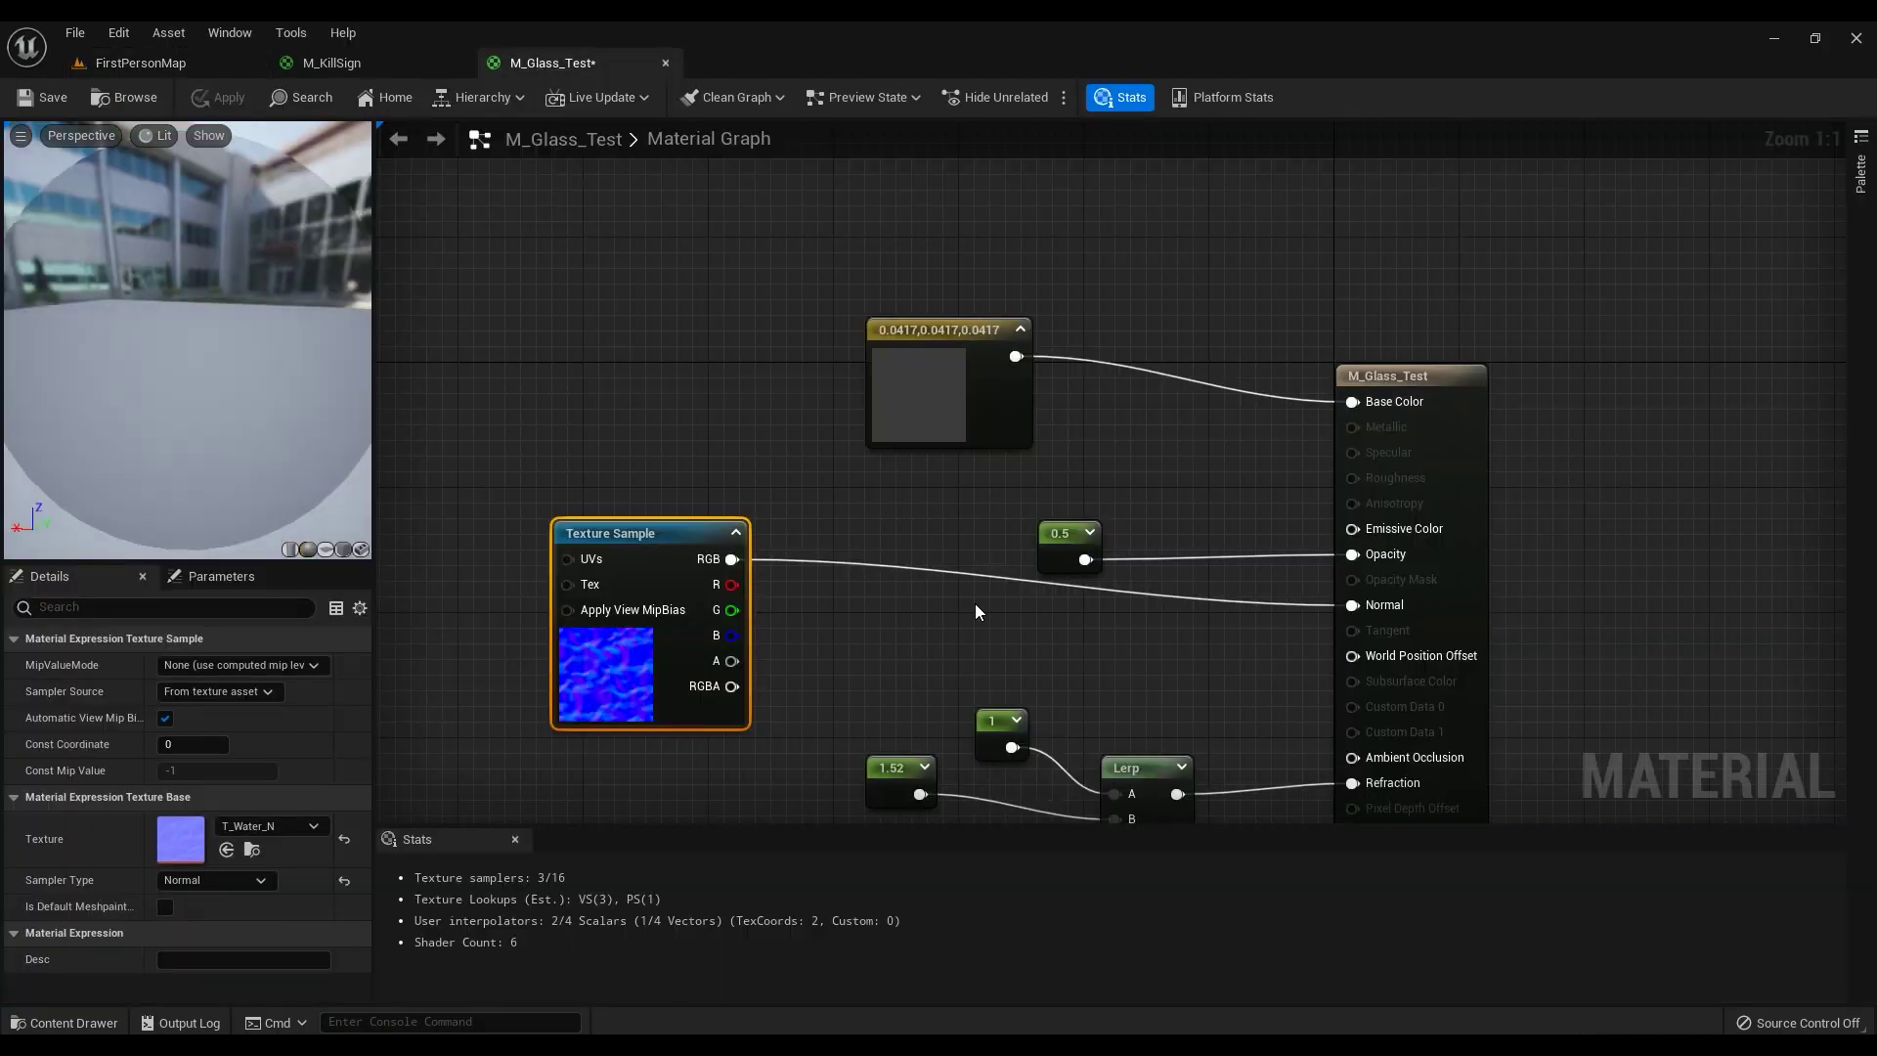
alt+click(1351, 605)
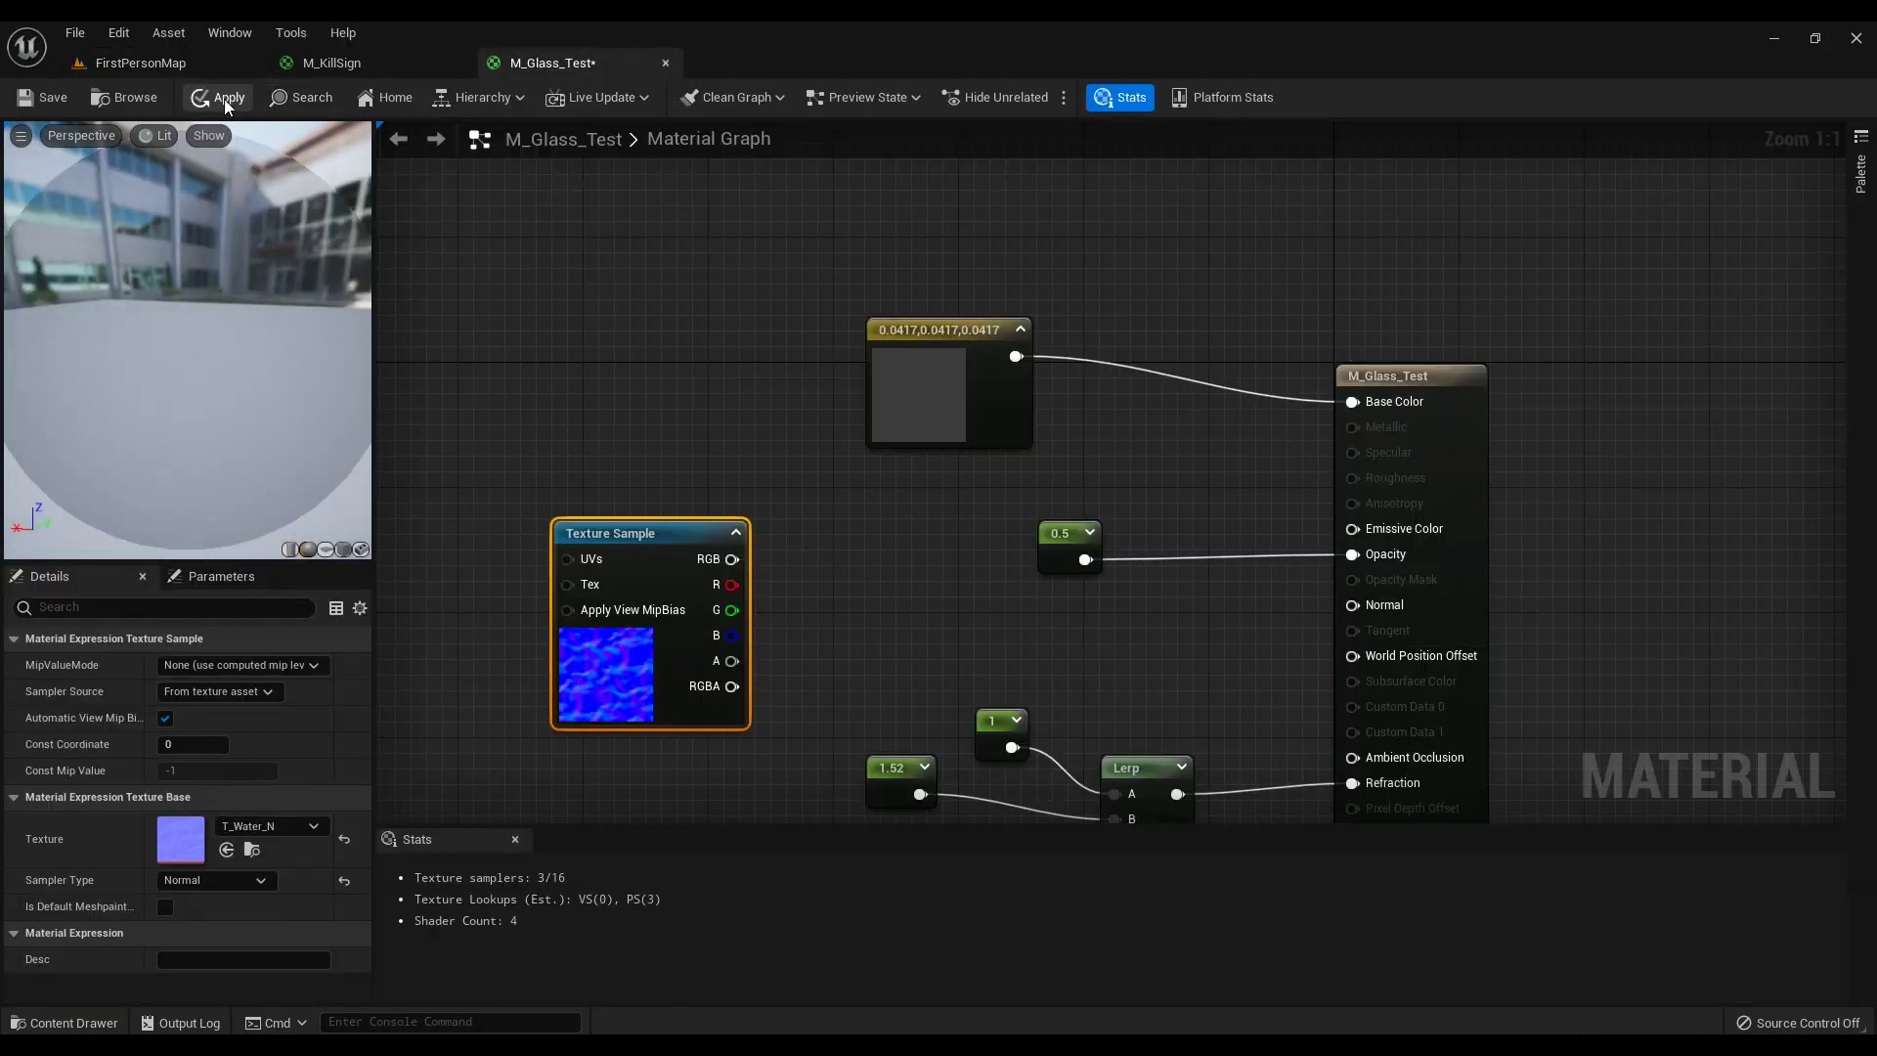
click(140, 62)
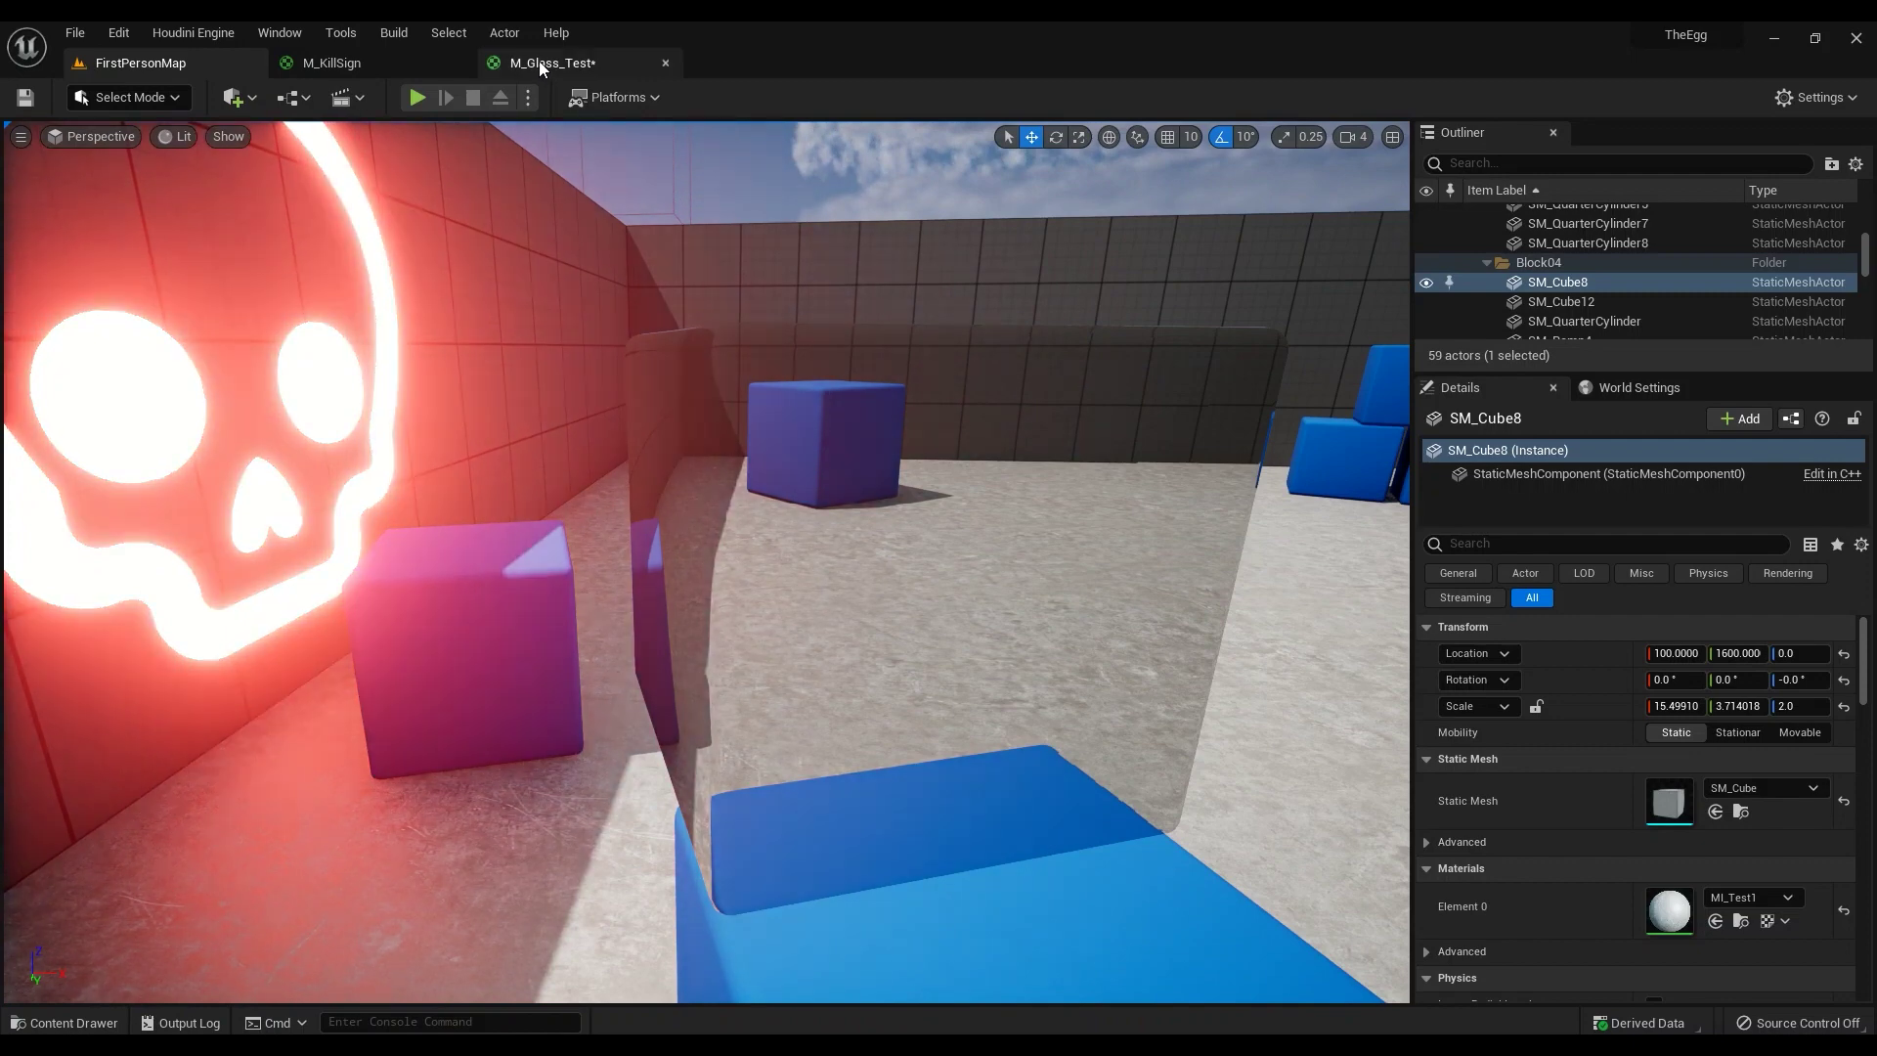
Step: Reconnect the Texture Sample's RGB output to Normal in M_Glass_Test, apply the material and check the cube in FirstPersonMap
click(540, 62)
drag(731, 559, 1352, 605)
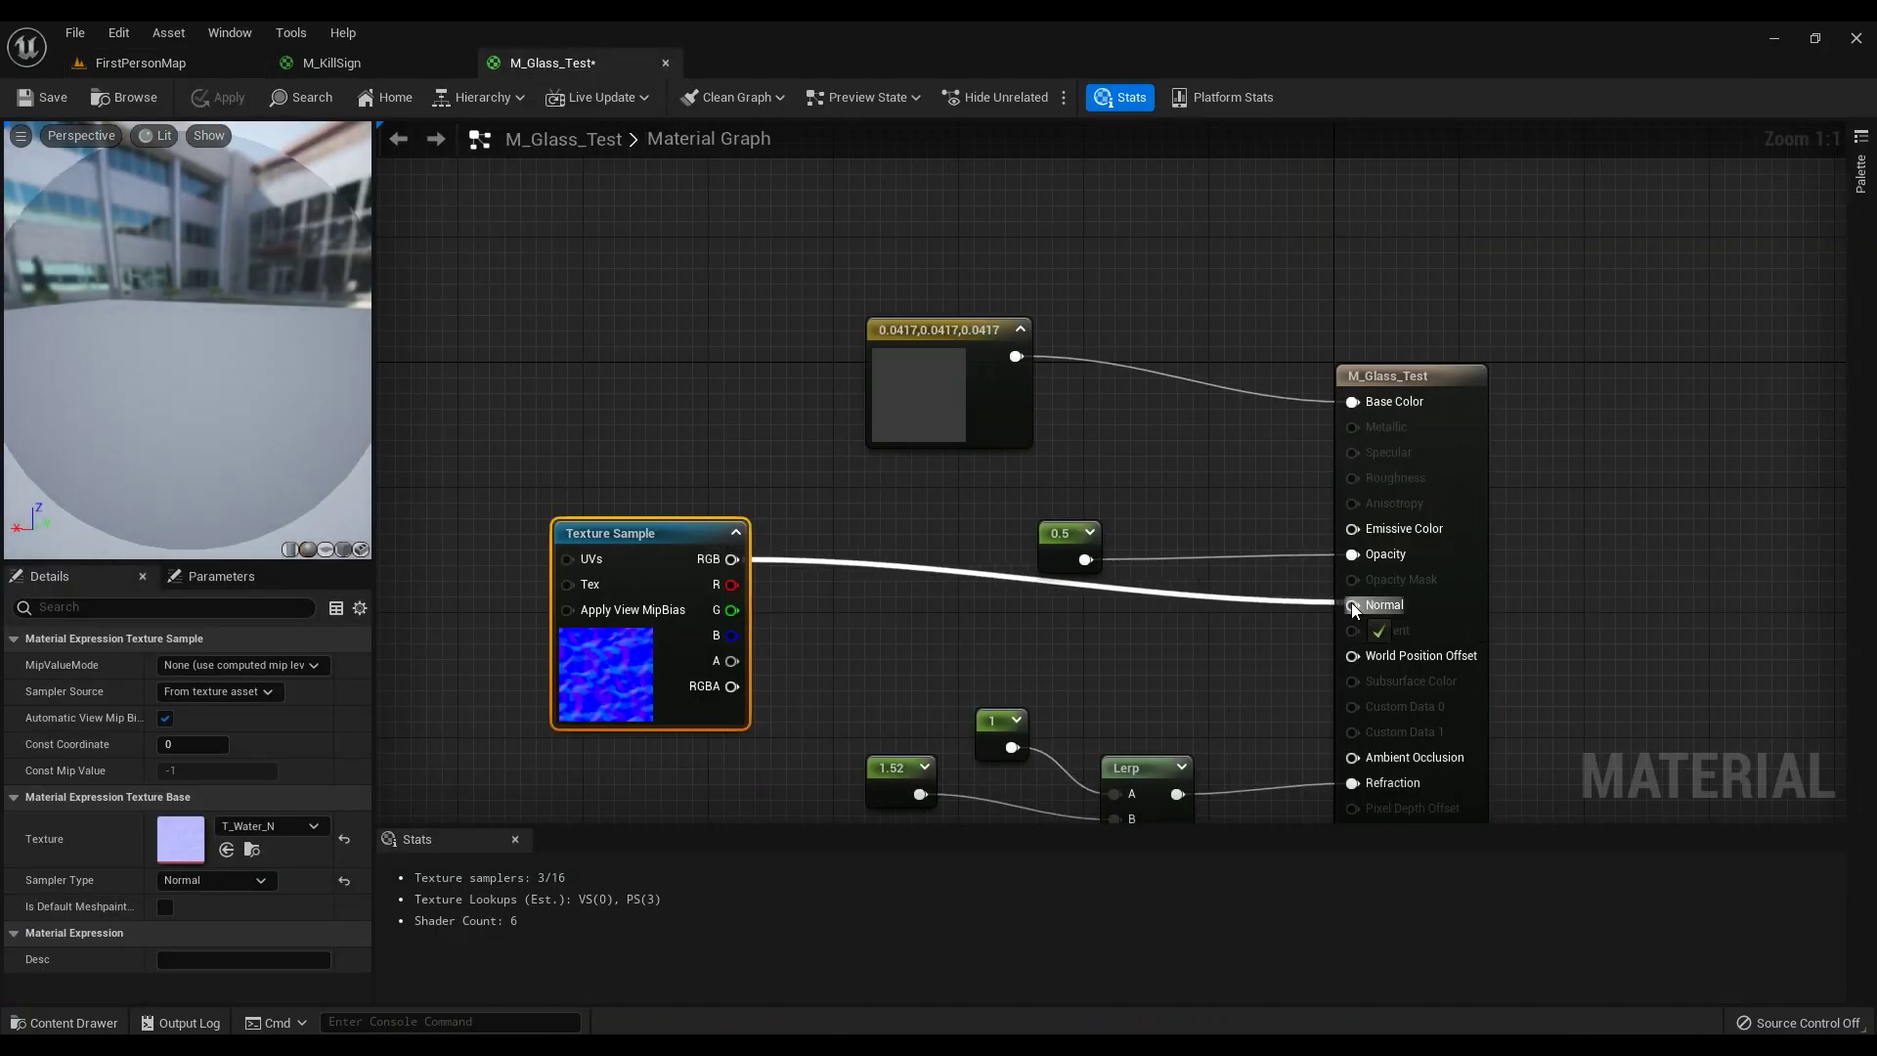
click(225, 101)
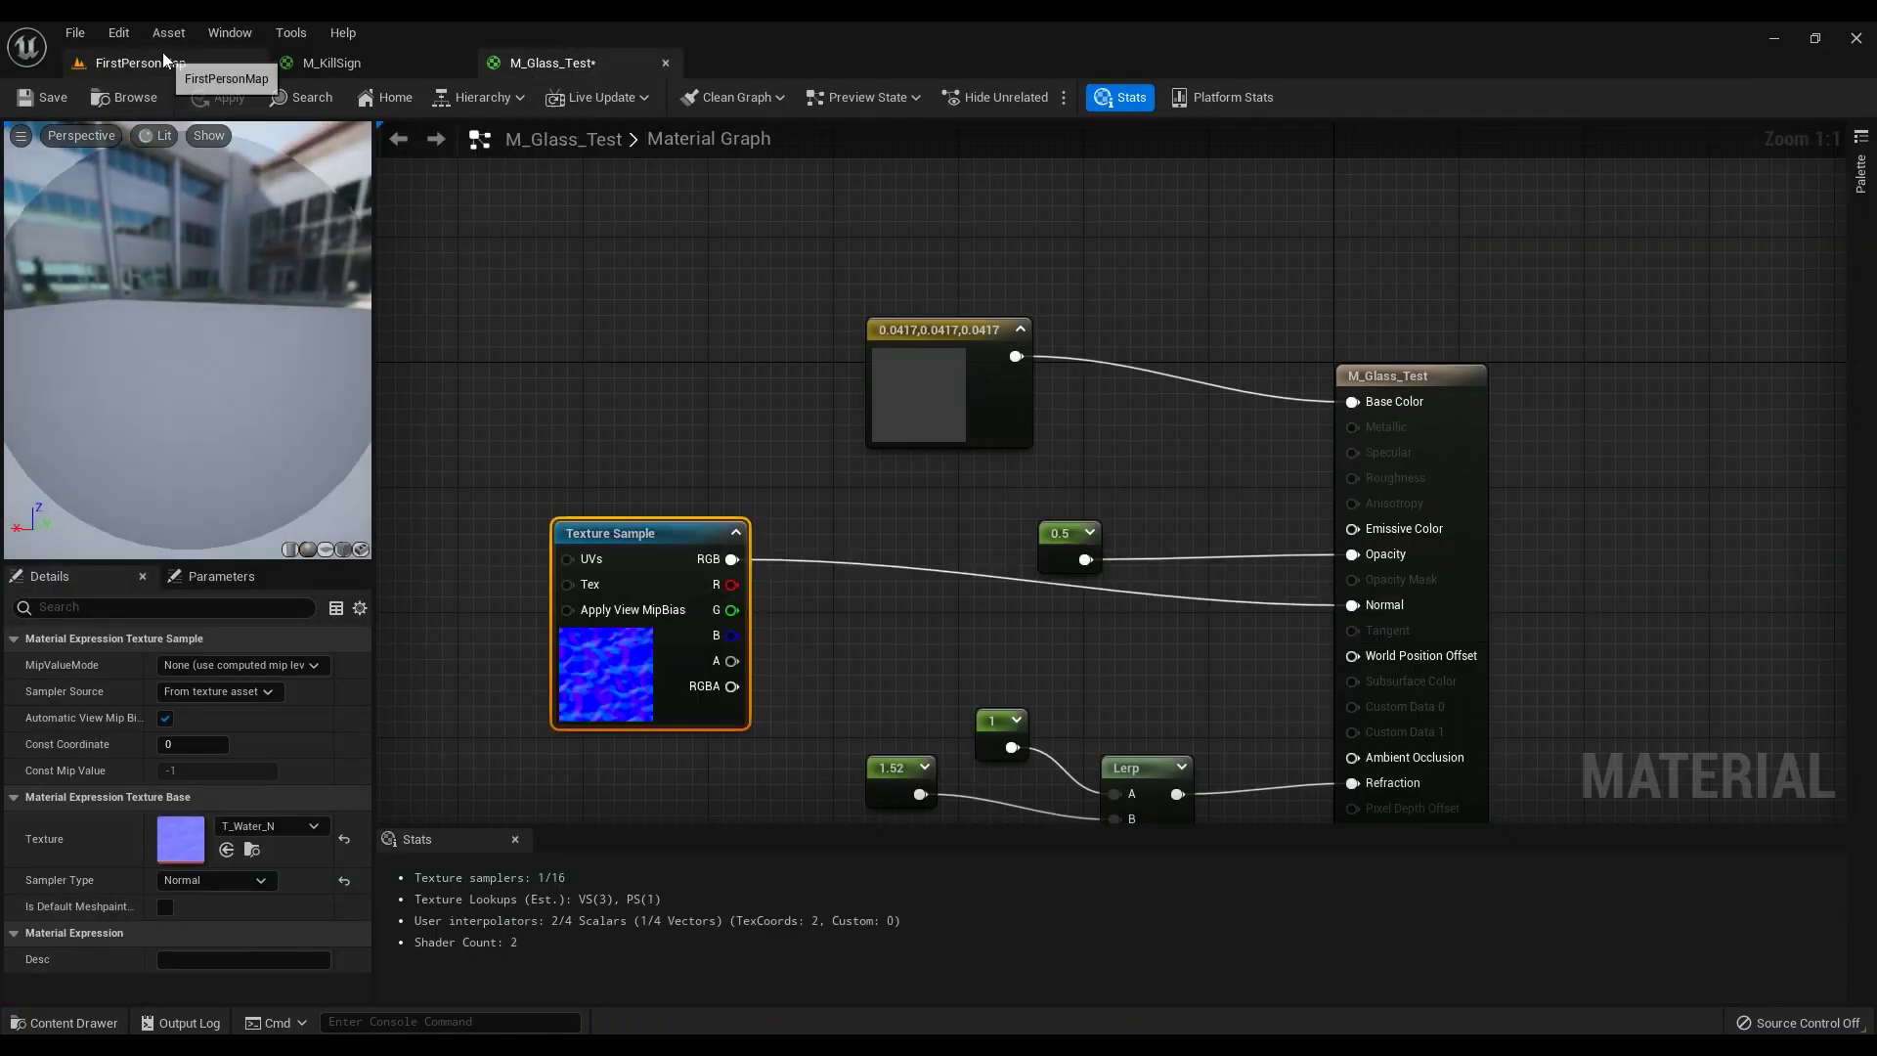
click(157, 61)
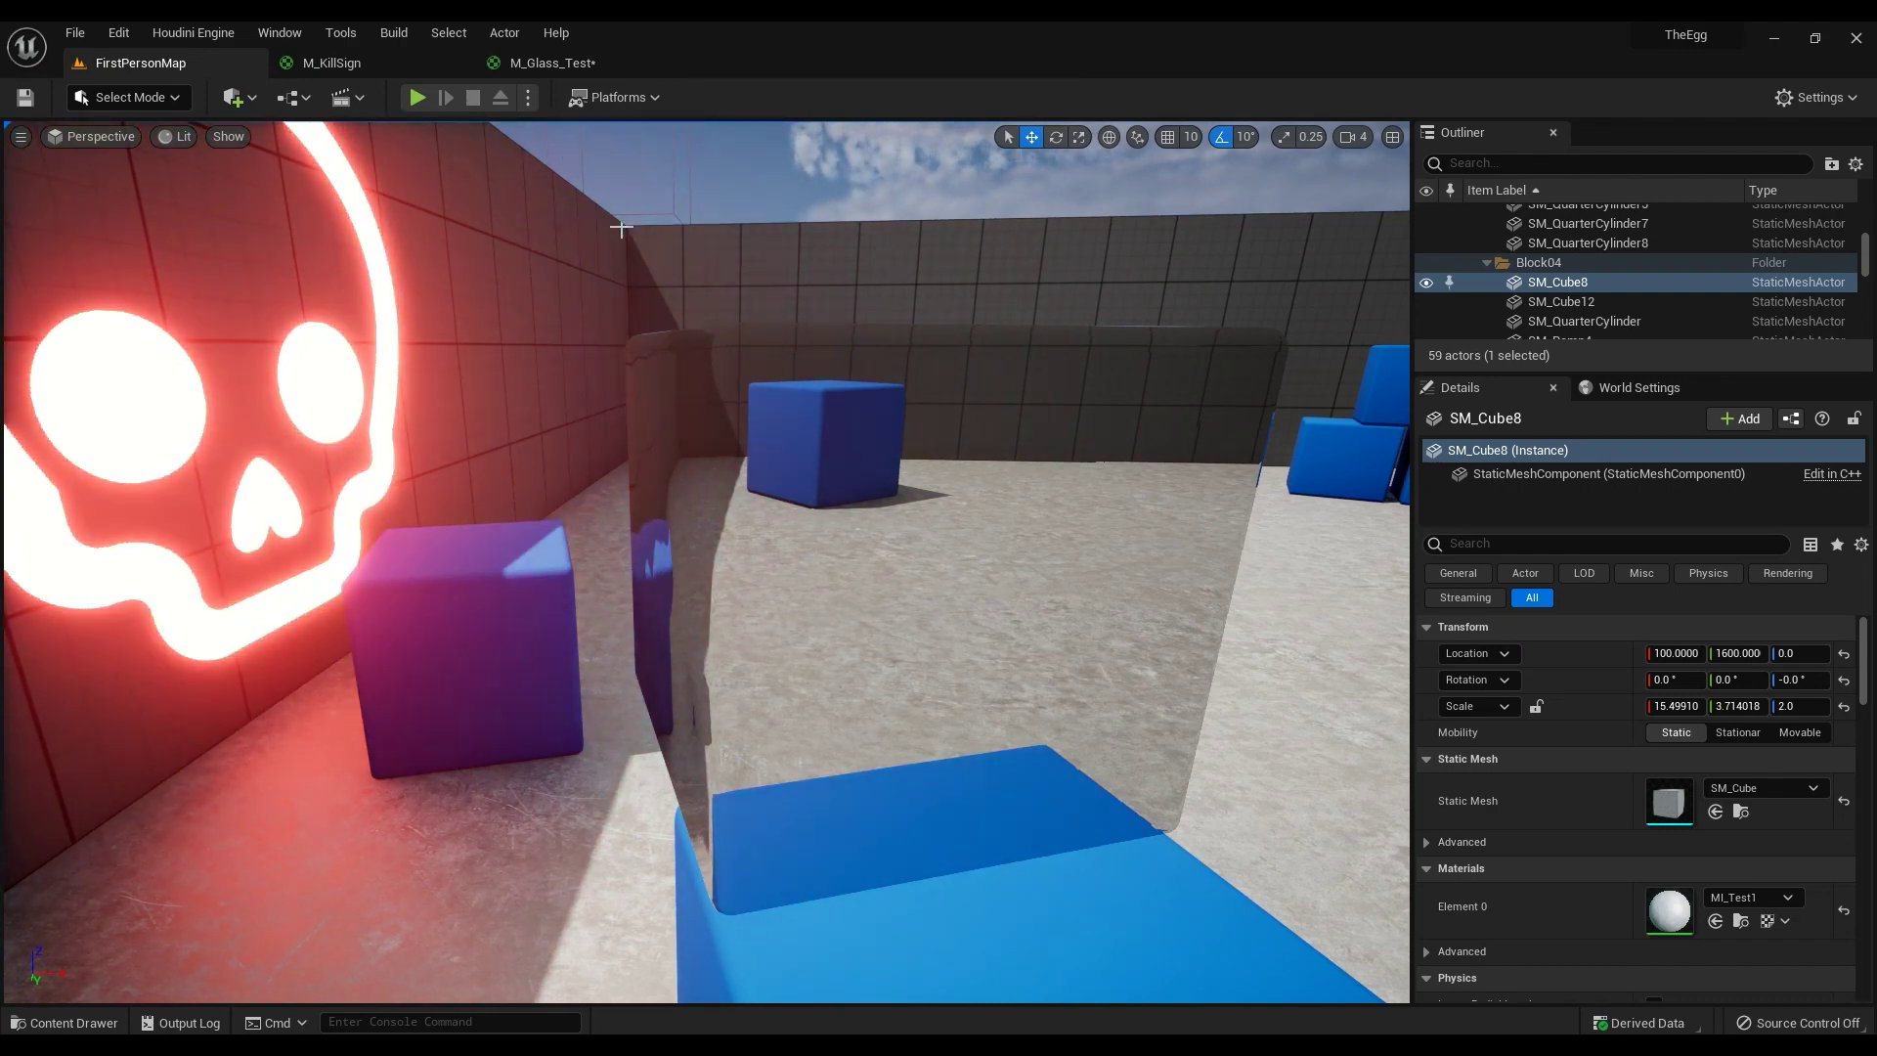
Step: Try Volumetric NonDirectional as M_Glass_Test's translucency Lighting Mode, and detach and reattach the Texture Sample's RGB output at Normal
click(547, 62)
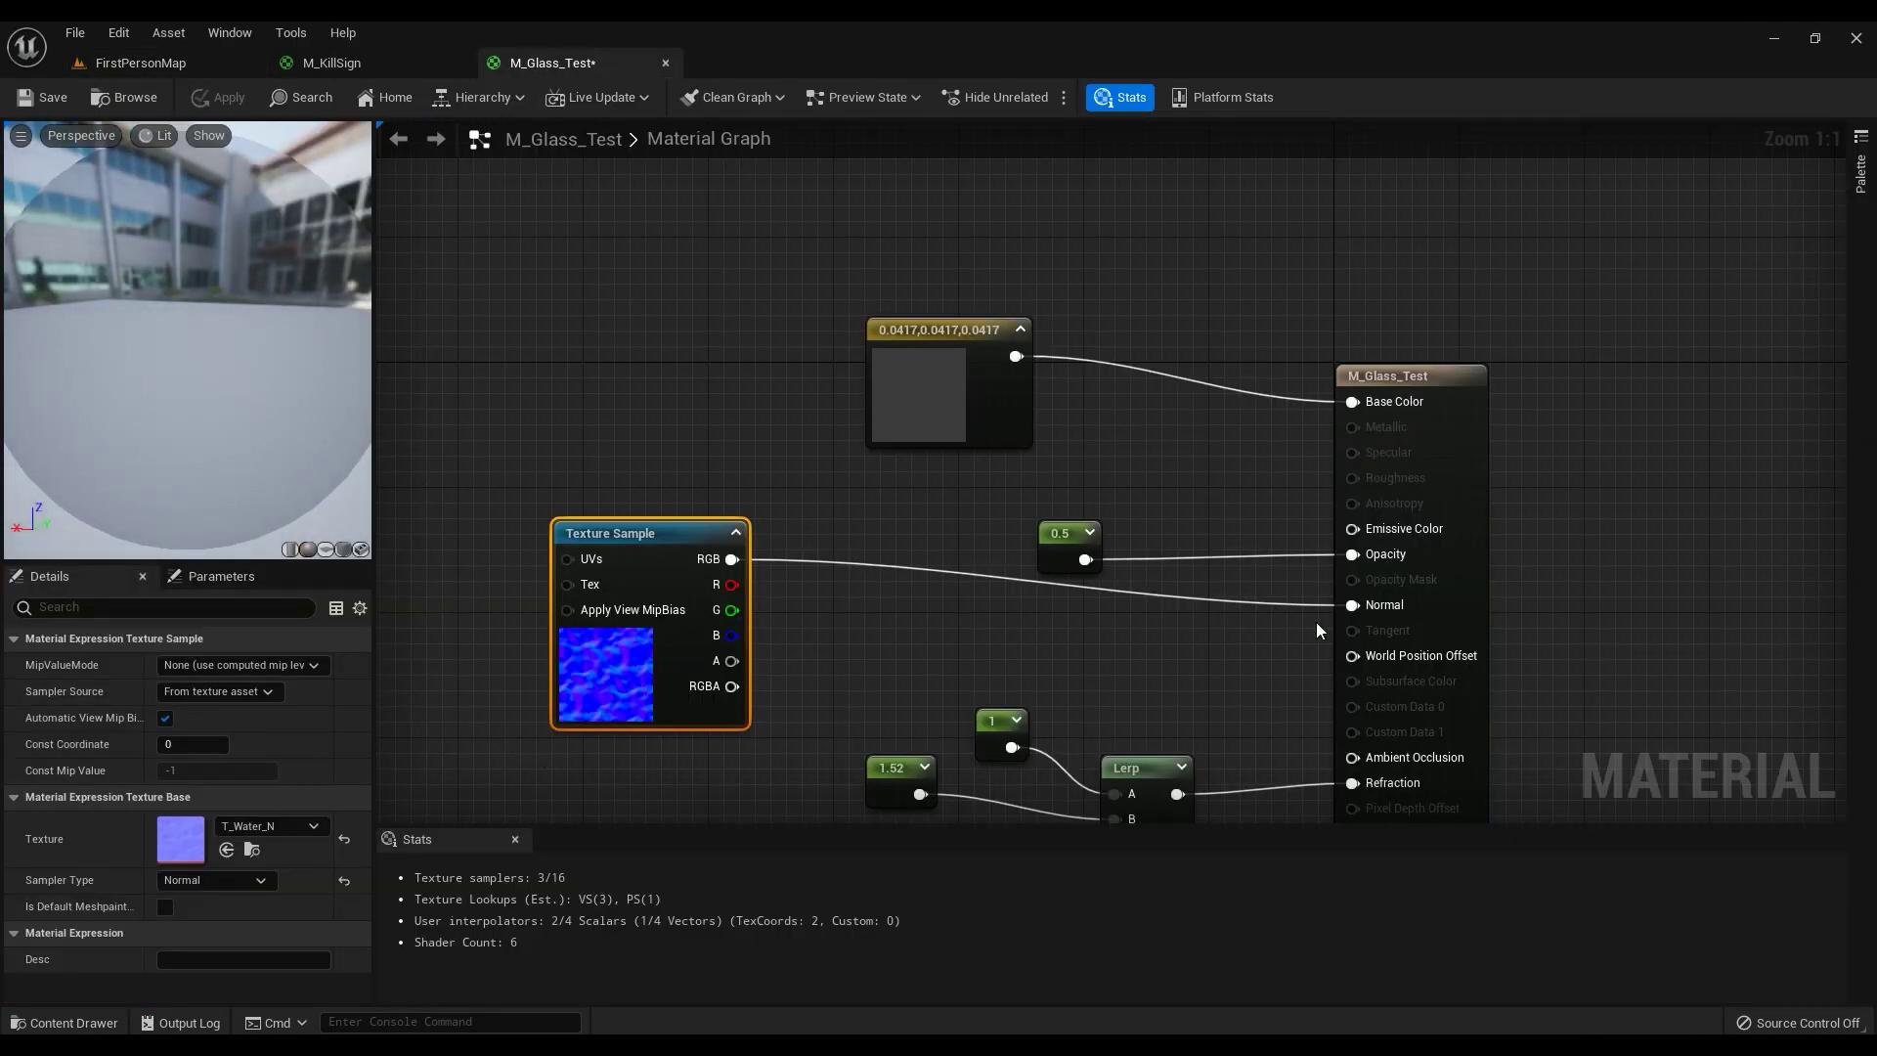
click(1432, 513)
scroll(214, 824, down, 2)
scroll(214, 824, down, 4)
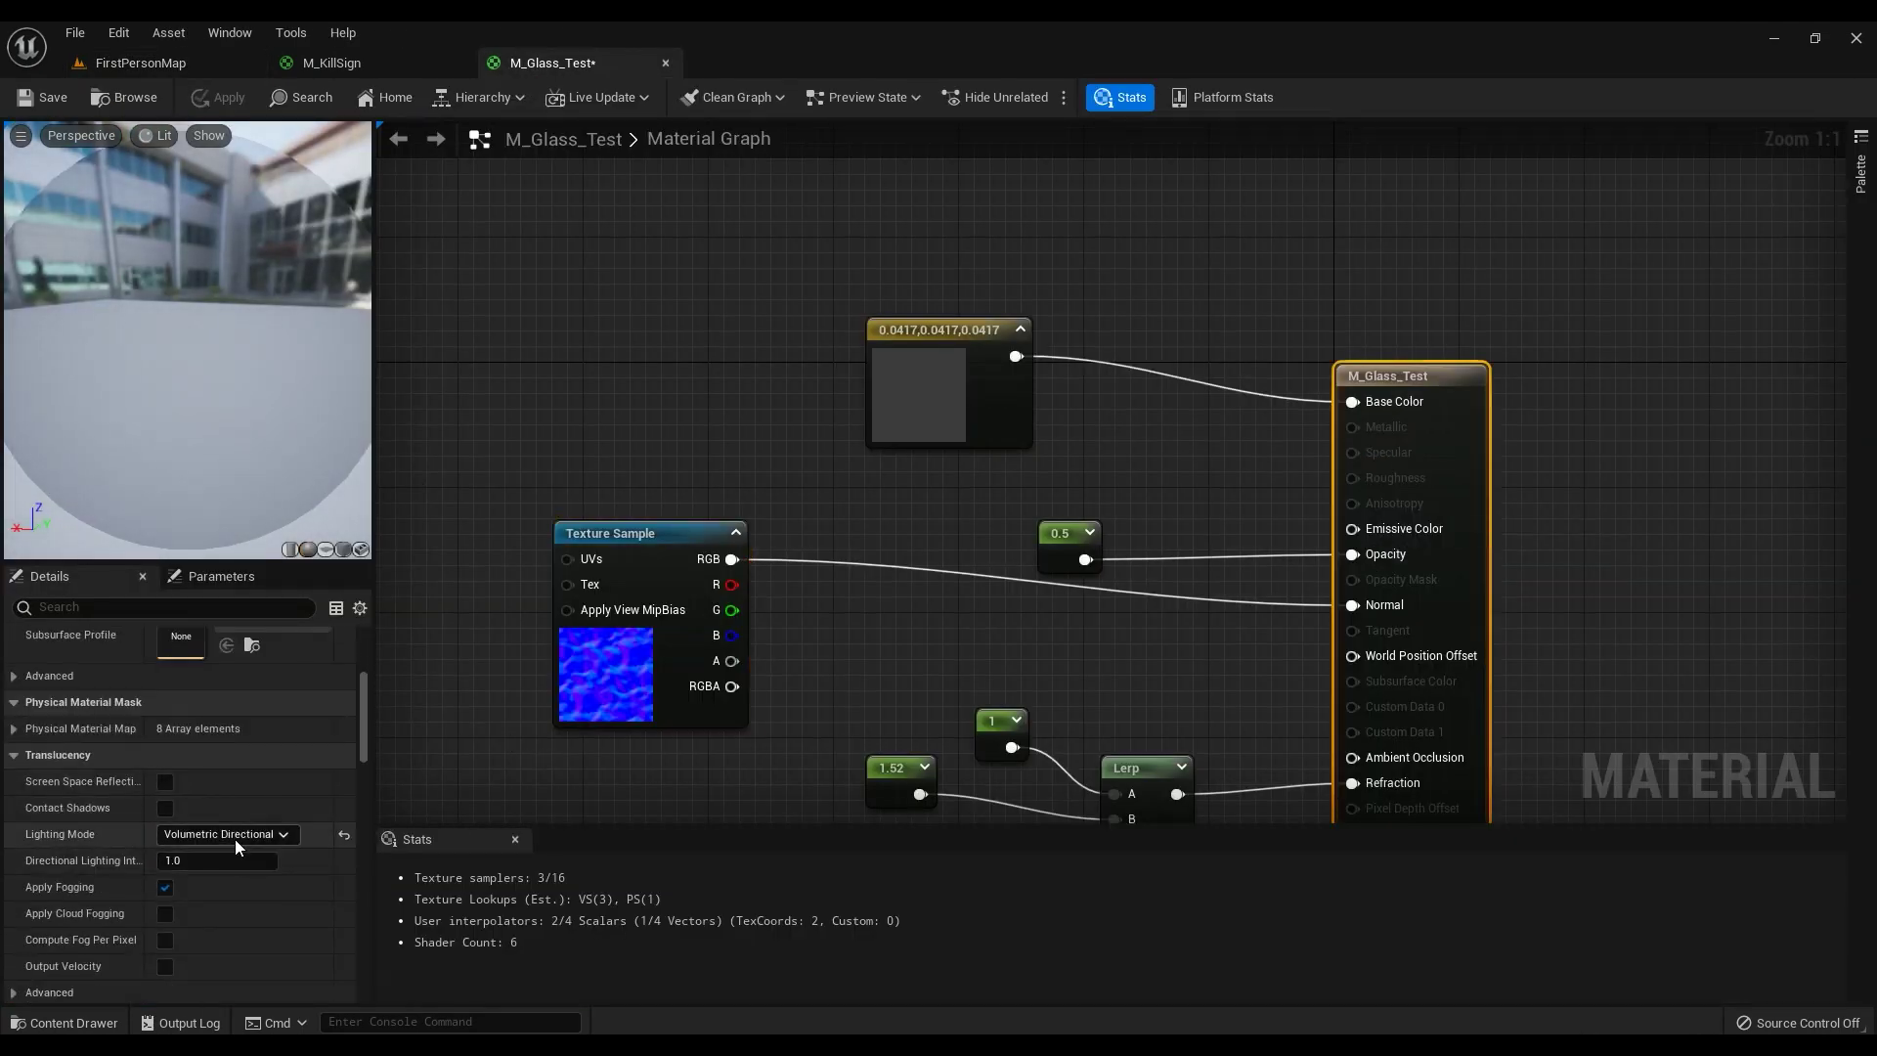
click(226, 834)
click(228, 853)
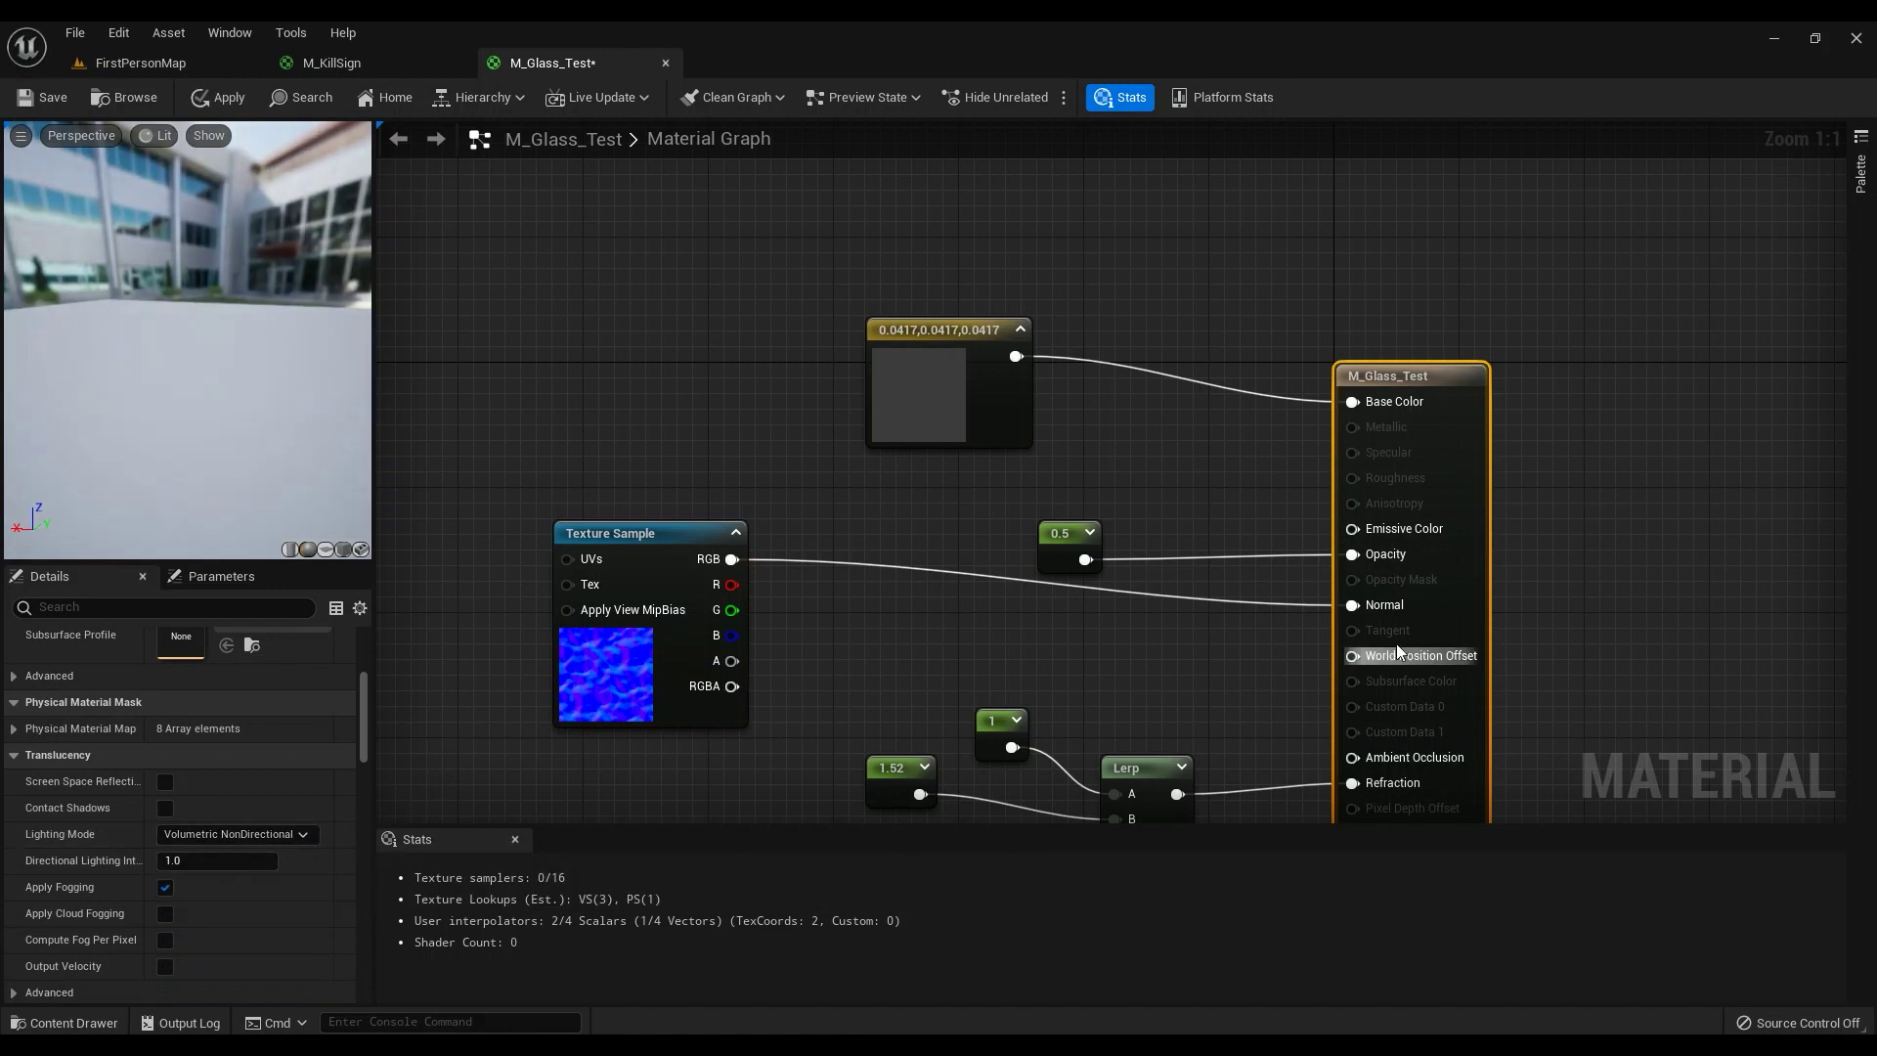
click(247, 833)
drag(360, 684, 358, 653)
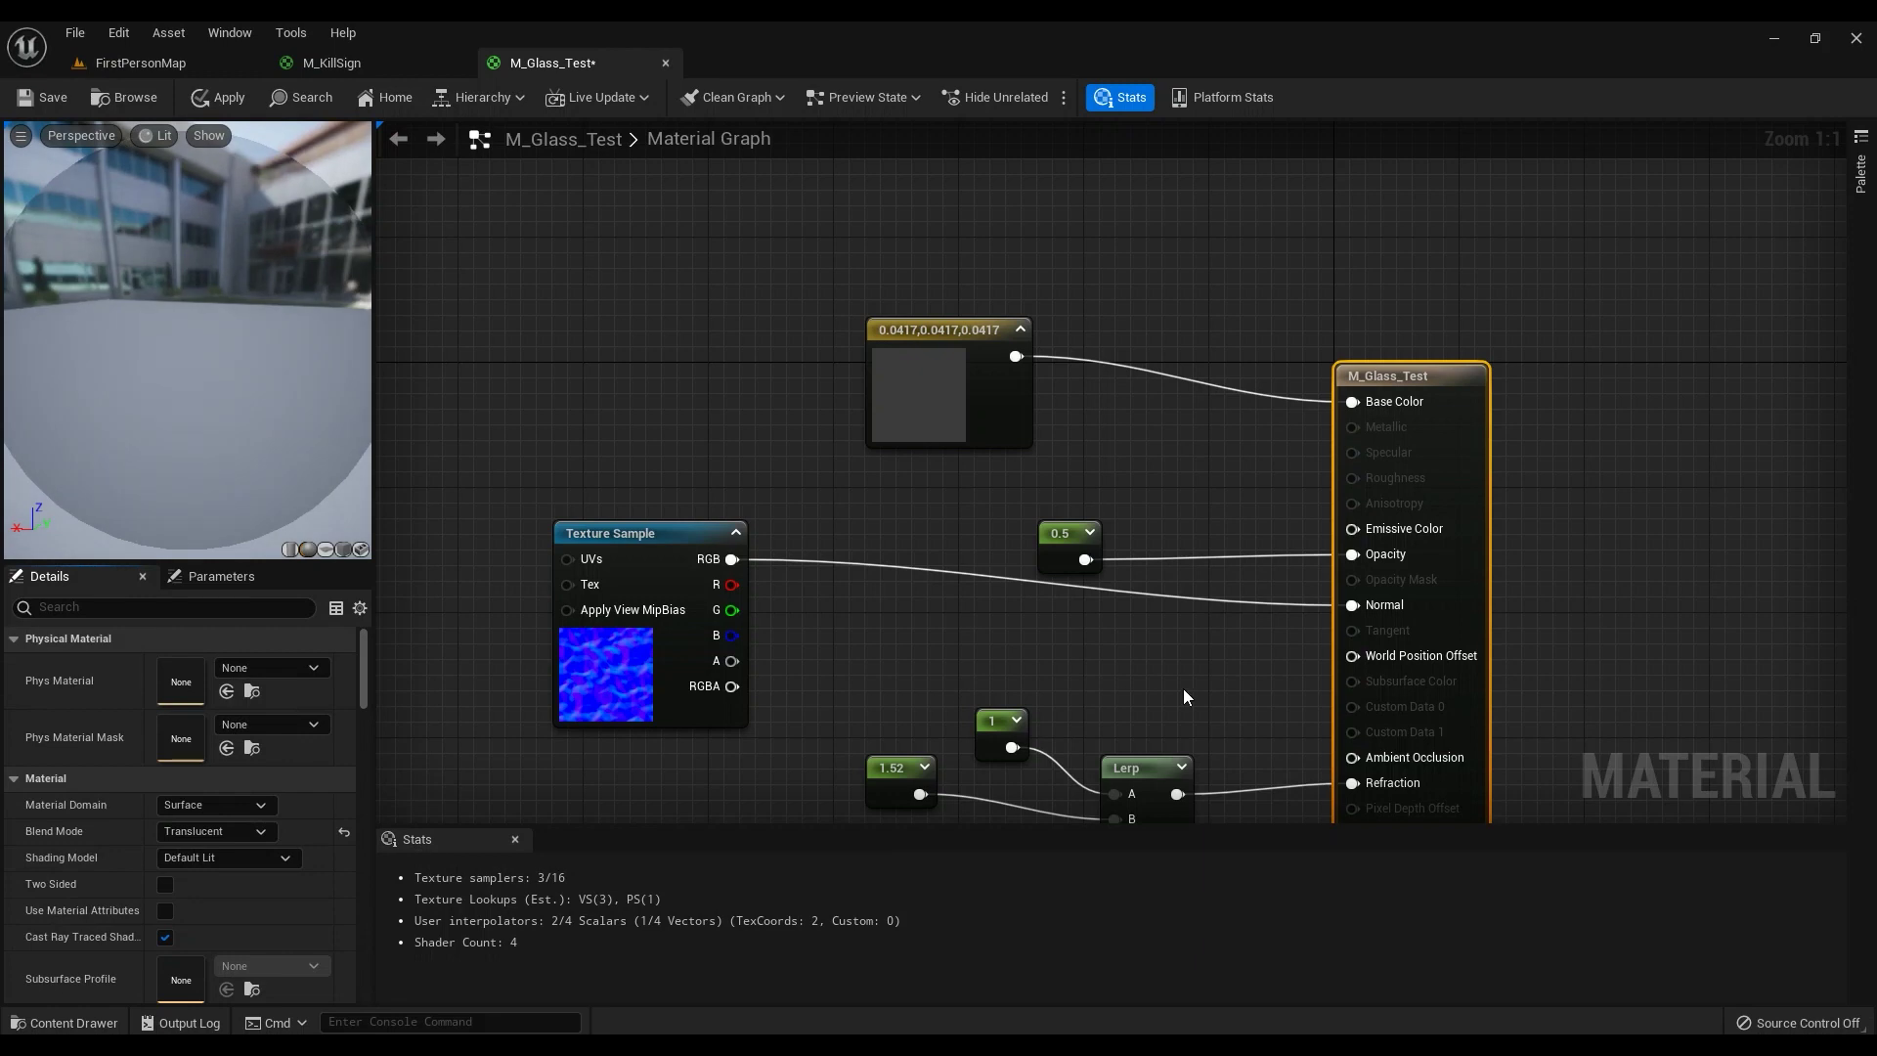
alt+click(1350, 604)
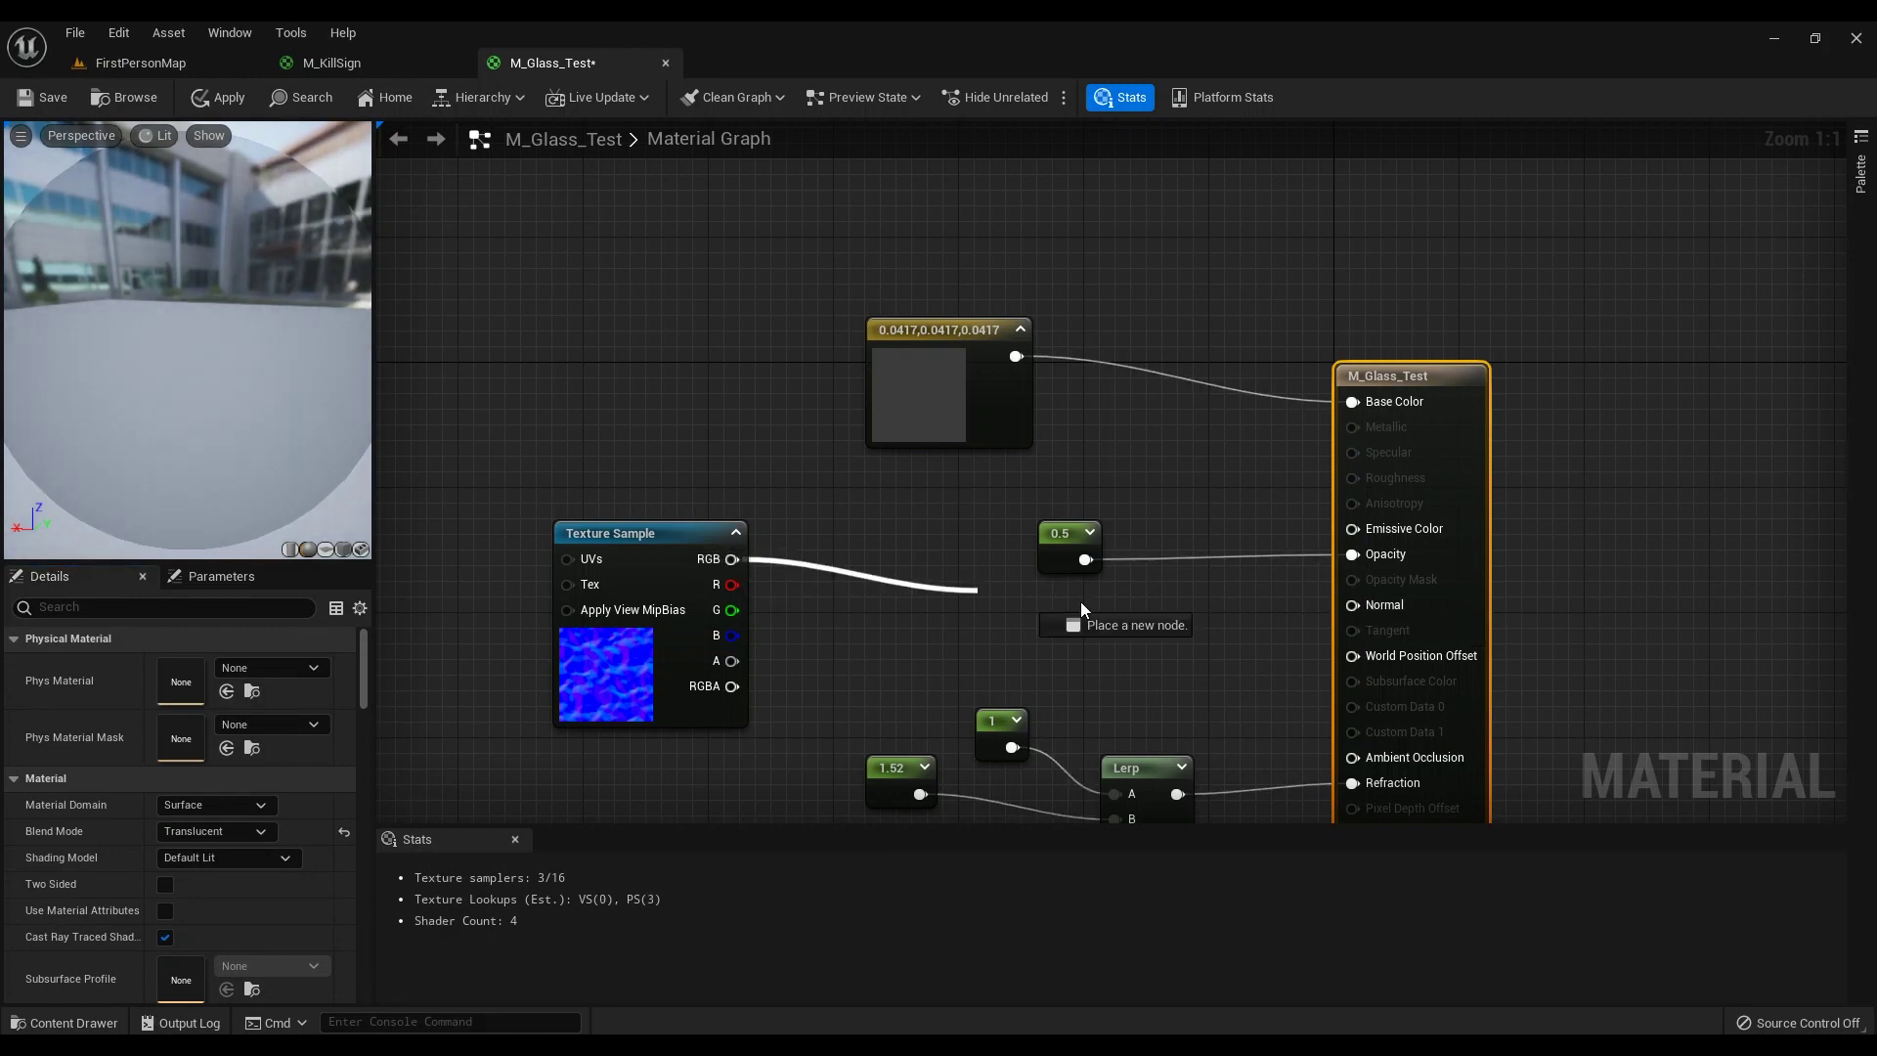
drag(1373, 611, 1373, 608)
Step: Set the translucency Lighting Mode of M_Glass_Test to Surface TranslucencyVolume
scroll(249, 754, down, 5)
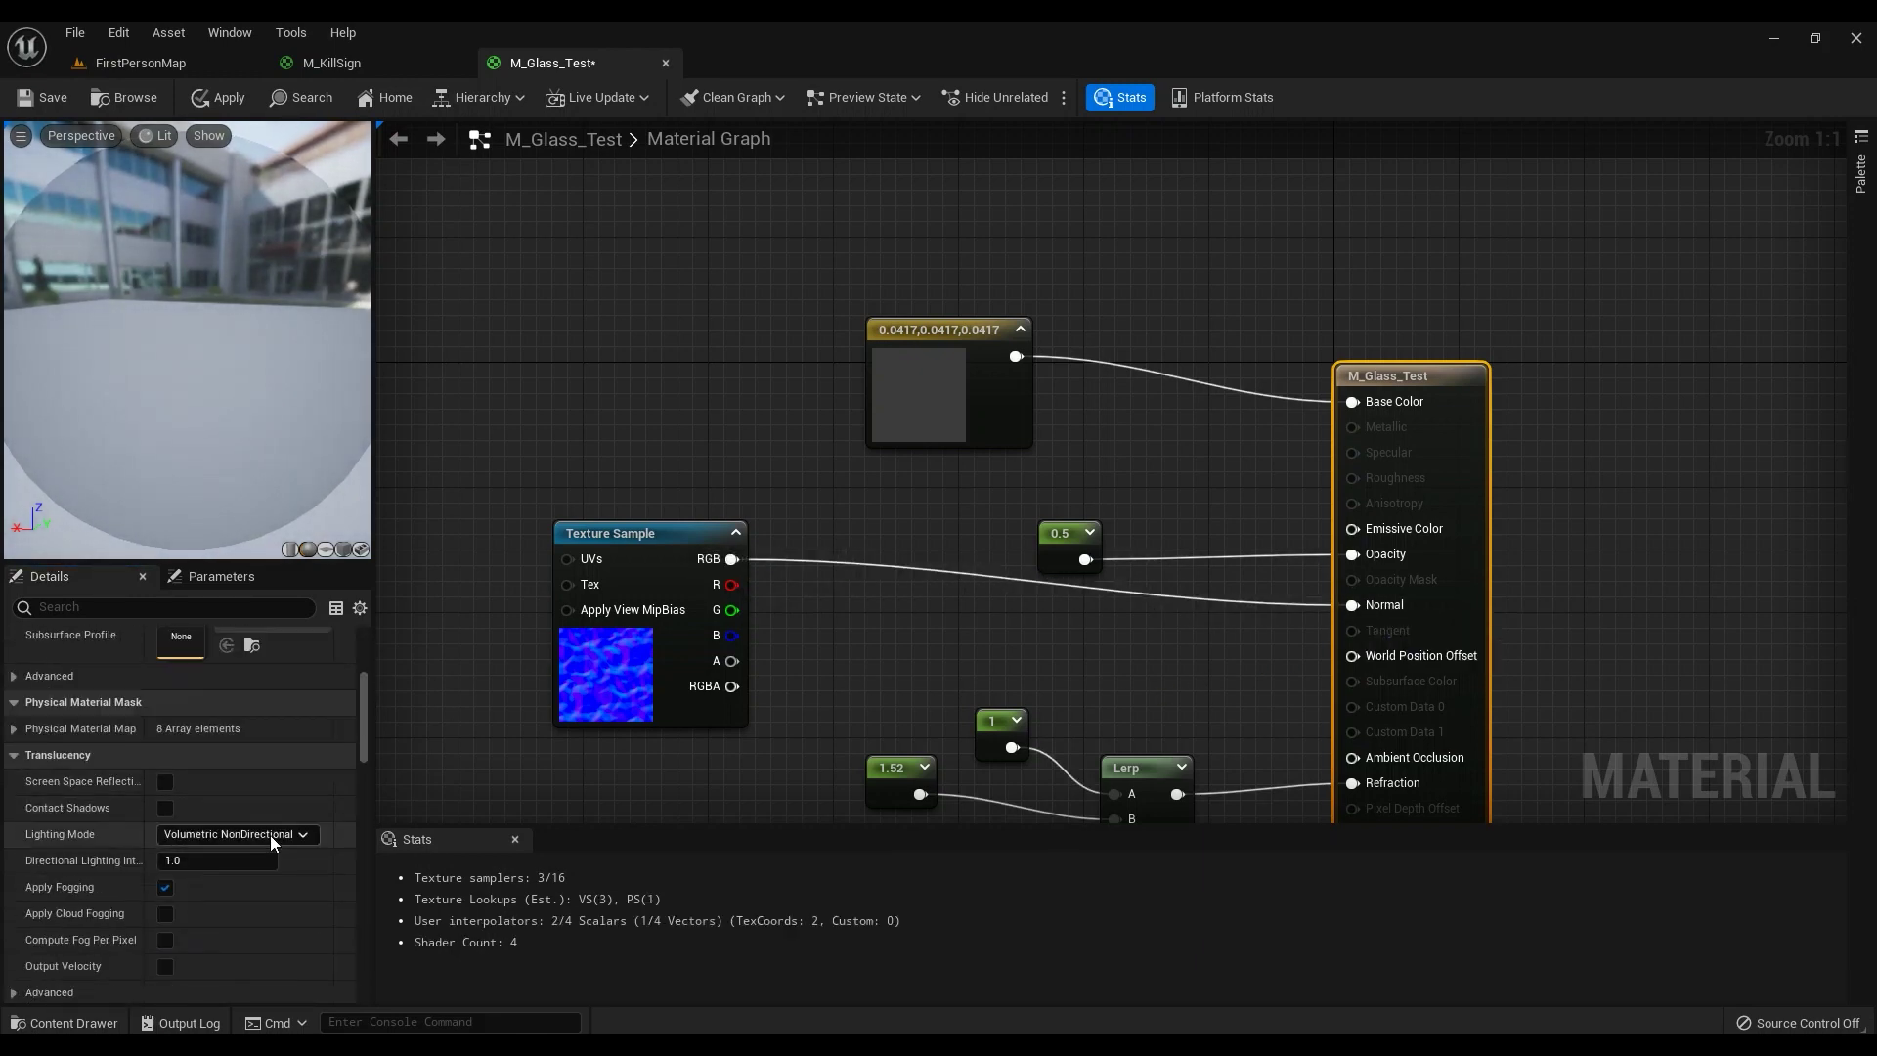
click(293, 836)
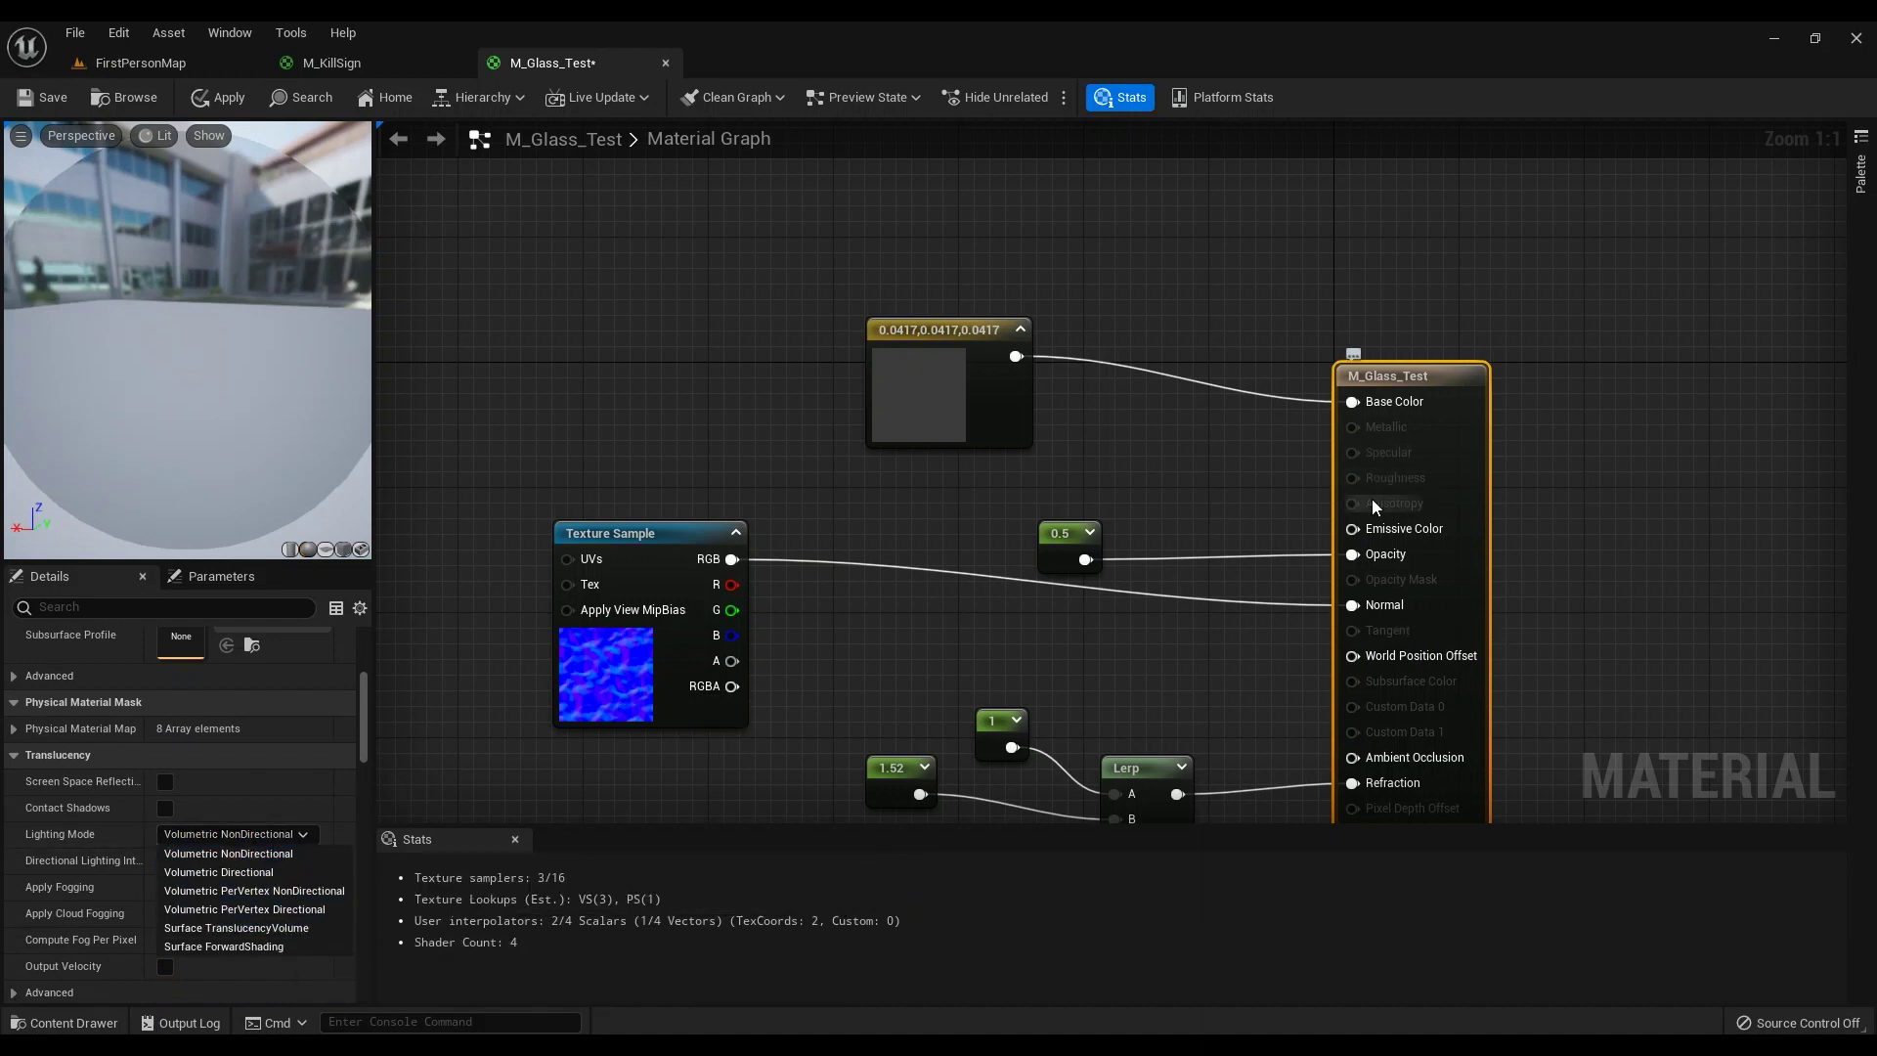
click(235, 928)
Step: Add a Constant with value 0.1 above the opacity constant and connect it to Roughness
right_drag(1140, 491, 1133, 532)
key(1)
click(944, 647)
drag(978, 677, 1372, 520)
drag(971, 641, 1103, 526)
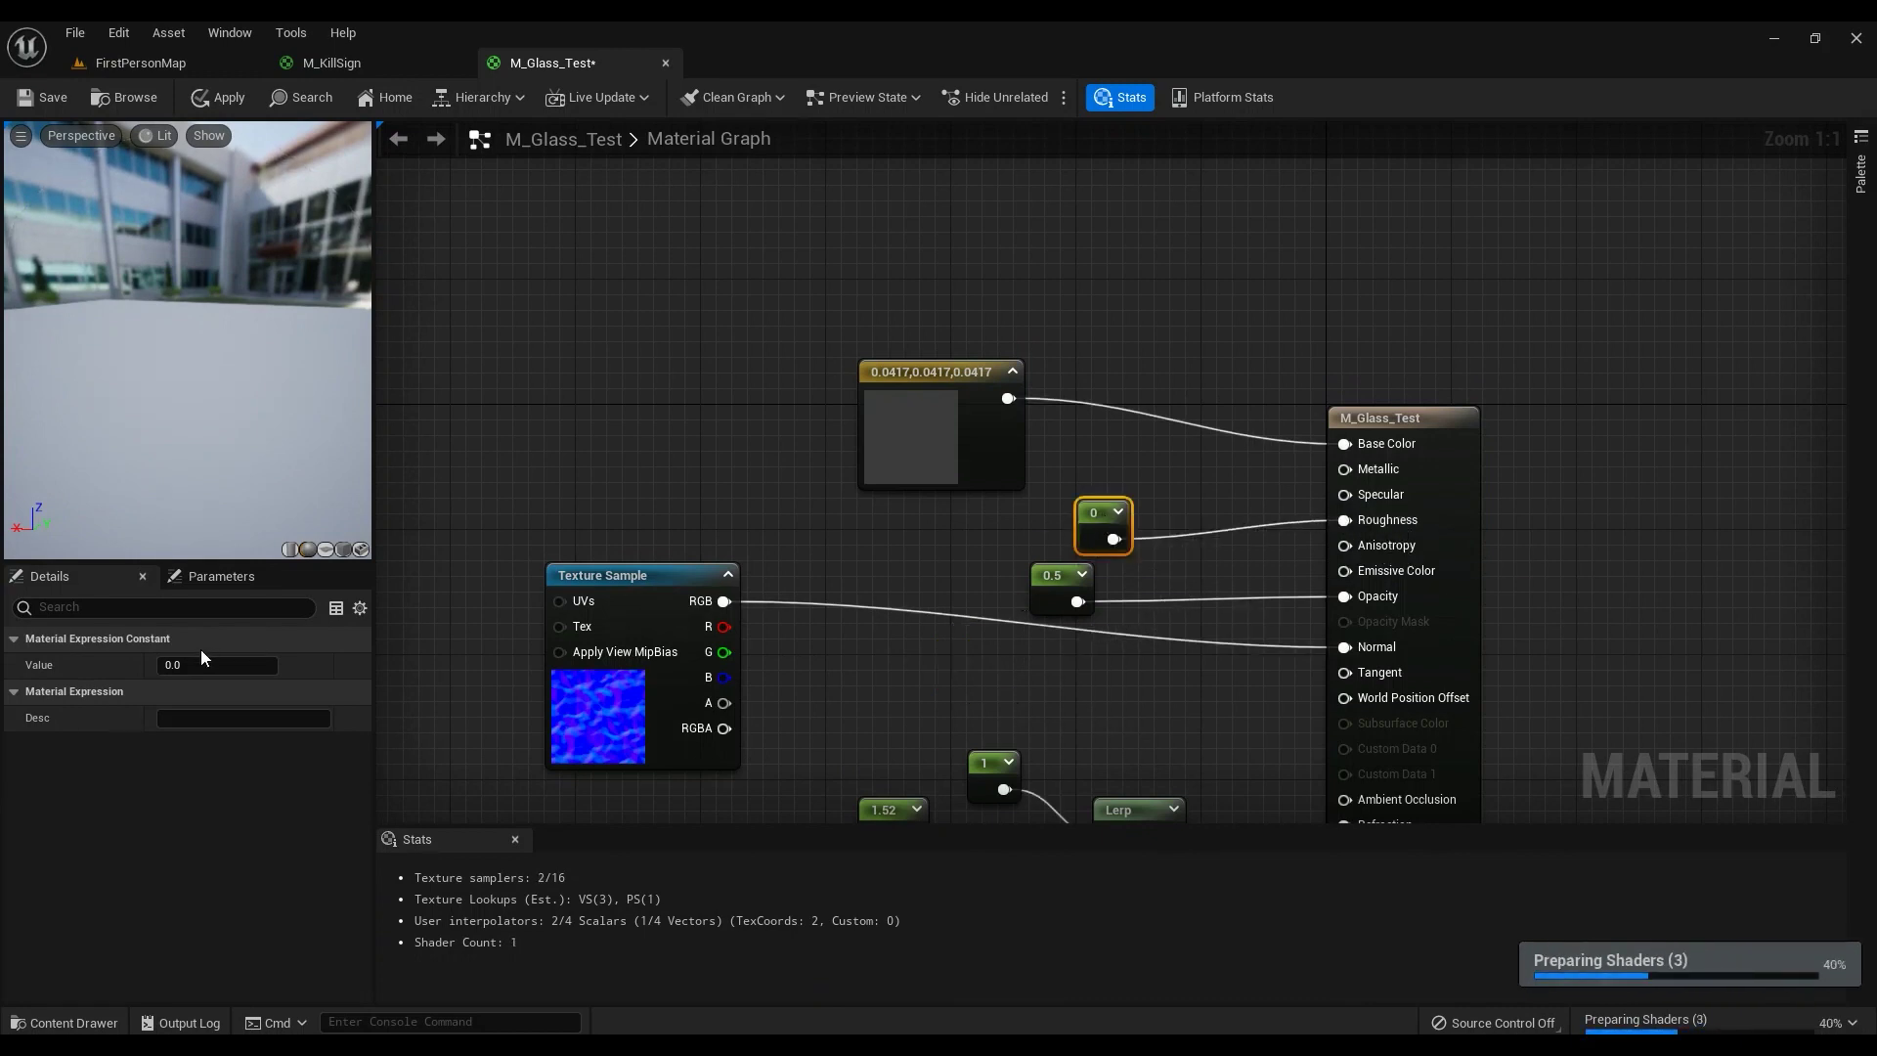
text(.1)
key(Return)
Step: Add a second Constant with value 20 beside the Texture Sample, connect it to Specular and apply the material
right_drag(786, 555, 846, 549)
key(1)
click(846, 549)
drag(885, 589, 1358, 498)
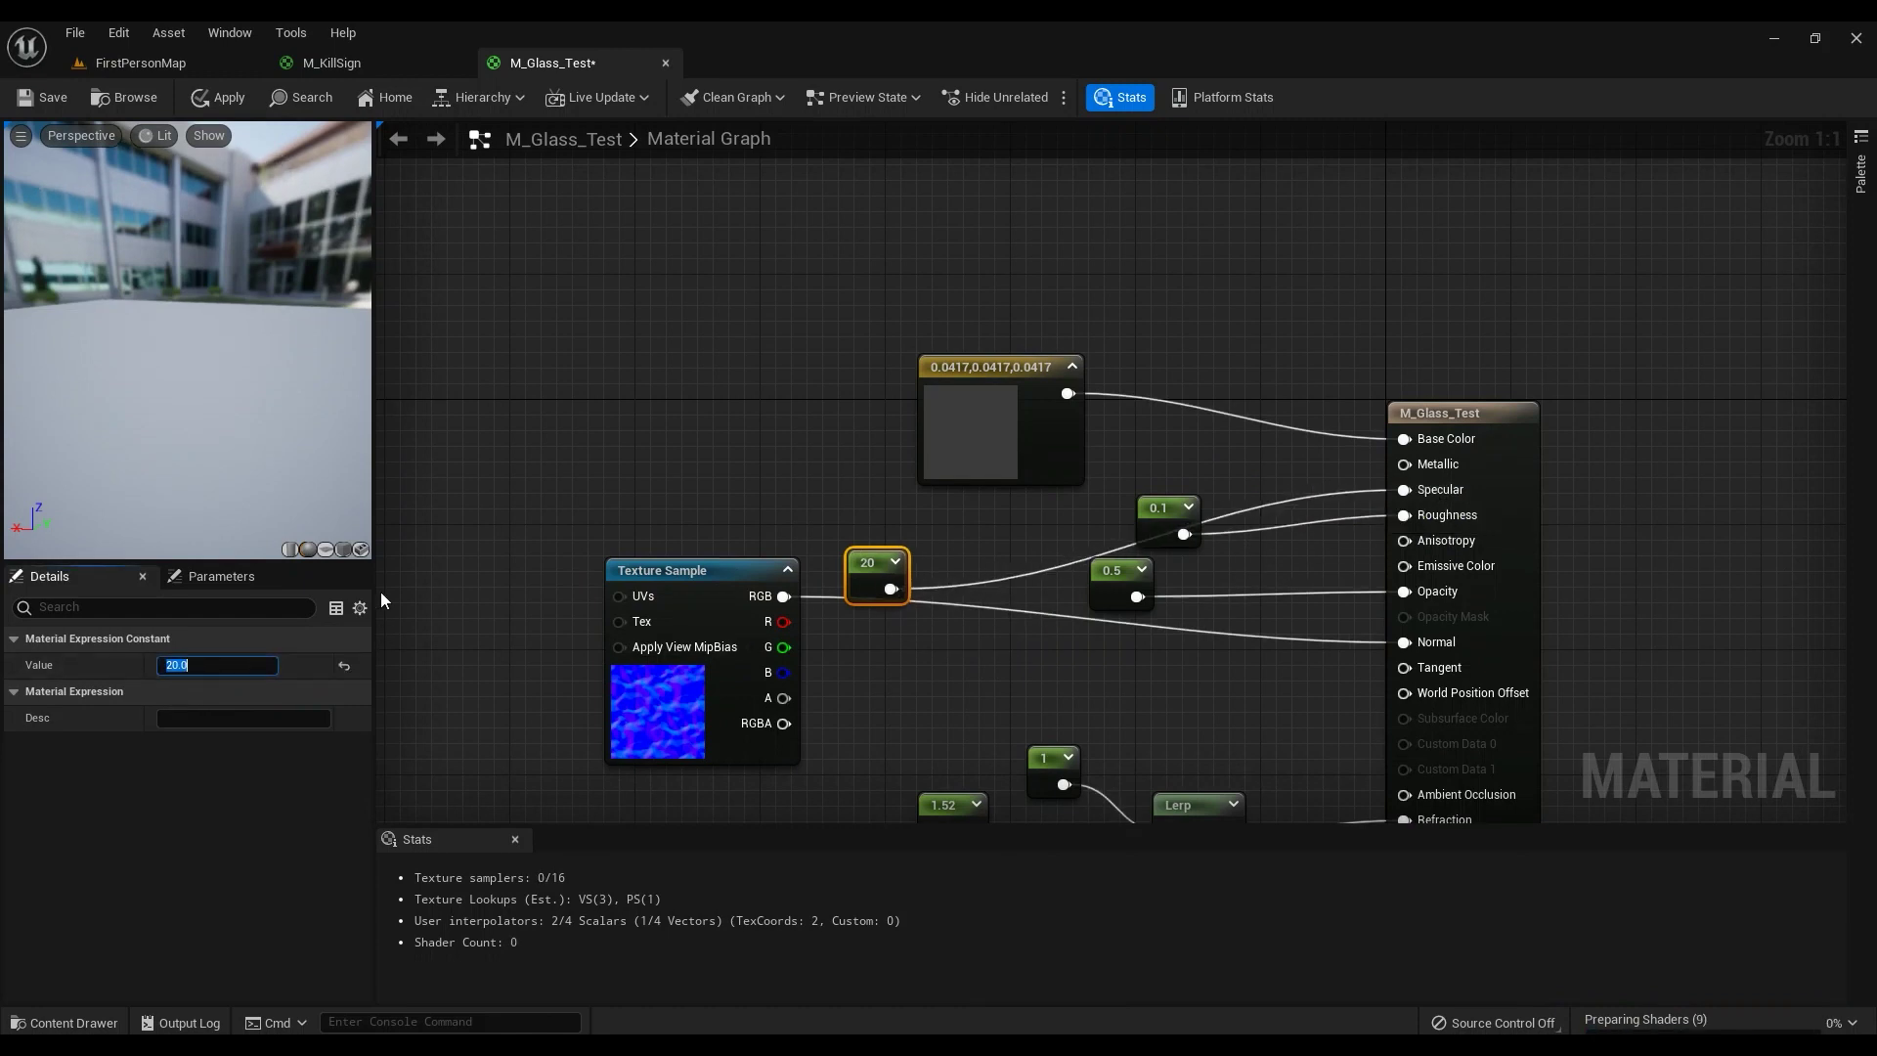
click(214, 102)
click(230, 108)
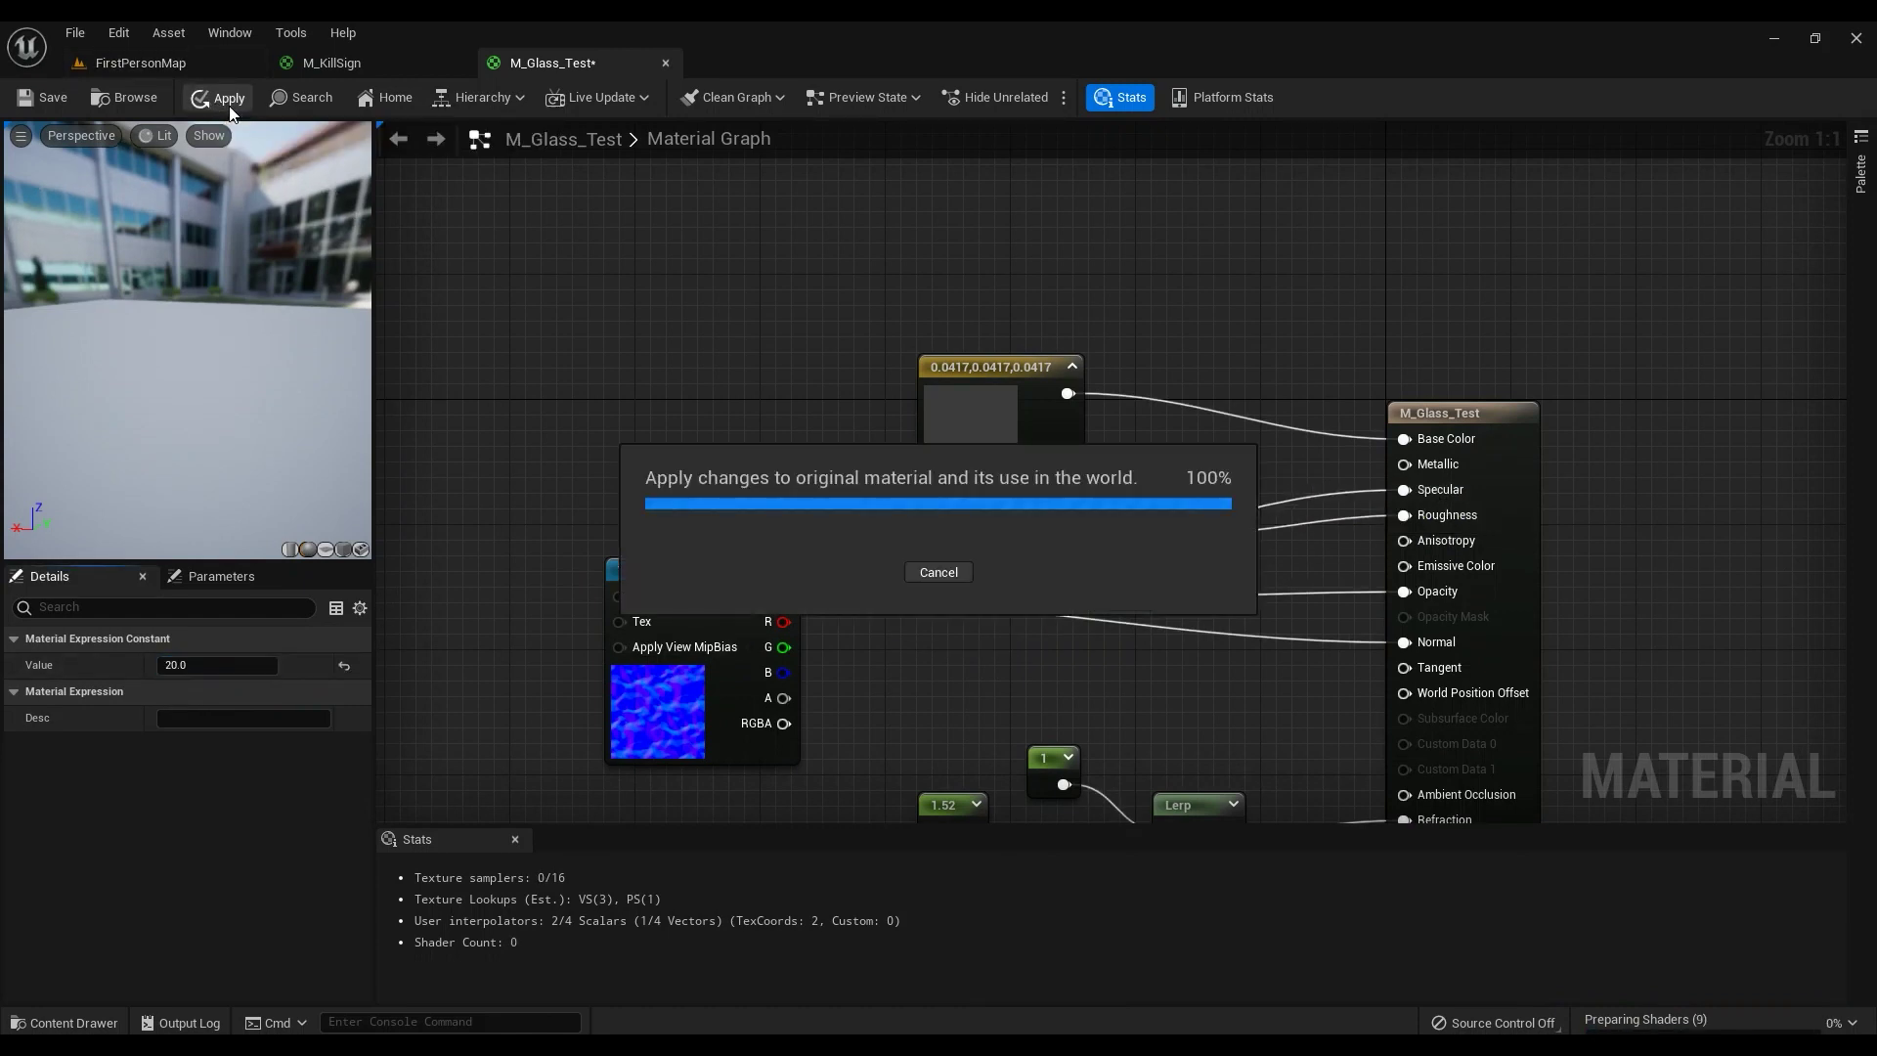
Step: Inspect the glass cube in FirstPersonMap to judge the new roughness and specular values
click(164, 65)
right_drag(707, 561, 201, 372)
right_drag(684, 489, 927, 506)
Step: Add a TextureCoordinate node to the left of the Texture Sample in M_Glass_Test, connected to its UVs input
click(530, 64)
right_drag(649, 494, 1046, 476)
drag(1040, 576, 860, 554)
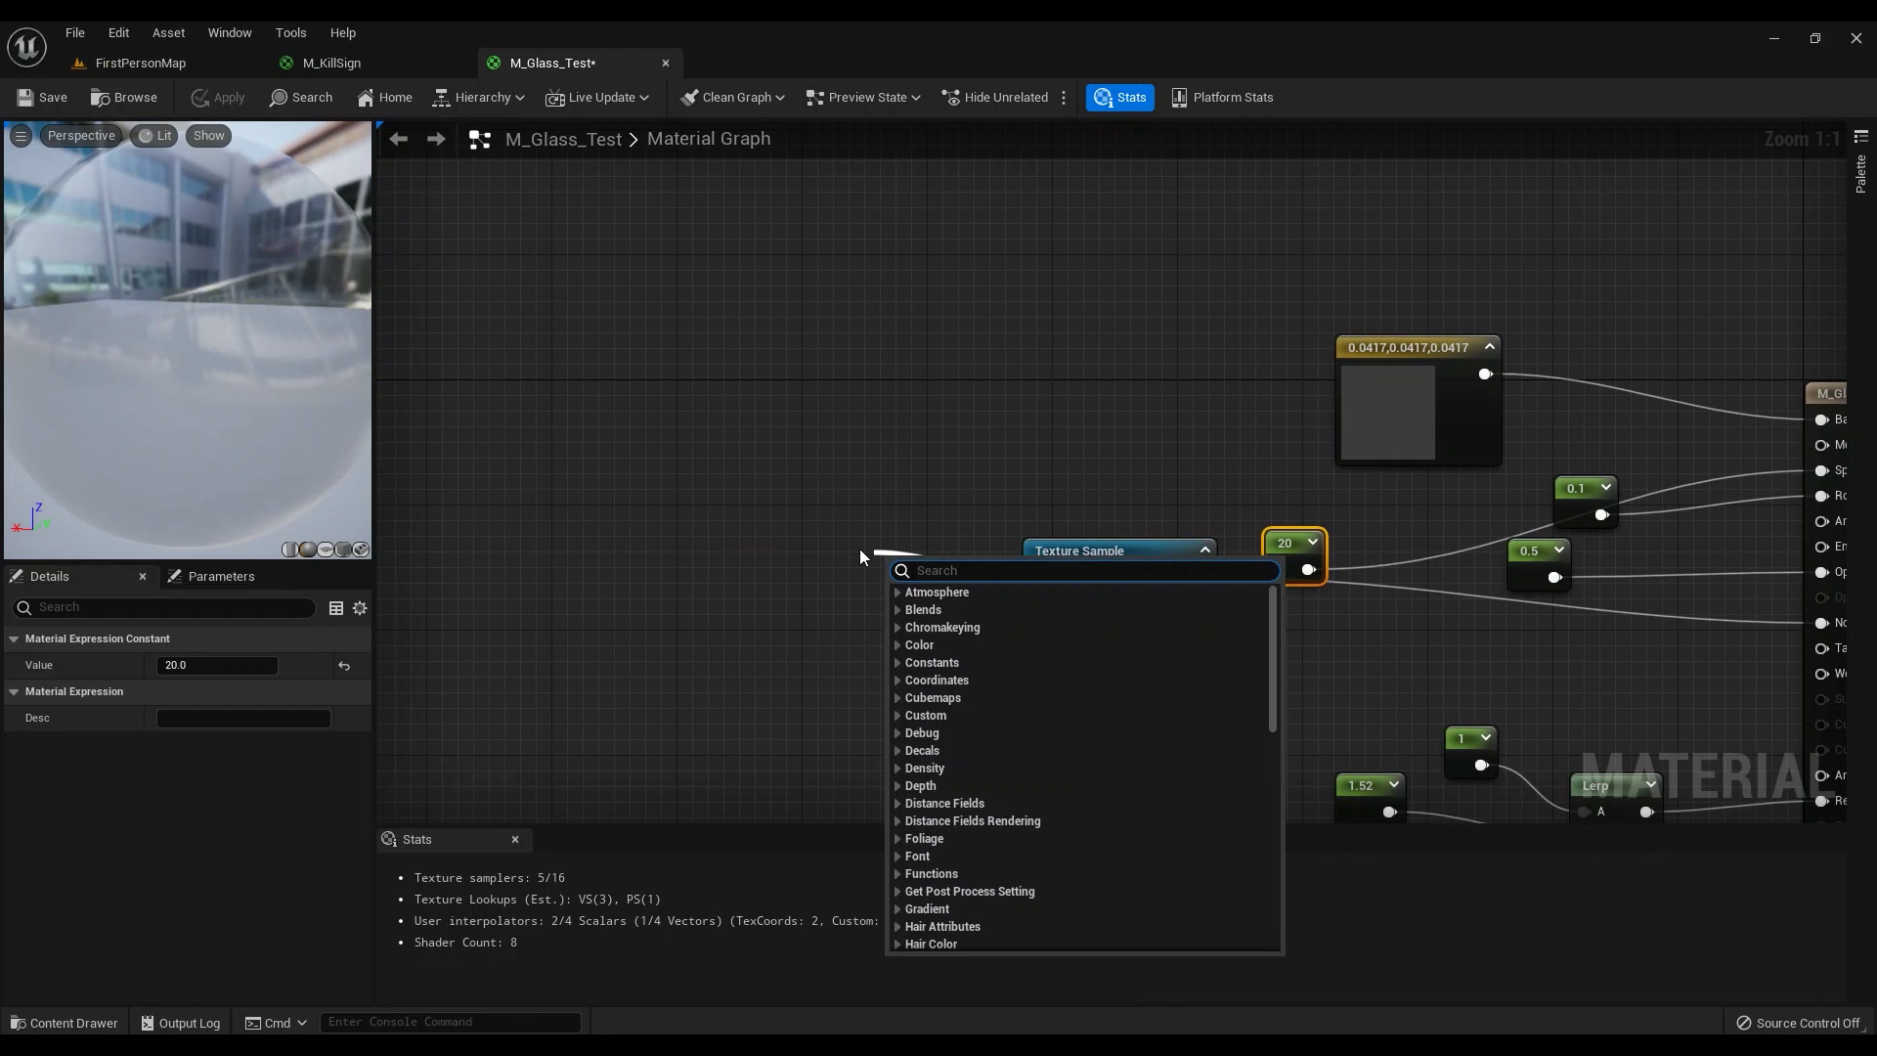
text(texturecoord)
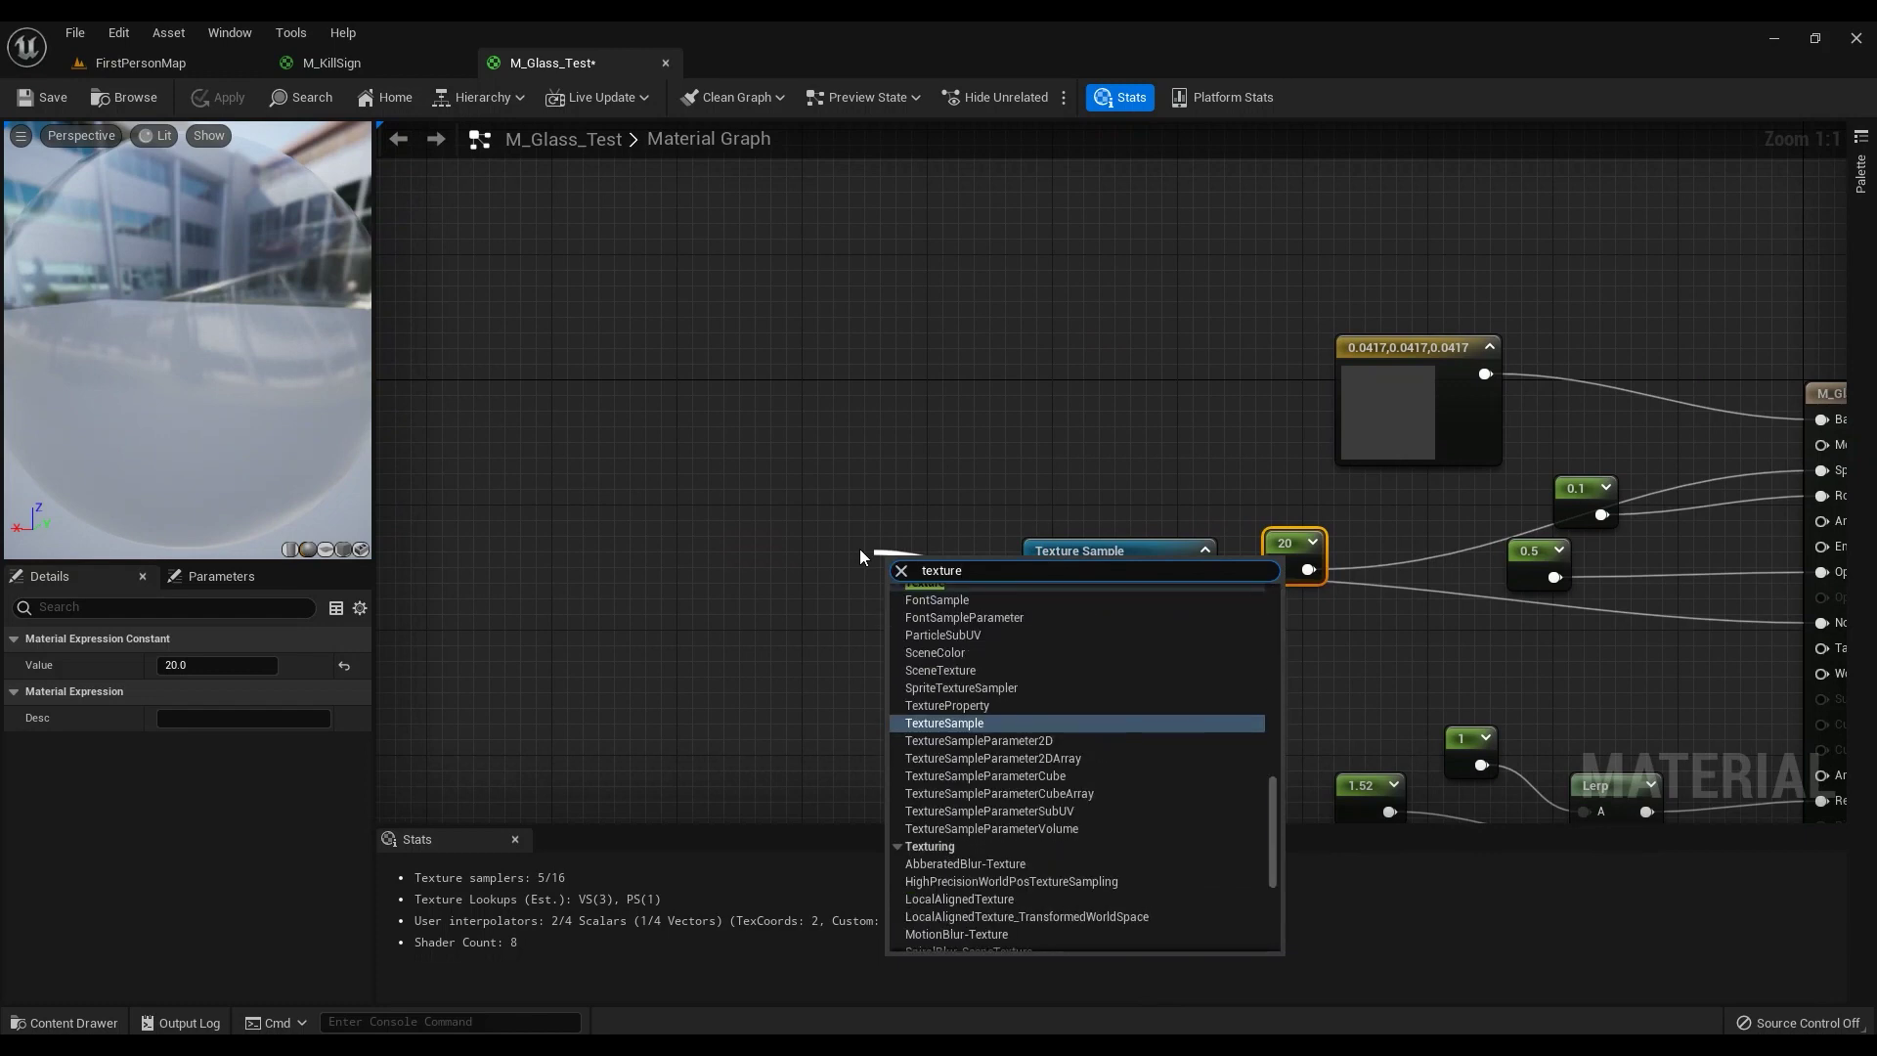
key(Return)
drag(924, 568, 795, 535)
Step: Set the TexCoord node's UTiling and VTiling to 5 and apply the material
text(5)
key(Tab)
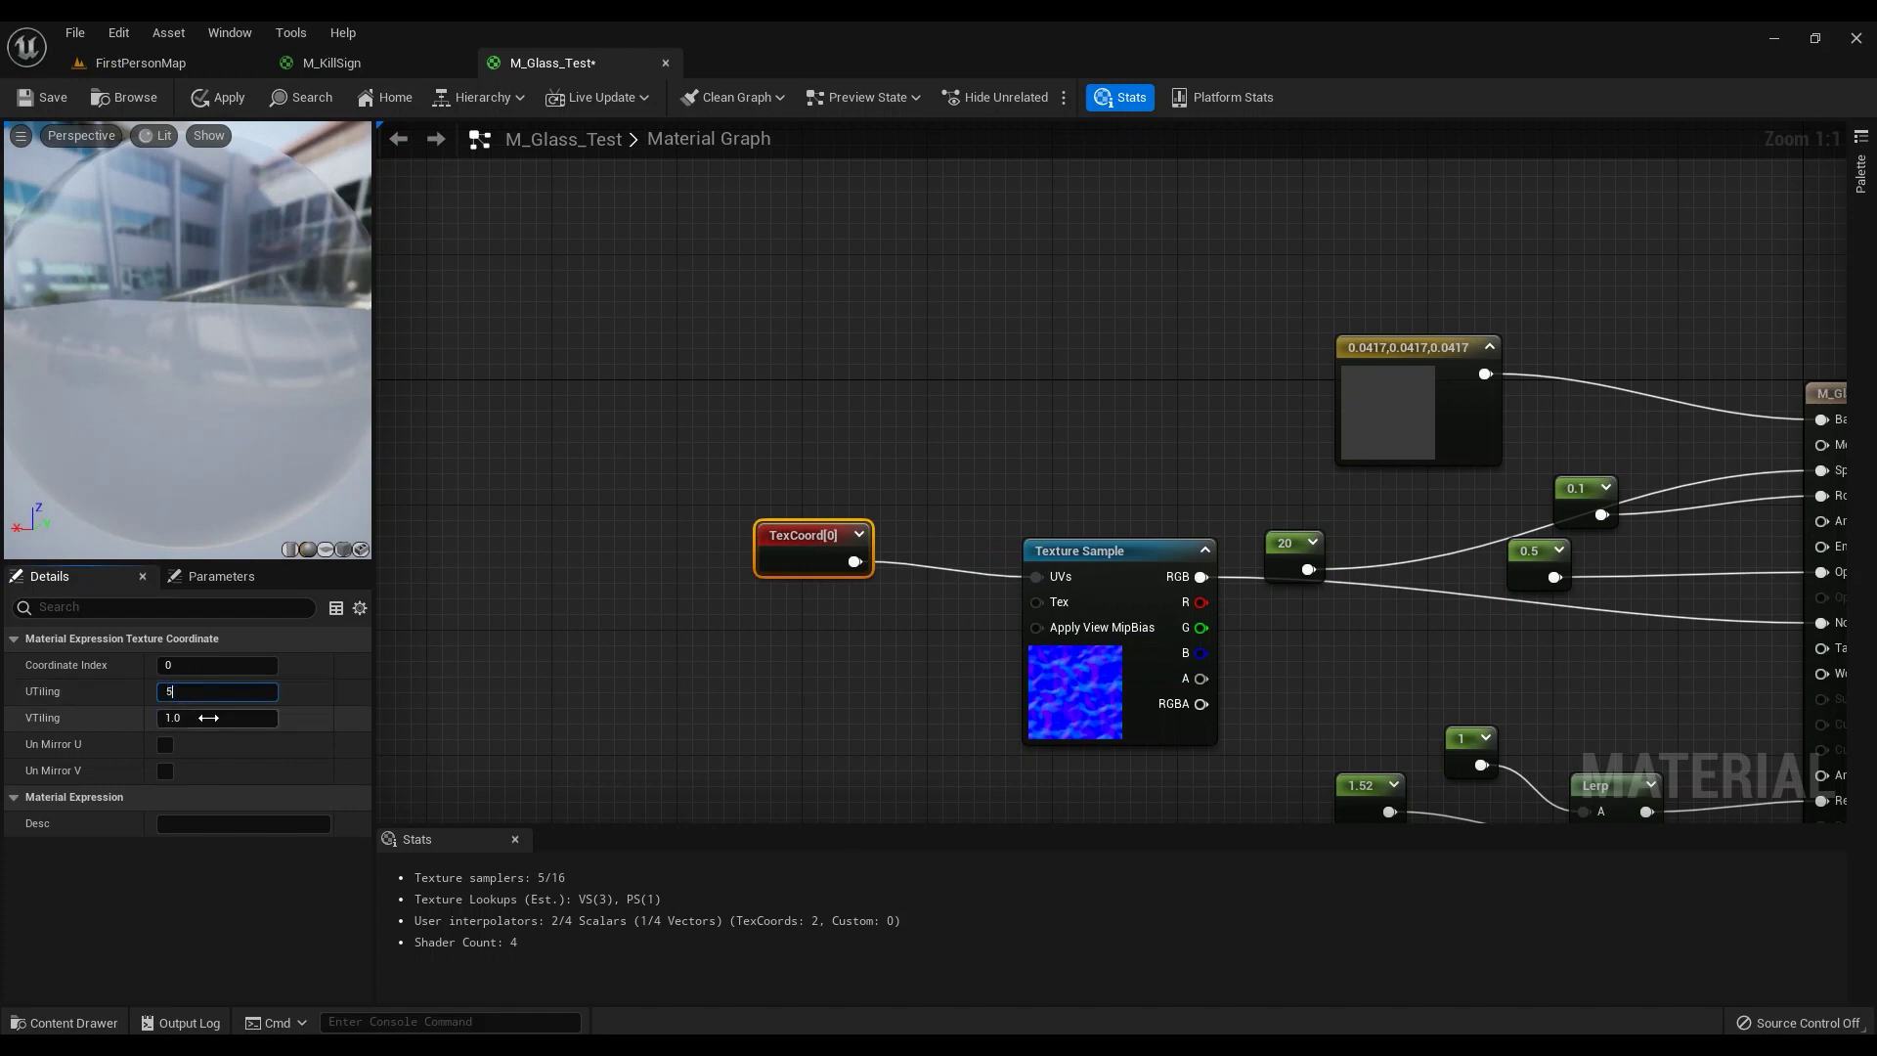
text(5)
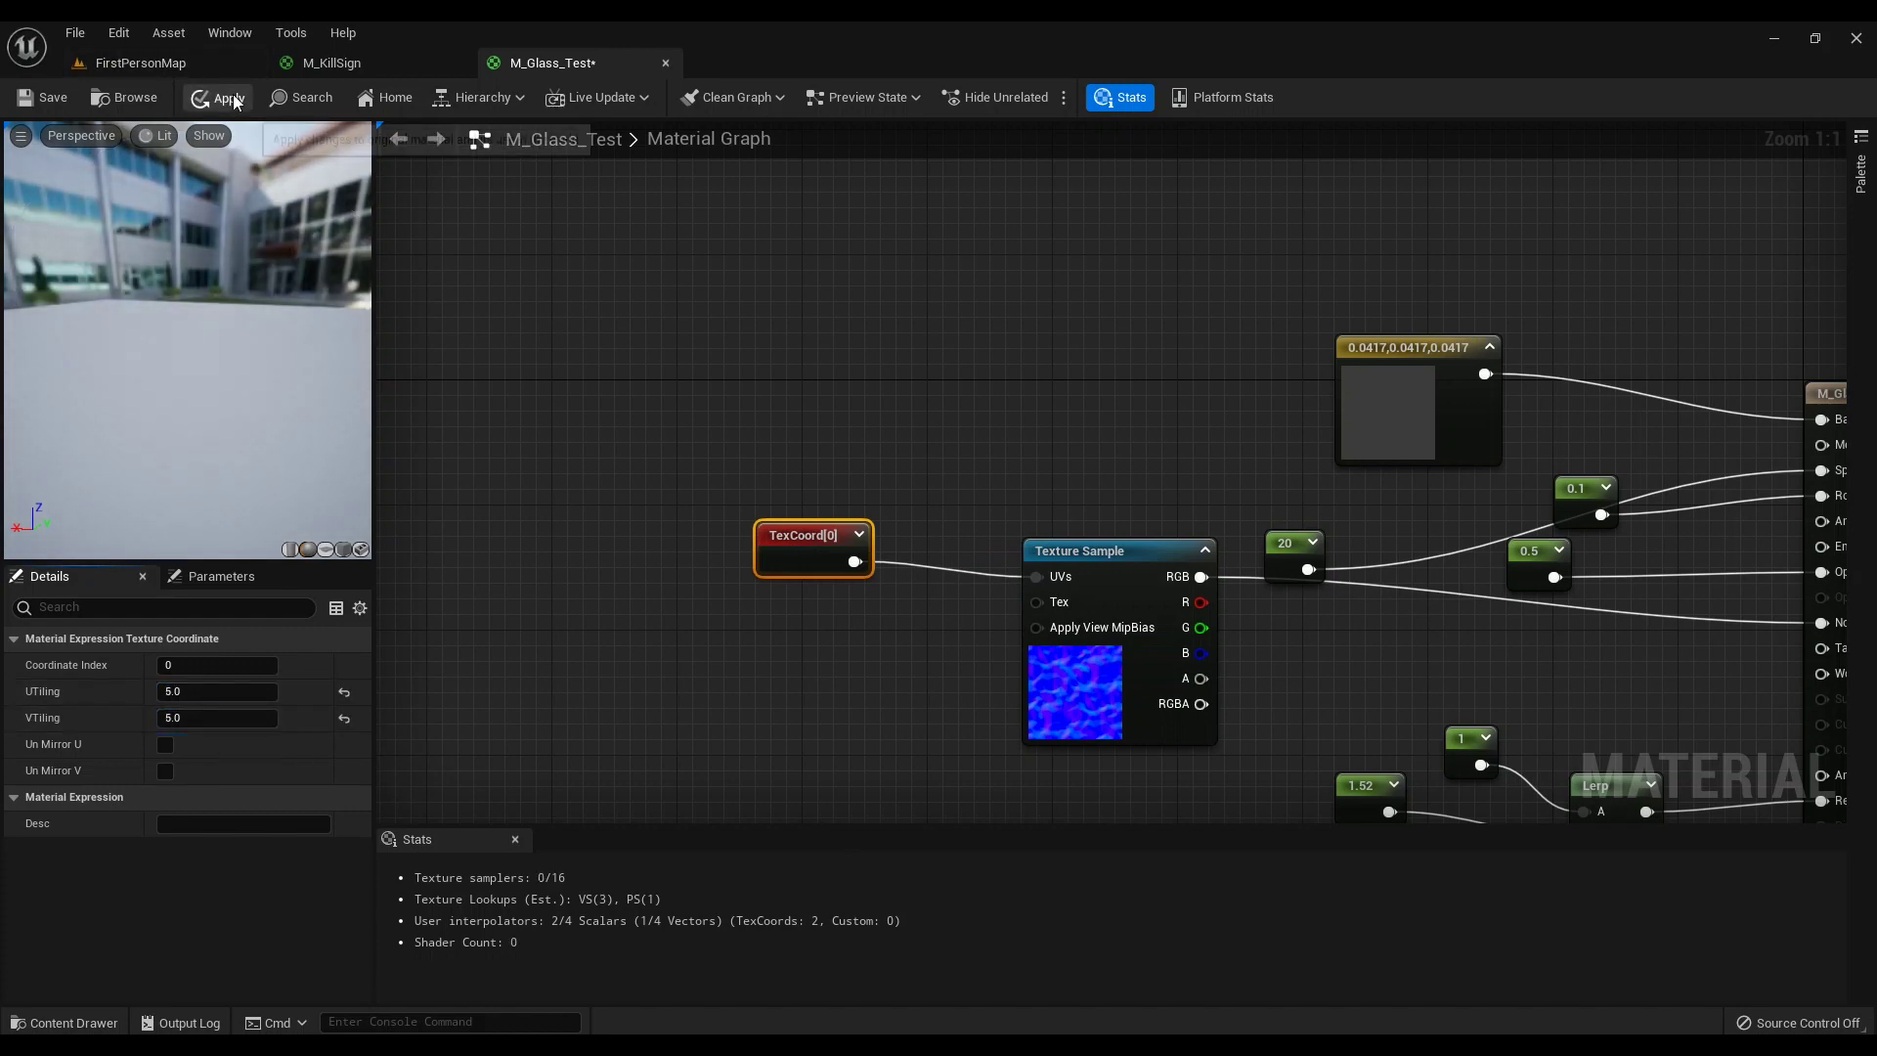
click(235, 101)
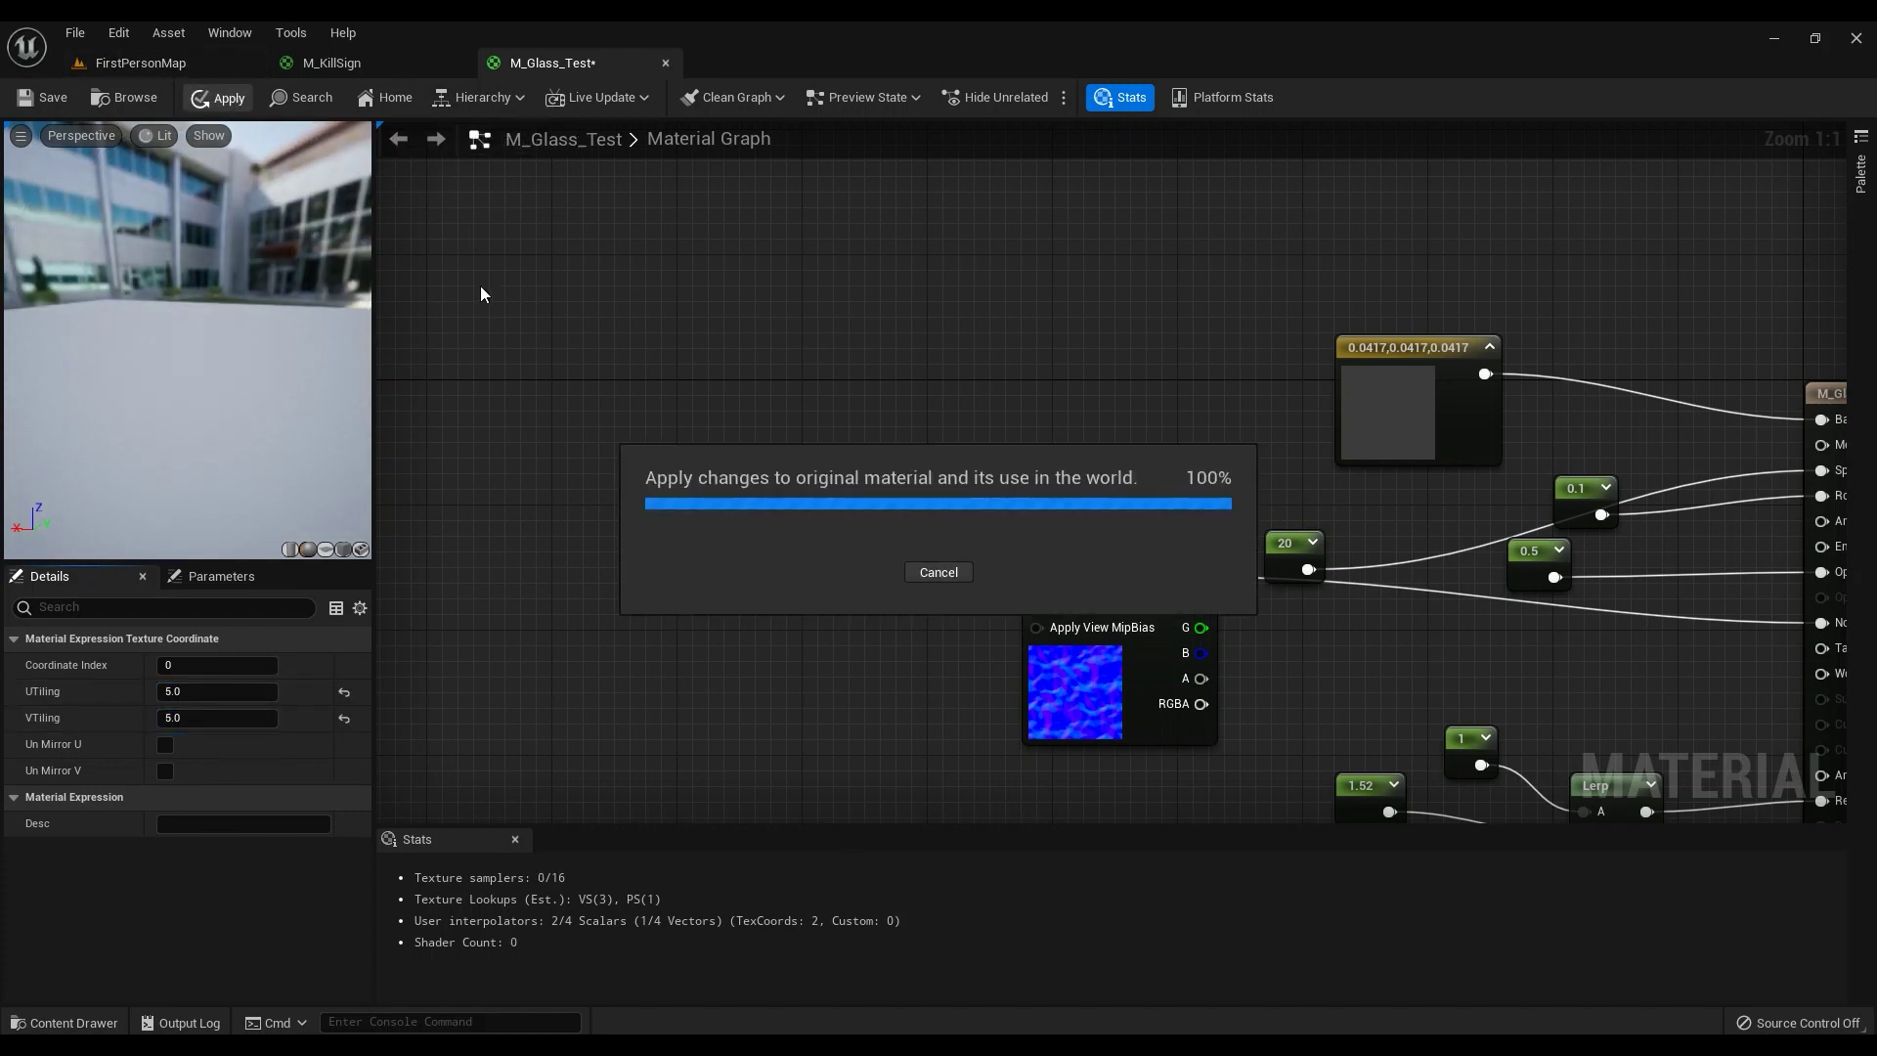
Step: View the glass cube in FirstPersonMap to examine the tiled water normal map
click(165, 64)
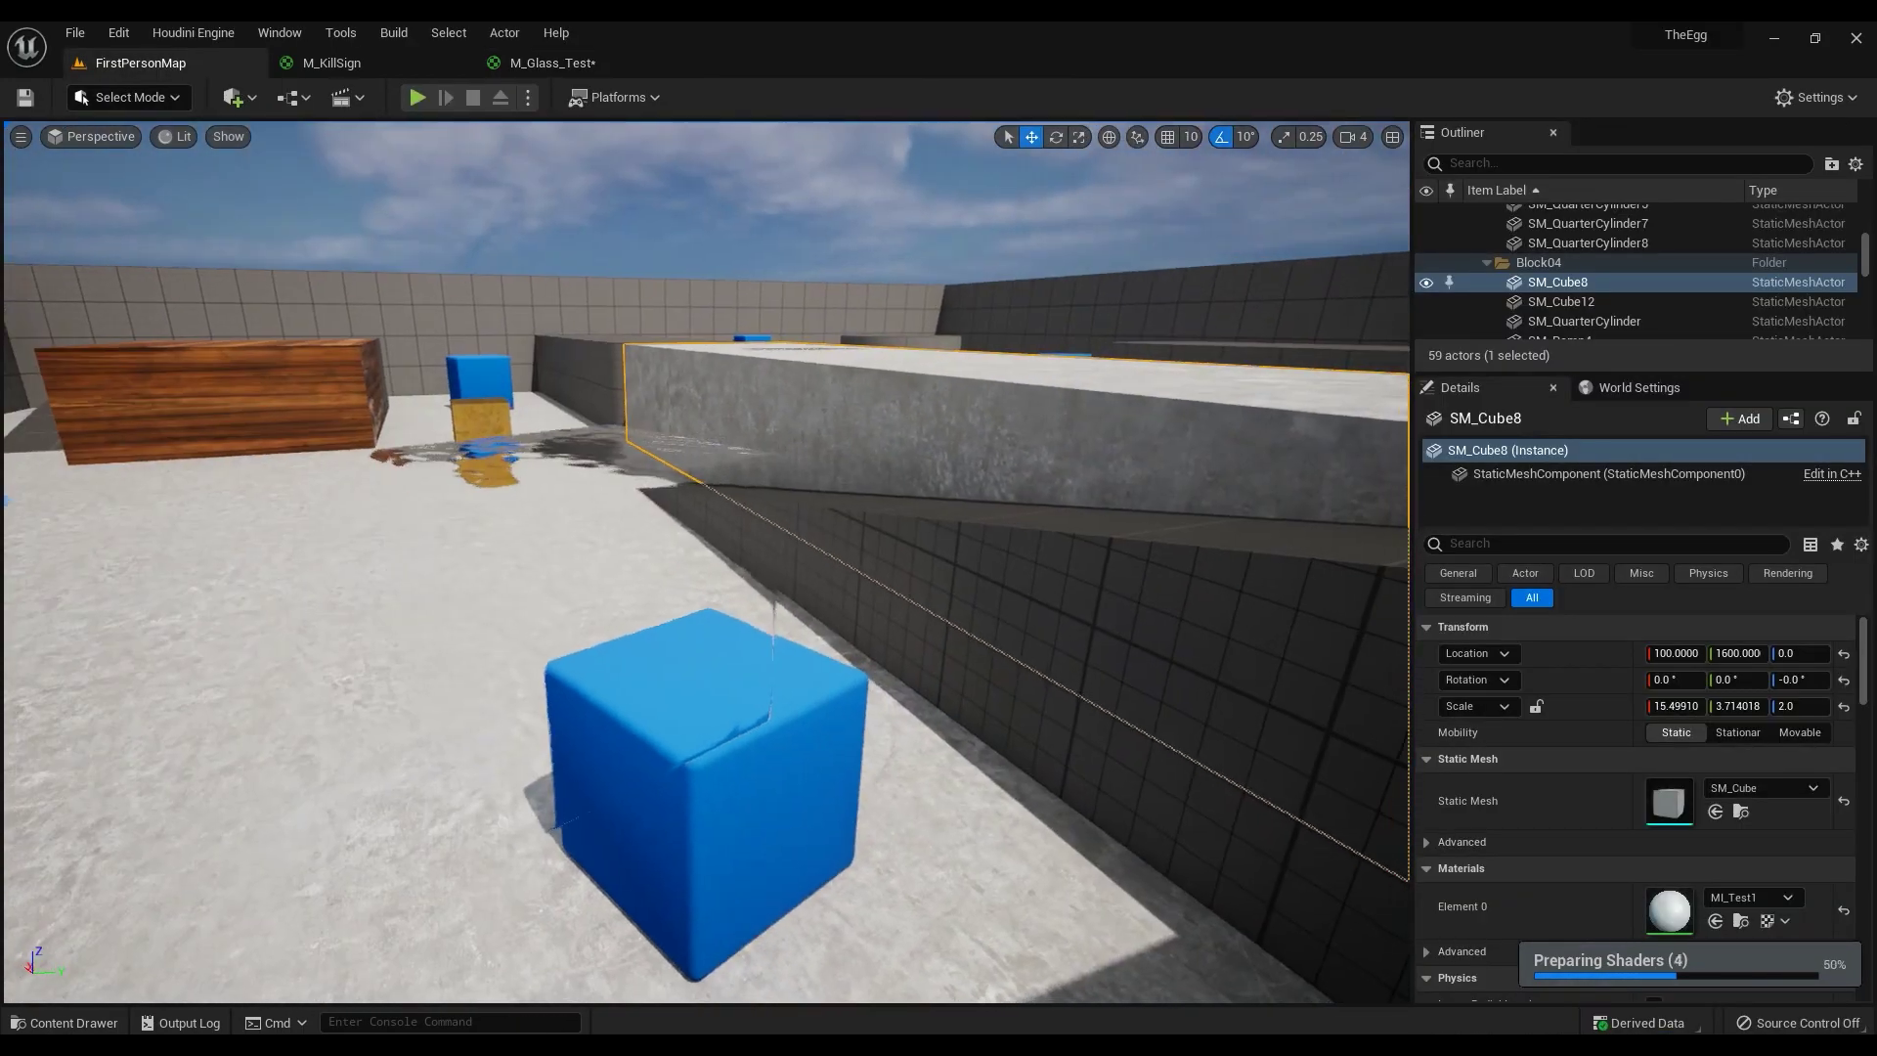
right_drag(707, 562, 410, 626)
right_drag(518, 586, 508, 589)
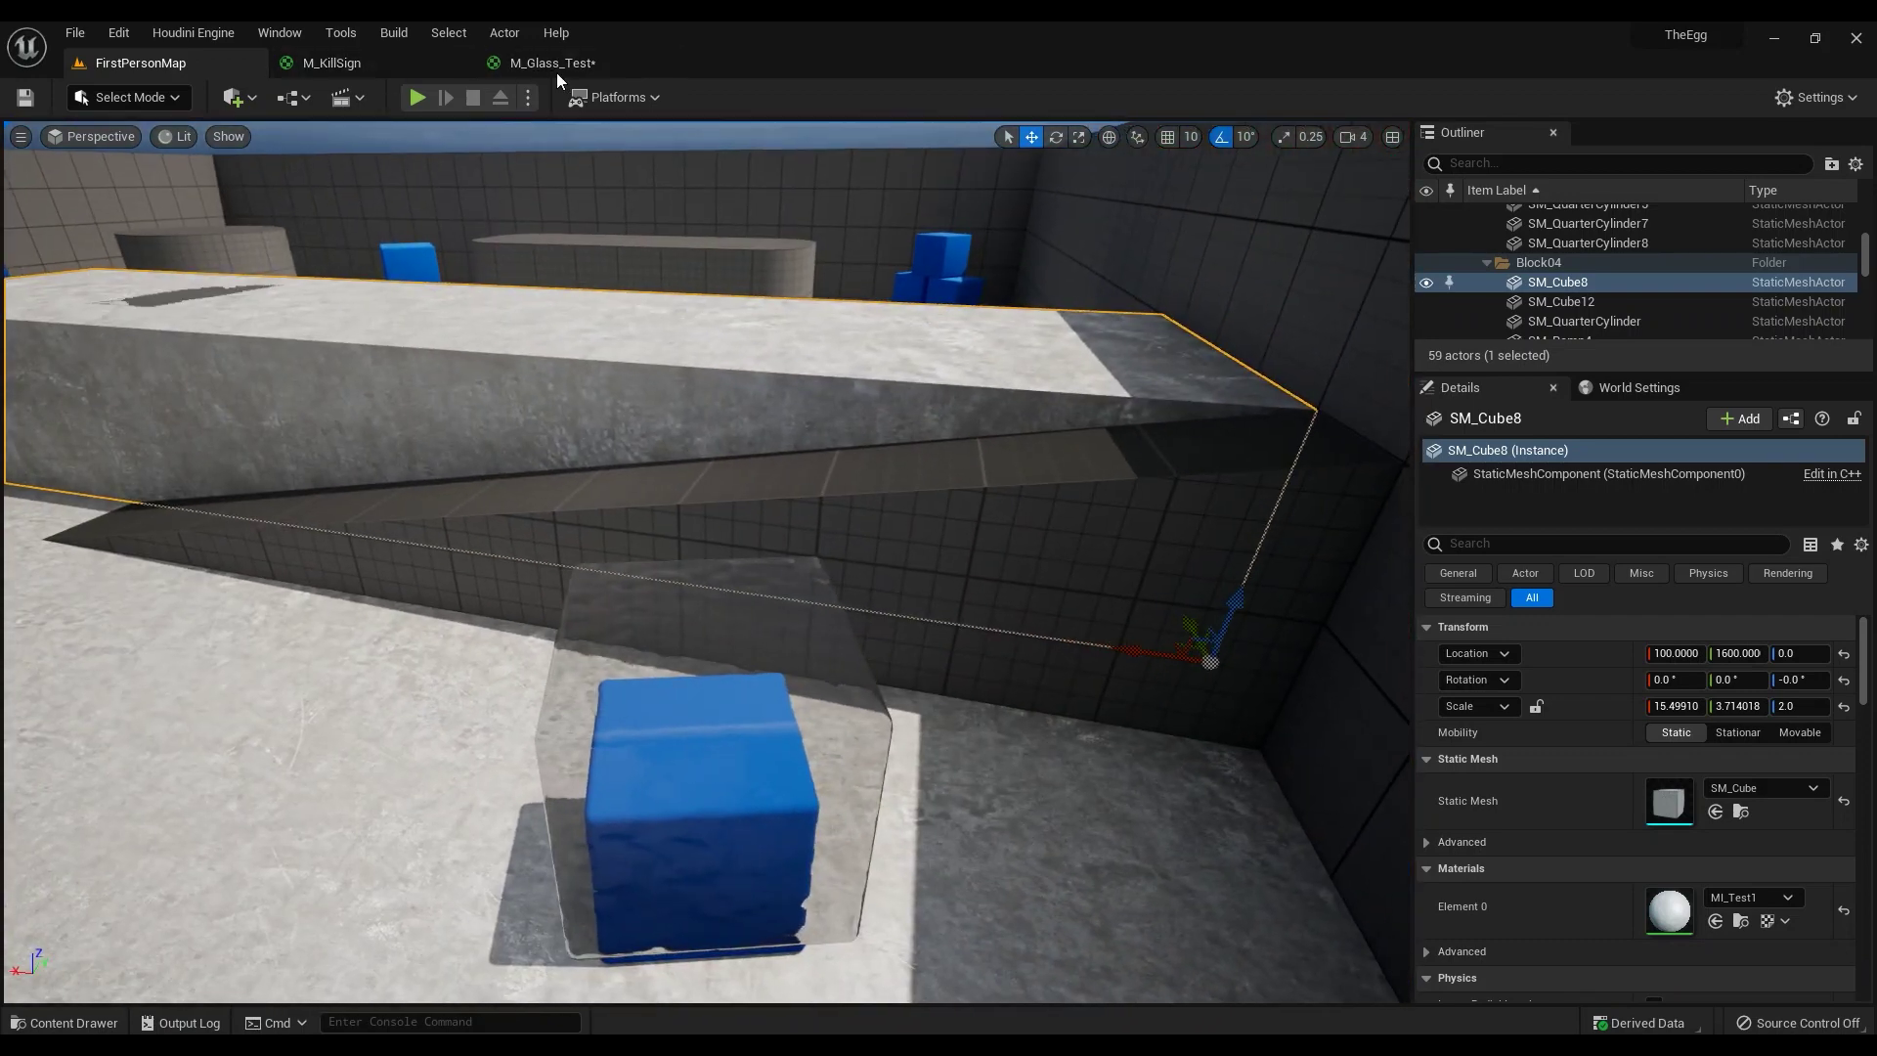
Step: Set the constant feeding the B input of the refraction Lerp in M_Glass_Test to 50 and apply the material
click(557, 74)
right_drag(1149, 729, 892, 407)
click(1092, 466)
click(226, 664)
text(50)
key(Return)
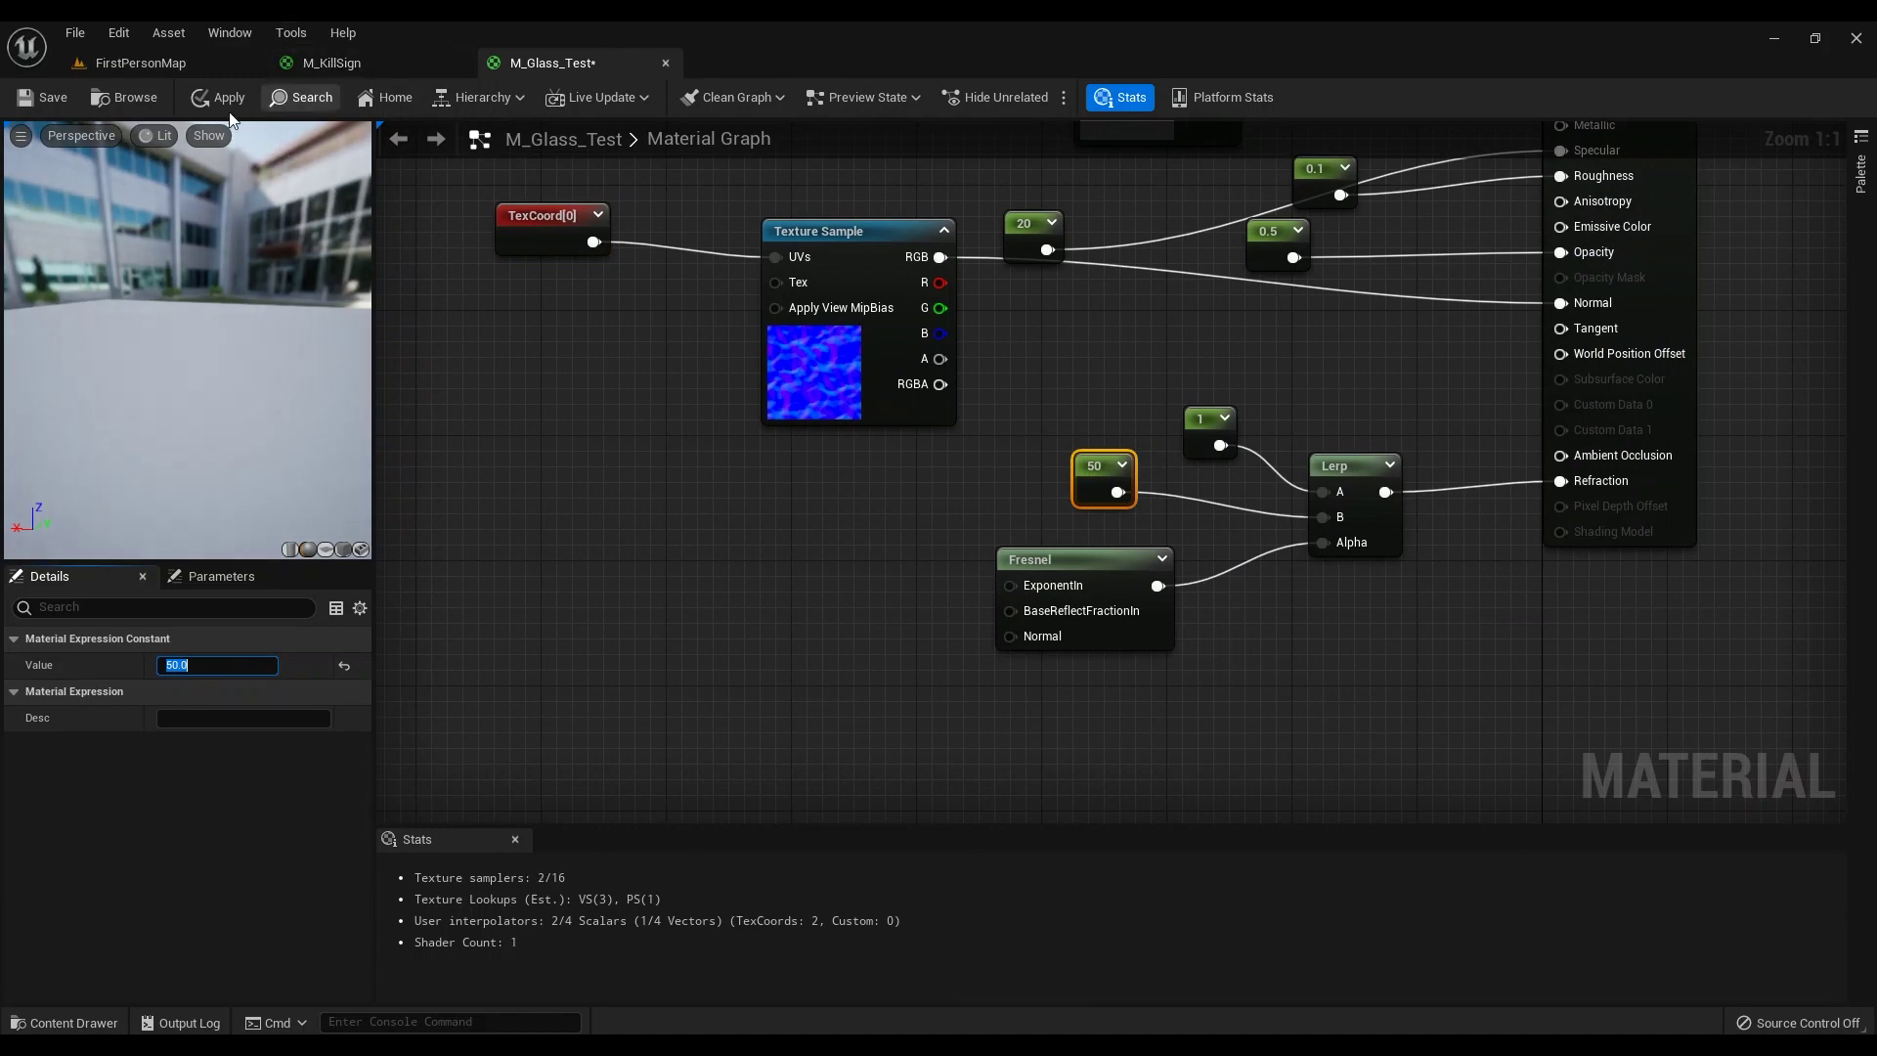
click(206, 103)
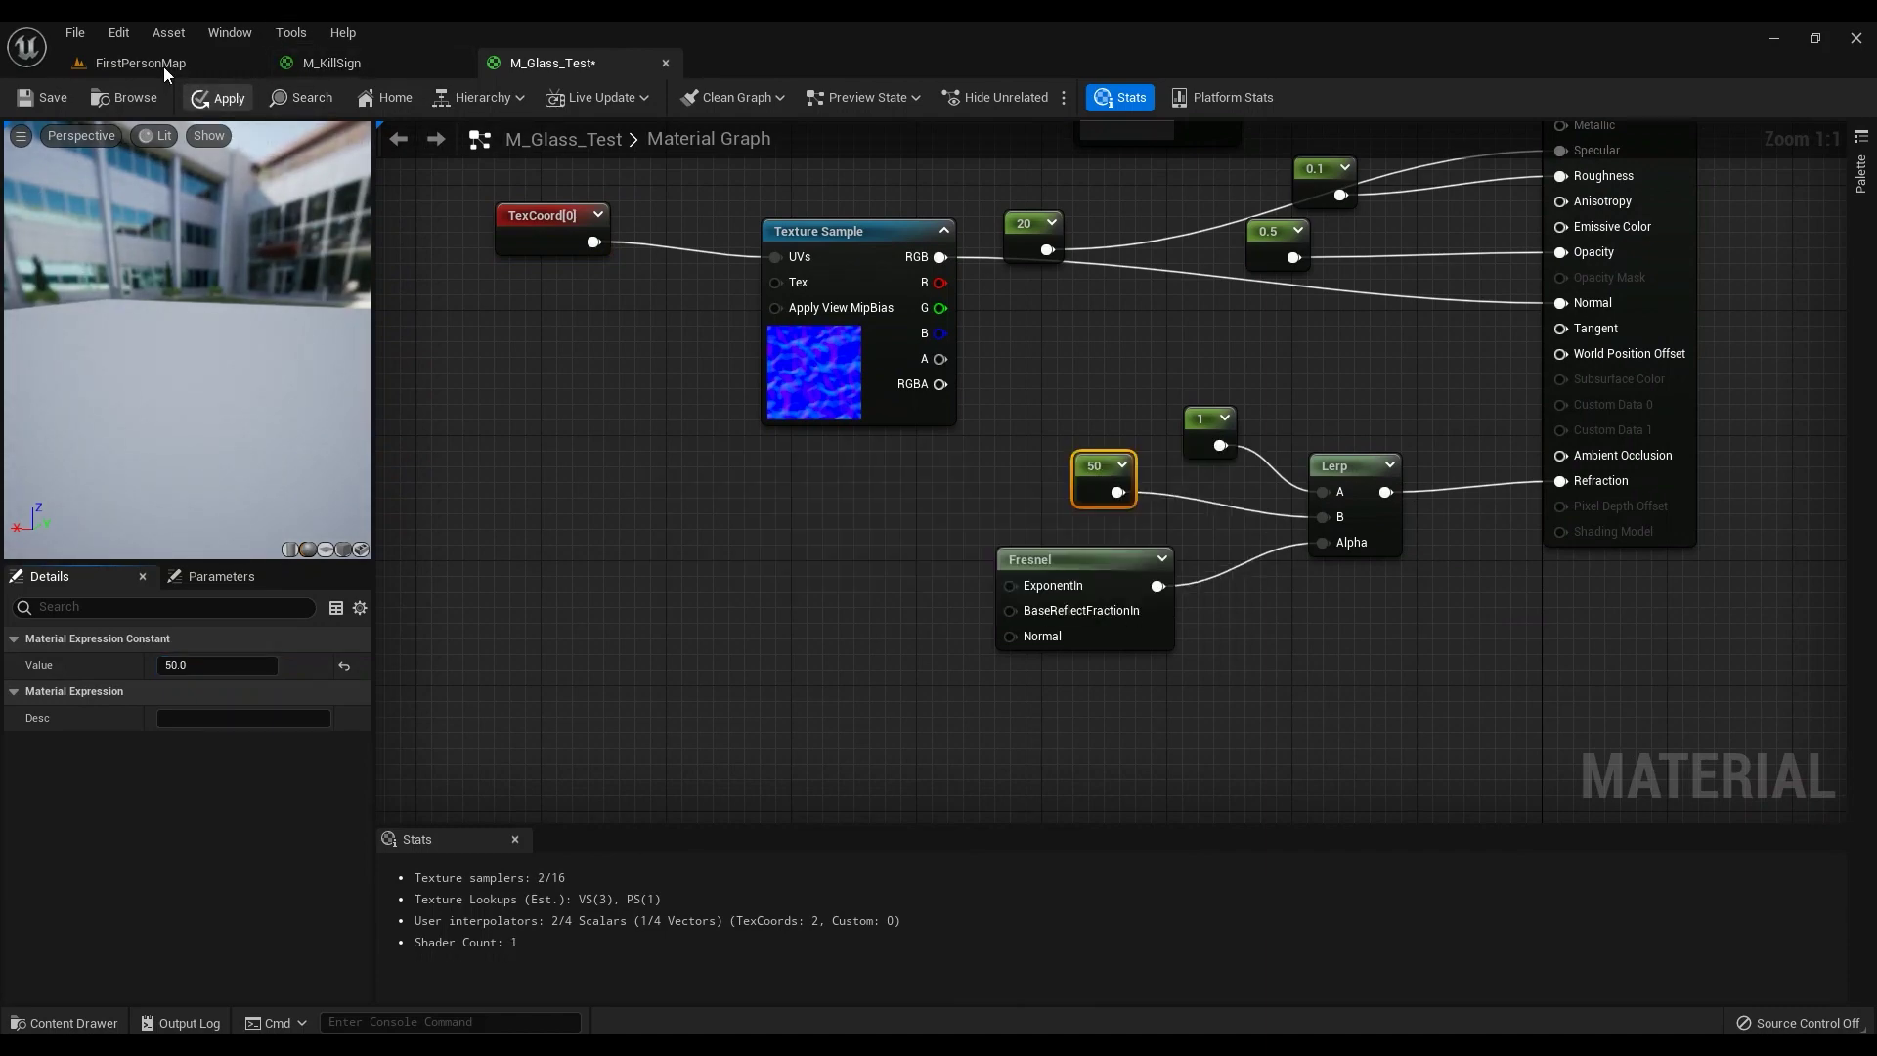
Step: Move around the glass cube in FirstPersonMap to examine the stronger refraction against the blue cubes and the skull sign
click(163, 66)
right_drag(707, 561, 782, 457)
right_drag(703, 513, 743, 542)
right_drag(706, 562, 391, 587)
right_drag(576, 562, 460, 562)
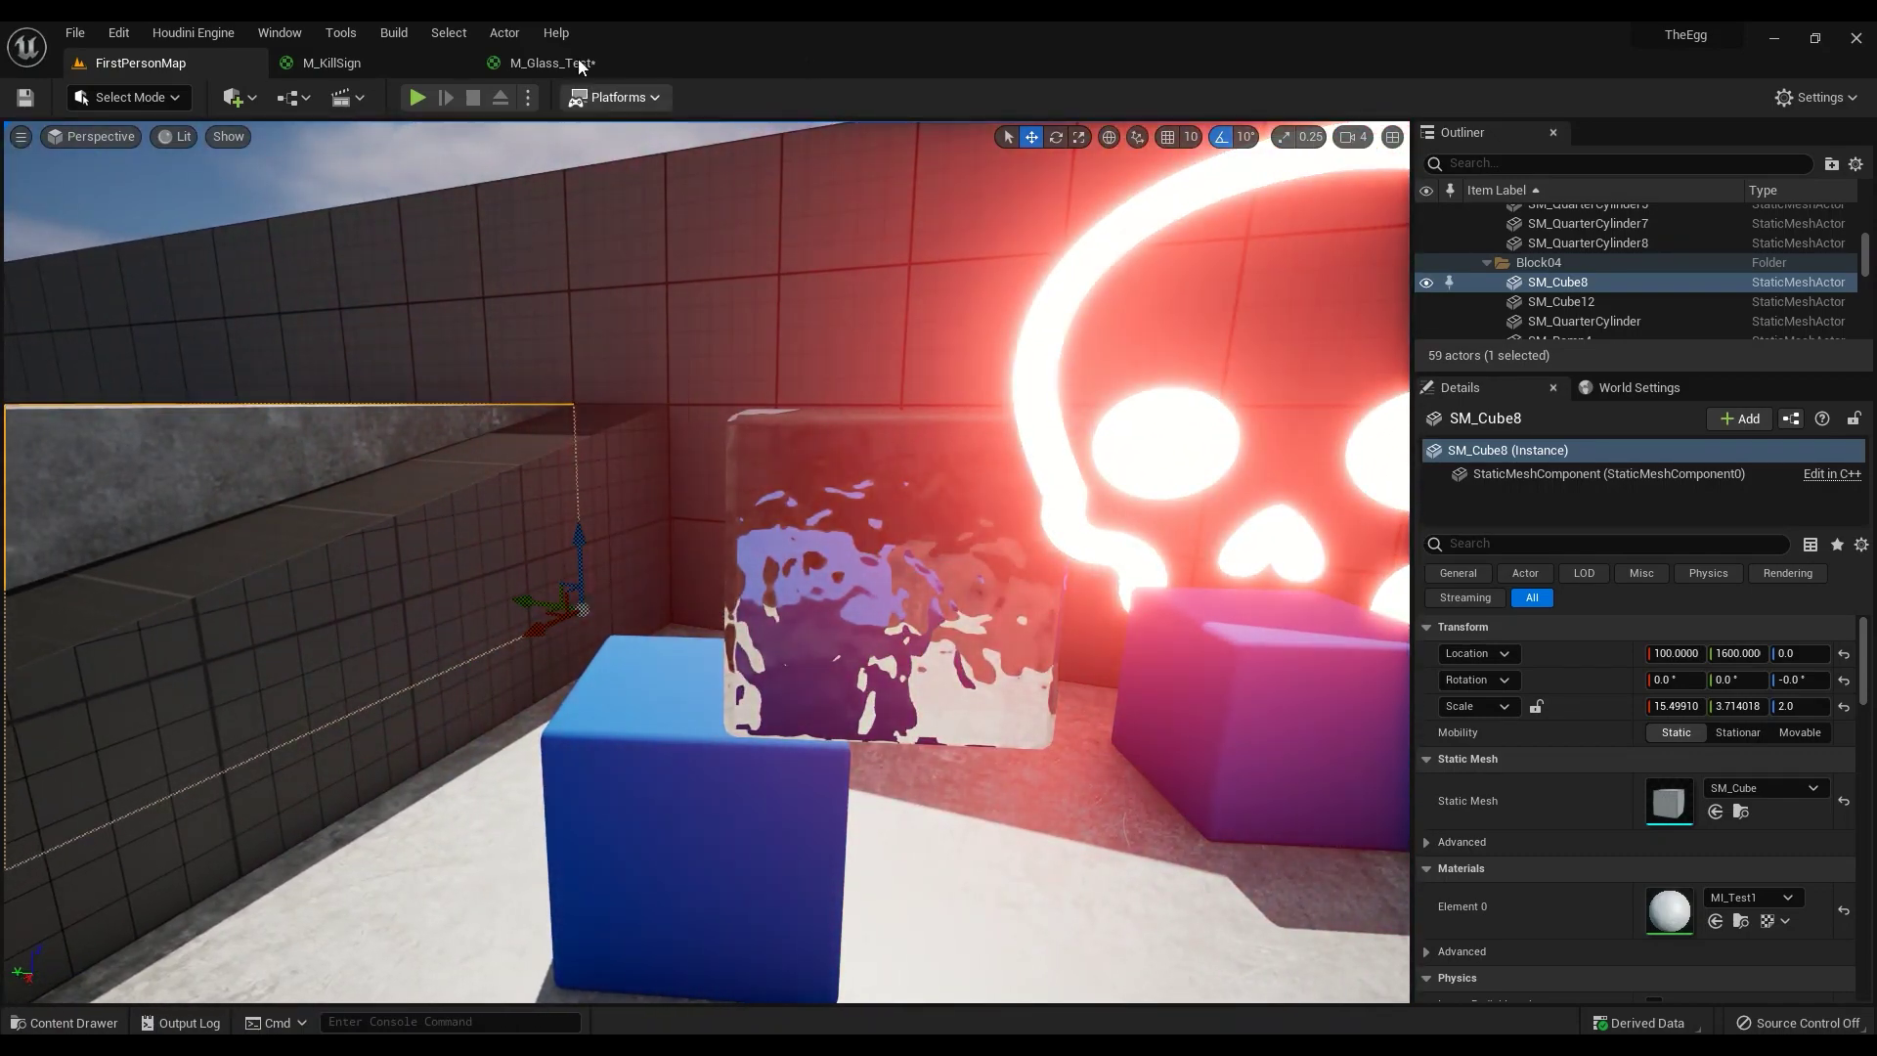
Step: Move the specular constant of 20 above the Texture Sample's wire in the M_Glass_Test graph
click(616, 65)
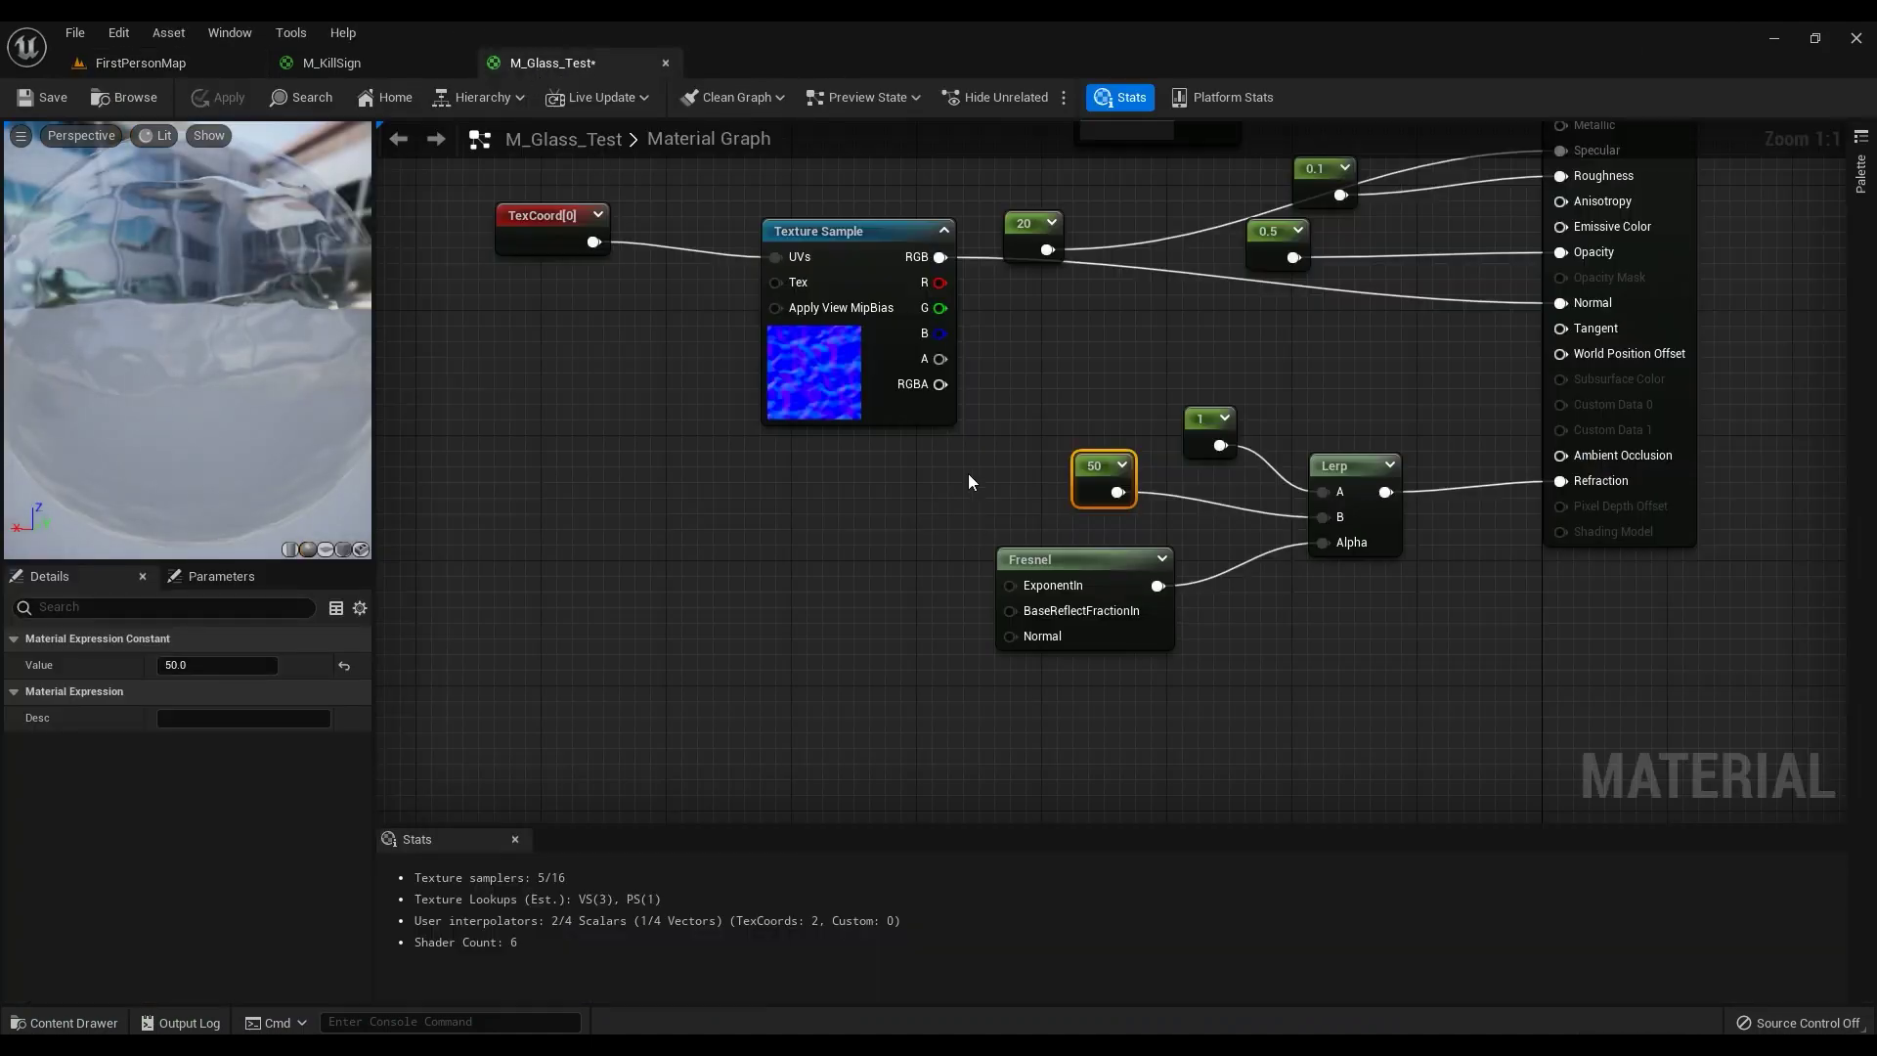
key(Home)
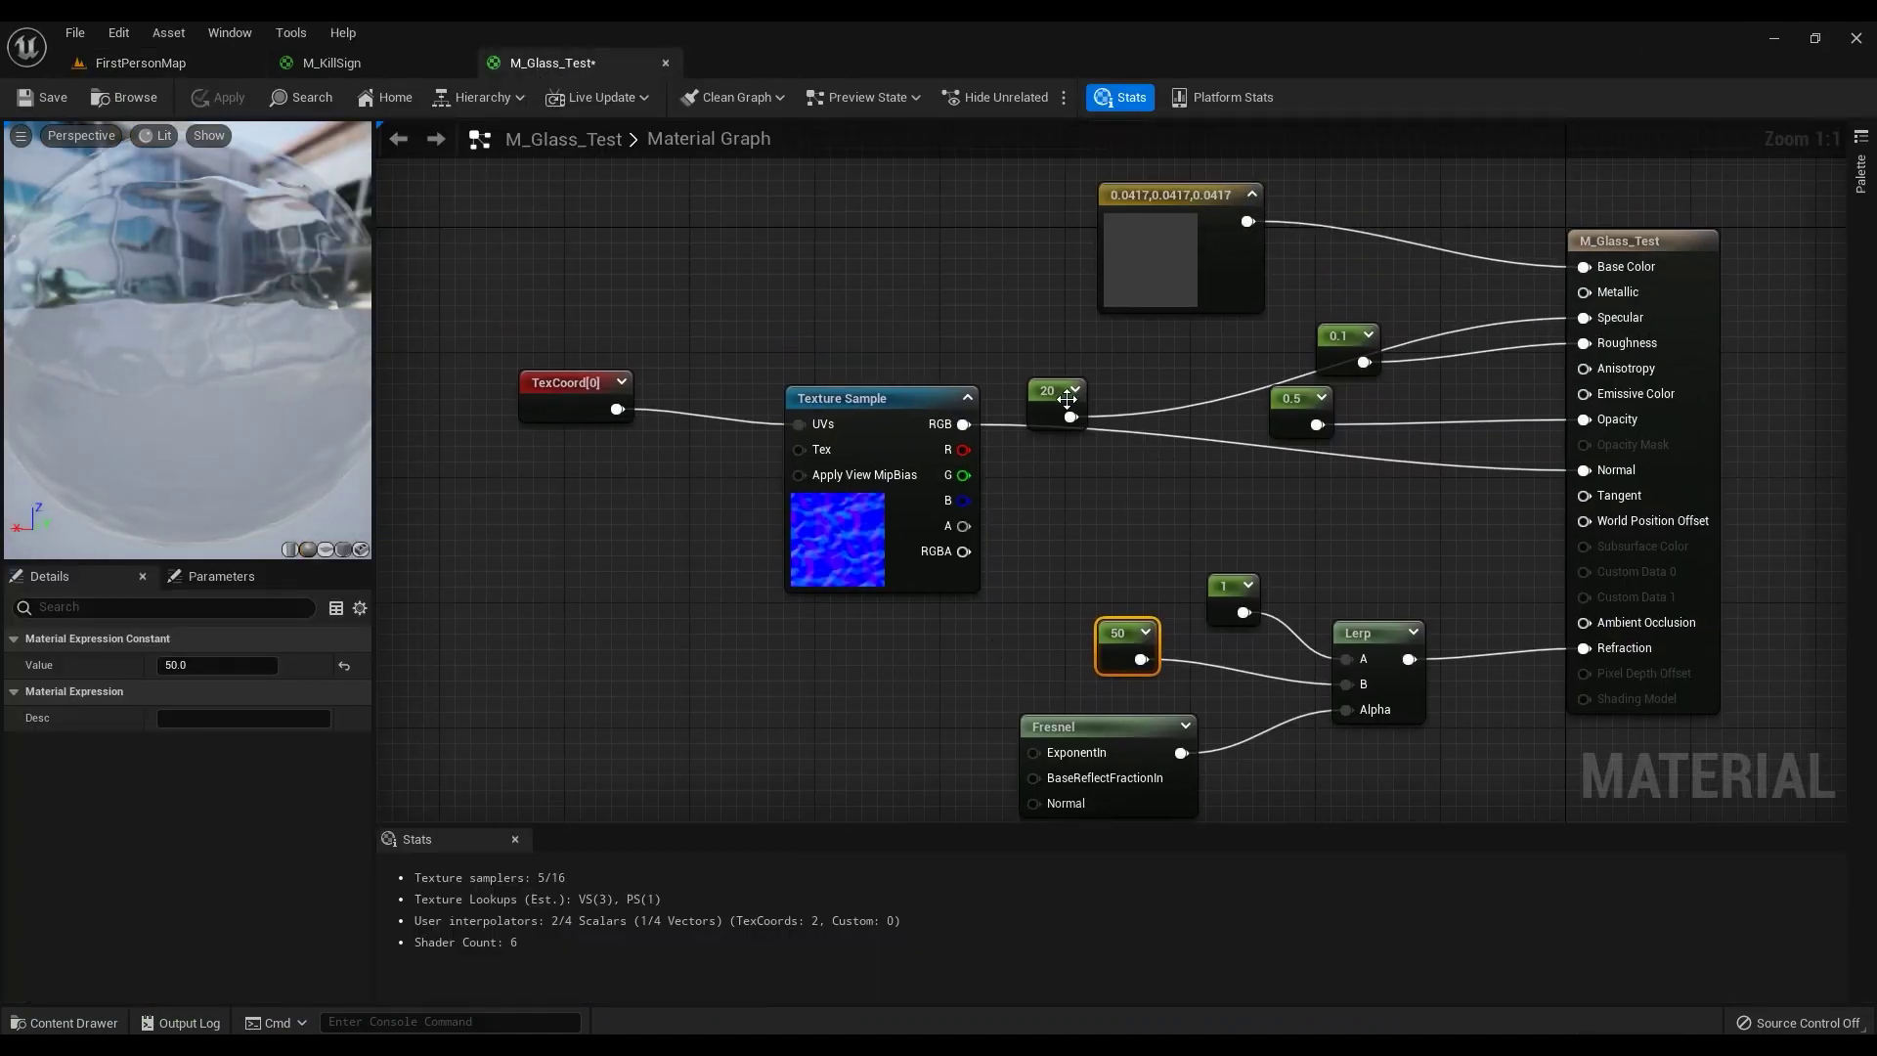
drag(1065, 393, 1058, 325)
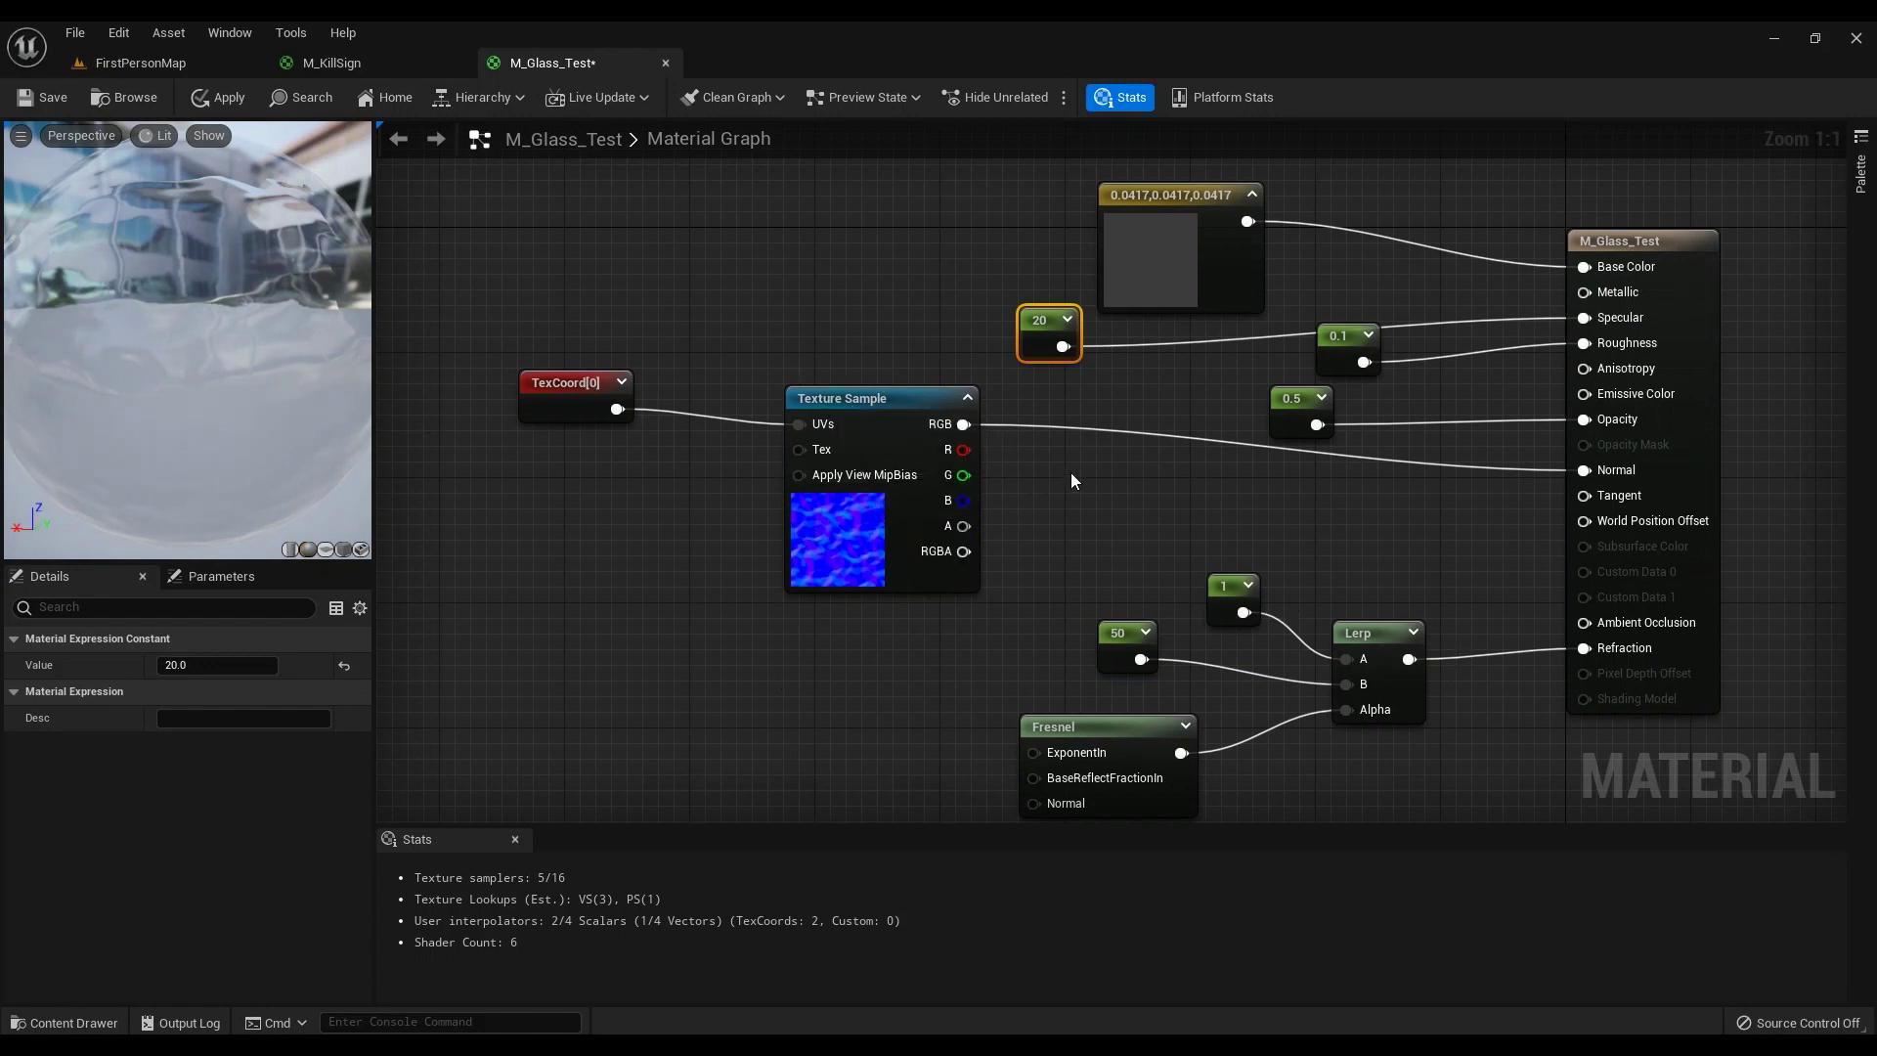
Step: Review the finished M_Glass_Test node network, including the Lerp's B constant and the Fresnel settings, and the material preview
right_drag(1033, 470, 797, 703)
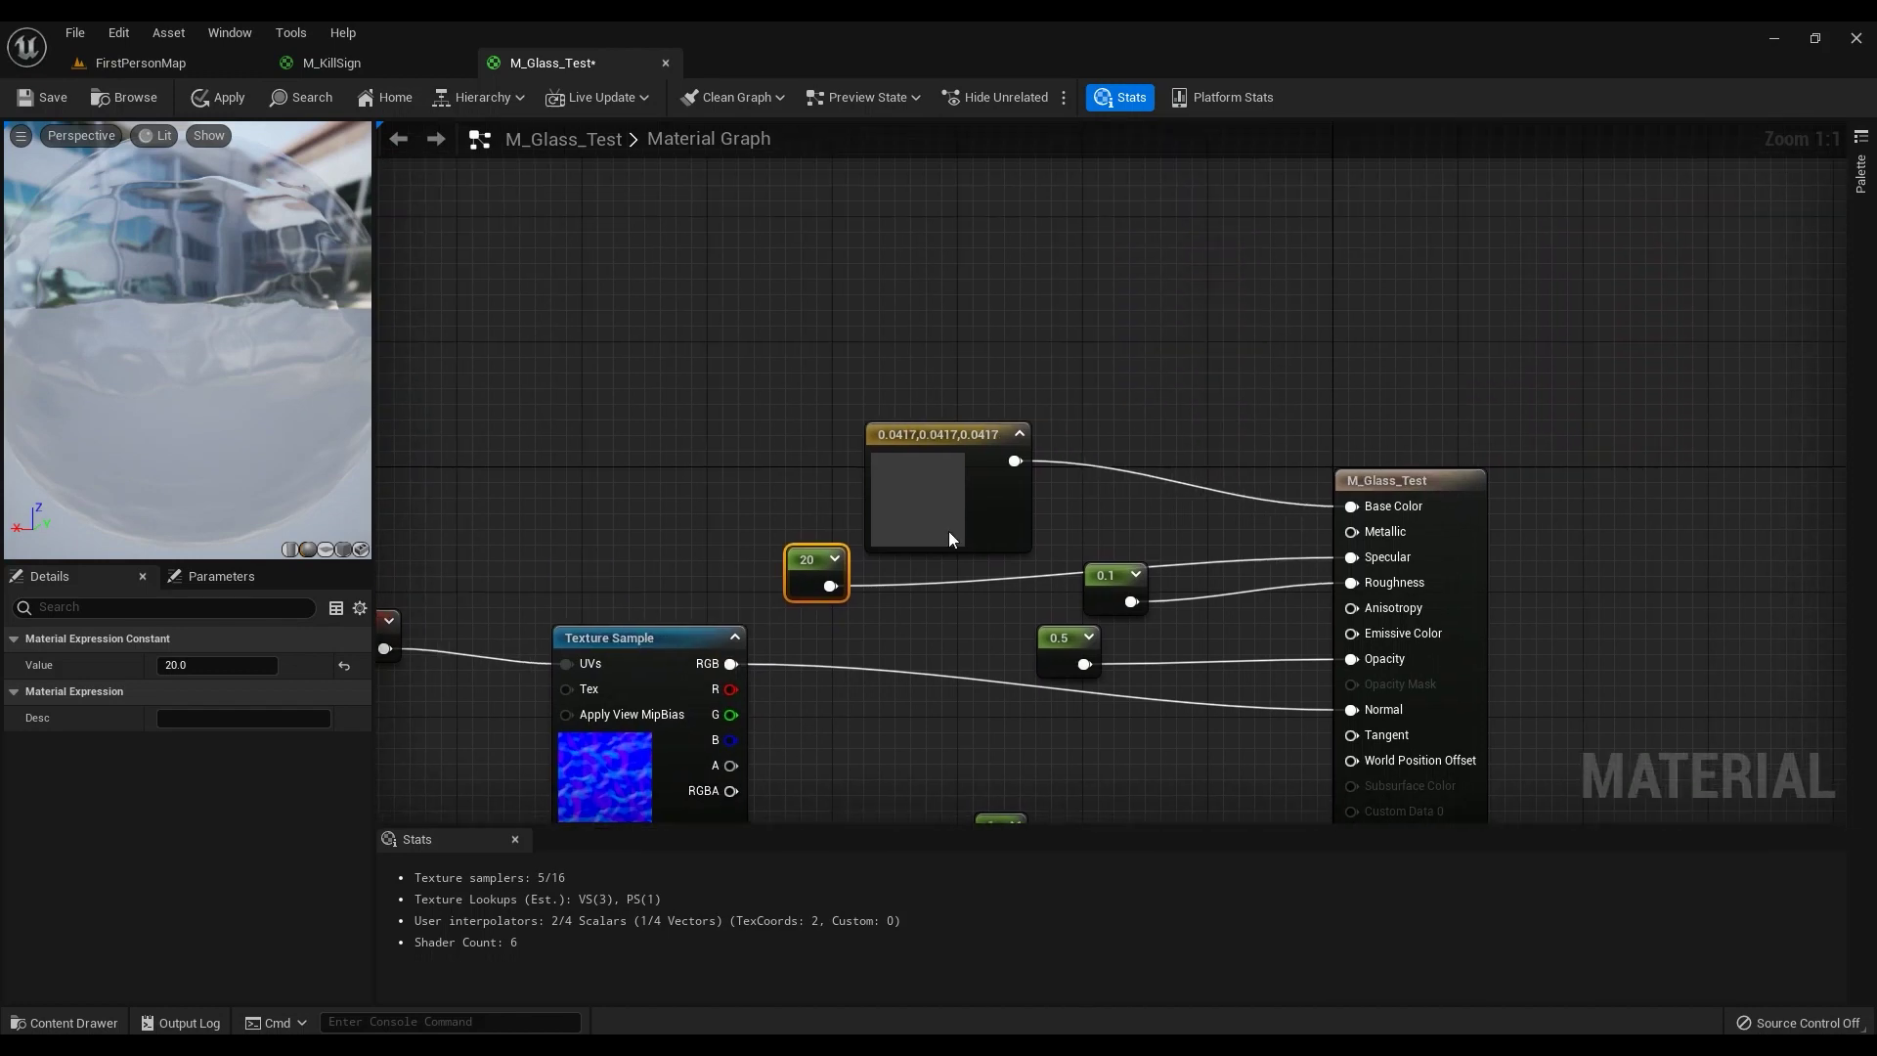
right_drag(1006, 733, 976, 423)
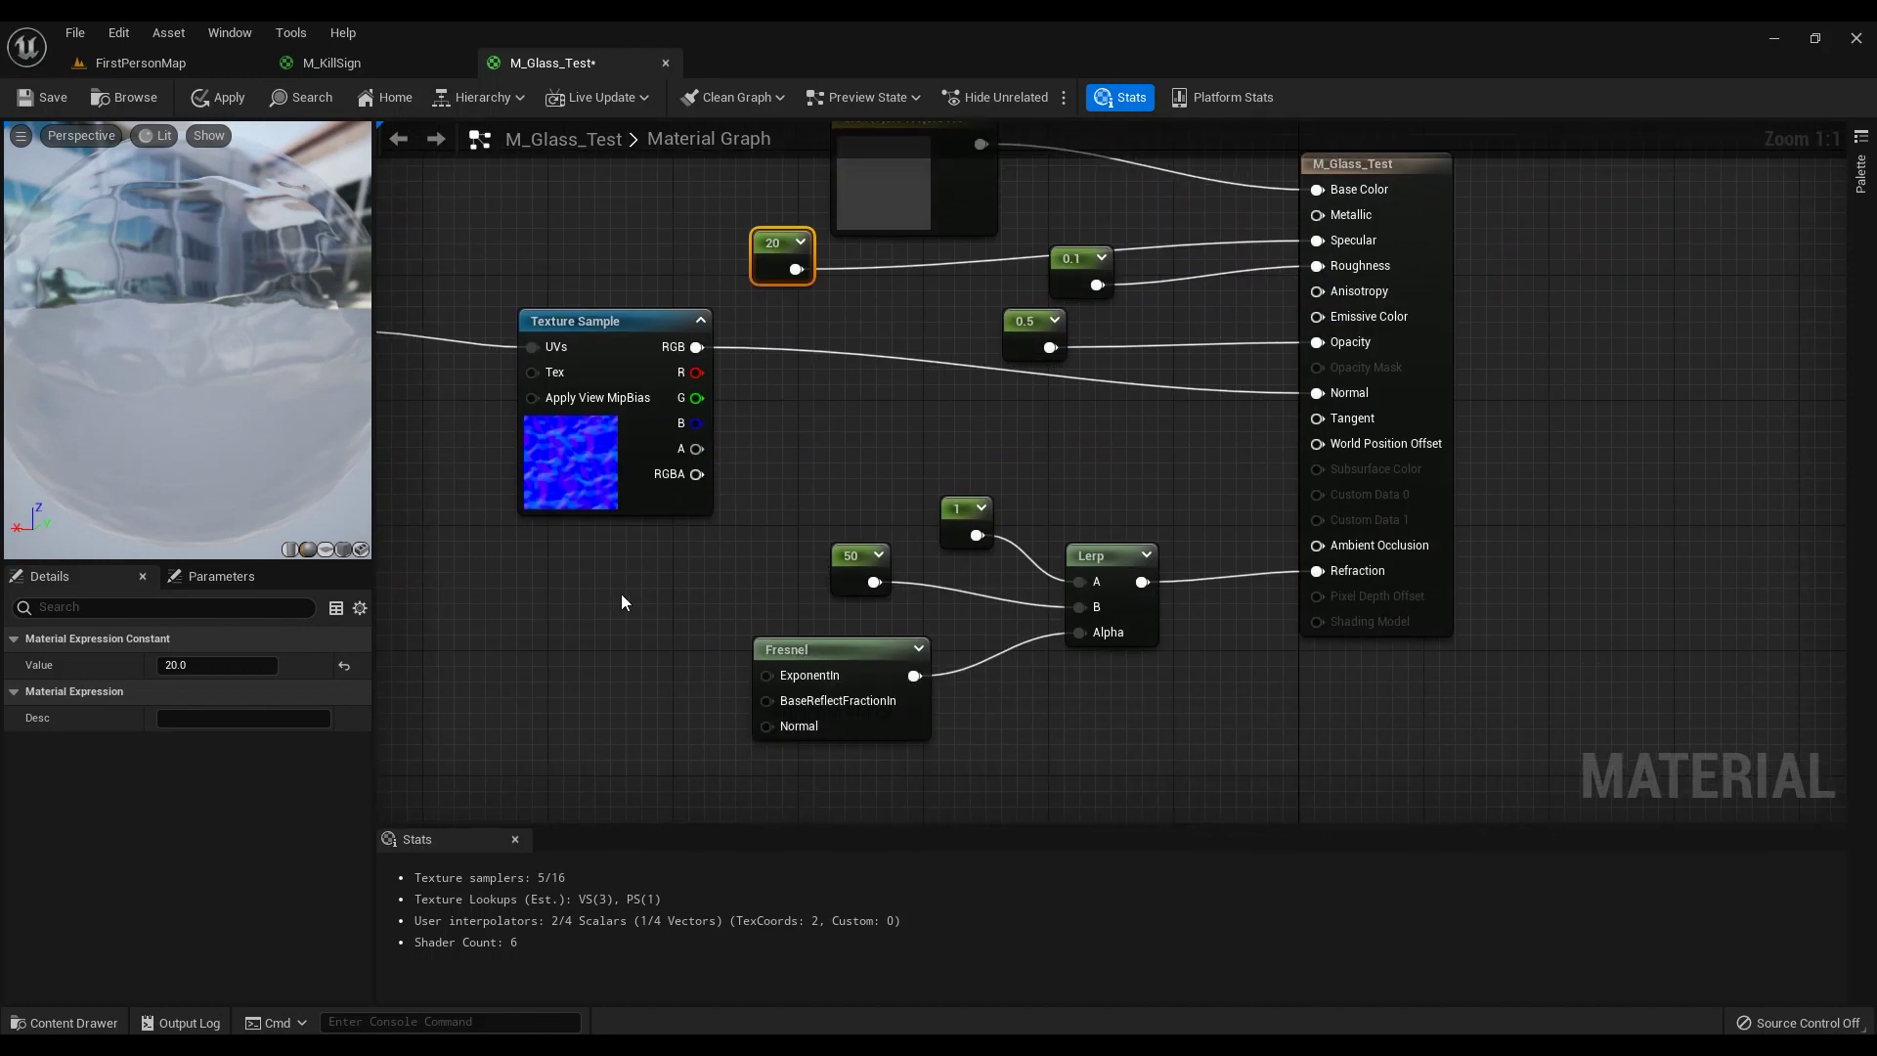
right_drag(620, 596, 999, 600)
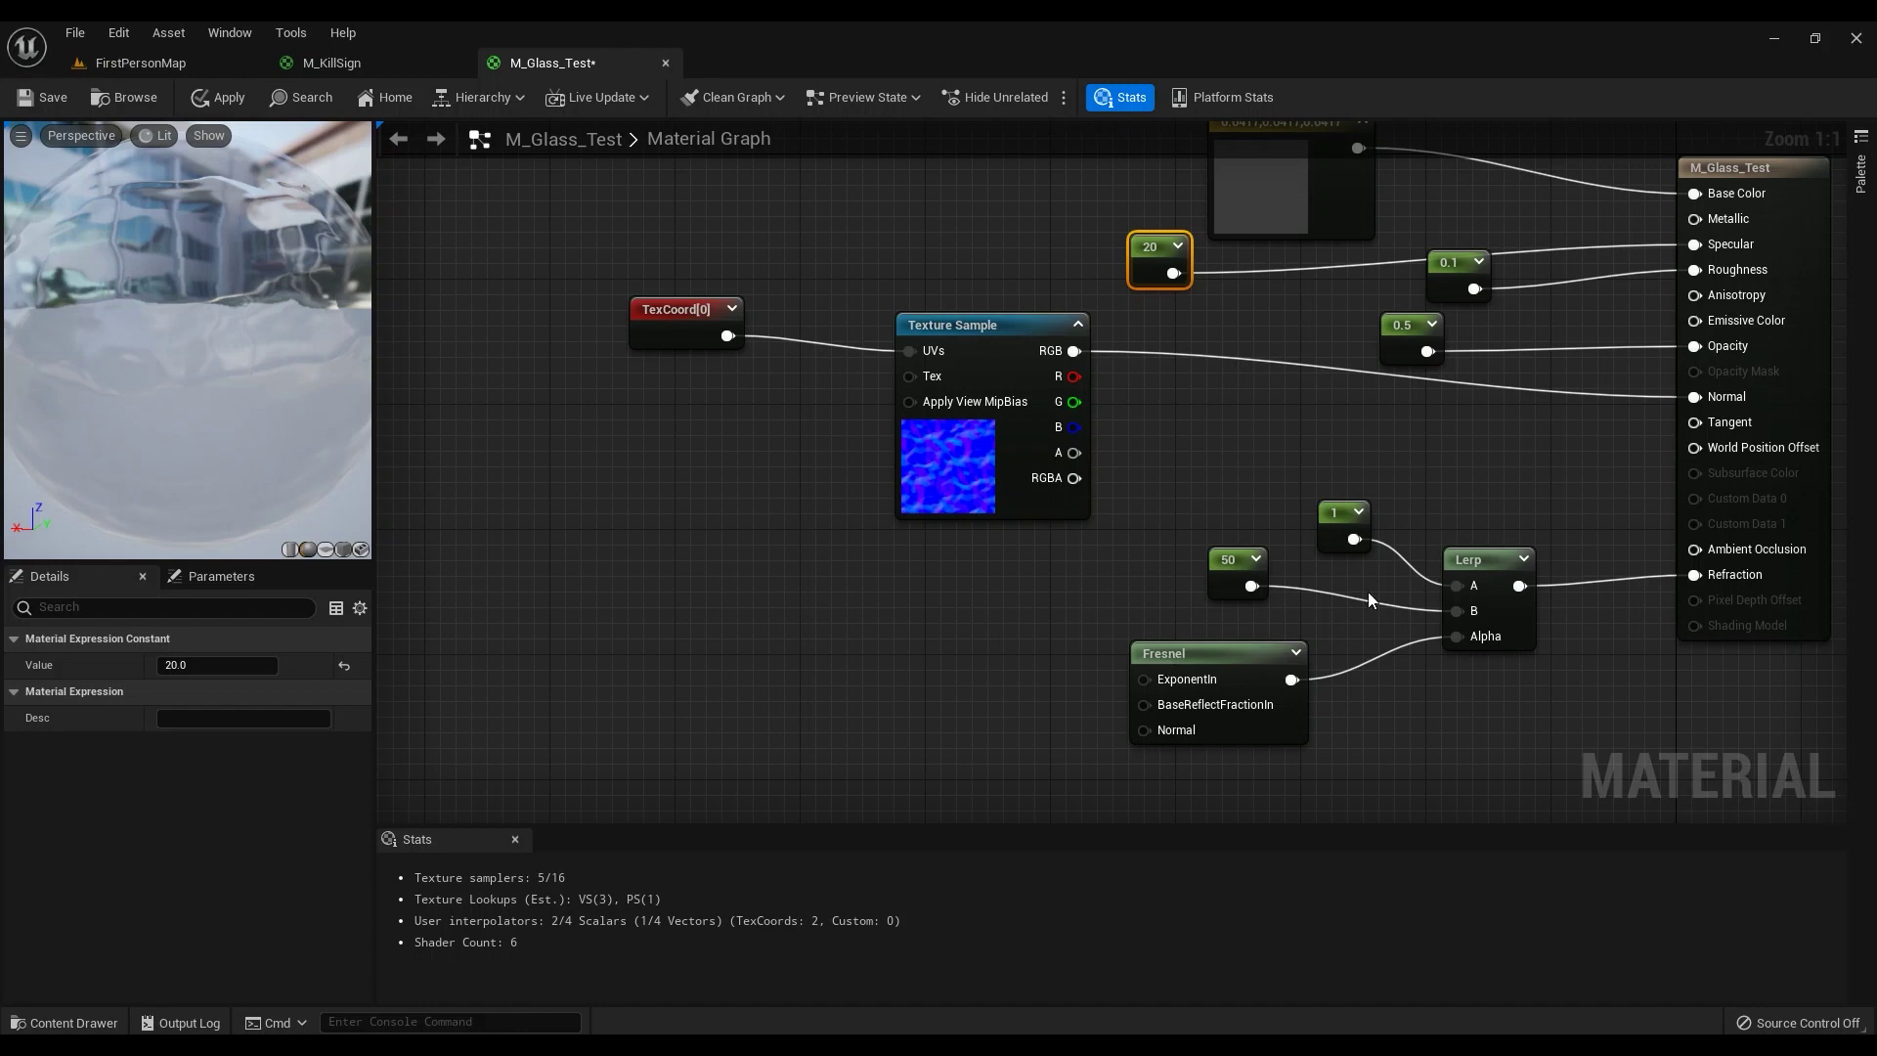
click(1229, 561)
click(1219, 656)
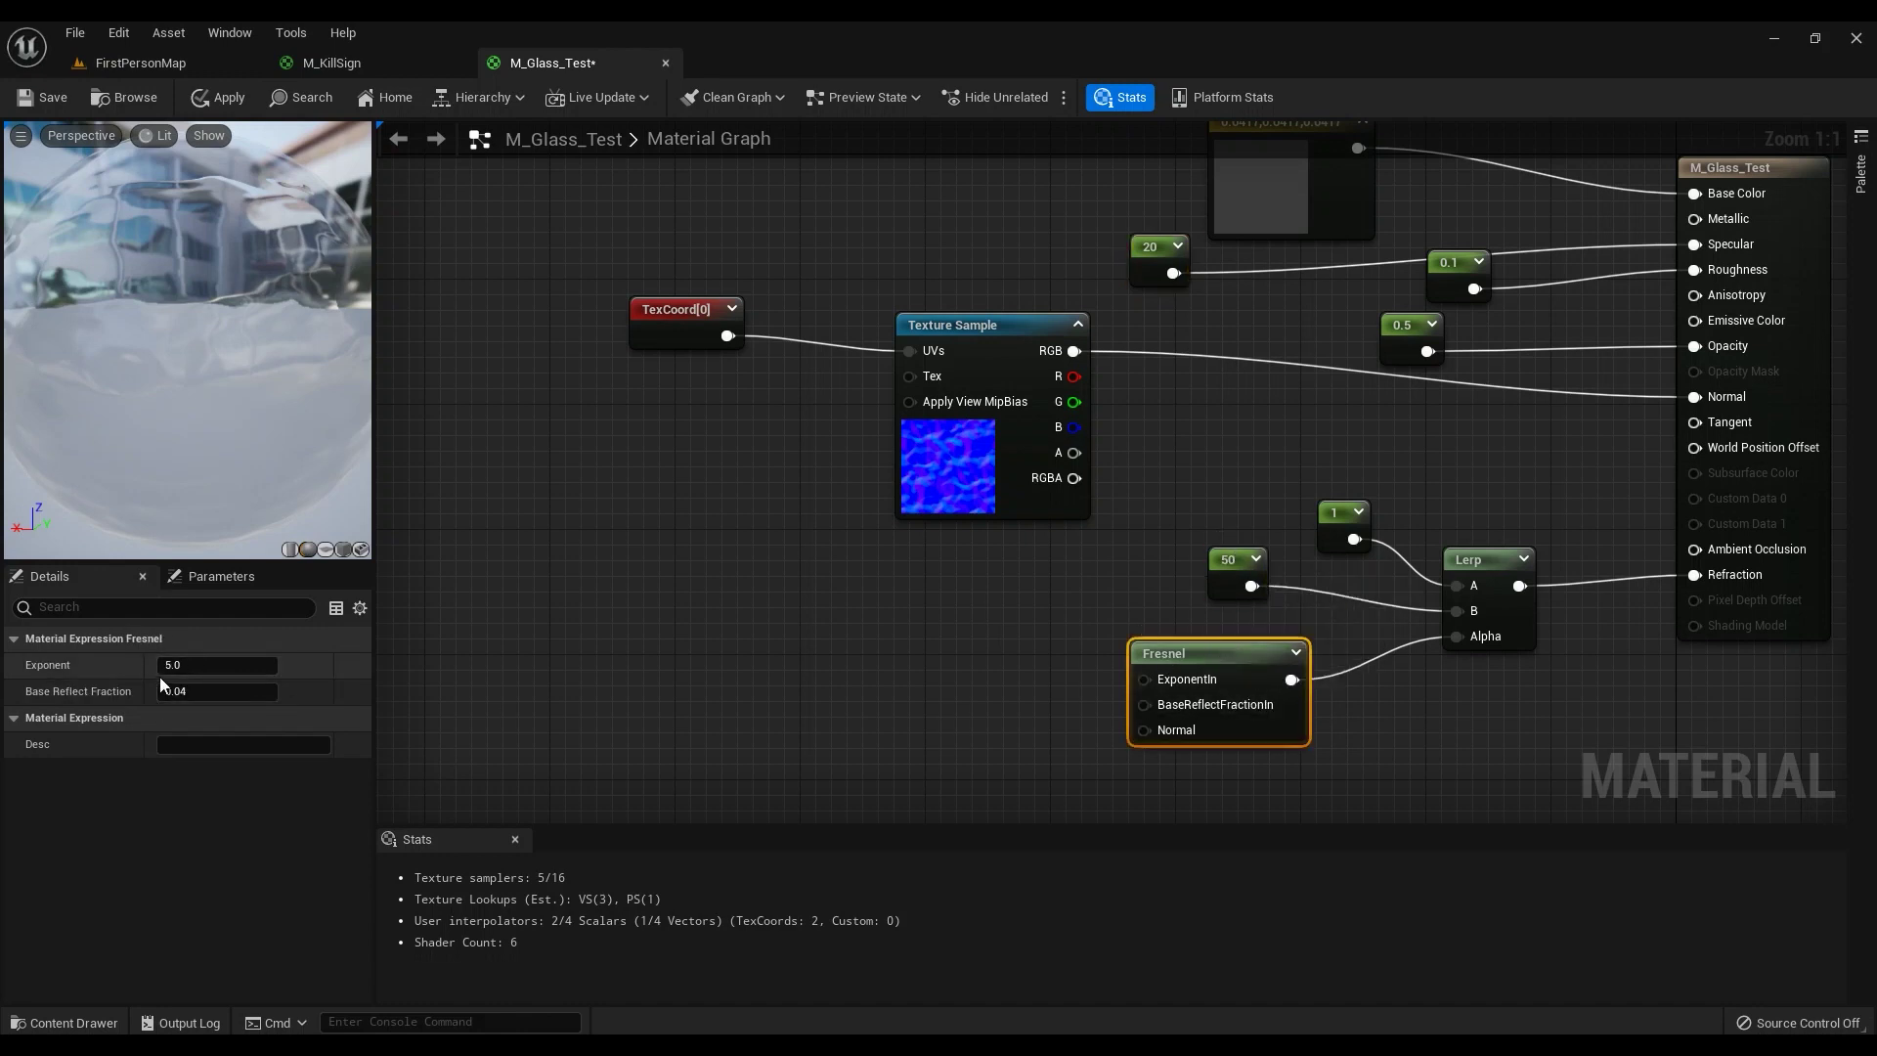
right_drag(1390, 594, 985, 605)
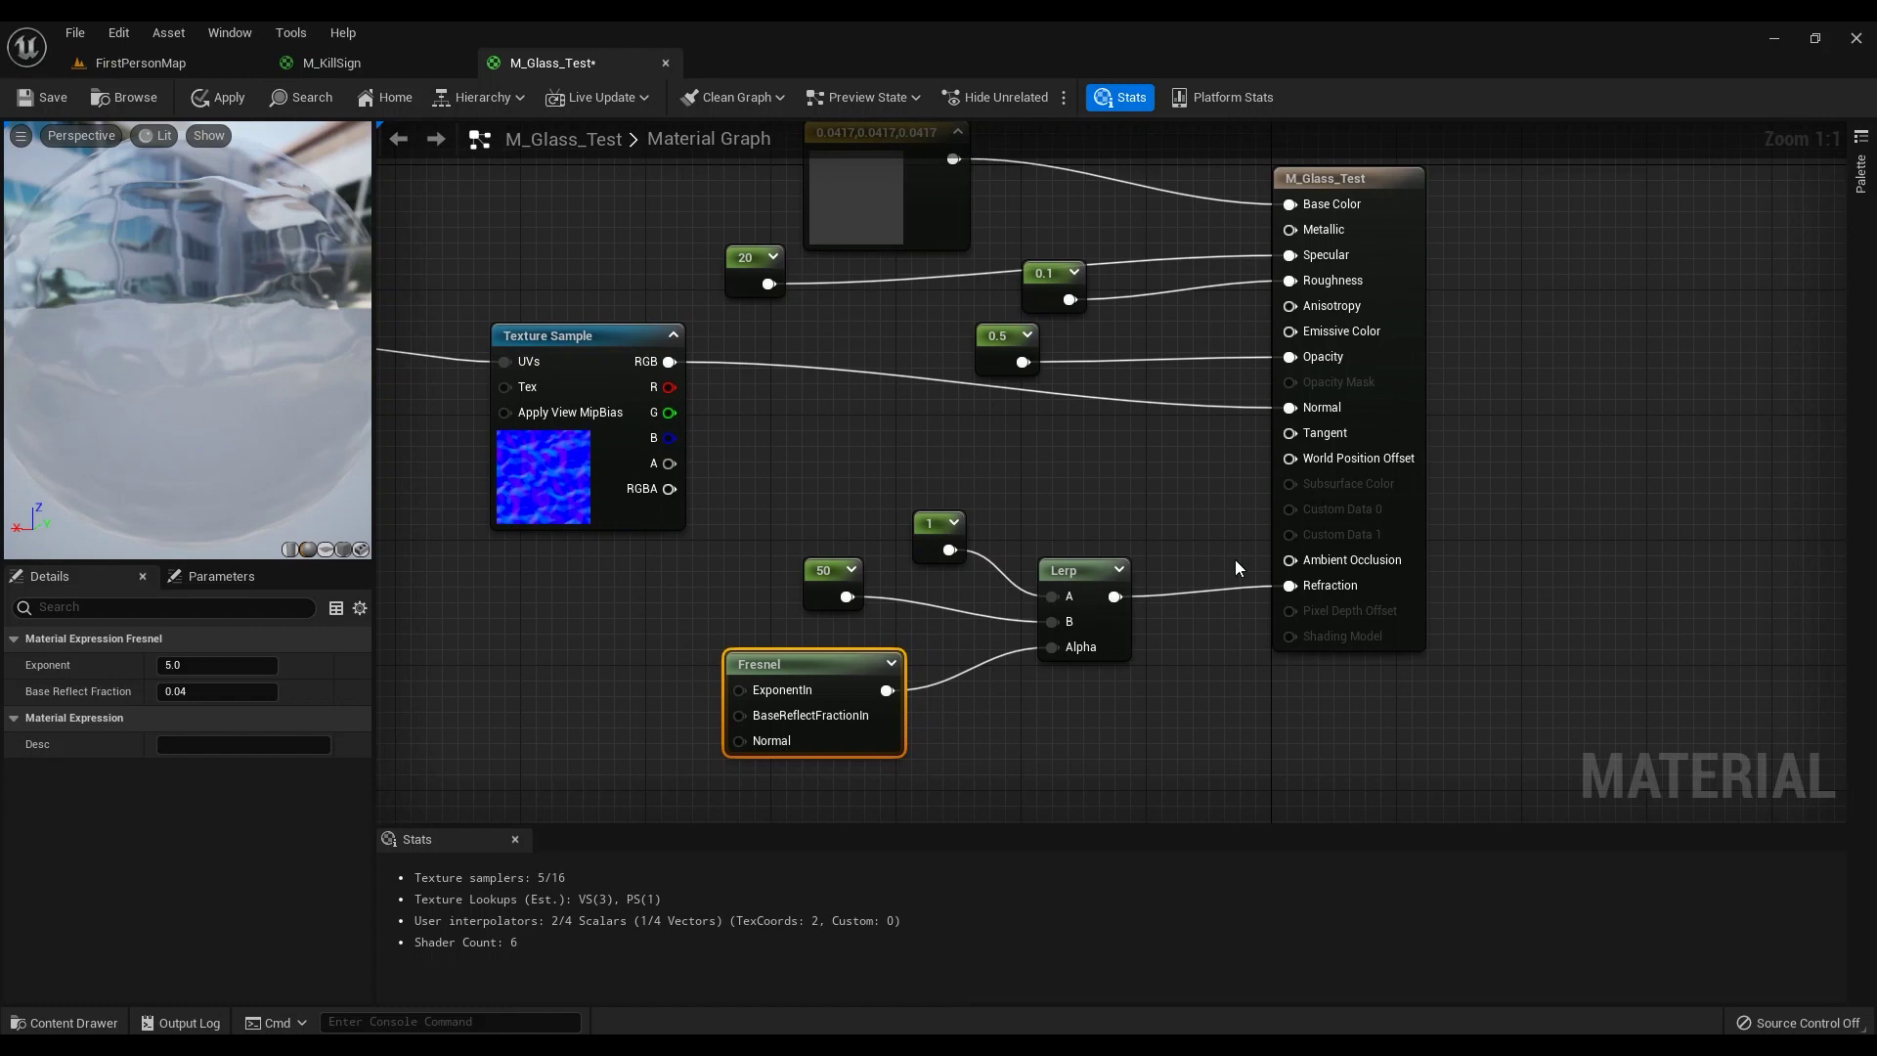
drag(157, 147, 208, 144)
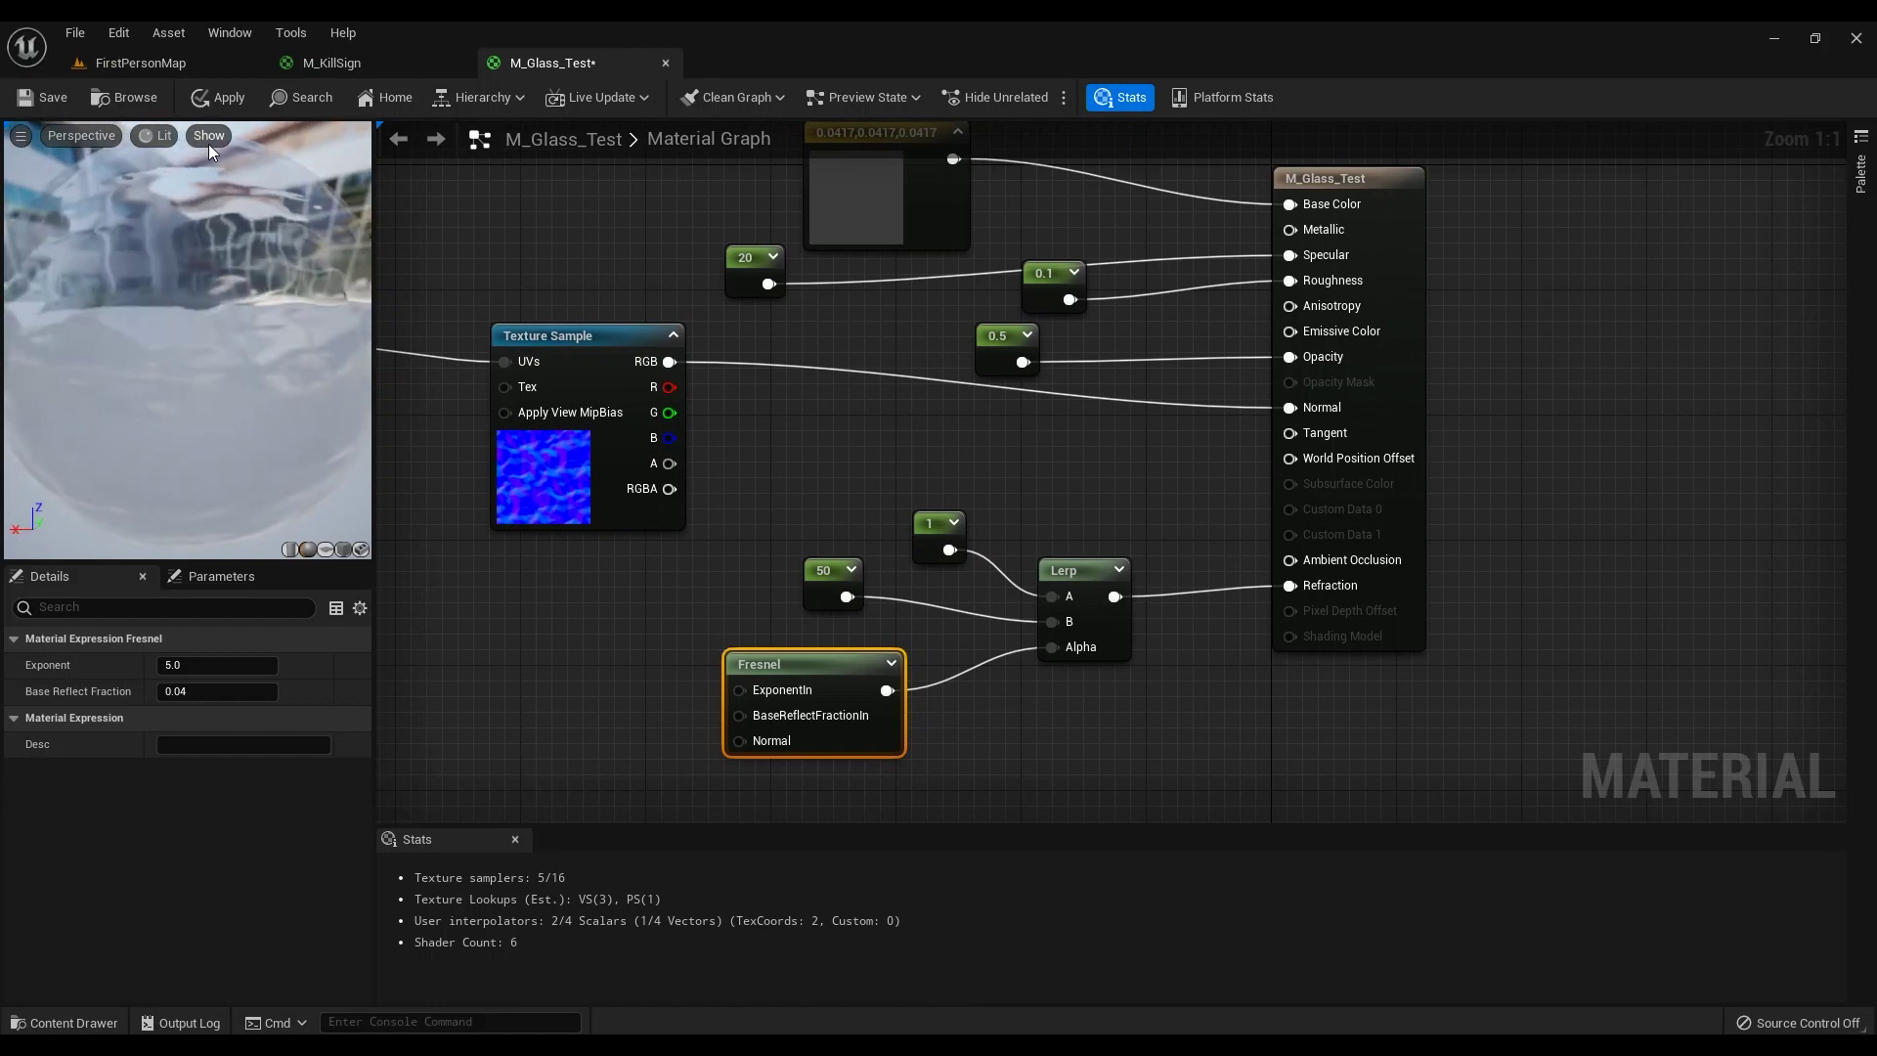